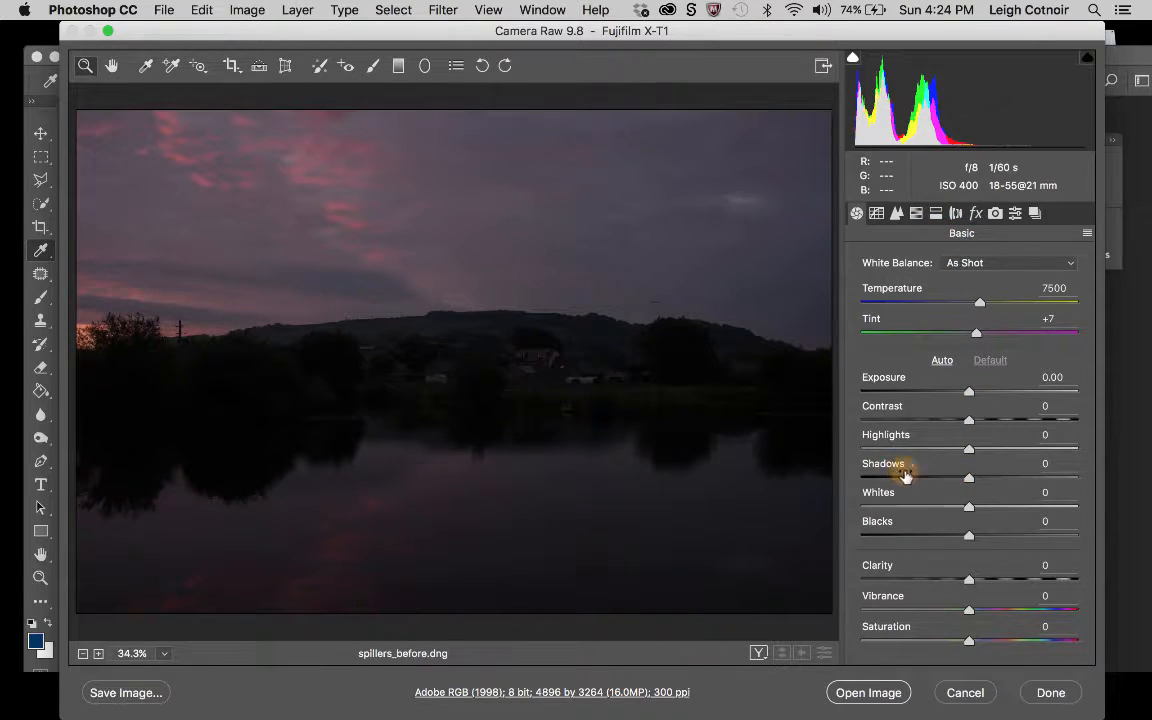
# Set the photo's Shadows and Blacks to +100, Highlights to -100 and Vibrance to +100.
pyautogui.moveTo(968, 478); pyautogui.dragTo(1111, 489)
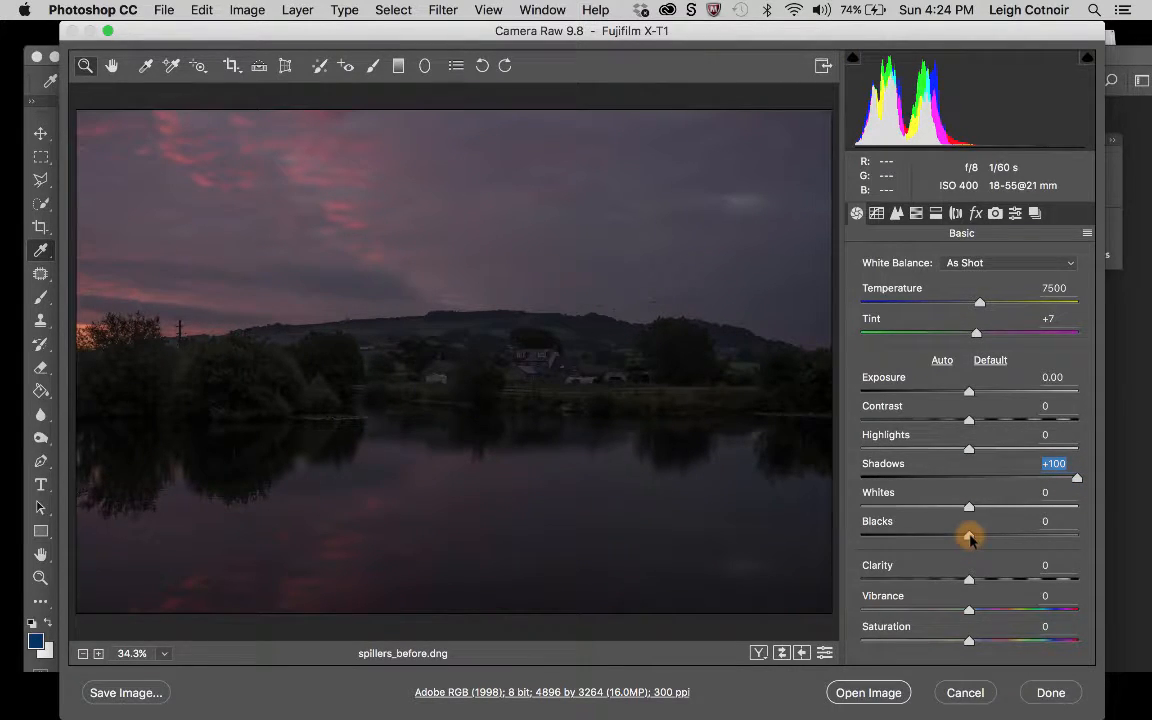
pyautogui.moveTo(970, 538); pyautogui.dragTo(1108, 530)
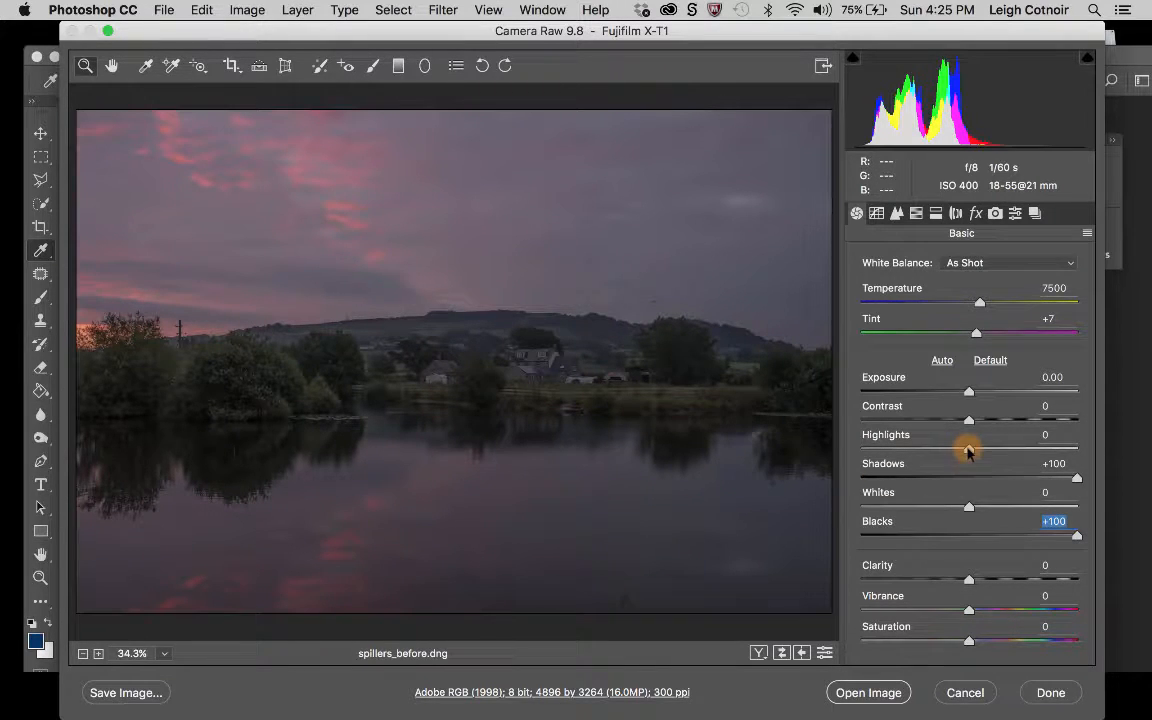
pyautogui.moveTo(968, 452); pyautogui.dragTo(818, 424)
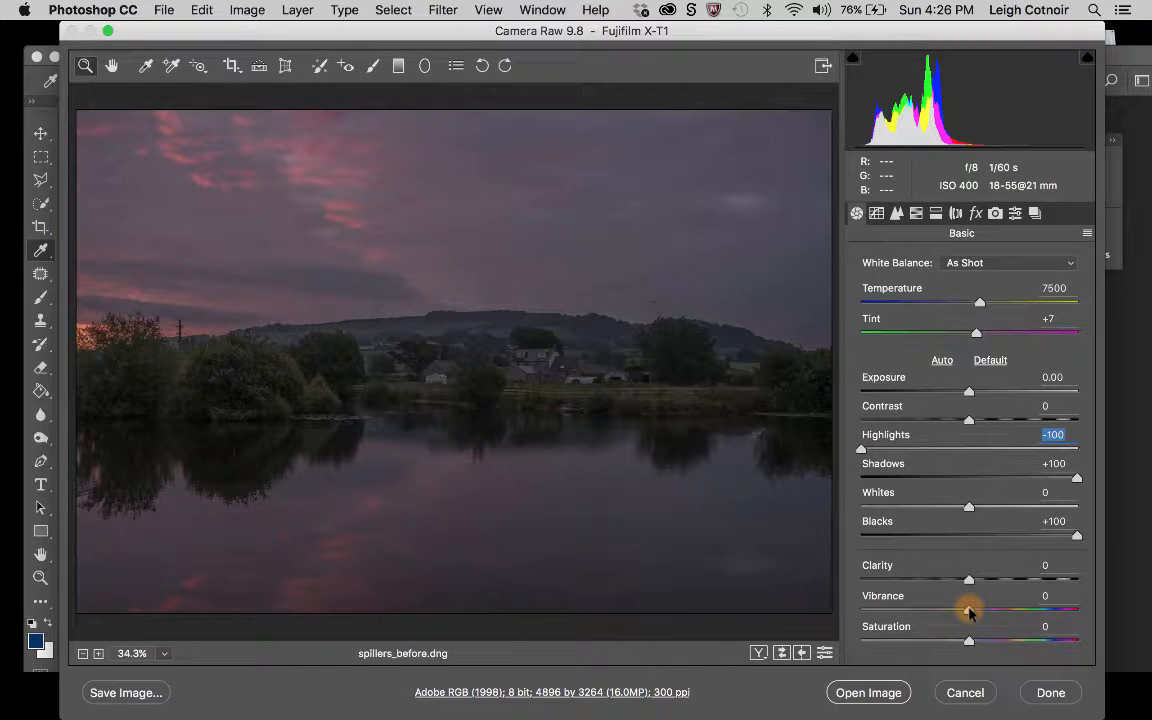
pyautogui.moveTo(968, 612); pyautogui.dragTo(1122, 612)
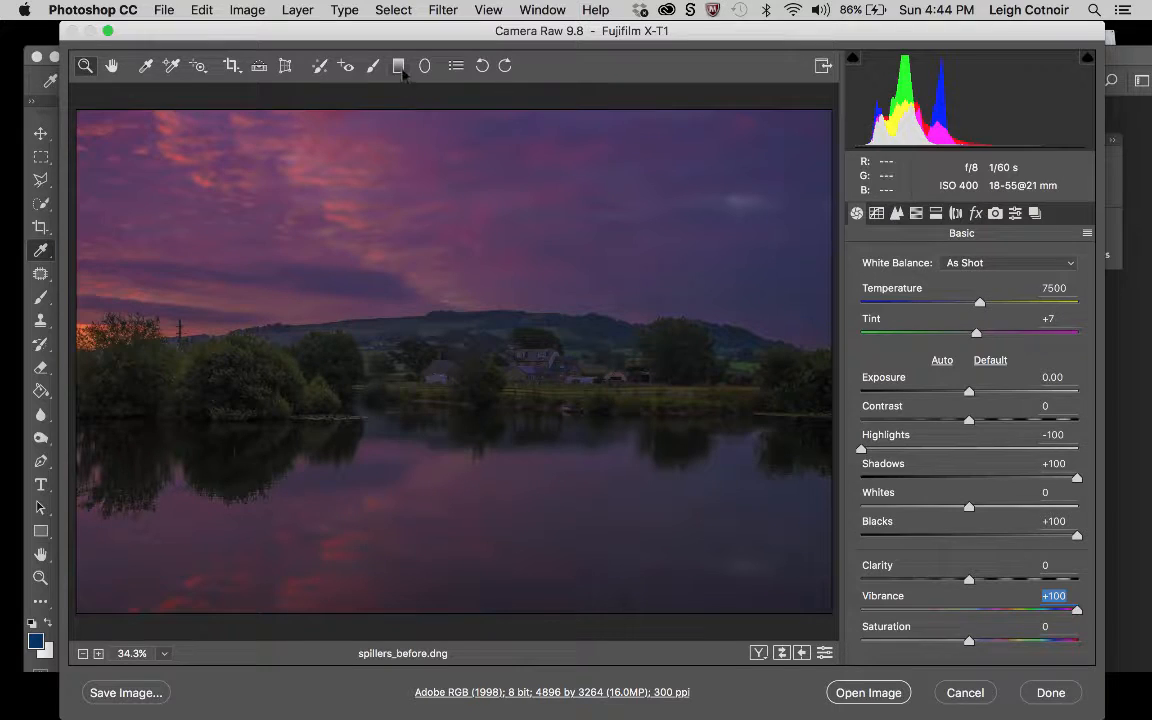
# Apply a graduated filter from the upper sky down to the hills with Temperature +10, Tint +5, Clarity +100 and Contrast +25.
pyautogui.click(399, 66)
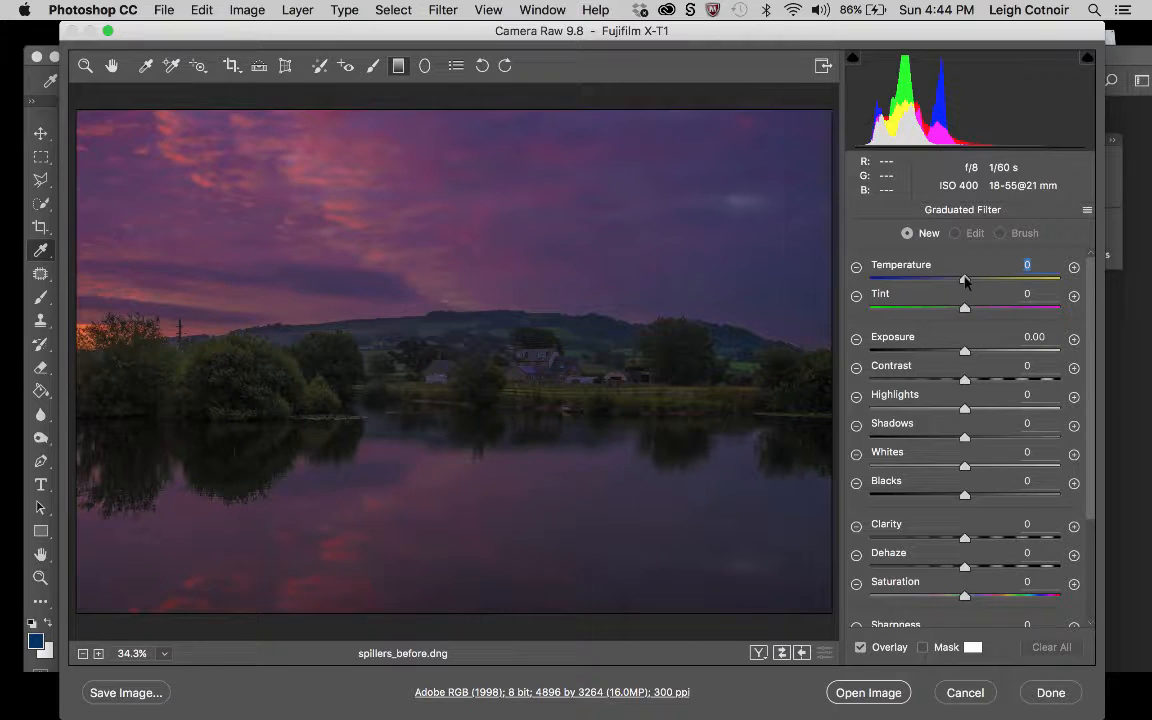
pyautogui.moveTo(965, 281); pyautogui.dragTo(970, 306)
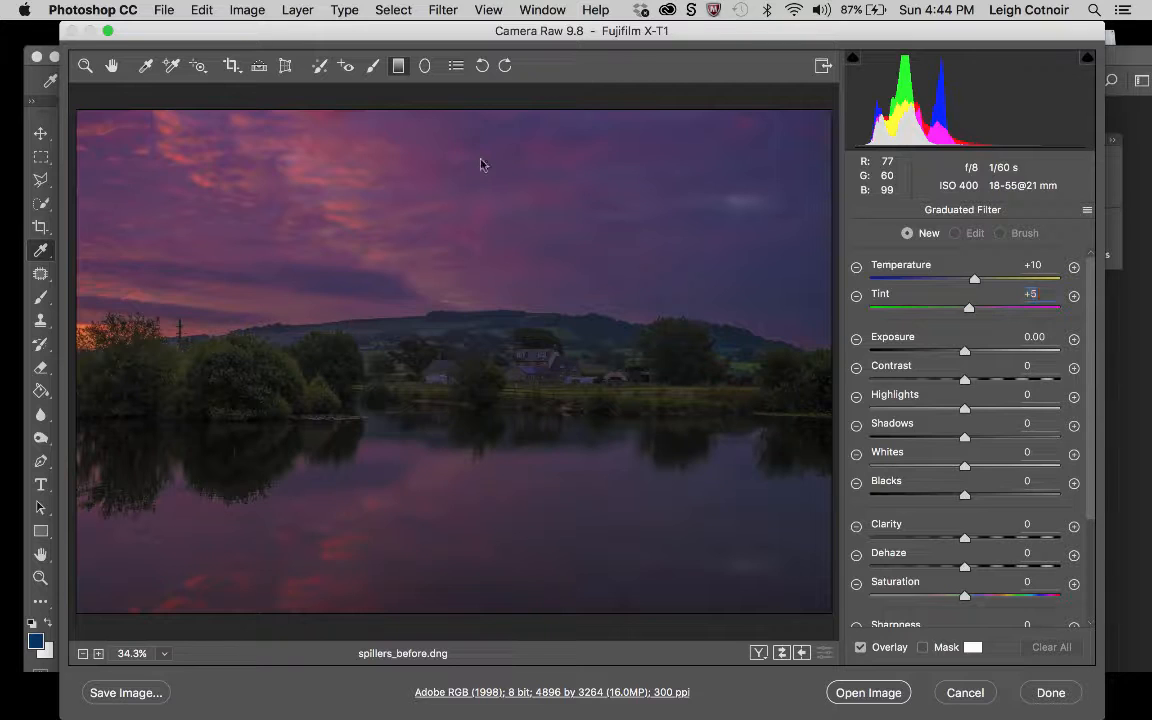
pyautogui.moveTo(480, 160); pyautogui.dragTo(493, 337)
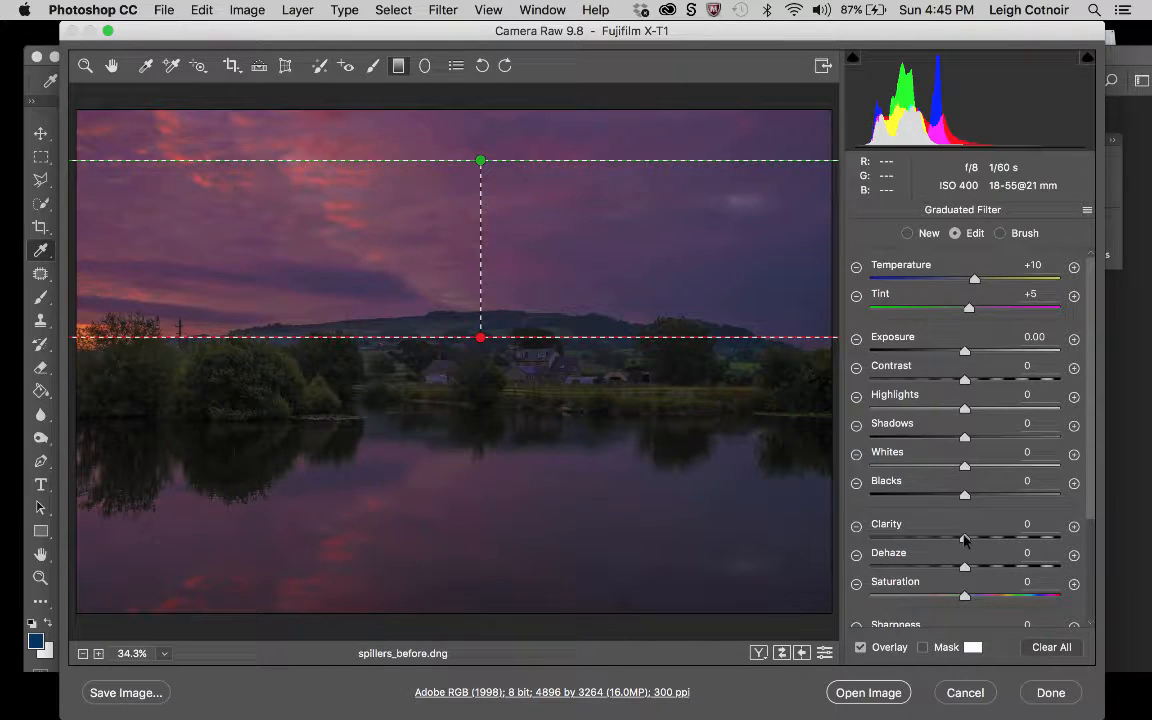
pyautogui.moveTo(964, 538); pyautogui.dragTo(1084, 541)
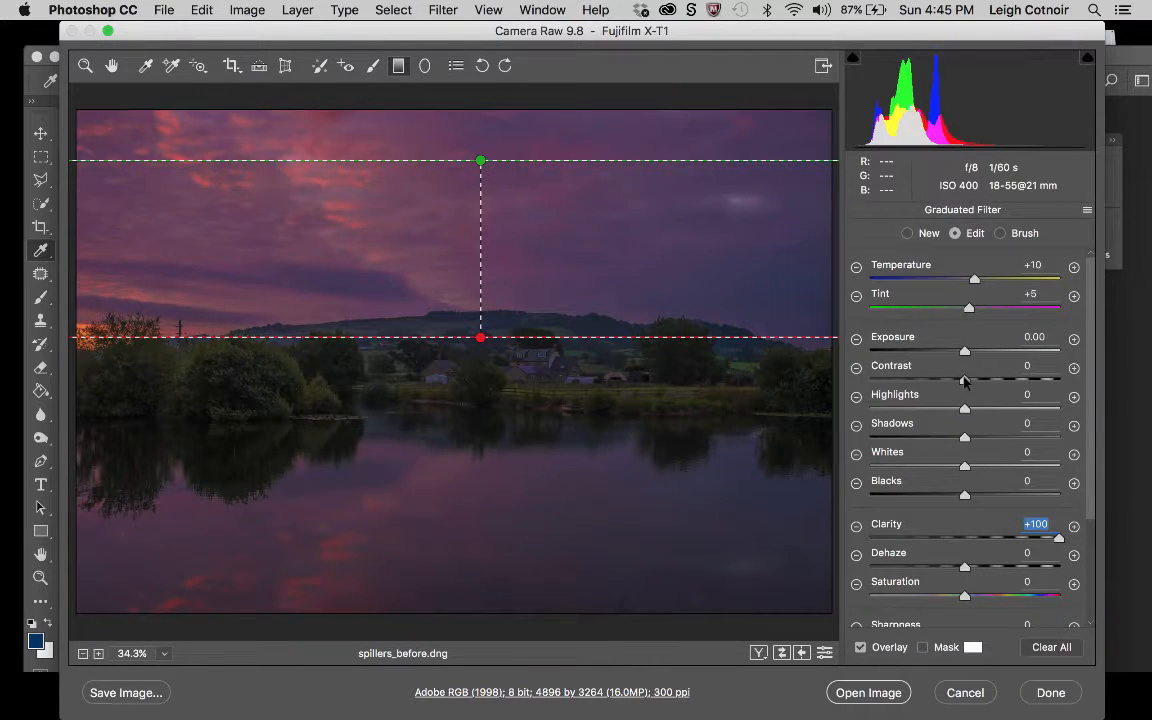
pyautogui.moveTo(965, 380)
pyautogui.mouseDown()
pyautogui.moveTo(1070, 385)
pyautogui.moveTo(850, 360)
pyautogui.moveTo(866, 390)
pyautogui.moveTo(987, 383)
pyautogui.mouseUp()
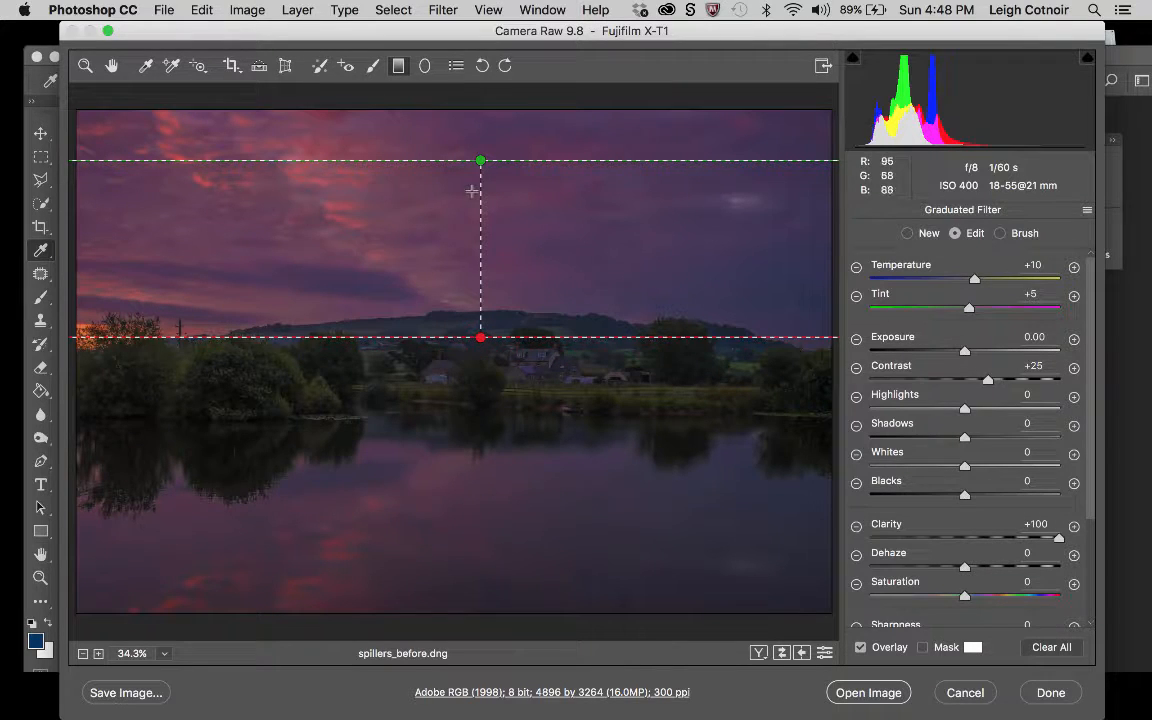
pyautogui.click(374, 67)
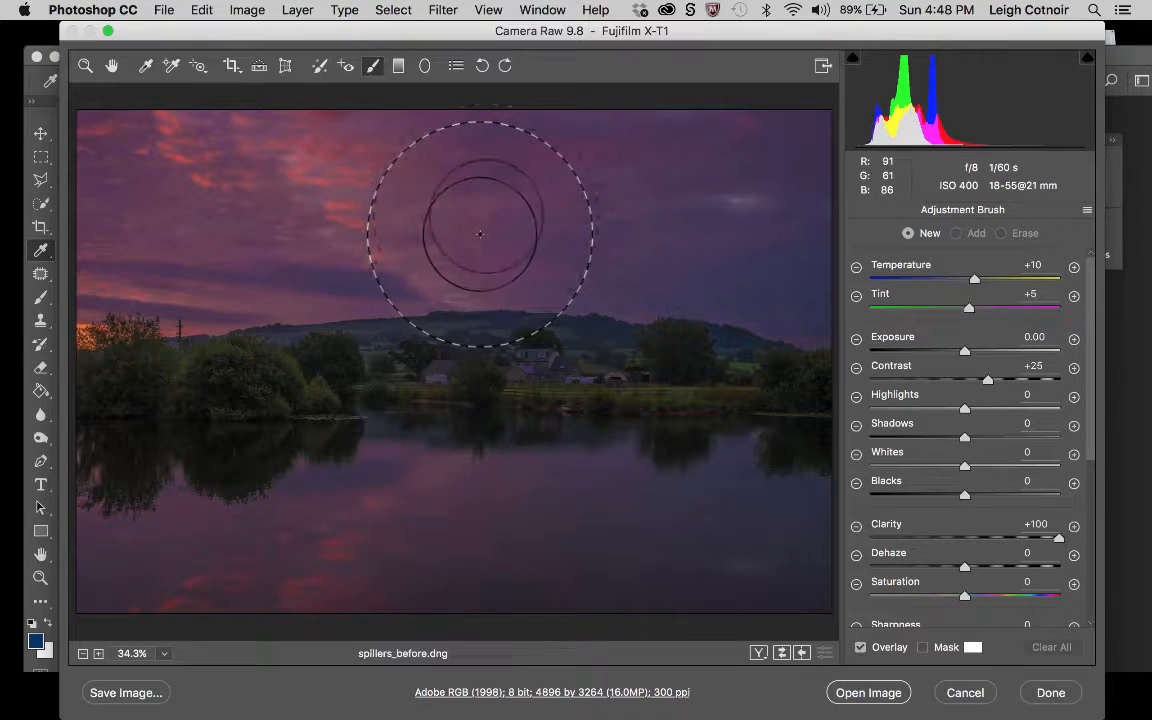
pyautogui.click(398, 66)
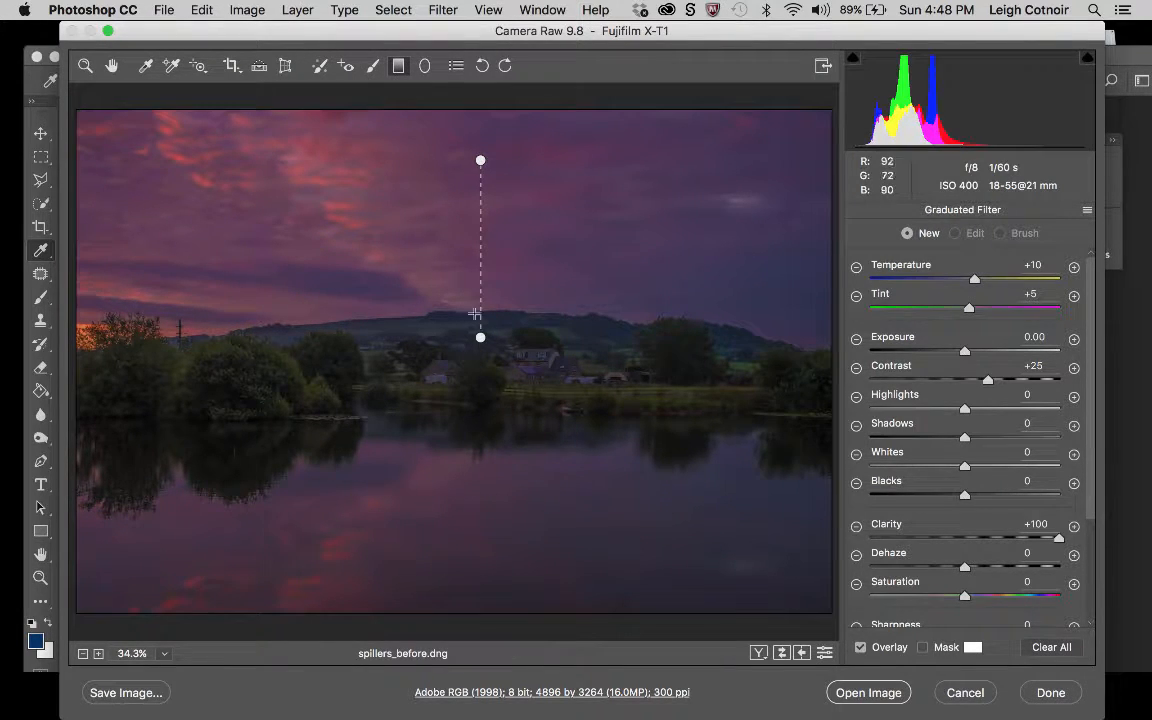
pyautogui.click(482, 167)
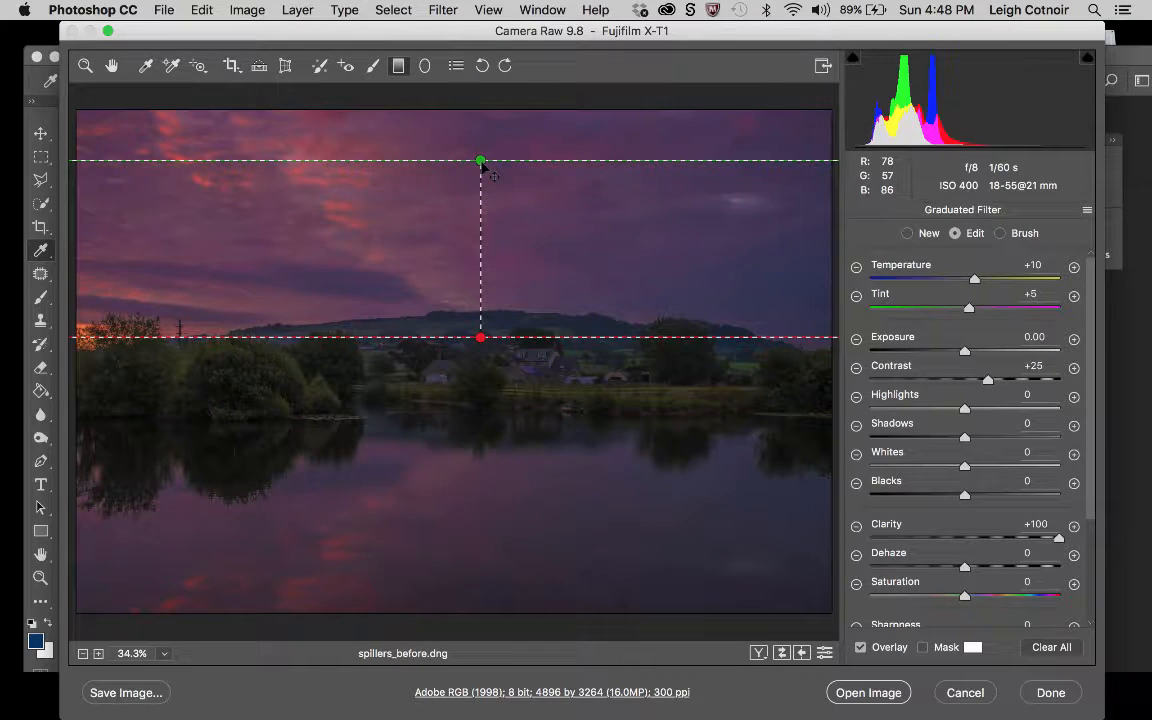
# Prepare a new Adjustment Brush with the mask overlay shown and Feather set to 50.
pyautogui.click(372, 66)
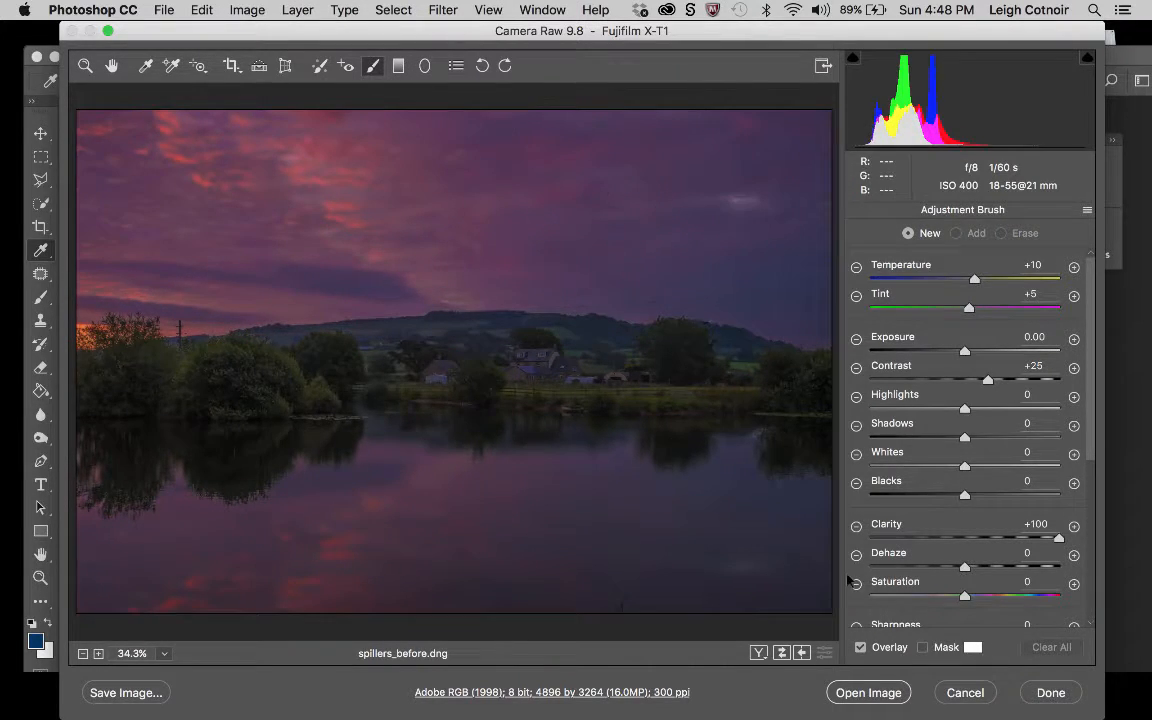
pyautogui.click(923, 648)
pyautogui.moveTo(1093, 298); pyautogui.dragTo(1098, 505)
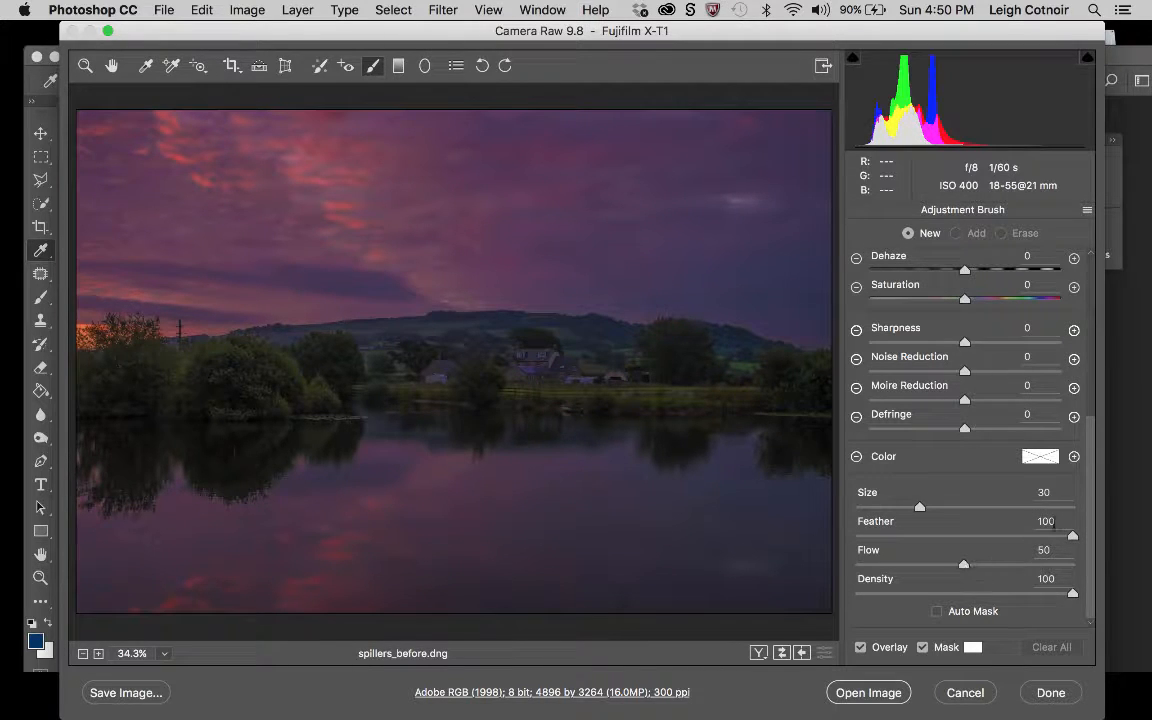
pyautogui.click(1055, 521)
pyautogui.write('50')
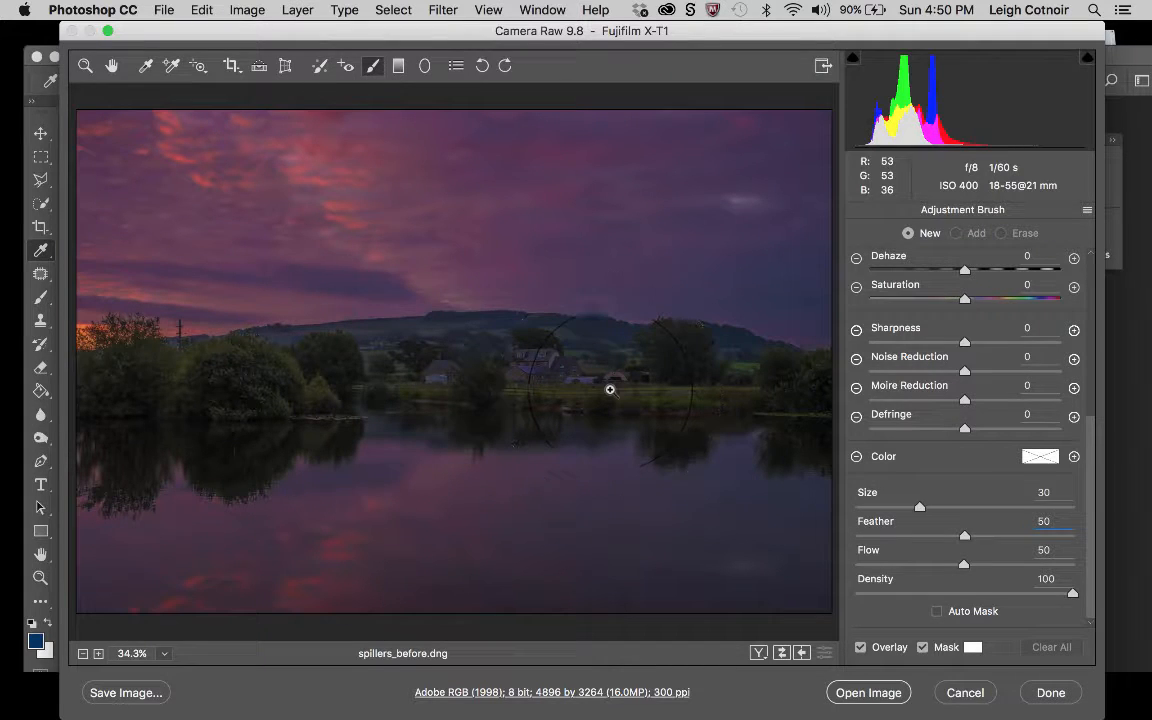
pyautogui.press('Return')
# Brush a first stroke over the middle of the lake and change the mask overlay color to red.
pyautogui.moveTo(544, 519); pyautogui.dragTo(458, 535)
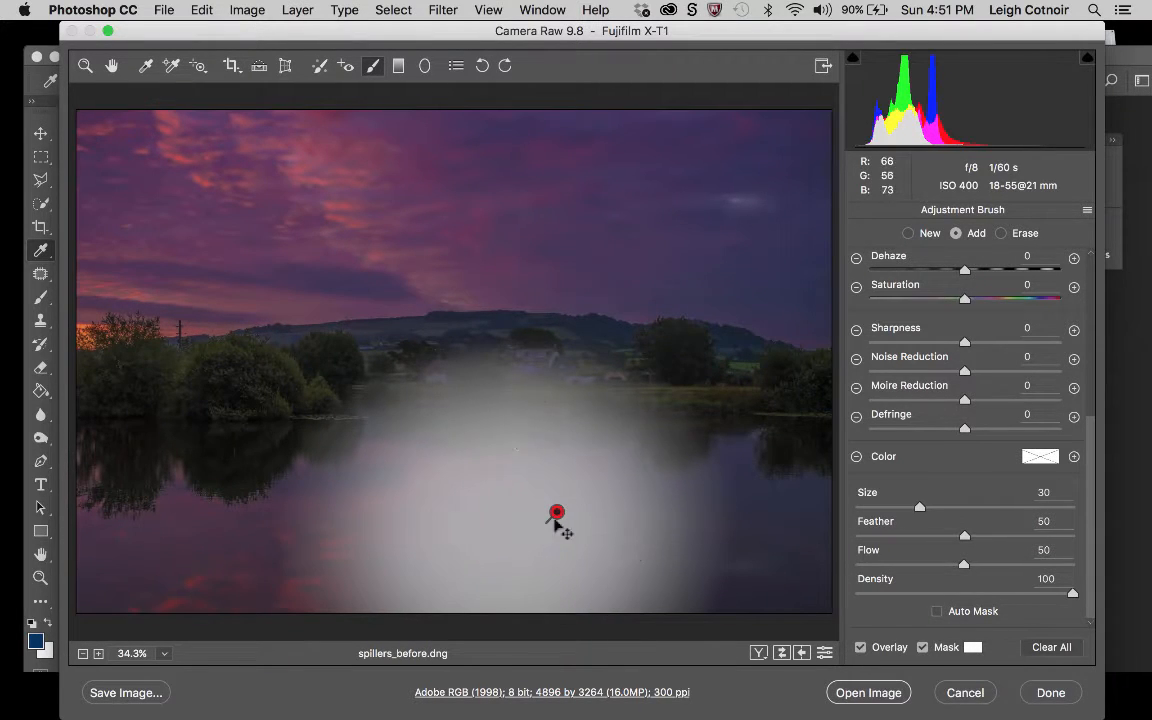
pyautogui.click(972, 647)
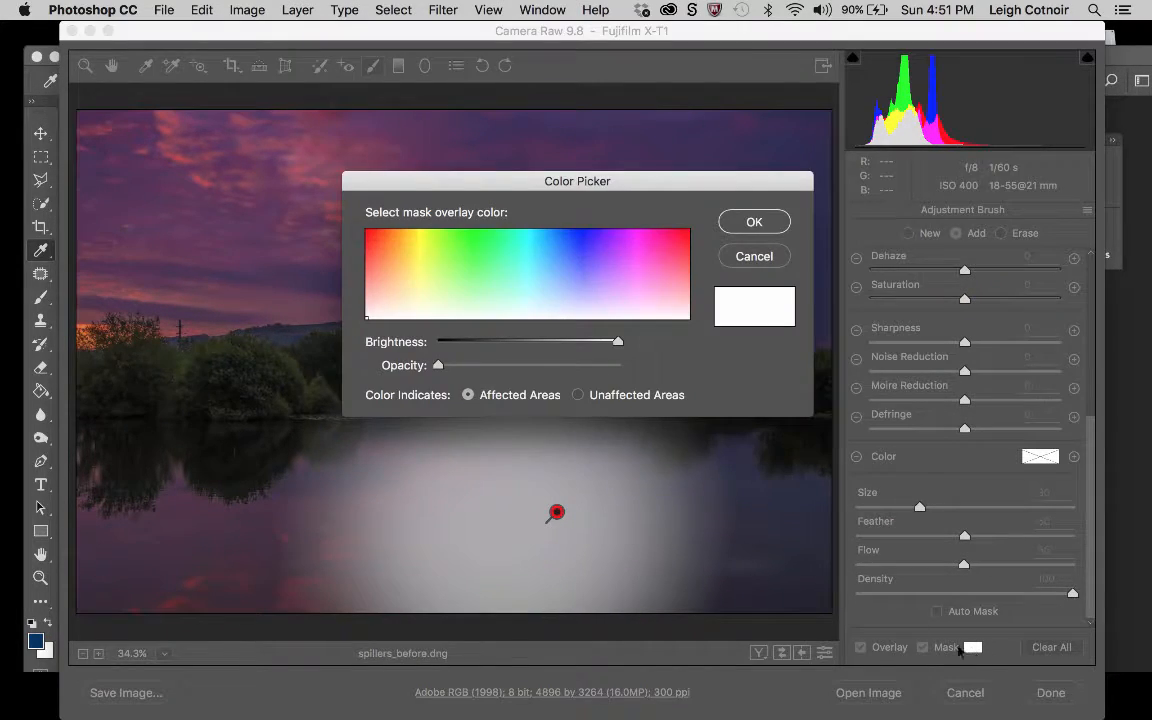
pyautogui.click(688, 252)
pyautogui.moveTo(690, 248); pyautogui.dragTo(703, 241)
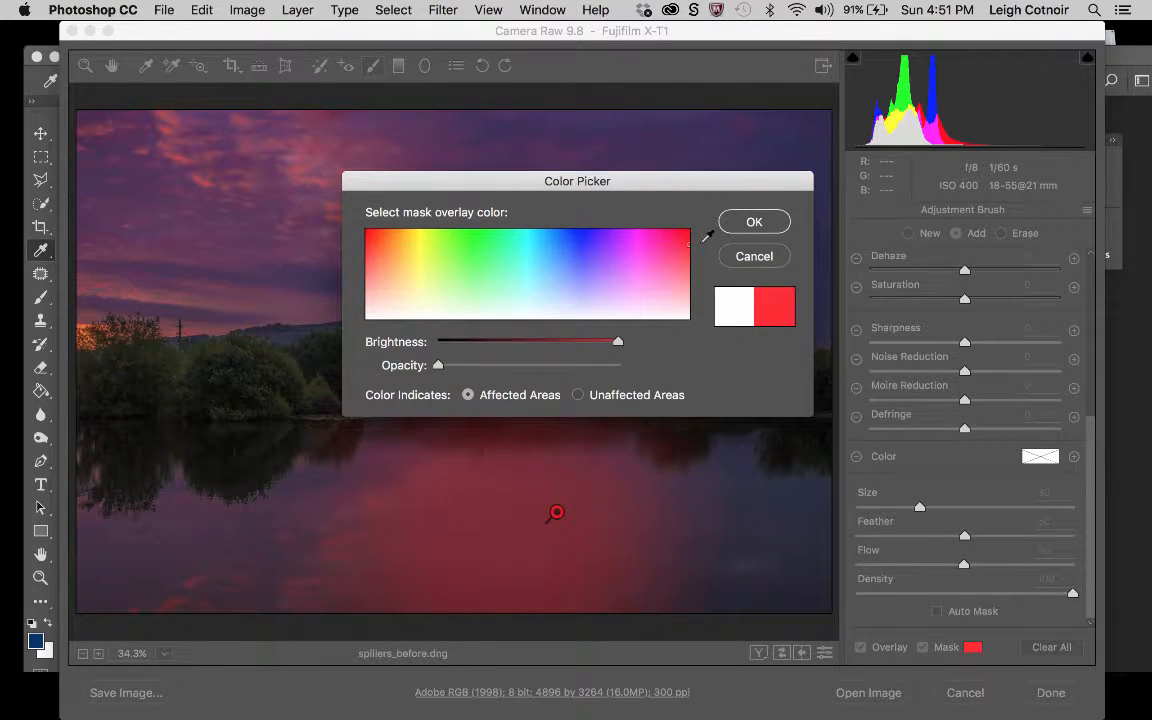
pyautogui.click(753, 222)
# Paint the rest of the lake into the mask, reducing the brush size to 23 to fill in the remaining areas.
pyautogui.moveTo(624, 563)
pyautogui.mouseDown()
pyautogui.moveTo(630, 540)
pyautogui.moveTo(656, 532)
pyautogui.moveTo(728, 540)
pyautogui.moveTo(761, 568)
pyautogui.moveTo(735, 580)
pyautogui.moveTo(285, 610)
pyautogui.mouseUp()
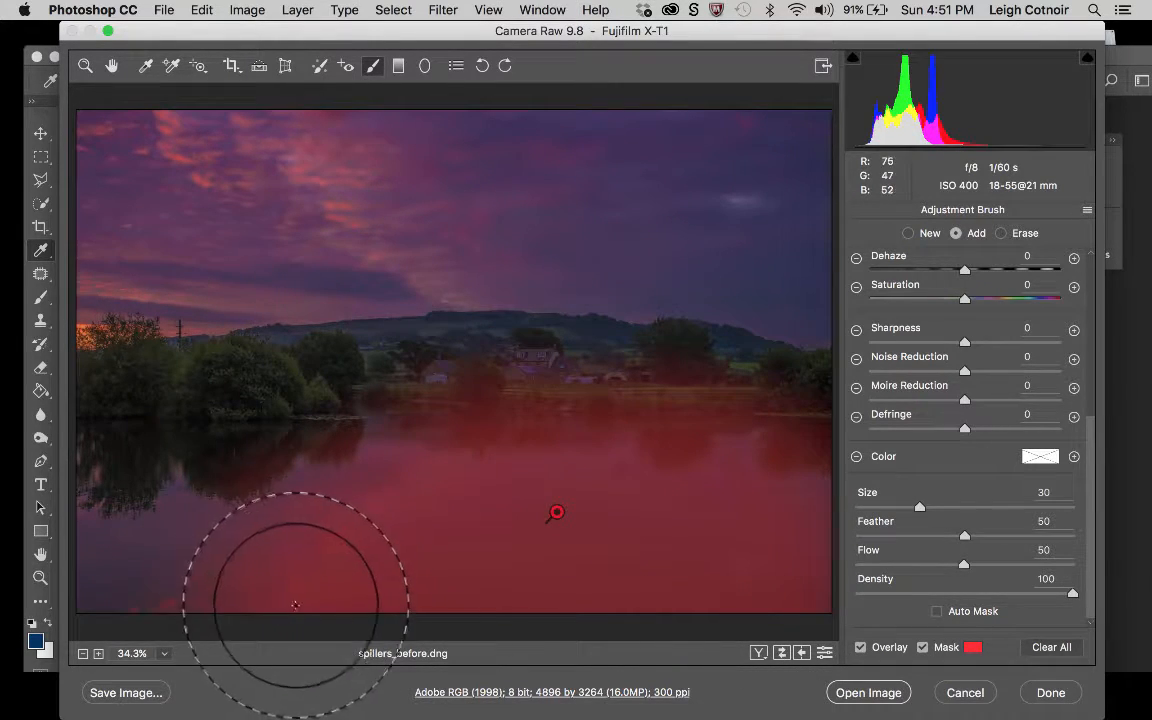
pyautogui.moveTo(266, 562)
pyautogui.mouseDown()
pyautogui.moveTo(252, 617)
pyautogui.moveTo(102, 641)
pyautogui.moveTo(272, 558)
pyautogui.moveTo(156, 586)
pyautogui.mouseUp()
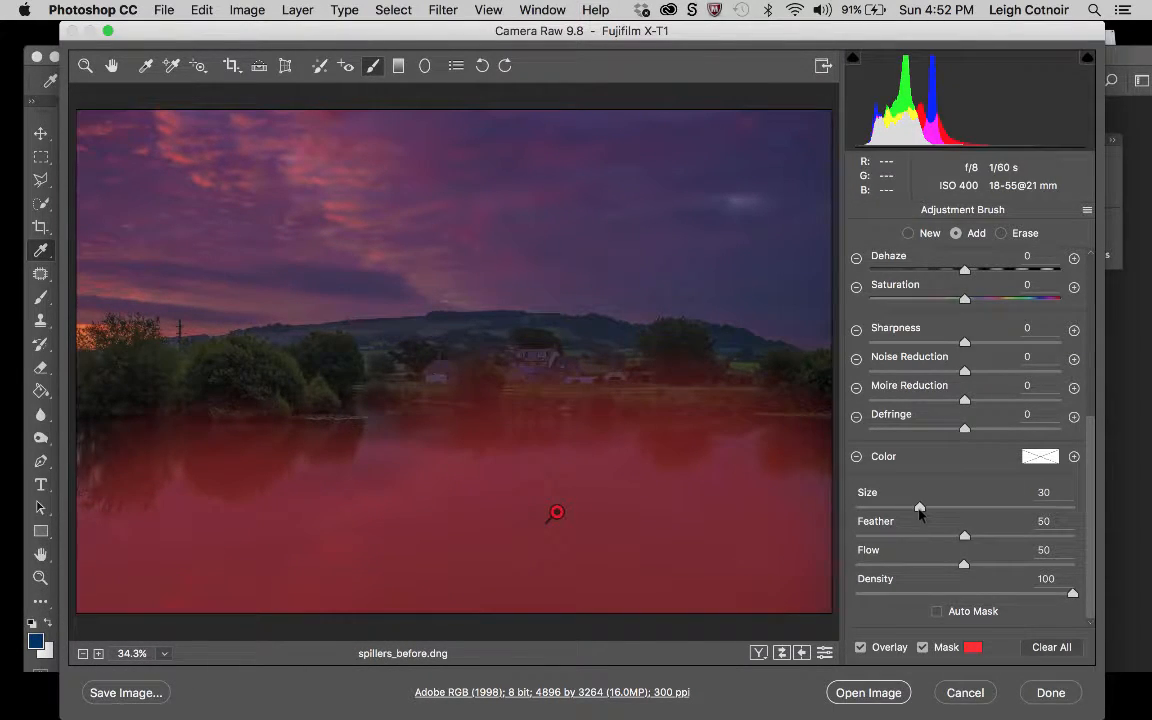
pyautogui.moveTo(919, 509); pyautogui.dragTo(905, 509)
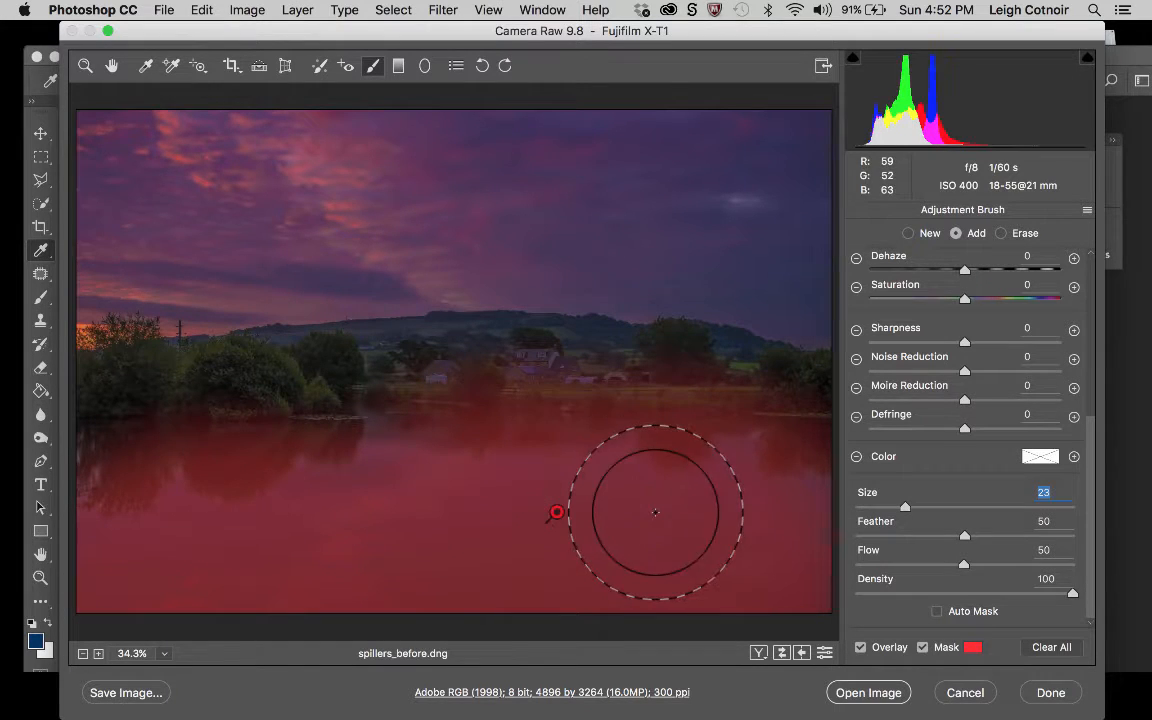
pyautogui.moveTo(655, 512); pyautogui.dragTo(660, 517)
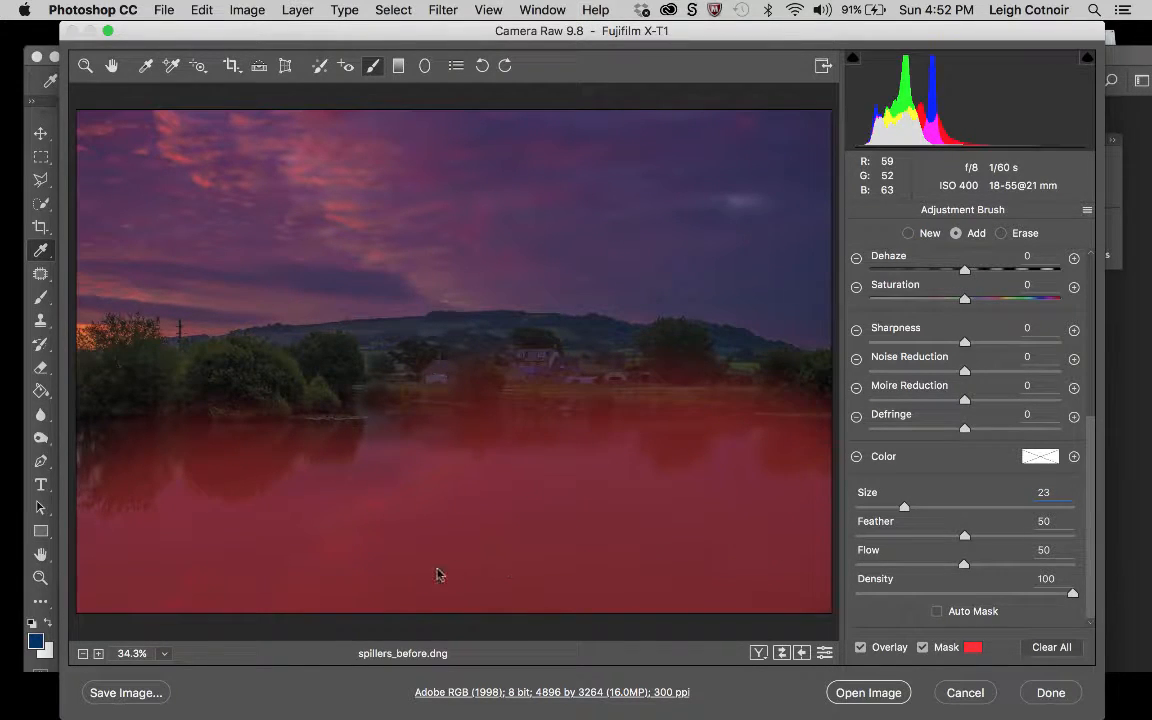
pyautogui.moveTo(437, 574); pyautogui.dragTo(398, 553)
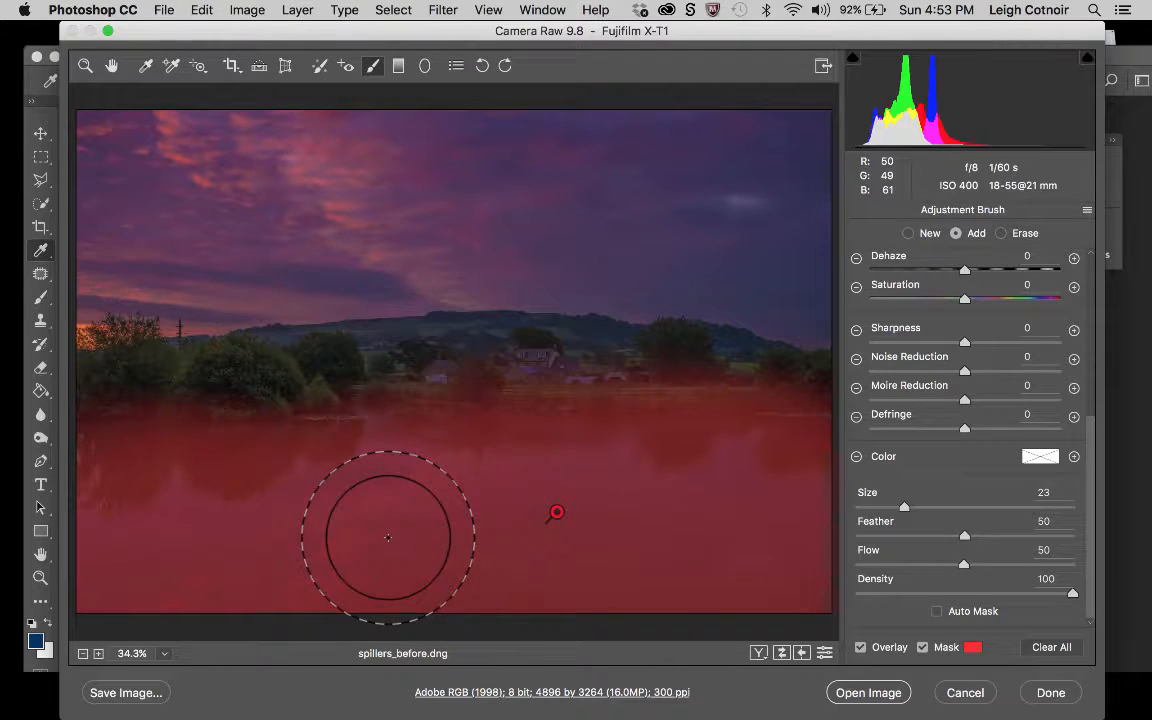
pyautogui.moveTo(341, 500)
pyautogui.mouseDown()
pyautogui.moveTo(90, 521)
pyautogui.moveTo(50, 486)
pyautogui.mouseUp()
pyautogui.moveTo(90, 588)
pyautogui.mouseDown()
pyautogui.moveTo(616, 611)
pyautogui.moveTo(720, 611)
pyautogui.moveTo(776, 586)
pyautogui.mouseUp()
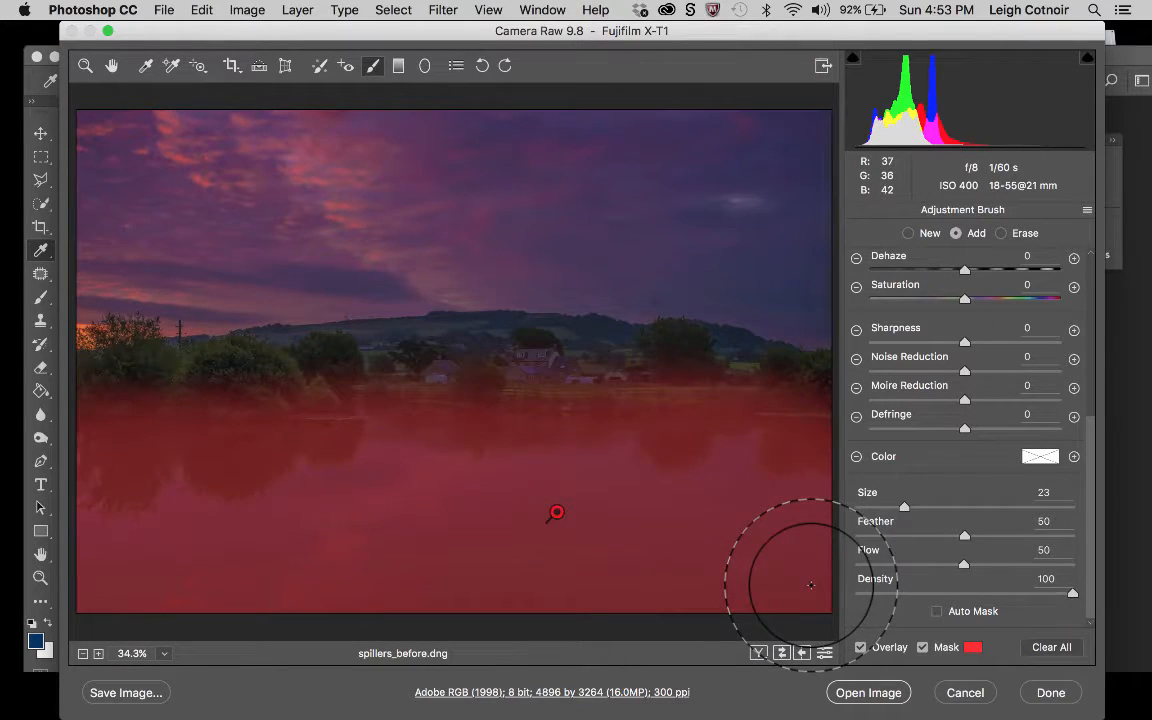
# Erase the mask spill from the trees and far bank down to the waterline, and return the brush to adding.
pyautogui.click(1002, 234)
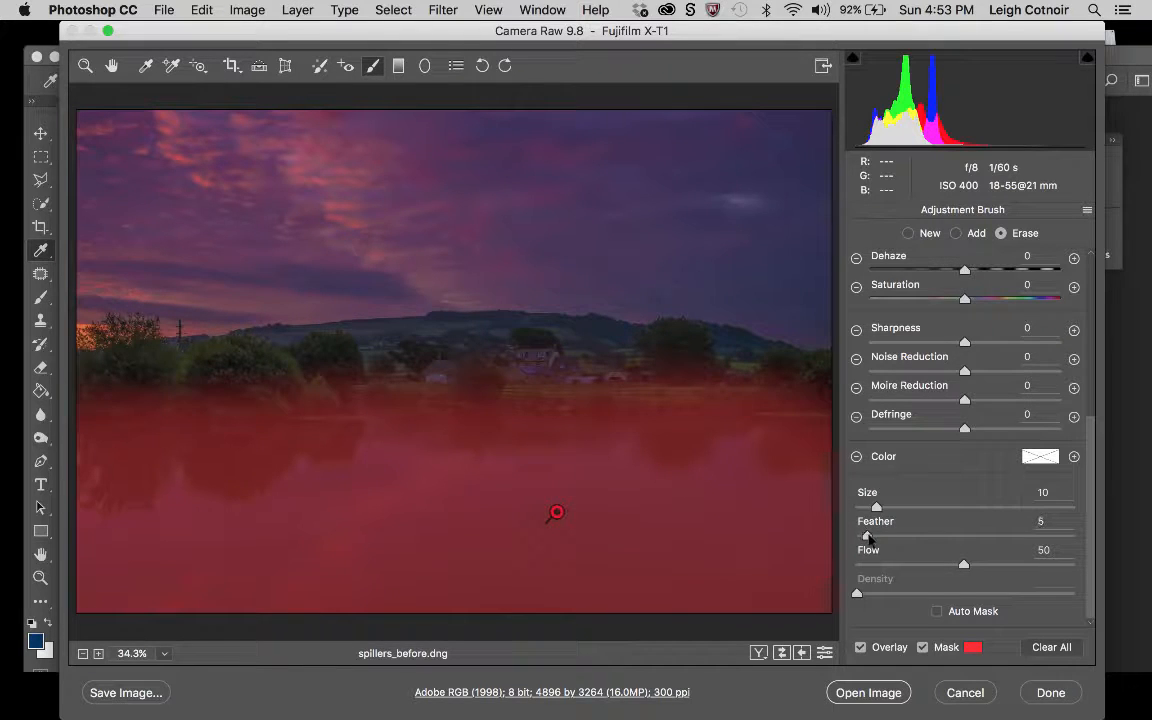
pyautogui.click(867, 537)
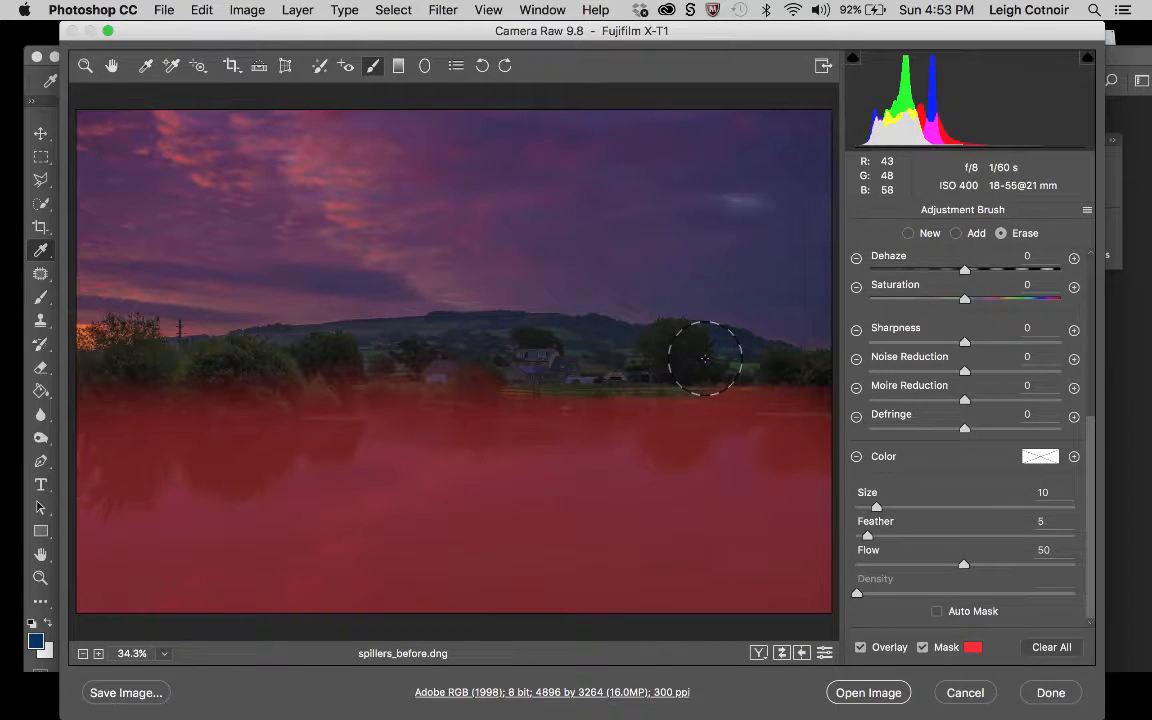
pyautogui.moveTo(705, 358)
pyautogui.mouseDown()
pyautogui.moveTo(817, 378)
pyautogui.moveTo(784, 386)
pyautogui.moveTo(661, 354)
pyautogui.mouseUp()
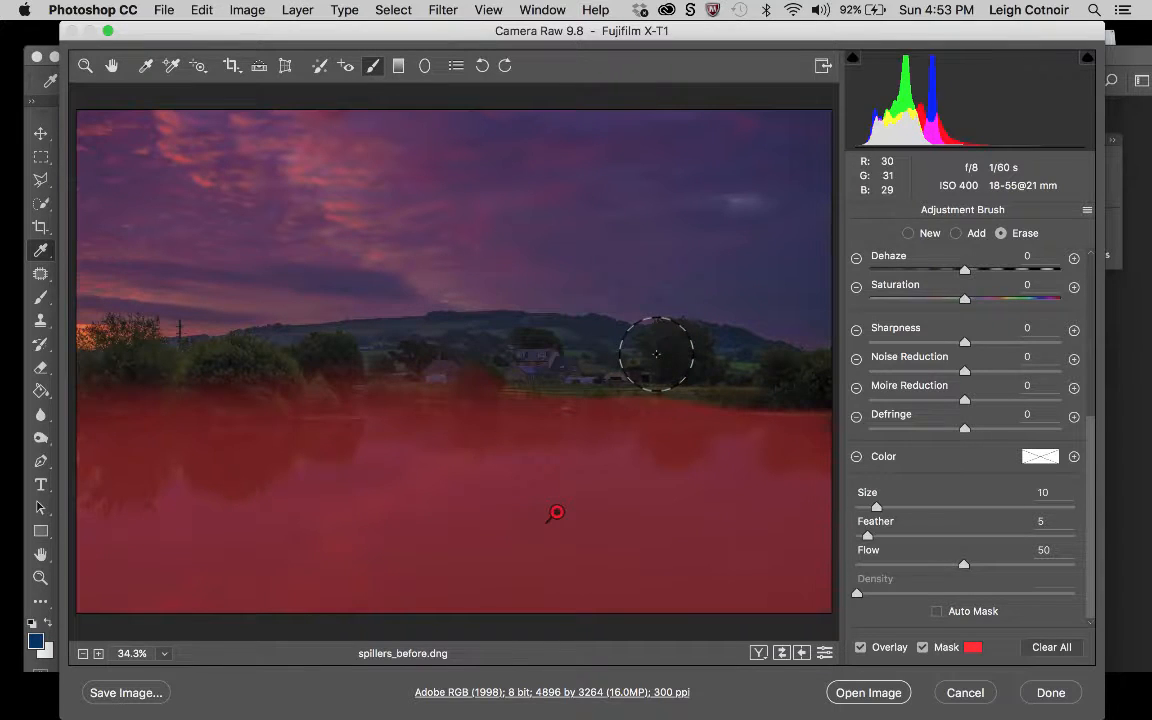
pyautogui.moveTo(442, 342)
pyautogui.mouseDown()
pyautogui.moveTo(511, 343)
pyautogui.moveTo(537, 357)
pyautogui.moveTo(401, 345)
pyautogui.moveTo(451, 348)
pyautogui.moveTo(442, 340)
pyautogui.moveTo(478, 374)
pyautogui.moveTo(559, 364)
pyautogui.moveTo(604, 375)
pyautogui.moveTo(594, 378)
pyautogui.mouseUp()
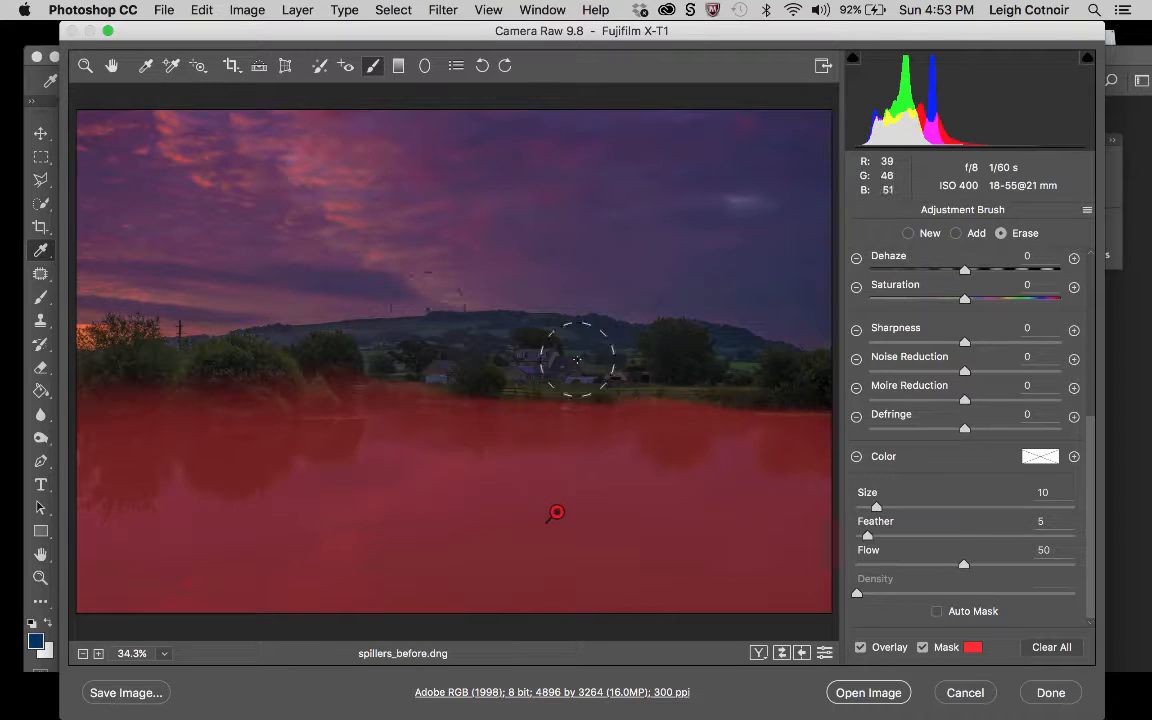
pyautogui.moveTo(343, 345)
pyautogui.mouseDown()
pyautogui.moveTo(74, 346)
pyautogui.moveTo(129, 362)
pyautogui.moveTo(90, 371)
pyautogui.moveTo(130, 374)
pyautogui.moveTo(82, 374)
pyautogui.moveTo(260, 363)
pyautogui.moveTo(62, 374)
pyautogui.moveTo(278, 379)
pyautogui.moveTo(321, 373)
pyautogui.moveTo(181, 376)
pyautogui.moveTo(151, 360)
pyautogui.moveTo(444, 369)
pyautogui.moveTo(475, 351)
pyautogui.moveTo(376, 373)
pyautogui.moveTo(275, 366)
pyautogui.moveTo(357, 371)
pyautogui.moveTo(278, 367)
pyautogui.moveTo(484, 351)
pyautogui.moveTo(489, 367)
pyautogui.moveTo(430, 358)
pyautogui.moveTo(477, 373)
pyautogui.moveTo(526, 367)
pyautogui.moveTo(296, 372)
pyautogui.moveTo(476, 347)
pyautogui.moveTo(529, 375)
pyautogui.moveTo(660, 368)
pyautogui.moveTo(596, 376)
pyautogui.moveTo(458, 373)
pyautogui.moveTo(663, 366)
pyautogui.moveTo(674, 347)
pyautogui.moveTo(617, 373)
pyautogui.moveTo(808, 379)
pyautogui.moveTo(750, 335)
pyautogui.moveTo(758, 381)
pyautogui.moveTo(527, 373)
pyautogui.moveTo(728, 362)
pyautogui.moveTo(847, 401)
pyautogui.moveTo(888, 401)
pyautogui.mouseUp()
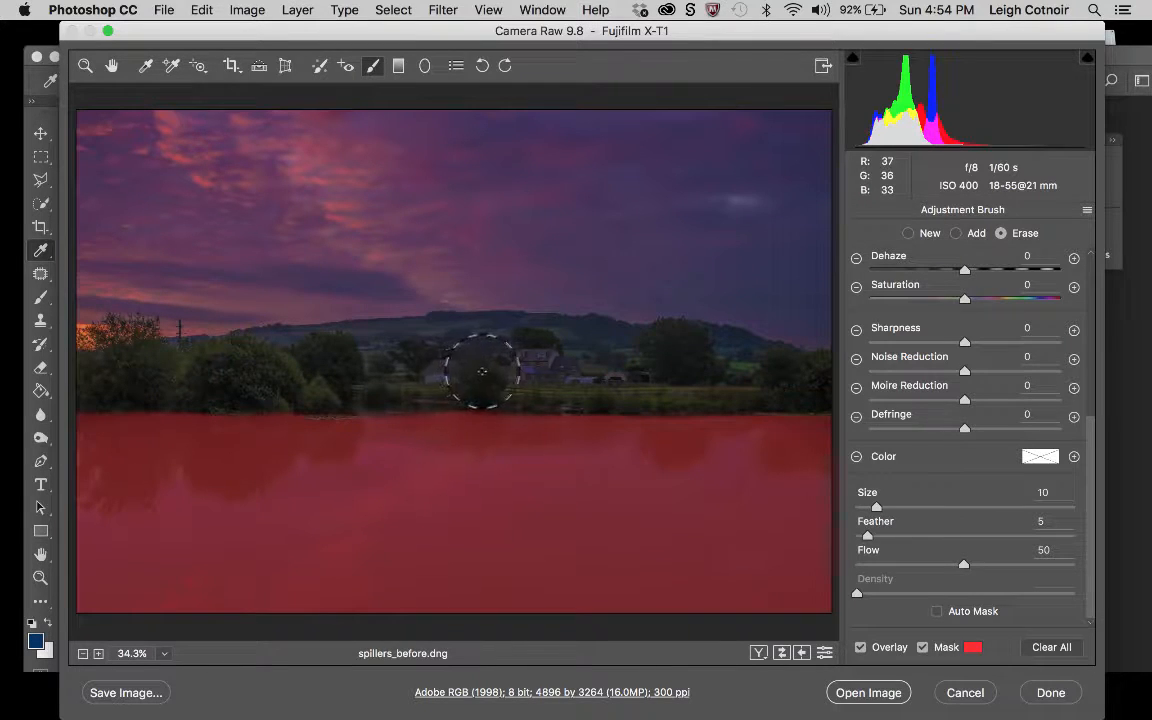
pyautogui.click(955, 233)
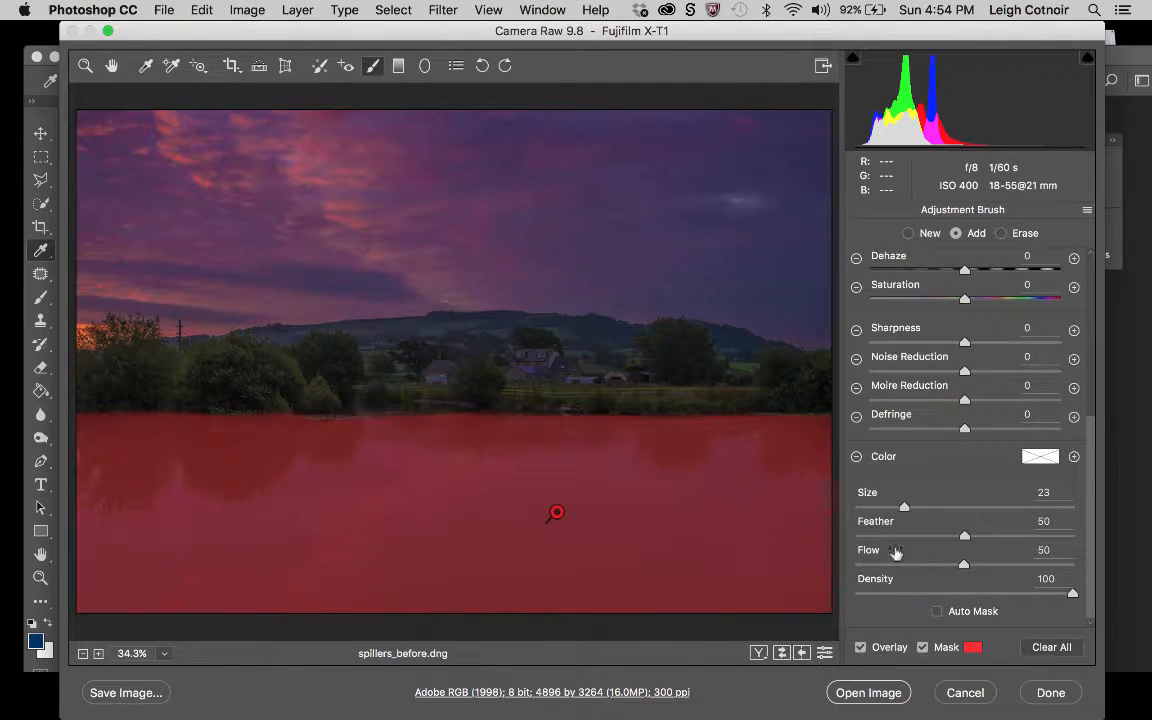
pyautogui.moveTo(905, 513); pyautogui.dragTo(879, 508)
pyautogui.moveTo(573, 449); pyautogui.dragTo(591, 451)
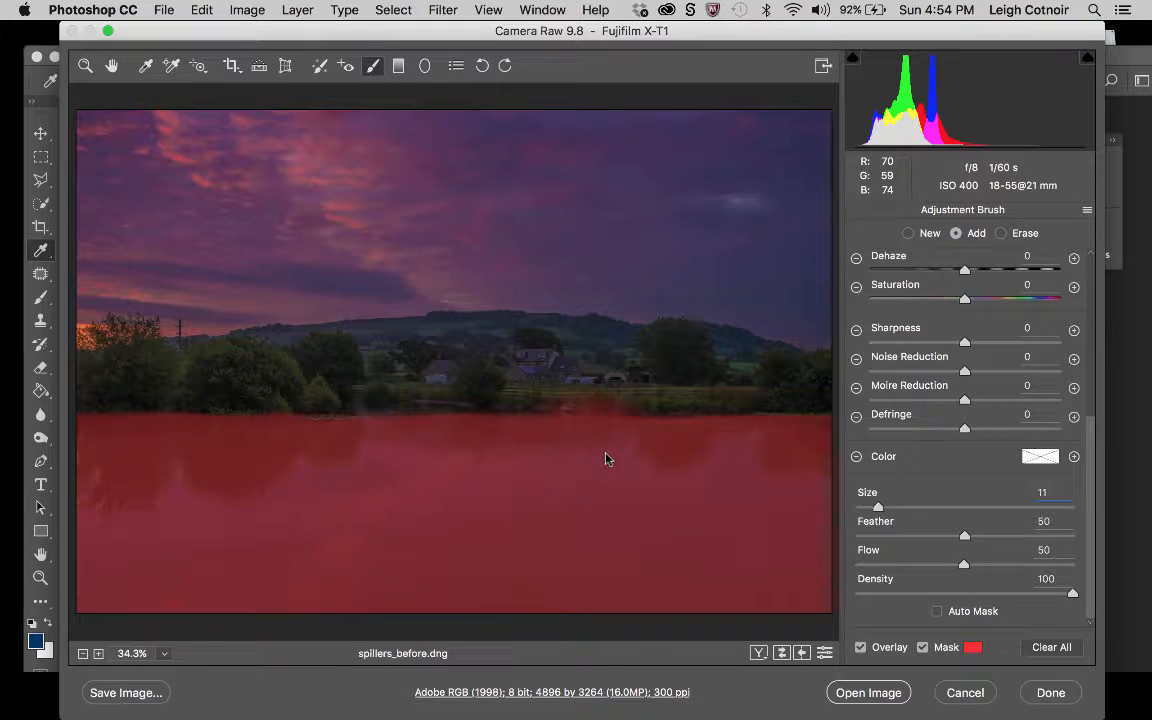
pyautogui.press('super+z')
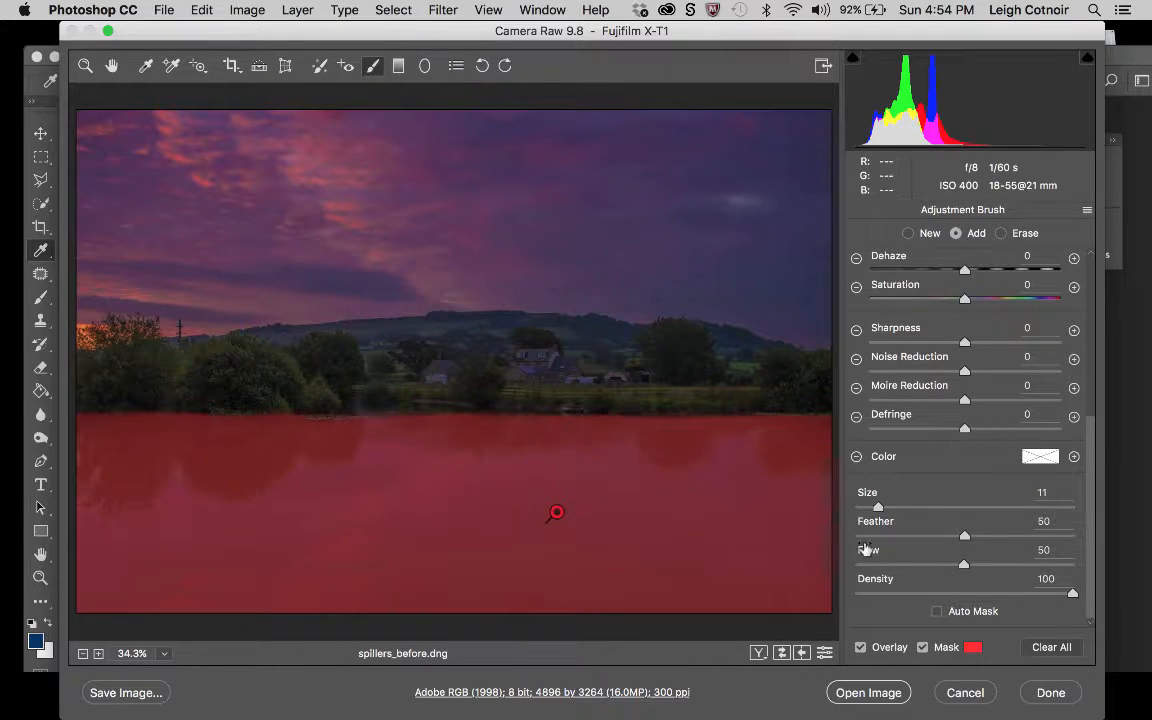
# Set the brush to Feather 39 and Size 13 and fill in the lake mask below the shoreline.
pyautogui.click(940, 537)
pyautogui.click(883, 508)
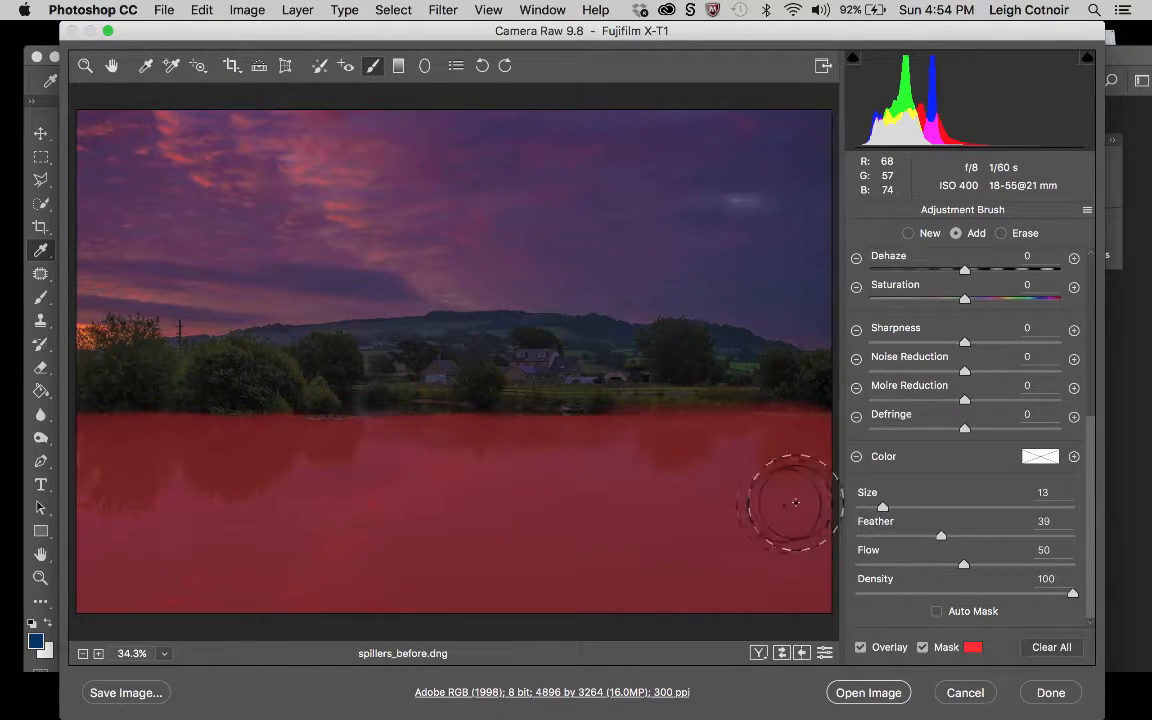
pyautogui.moveTo(659, 495)
pyautogui.mouseDown()
pyautogui.moveTo(584, 468)
pyautogui.moveTo(447, 476)
pyautogui.moveTo(478, 480)
pyautogui.mouseUp()
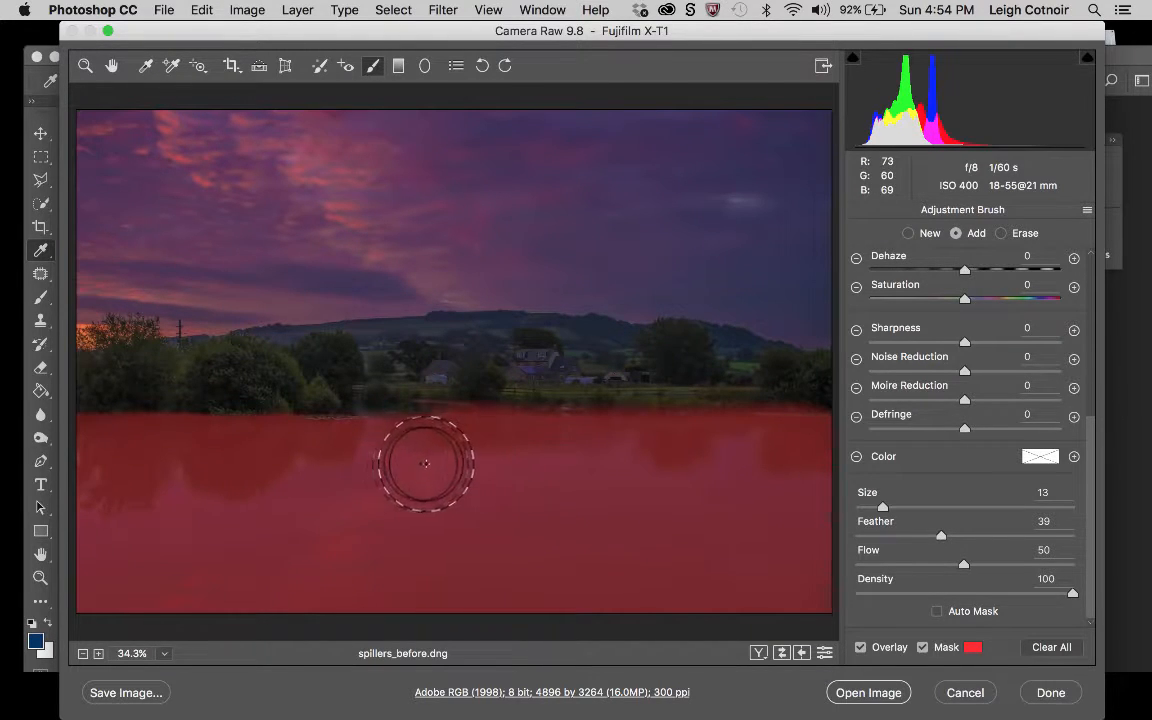
pyautogui.moveTo(351, 468)
pyautogui.mouseDown()
pyautogui.moveTo(297, 476)
pyautogui.moveTo(334, 479)
pyautogui.moveTo(257, 462)
pyautogui.moveTo(124, 471)
pyautogui.mouseUp()
pyautogui.moveTo(185, 507)
pyautogui.mouseDown()
pyautogui.moveTo(68, 468)
pyautogui.moveTo(187, 513)
pyautogui.moveTo(291, 515)
pyautogui.moveTo(588, 578)
pyautogui.mouseUp()
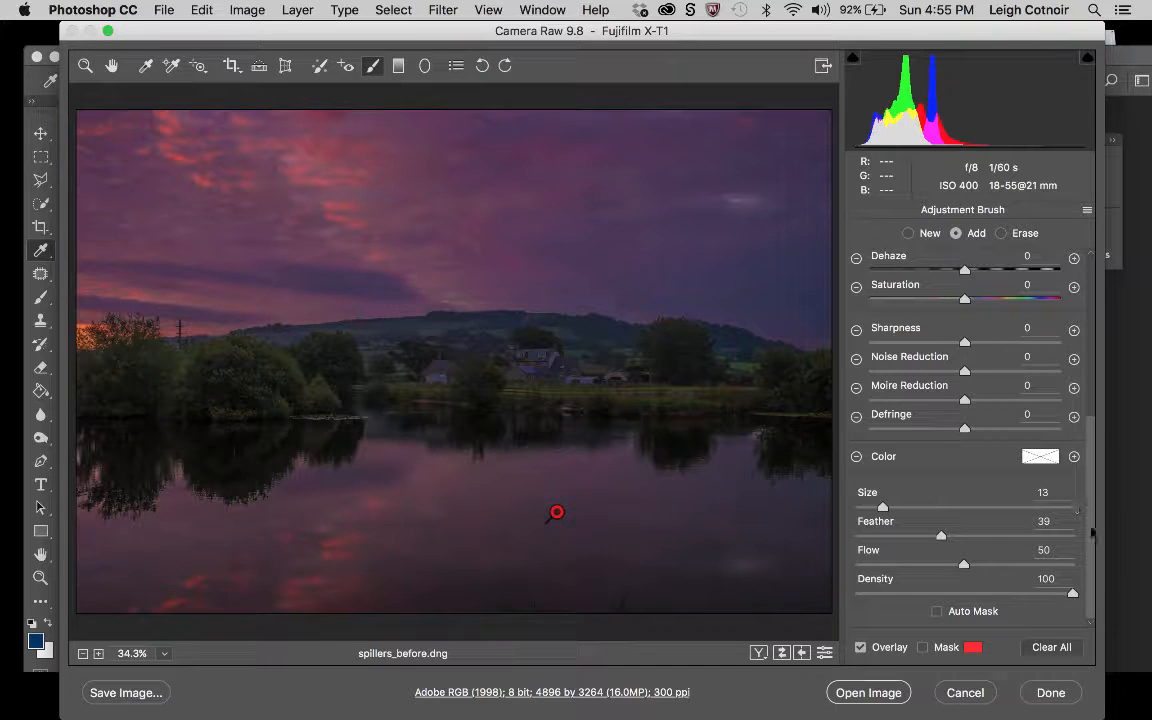
# Set the lake brush adjustment's Clarity to +70 and Contrast to +20.
pyautogui.moveTo(1093, 532); pyautogui.dragTo(1088, 396)
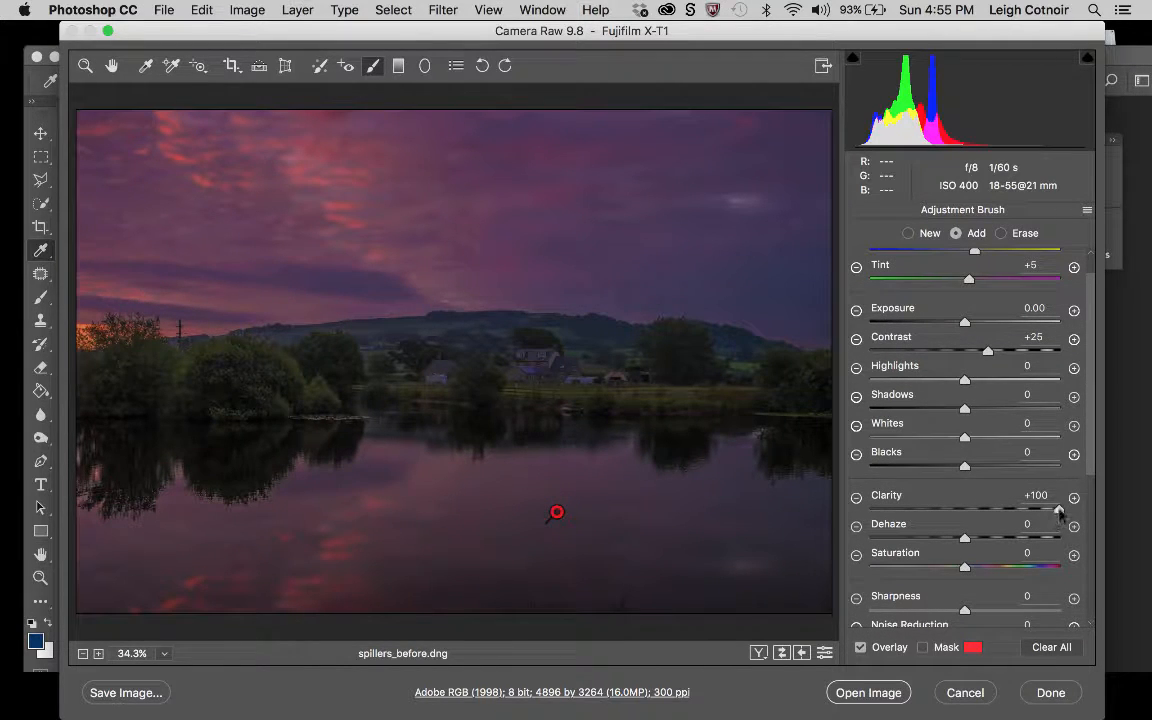
pyautogui.moveTo(1059, 512); pyautogui.dragTo(1037, 513)
pyautogui.moveTo(987, 352)
pyautogui.mouseDown()
pyautogui.moveTo(887, 352)
pyautogui.moveTo(1031, 366)
pyautogui.moveTo(969, 366)
pyautogui.moveTo(978, 371)
pyautogui.mouseUp()
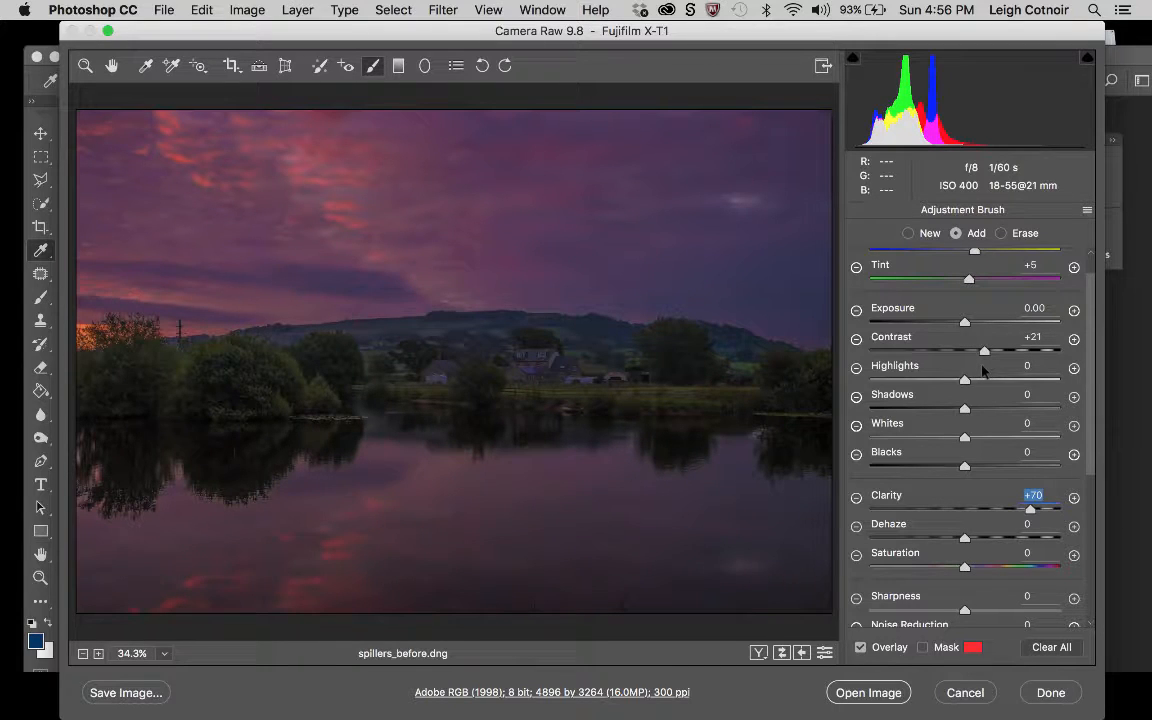
pyautogui.click(983, 371)
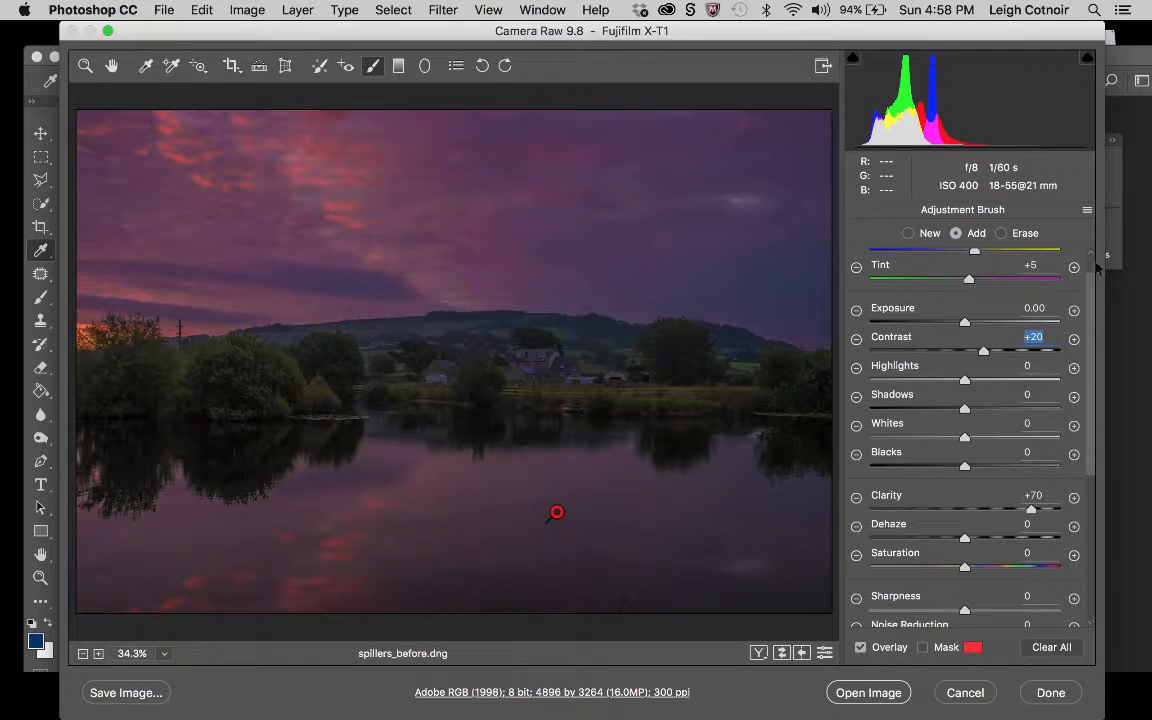
# Cool the lake adjustment by setting its Temperature to -10 and Tint to +8.
pyautogui.scroll(2, 1090, 284)
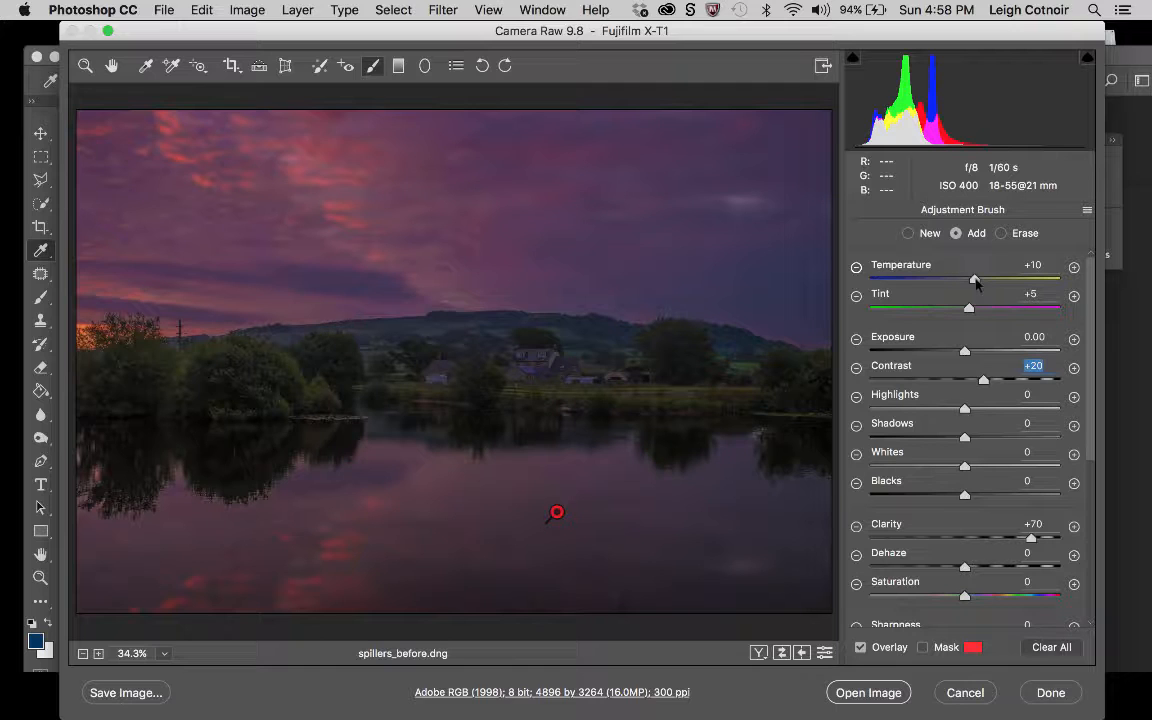
pyautogui.moveTo(976, 283); pyautogui.dragTo(957, 283)
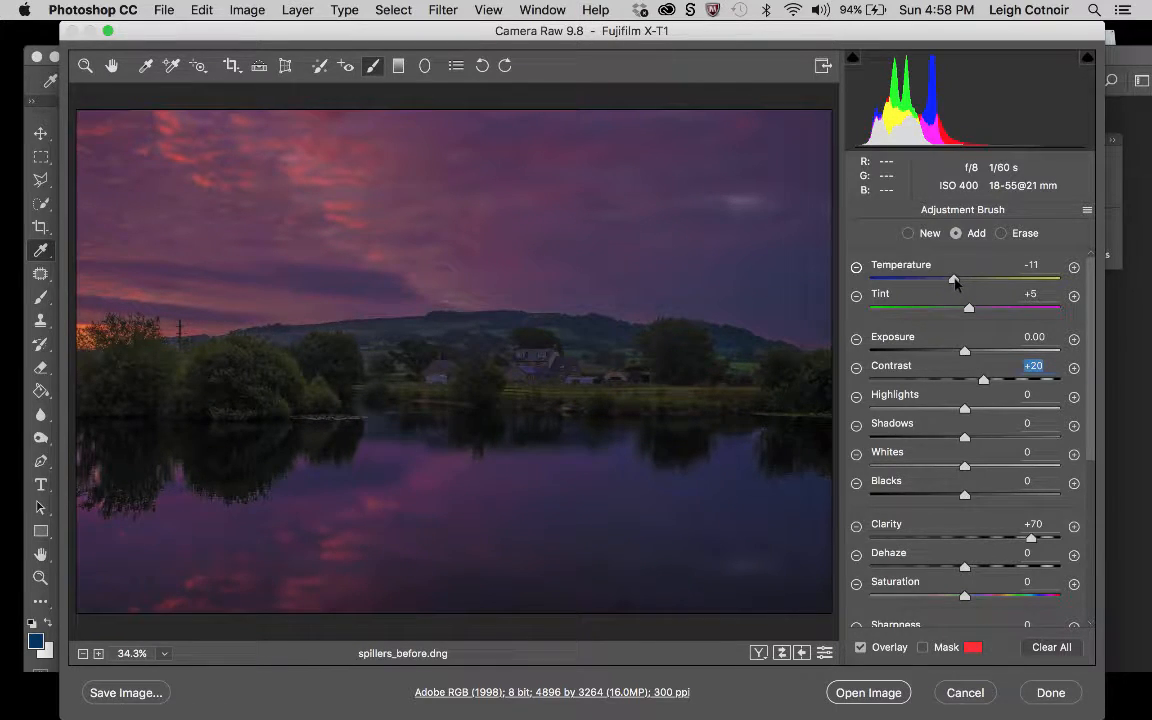
pyautogui.moveTo(957, 283); pyautogui.dragTo(957, 283)
pyautogui.moveTo(969, 313); pyautogui.dragTo(976, 313)
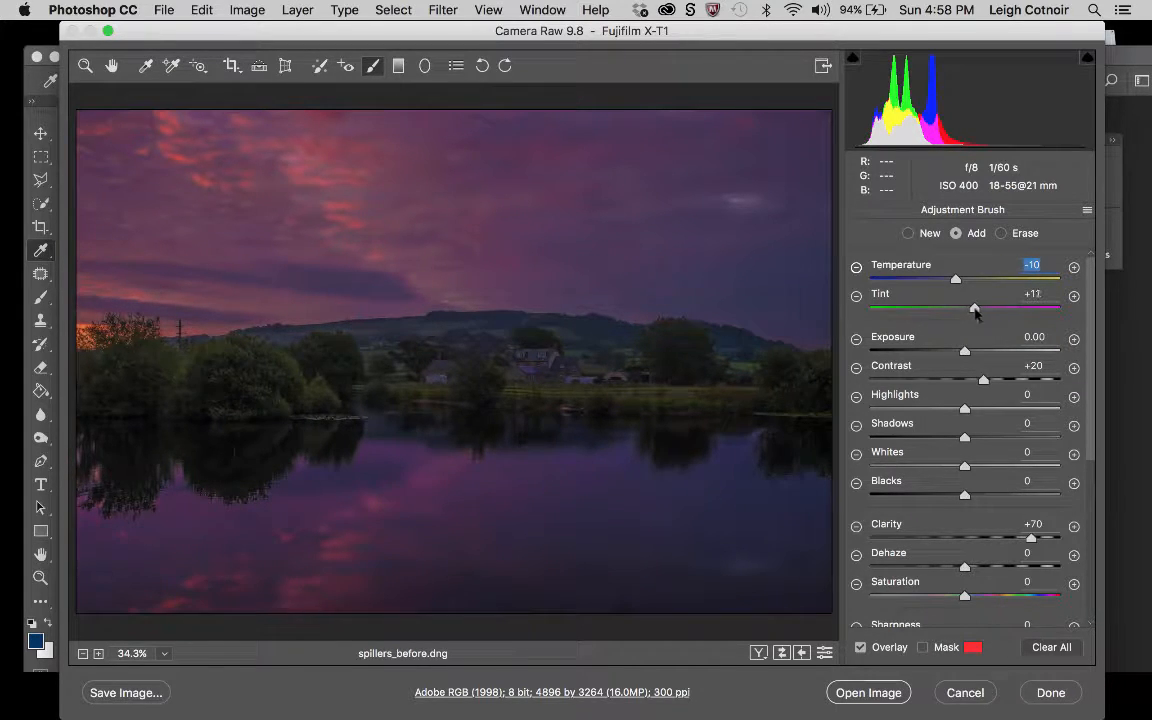
pyautogui.press('Tab')
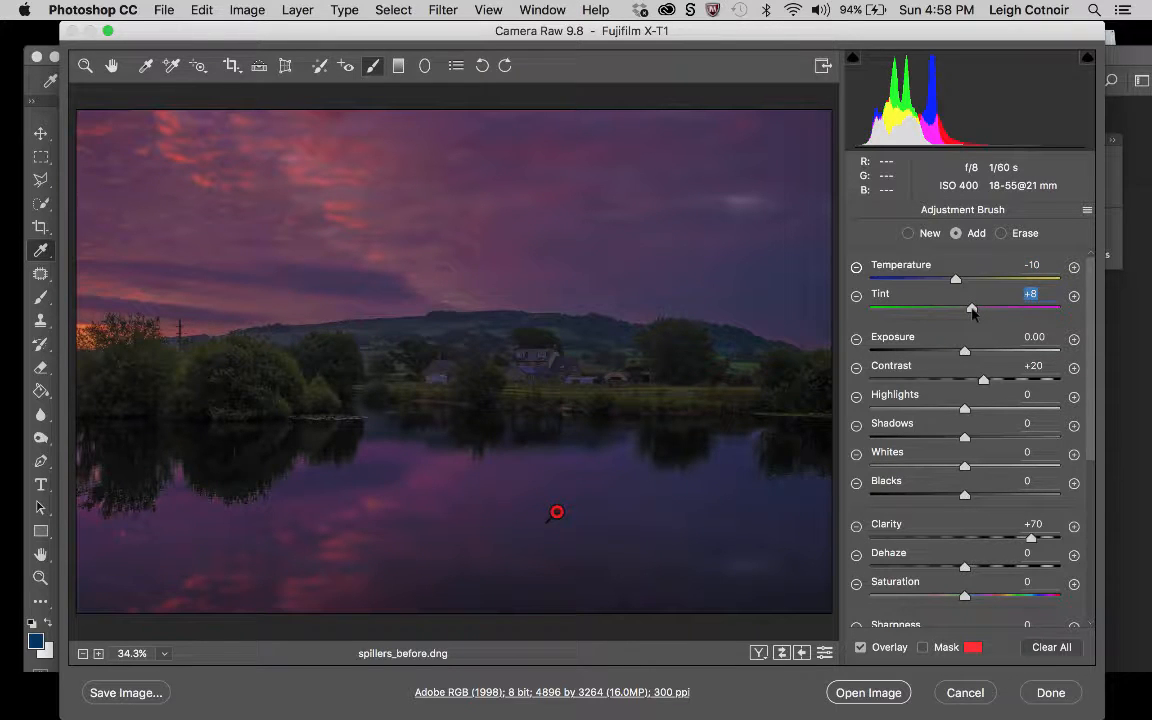
# Start a new Adjustment Brush adjustment separate from the lake and reset its effect sliders to 0.
pyautogui.click(85, 66)
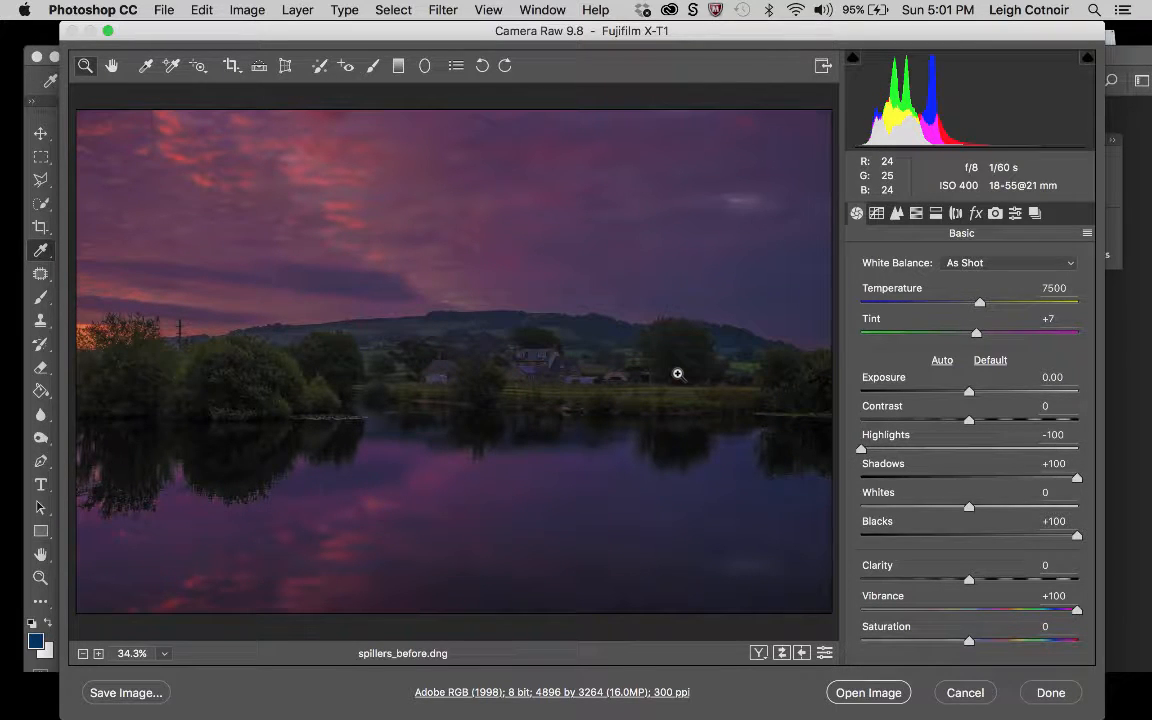
pyautogui.click(374, 67)
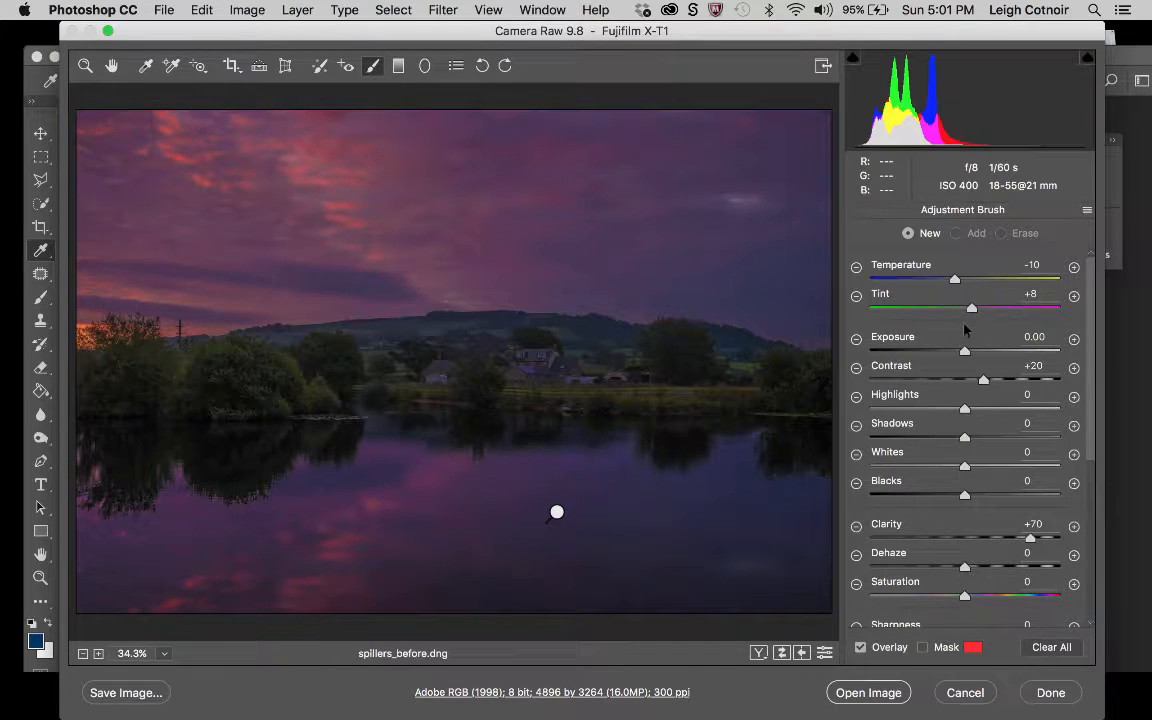
pyautogui.doubleClick(955, 280)
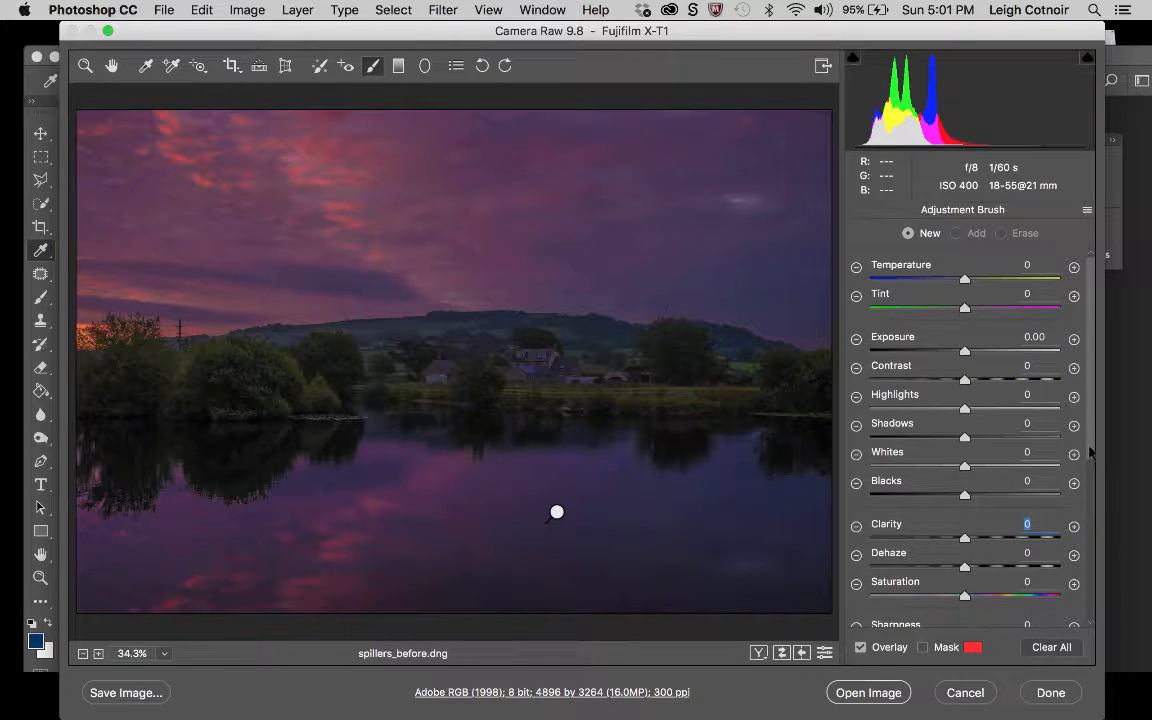
# Show the mask, enable Auto Mask, set the brush to Size 7 and Feather 24, and try a first stroke.
pyautogui.moveTo(1090, 453); pyautogui.dragTo(1117, 625)
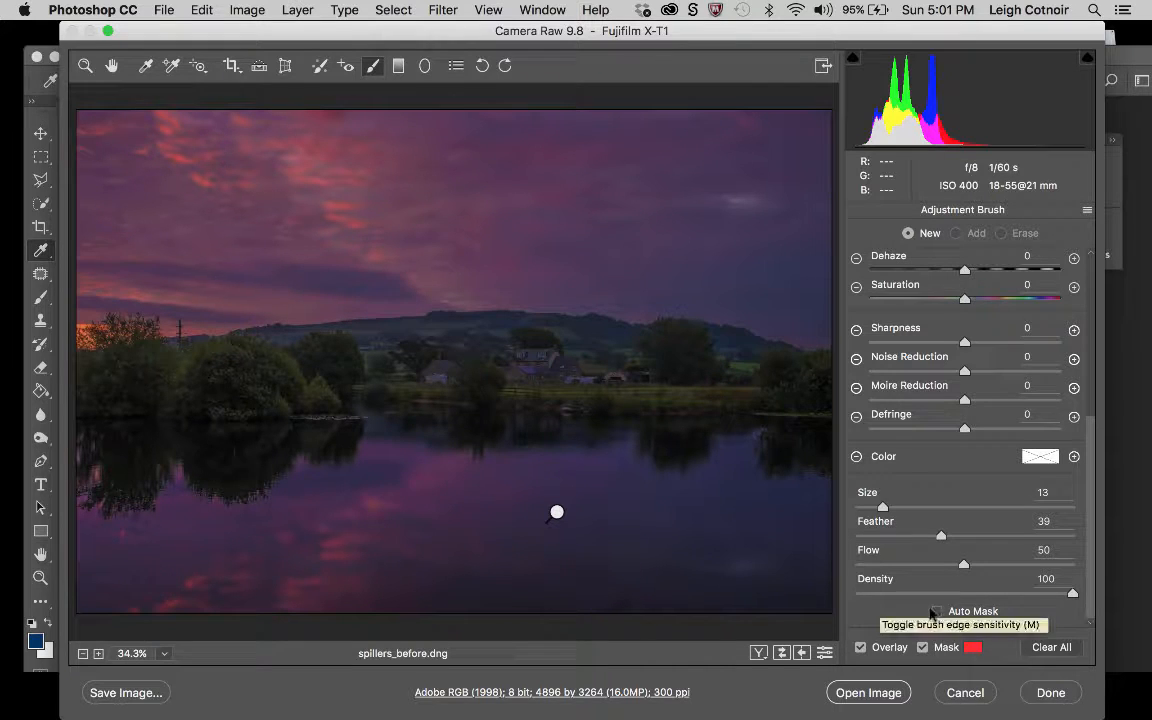
pyautogui.click(937, 612)
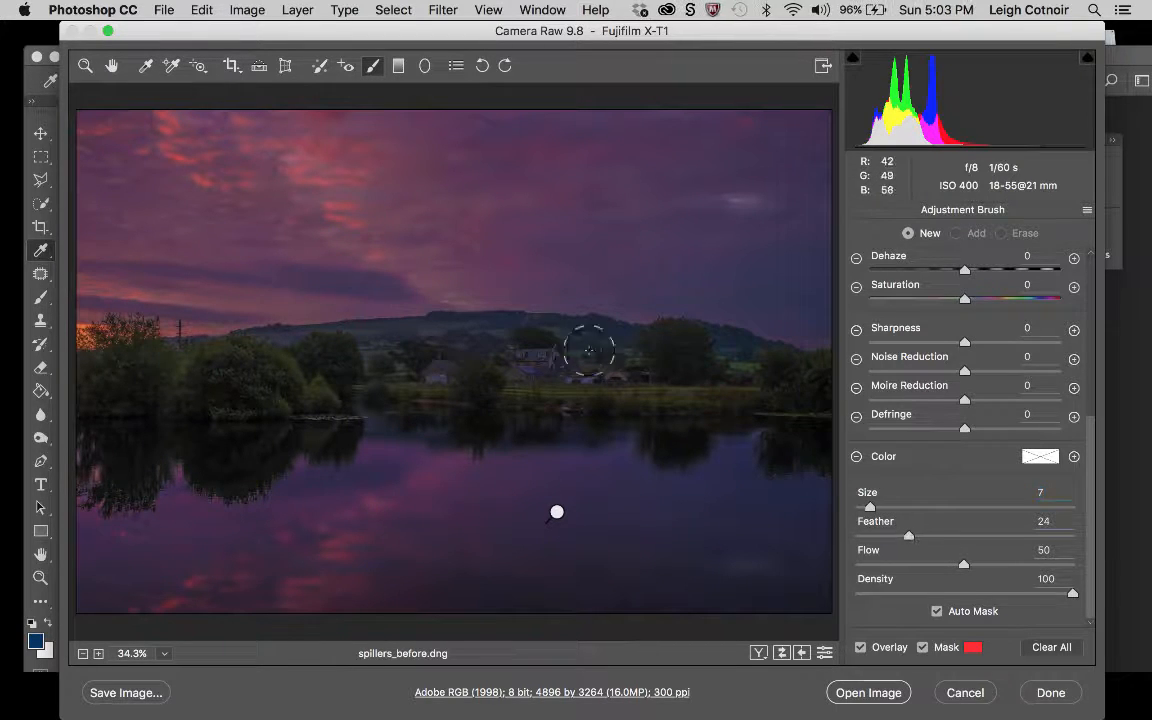
pyautogui.click(530, 352)
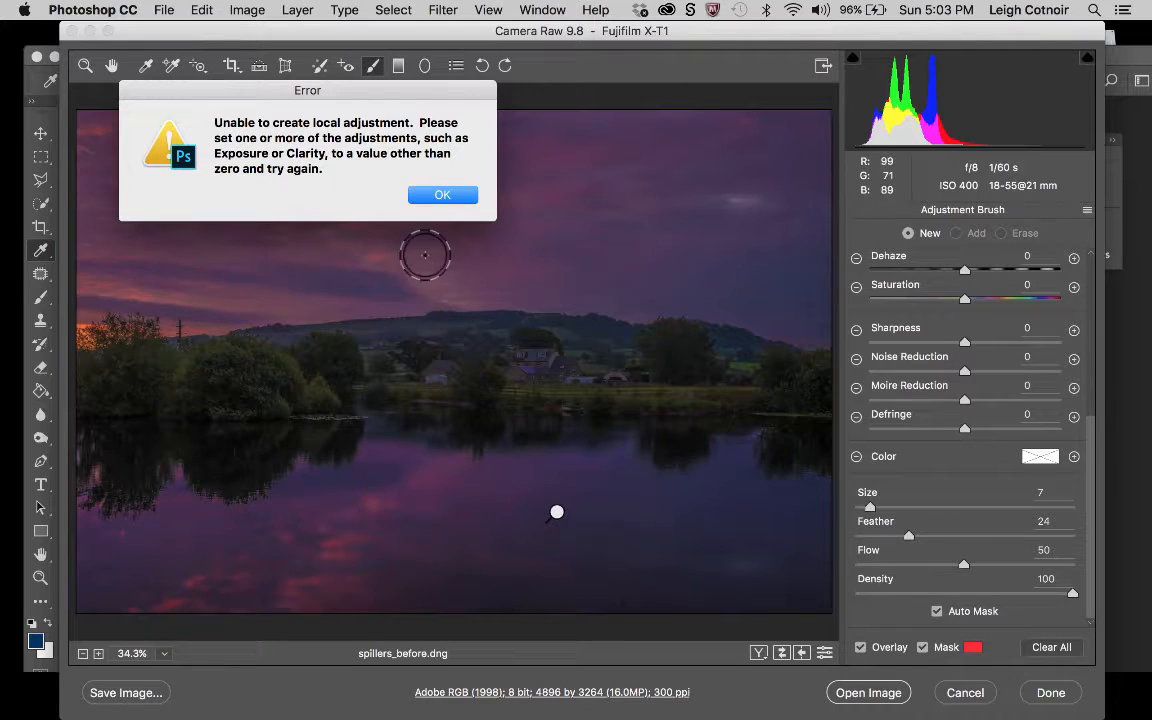
pyautogui.click(442, 195)
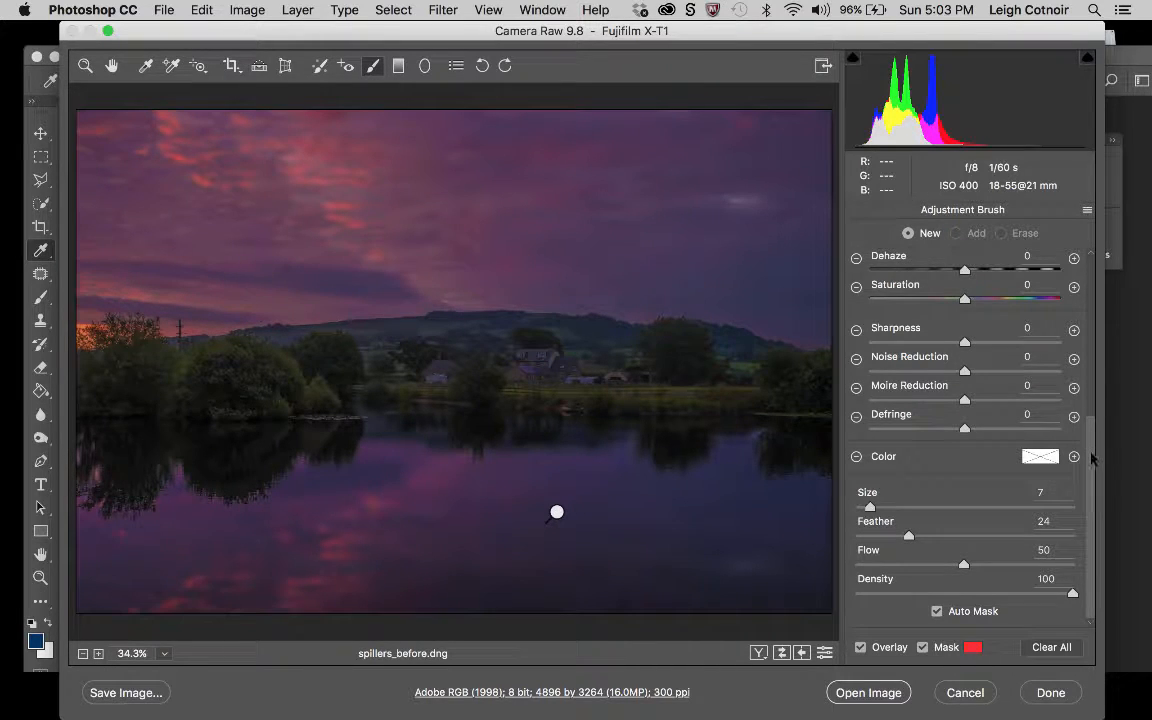
# Set Clarity to +1 and paint a mask over the trees, buildings and far bank across the photo's full width.
pyautogui.moveTo(1091, 457); pyautogui.dragTo(1080, 278)
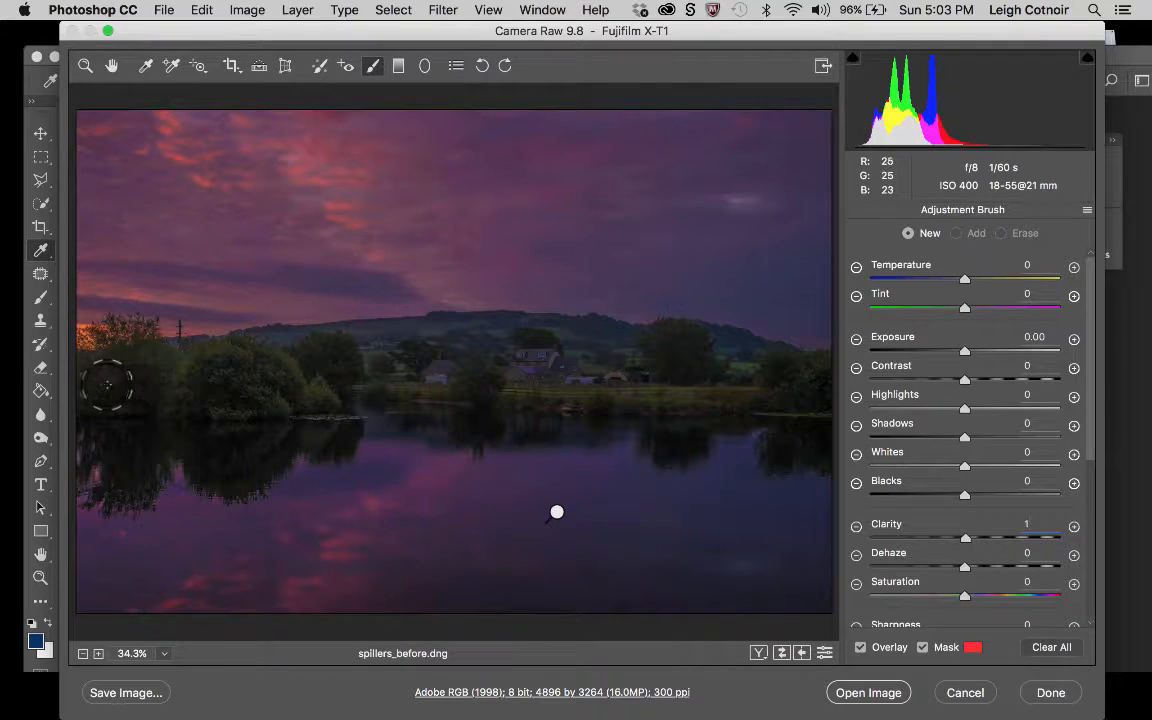
pyautogui.moveTo(98, 381)
pyautogui.mouseDown()
pyautogui.moveTo(90, 393)
pyautogui.moveTo(203, 381)
pyautogui.moveTo(146, 364)
pyautogui.moveTo(129, 368)
pyautogui.moveTo(326, 380)
pyautogui.moveTo(266, 381)
pyautogui.mouseUp()
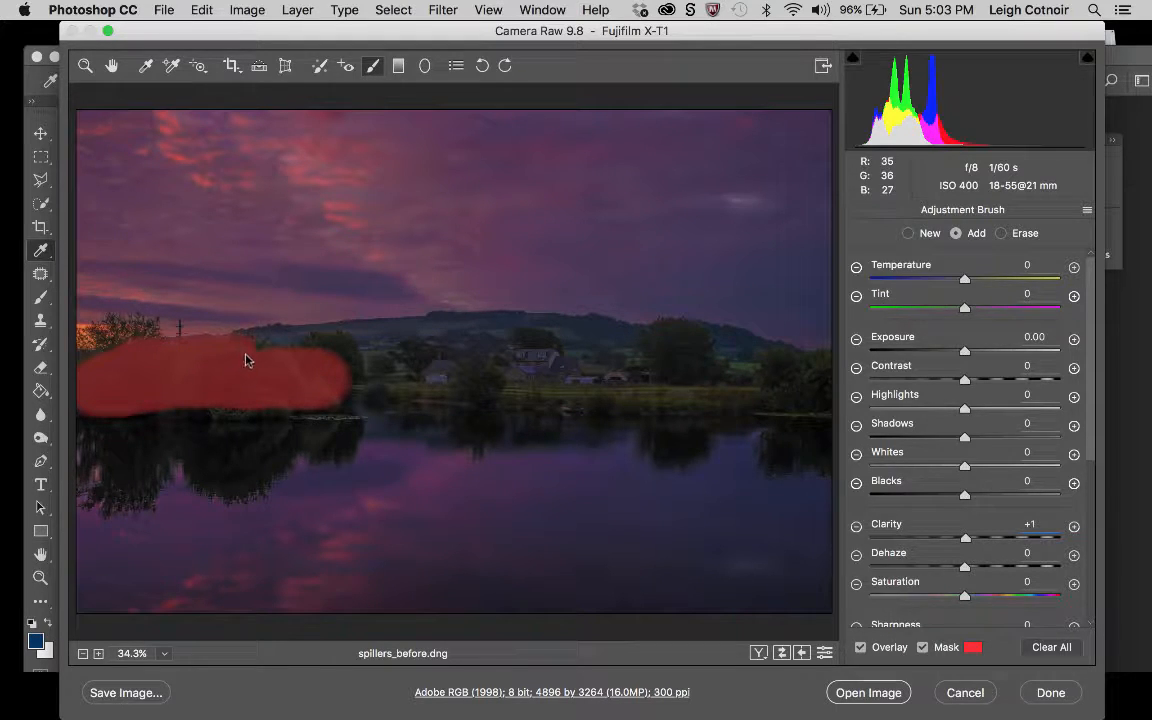
pyautogui.moveTo(269, 349)
pyautogui.mouseDown()
pyautogui.moveTo(319, 369)
pyautogui.moveTo(314, 386)
pyautogui.moveTo(466, 373)
pyautogui.moveTo(314, 352)
pyautogui.moveTo(476, 347)
pyautogui.moveTo(514, 355)
pyautogui.moveTo(480, 372)
pyautogui.moveTo(440, 370)
pyautogui.moveTo(597, 375)
pyautogui.moveTo(535, 347)
pyautogui.moveTo(452, 347)
pyautogui.mouseUp()
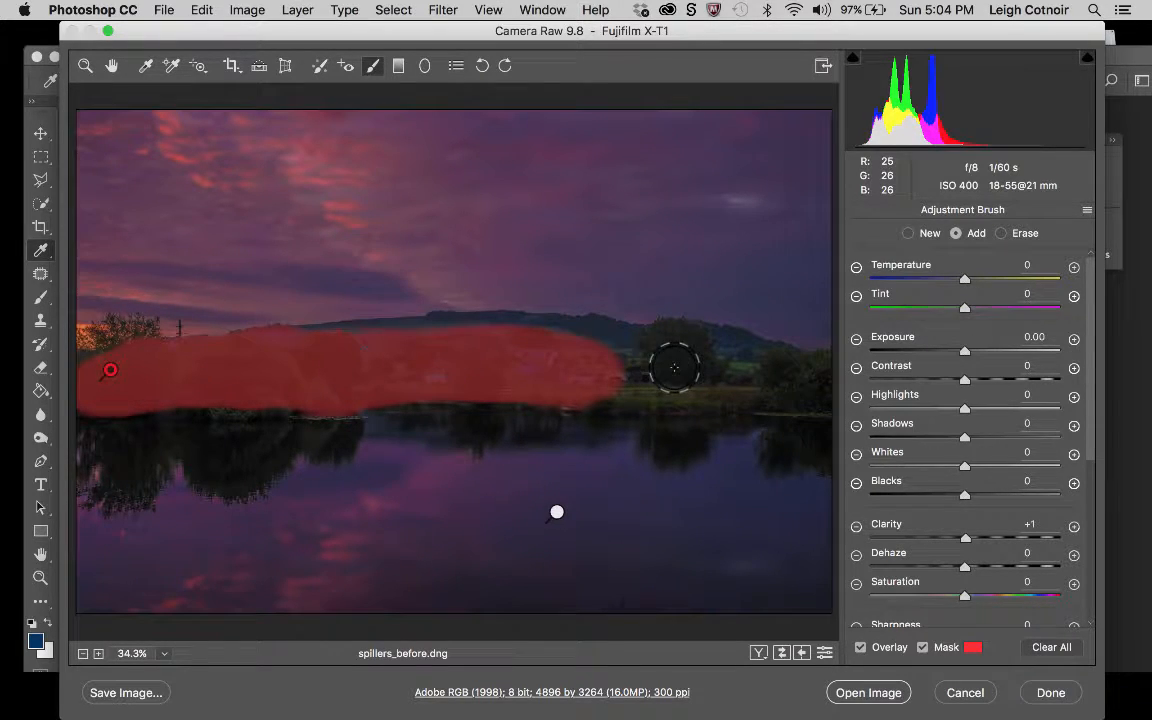
pyautogui.moveTo(674, 368)
pyautogui.mouseDown()
pyautogui.moveTo(609, 368)
pyautogui.moveTo(590, 380)
pyautogui.moveTo(722, 378)
pyautogui.mouseUp()
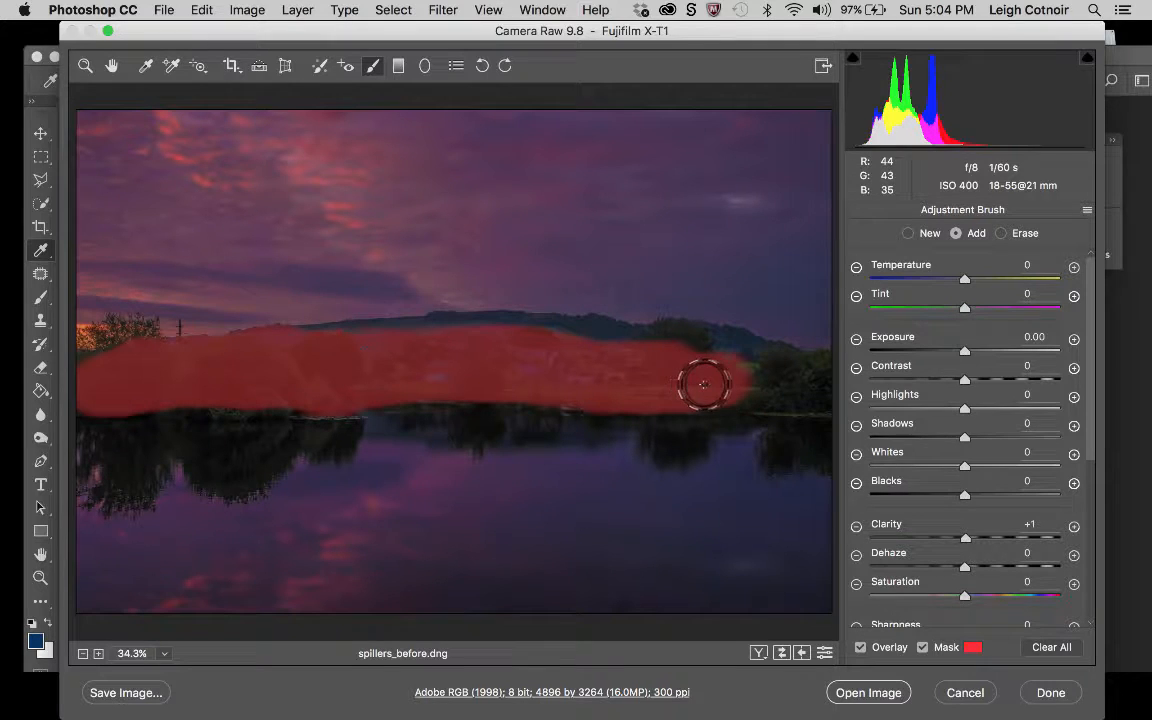
pyautogui.moveTo(716, 381); pyautogui.dragTo(716, 380)
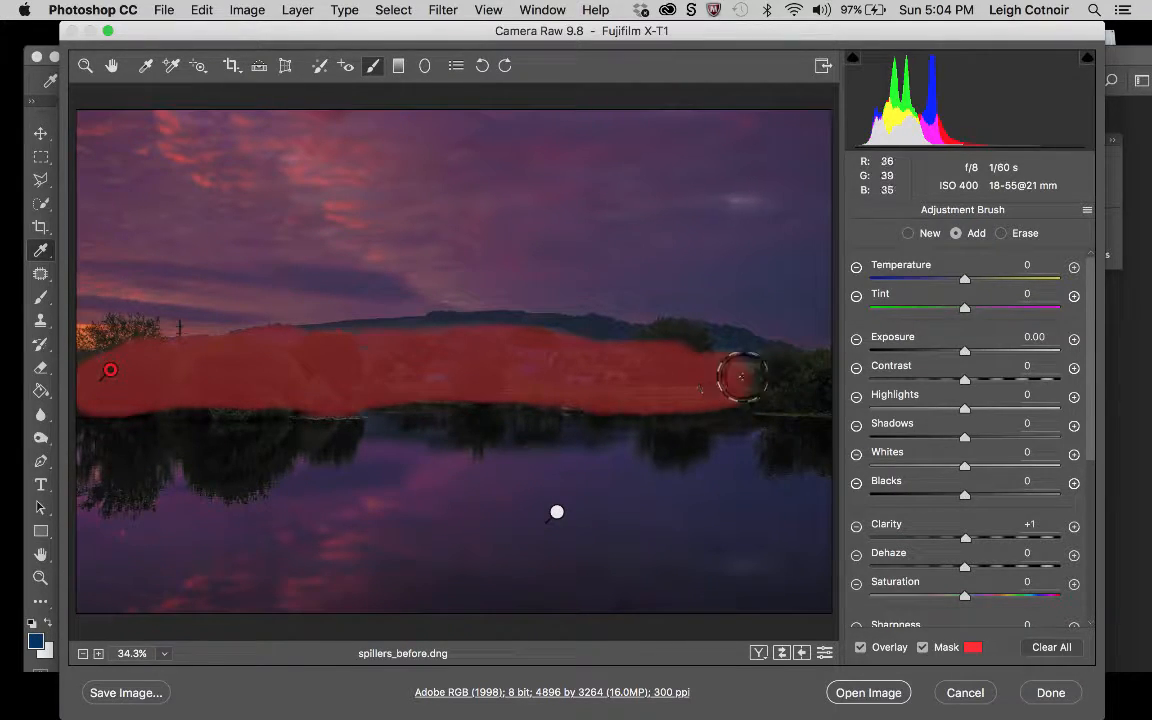
pyautogui.moveTo(722, 380)
pyautogui.mouseDown()
pyautogui.moveTo(846, 383)
pyautogui.moveTo(755, 386)
pyautogui.moveTo(718, 367)
pyautogui.moveTo(752, 359)
pyautogui.moveTo(835, 376)
pyautogui.mouseUp()
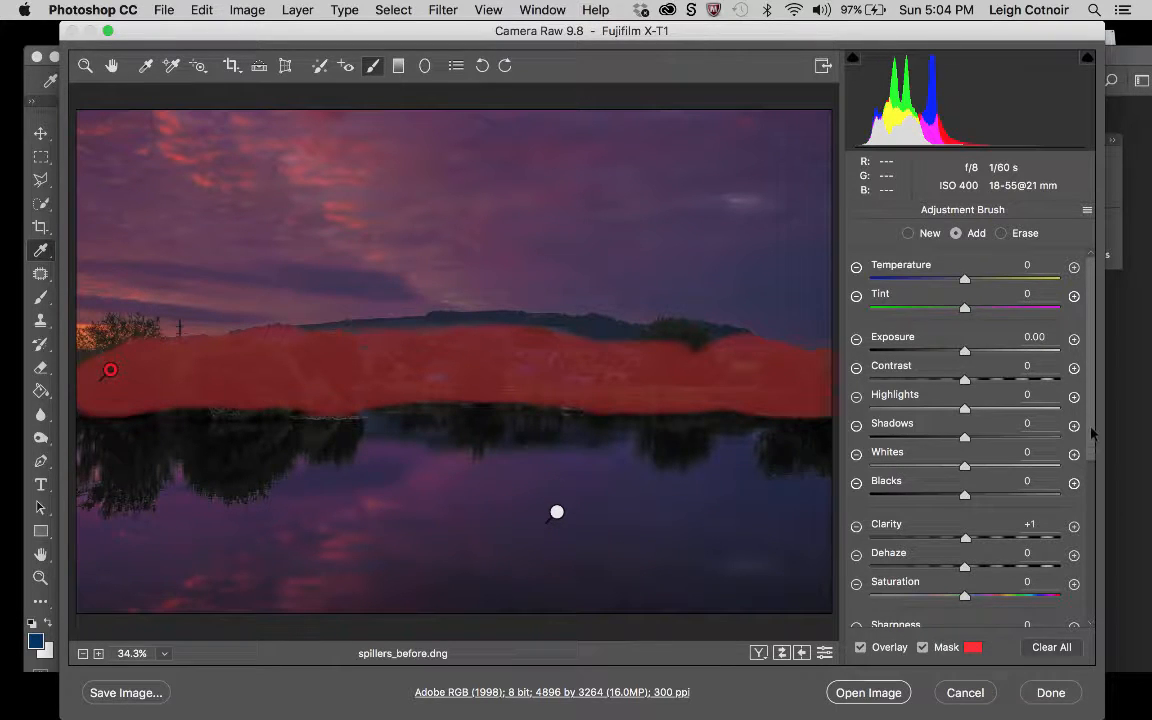
# Set the brush Feather to 32 and extend the land mask up over the treetops and the hill's ridge line.
pyautogui.scroll(-5, 1040, 580)
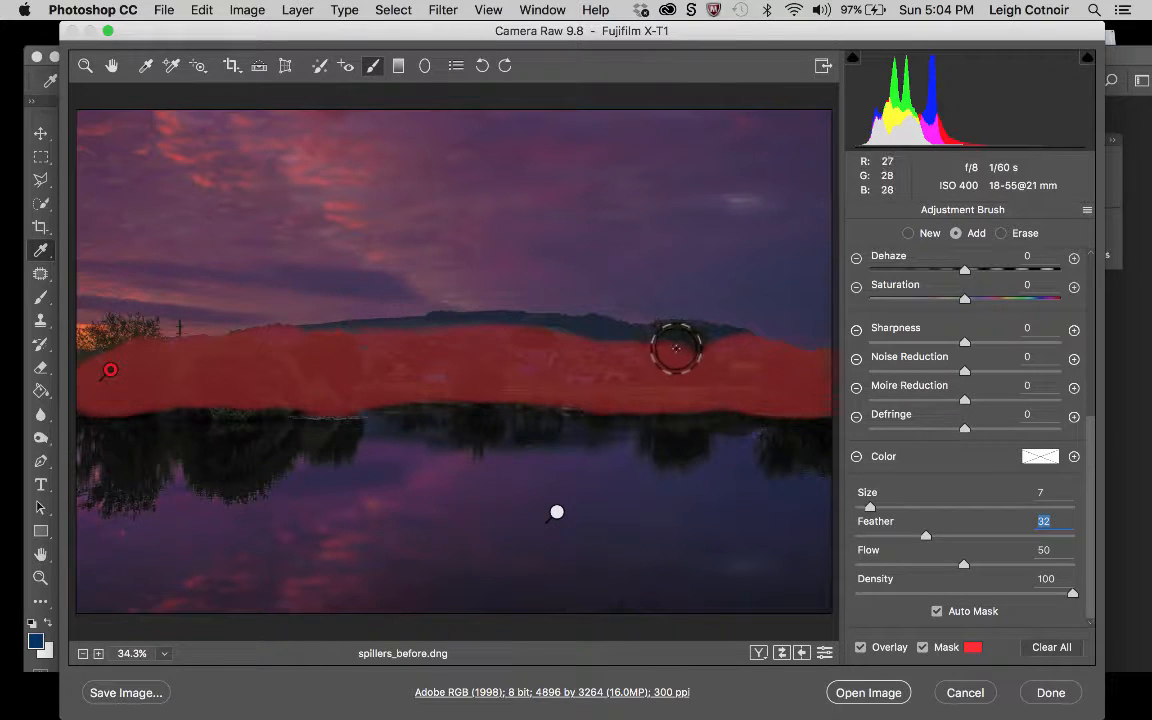
pyautogui.moveTo(677, 346); pyautogui.dragTo(680, 353)
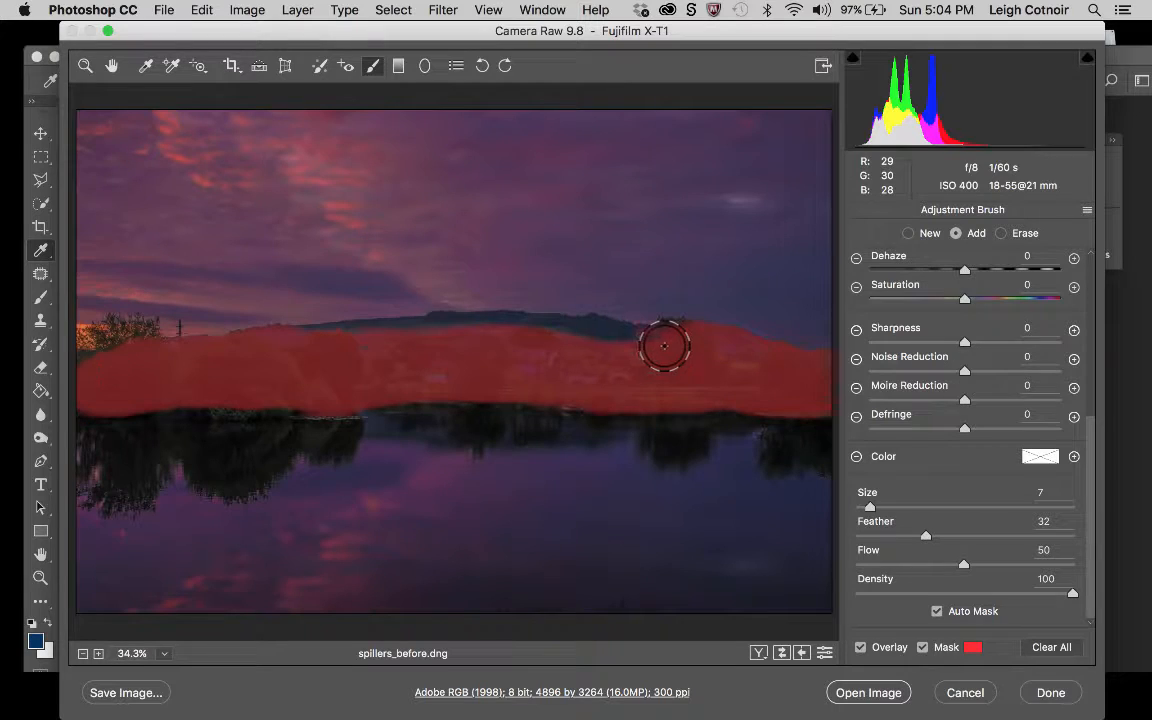
pyautogui.moveTo(676, 344); pyautogui.dragTo(818, 373)
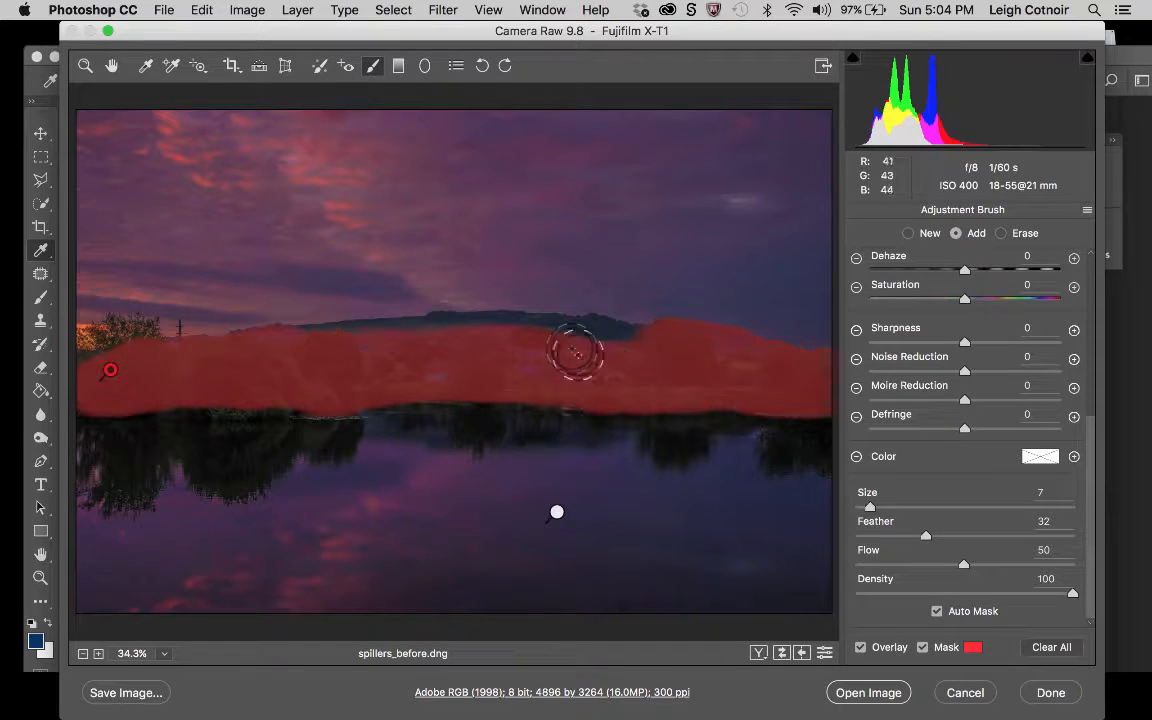
pyautogui.moveTo(566, 348)
pyautogui.mouseDown()
pyautogui.moveTo(649, 345)
pyautogui.moveTo(587, 354)
pyautogui.moveTo(568, 340)
pyautogui.moveTo(581, 334)
pyautogui.moveTo(556, 347)
pyautogui.moveTo(490, 336)
pyautogui.moveTo(595, 337)
pyautogui.mouseUp()
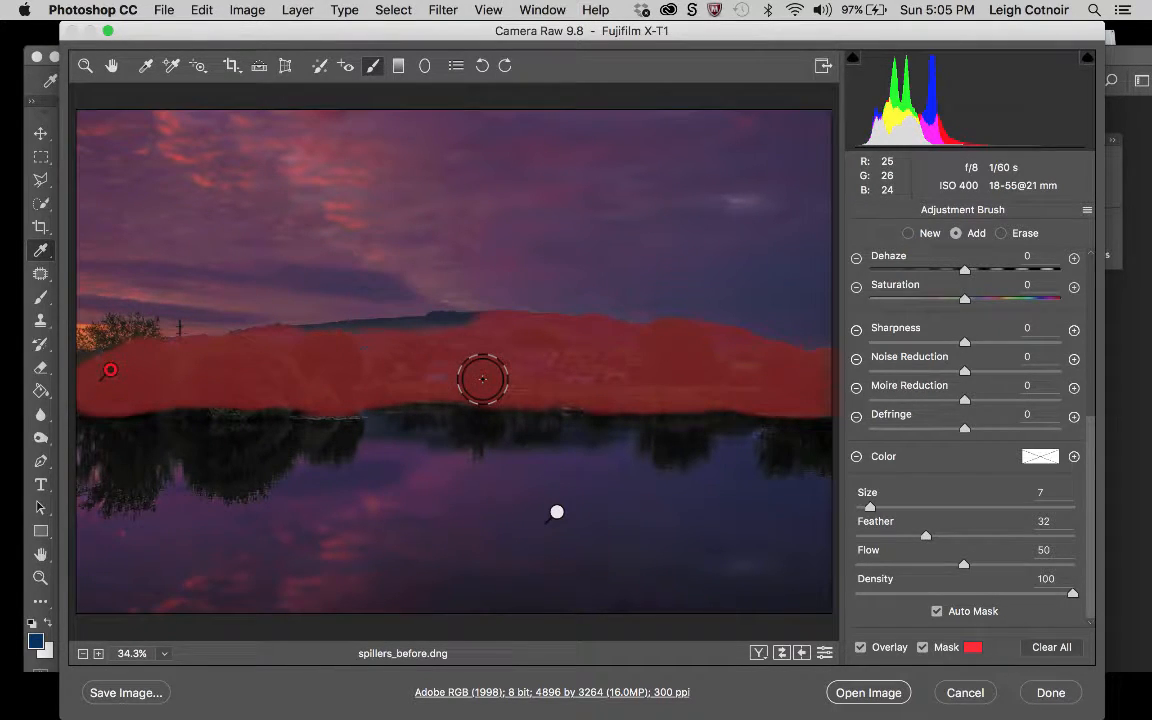
pyautogui.moveTo(483, 378)
pyautogui.mouseDown()
pyautogui.moveTo(394, 371)
pyautogui.moveTo(407, 343)
pyautogui.moveTo(486, 335)
pyautogui.moveTo(296, 349)
pyautogui.moveTo(354, 338)
pyautogui.moveTo(323, 340)
pyautogui.moveTo(221, 362)
pyautogui.moveTo(171, 355)
pyautogui.moveTo(170, 365)
pyautogui.moveTo(131, 339)
pyautogui.moveTo(83, 363)
pyautogui.moveTo(89, 347)
pyautogui.moveTo(129, 335)
pyautogui.moveTo(151, 346)
pyautogui.moveTo(149, 361)
pyautogui.moveTo(72, 391)
pyautogui.moveTo(204, 376)
pyautogui.mouseUp()
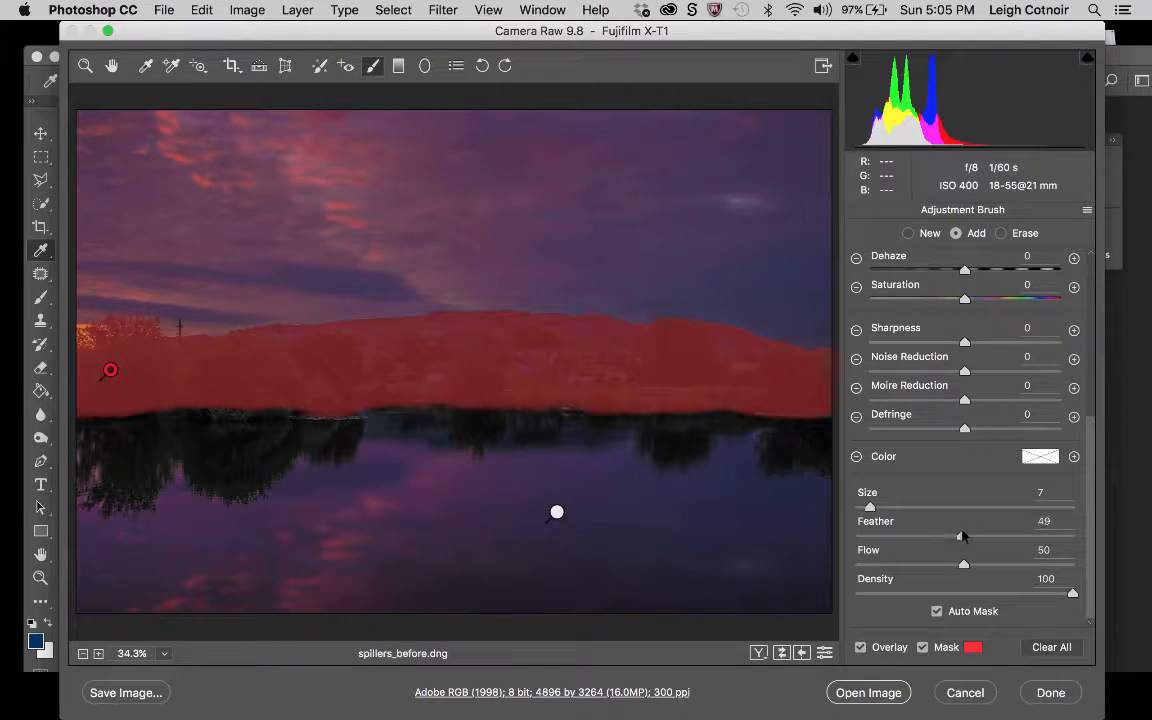
# Set the brush Feather to 49 and paint the lower edge of the land mask down to the waterline.
pyautogui.click(962, 536)
pyautogui.moveTo(94, 393); pyautogui.dragTo(147, 386)
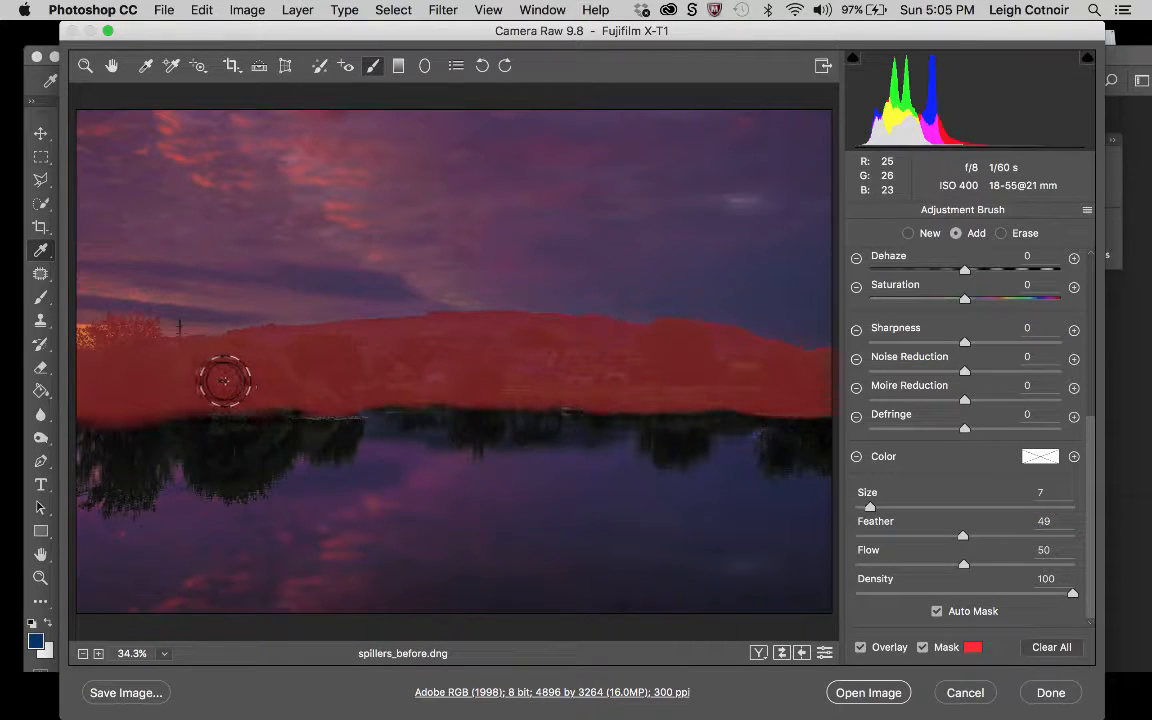
pyautogui.moveTo(181, 383); pyautogui.dragTo(50, 397)
pyautogui.moveTo(206, 380)
pyautogui.mouseDown()
pyautogui.moveTo(318, 385)
pyautogui.moveTo(519, 366)
pyautogui.mouseUp()
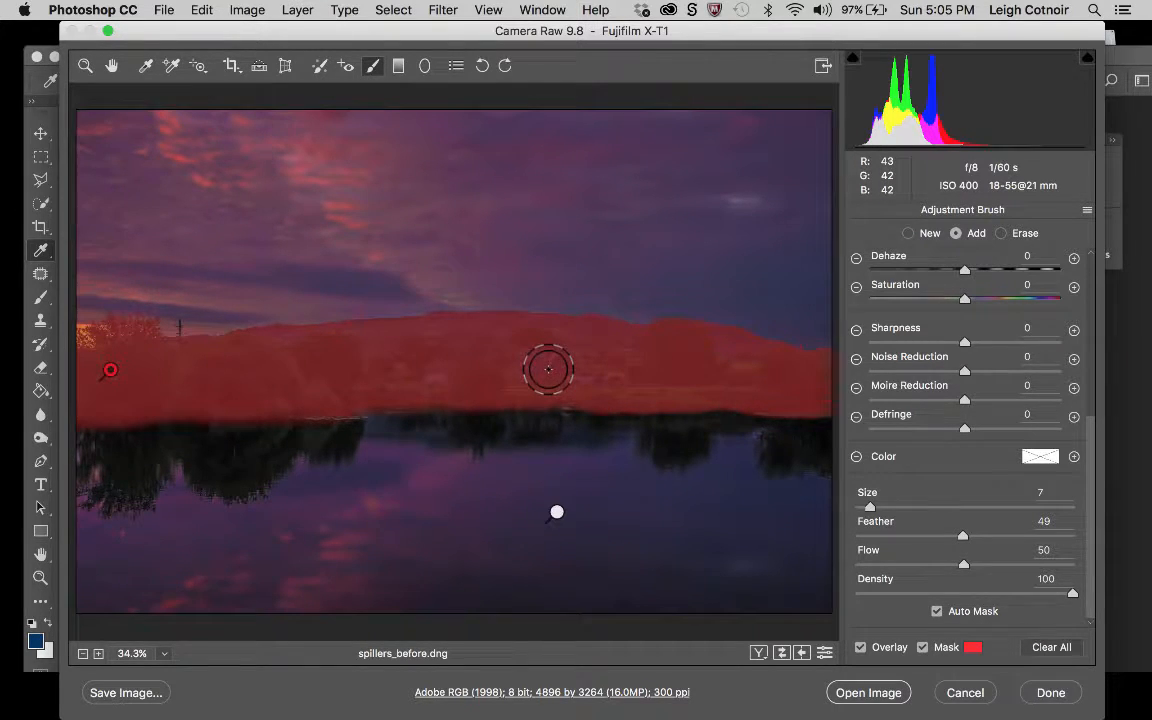
pyautogui.moveTo(512, 375)
pyautogui.mouseDown()
pyautogui.moveTo(713, 373)
pyautogui.moveTo(661, 378)
pyautogui.moveTo(858, 389)
pyautogui.mouseUp()
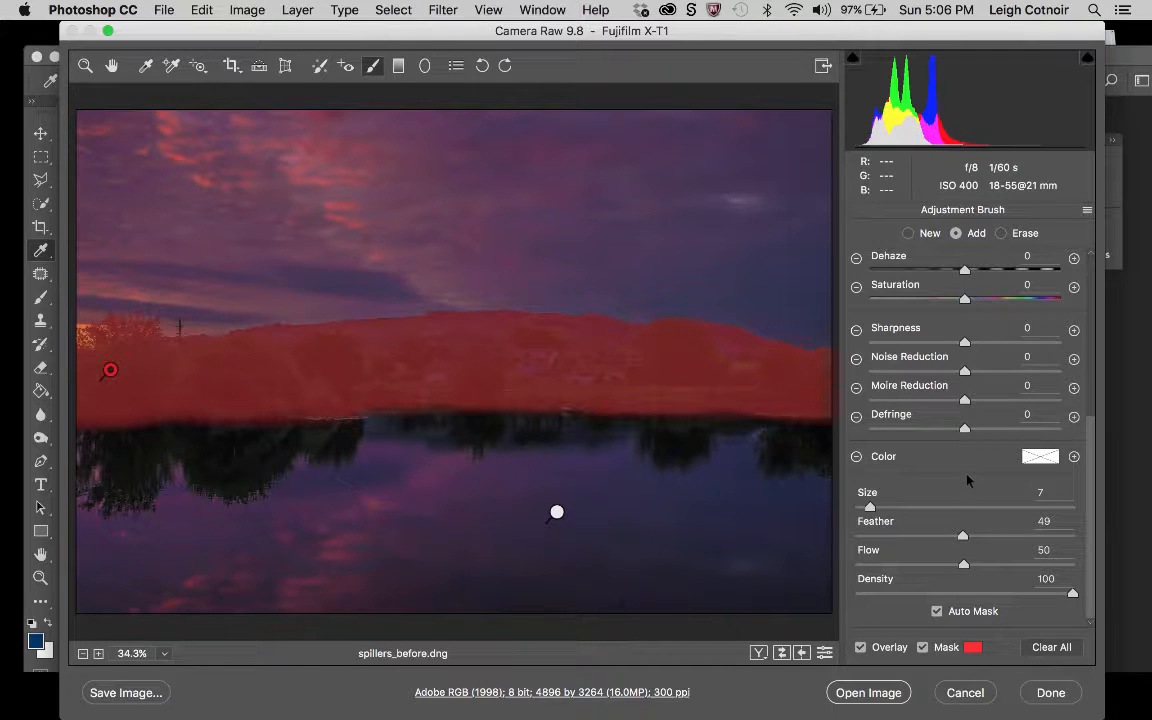
# Hide the mask overlay and brighten the trees and far bank with Shadows +100 and Exposure +0.50.
pyautogui.moveTo(1090, 437); pyautogui.dragTo(1087, 278)
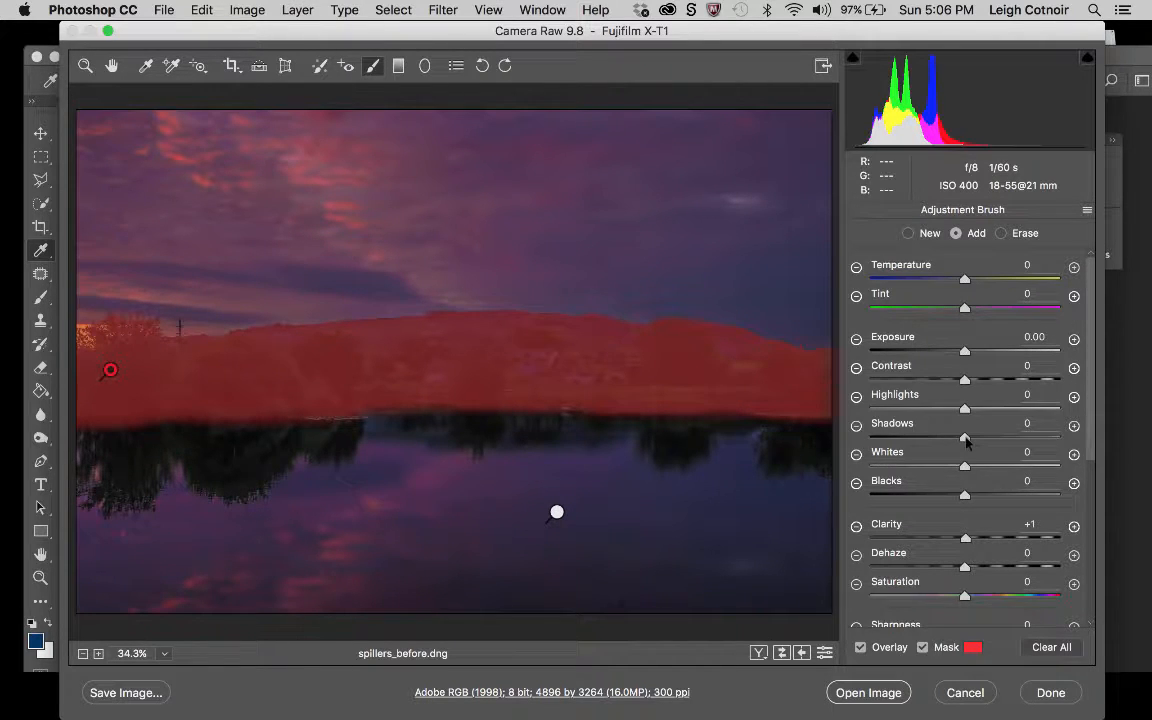
pyautogui.click(922, 648)
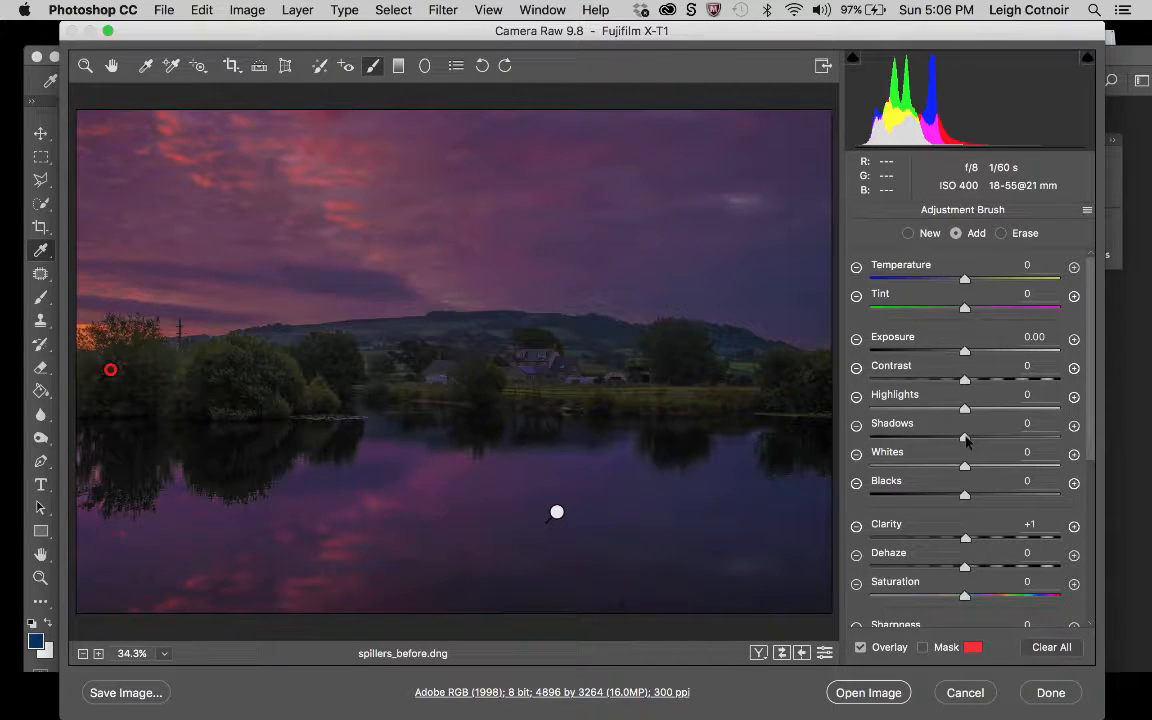
pyautogui.moveTo(966, 440); pyautogui.dragTo(1096, 436)
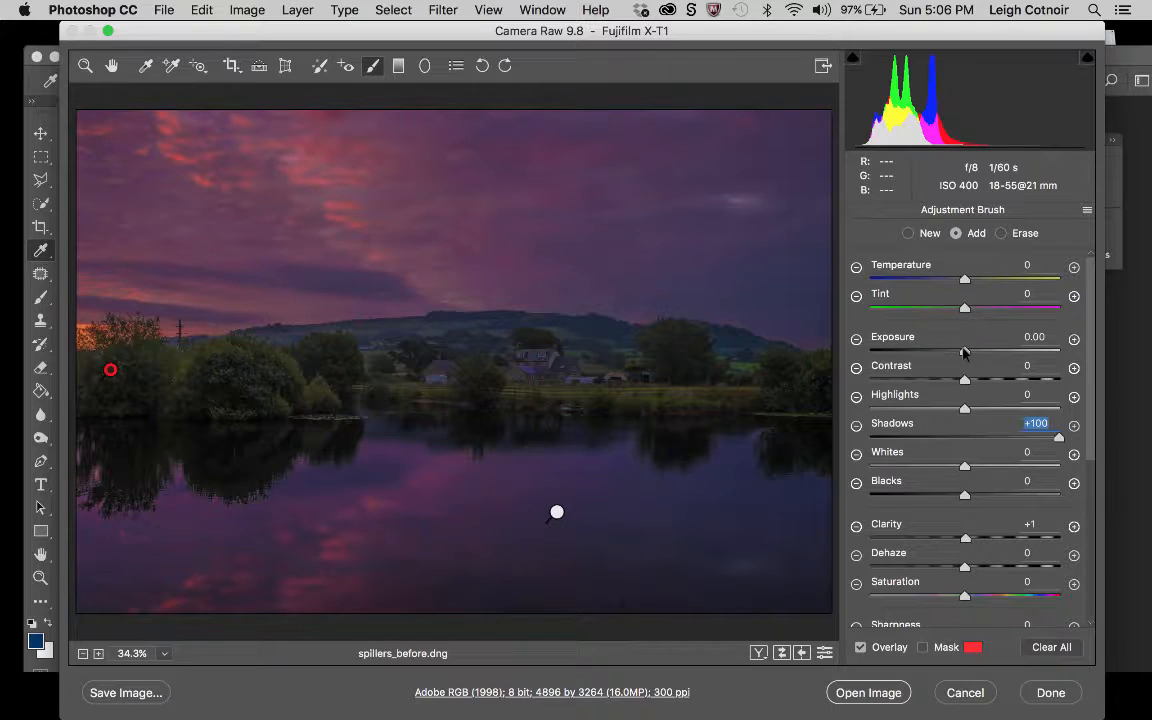
pyautogui.moveTo(964, 352); pyautogui.dragTo(976, 352)
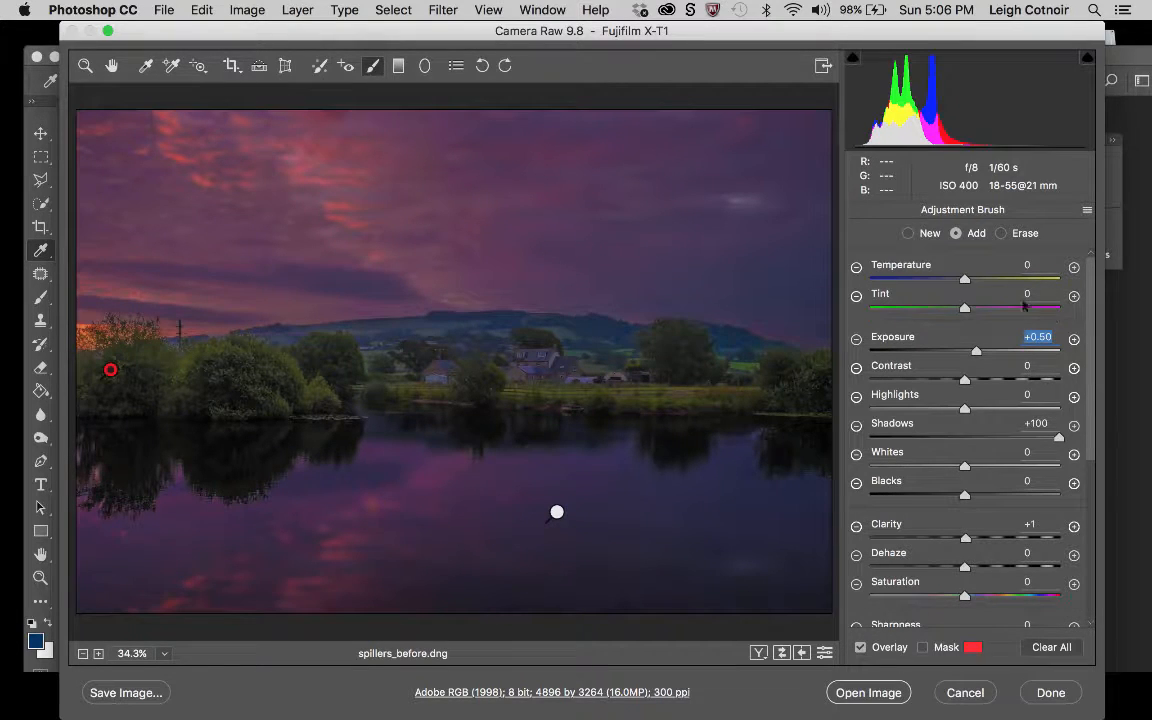
pyautogui.moveTo(963, 309); pyautogui.dragTo(968, 311)
pyautogui.click(968, 310)
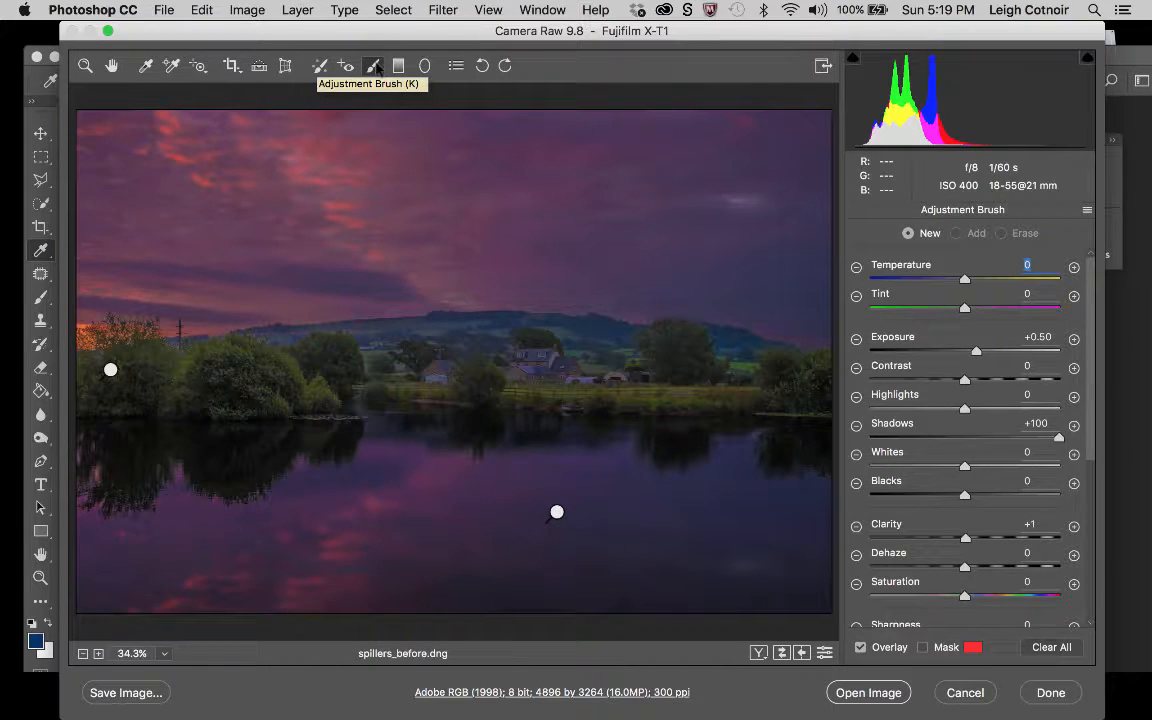
# Leave the brush adjustment and set the sharpening Amount to 80.
pyautogui.click(113, 66)
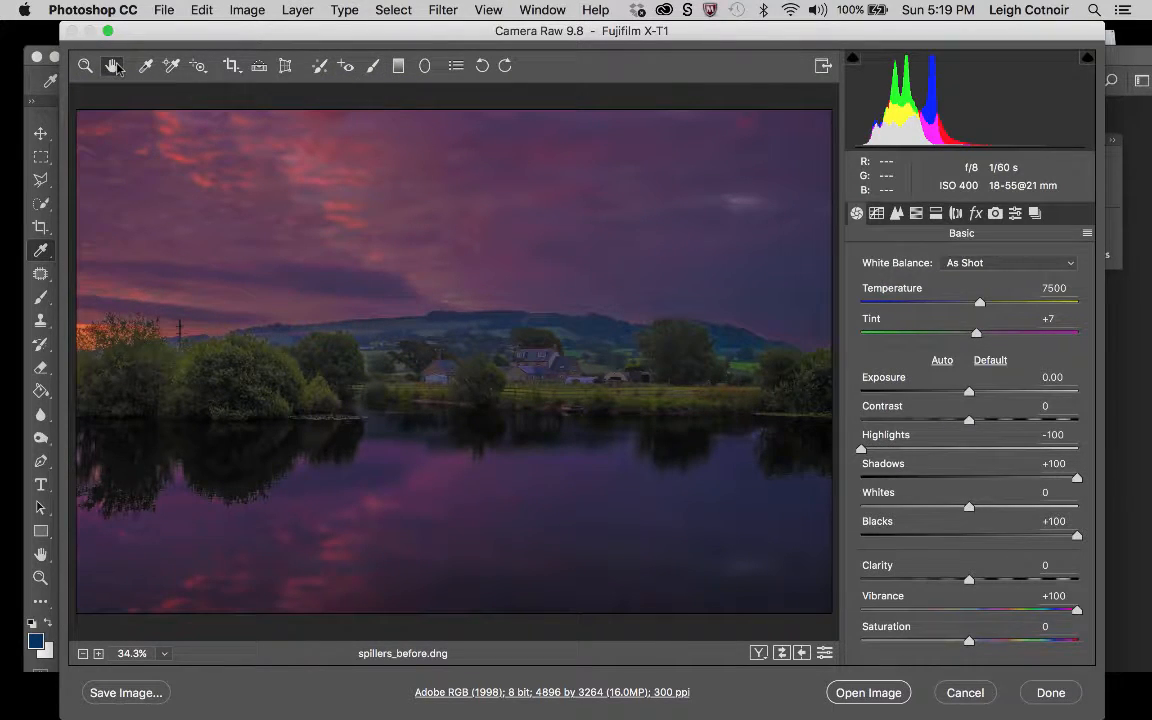
pyautogui.click(897, 214)
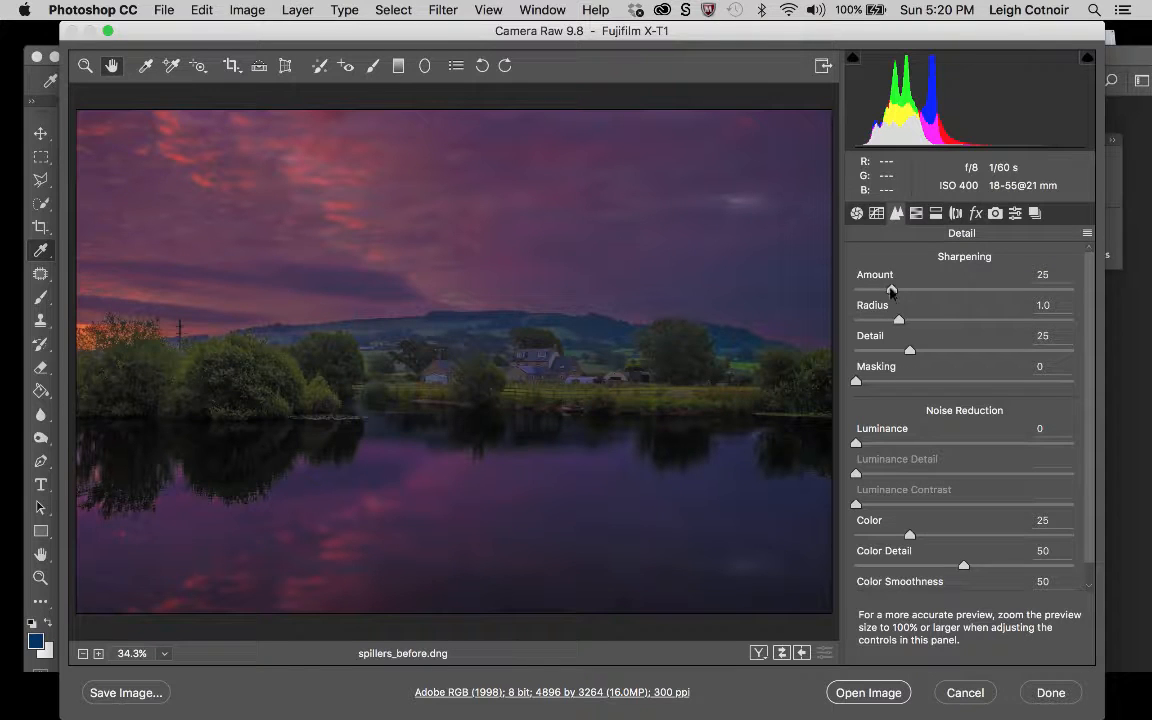
pyautogui.moveTo(892, 290); pyautogui.dragTo(973, 291)
pyautogui.write('80')
# Preview the sharpening edge mask in black and white and set Masking to 75.
pyautogui.press('alt')
pyautogui.press('alt')
pyautogui.press('alt')
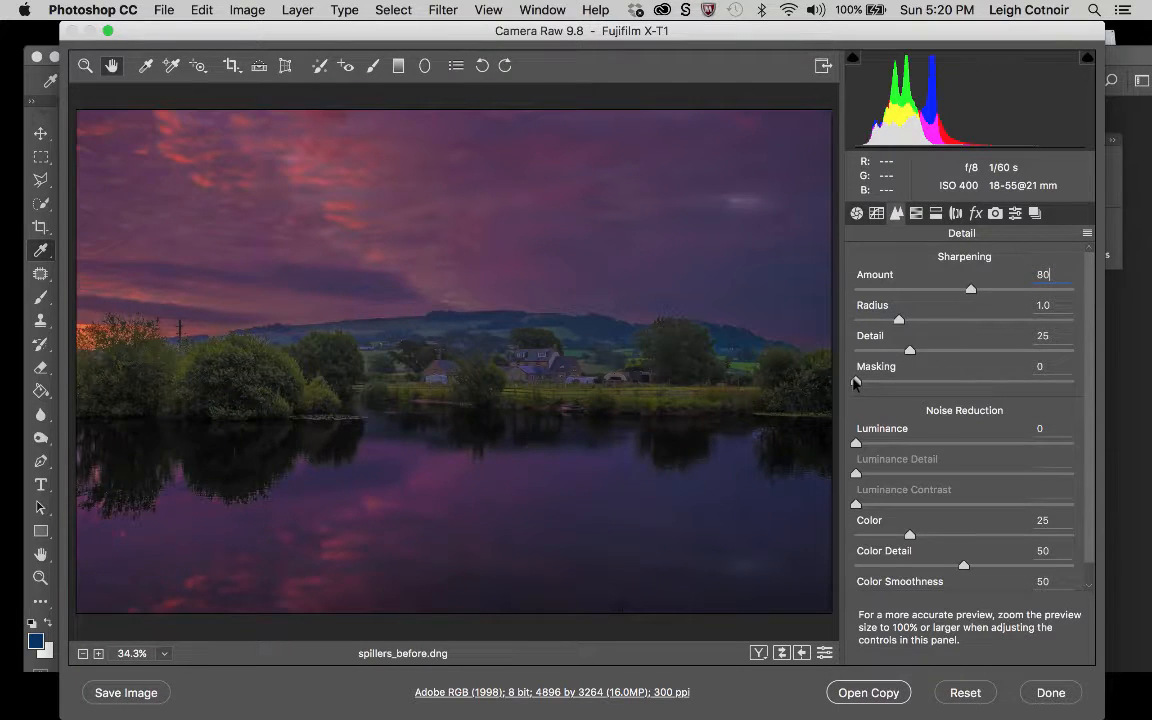
pyautogui.moveTo(856, 382); pyautogui.dragTo(1006, 327)
pyautogui.press('alt')
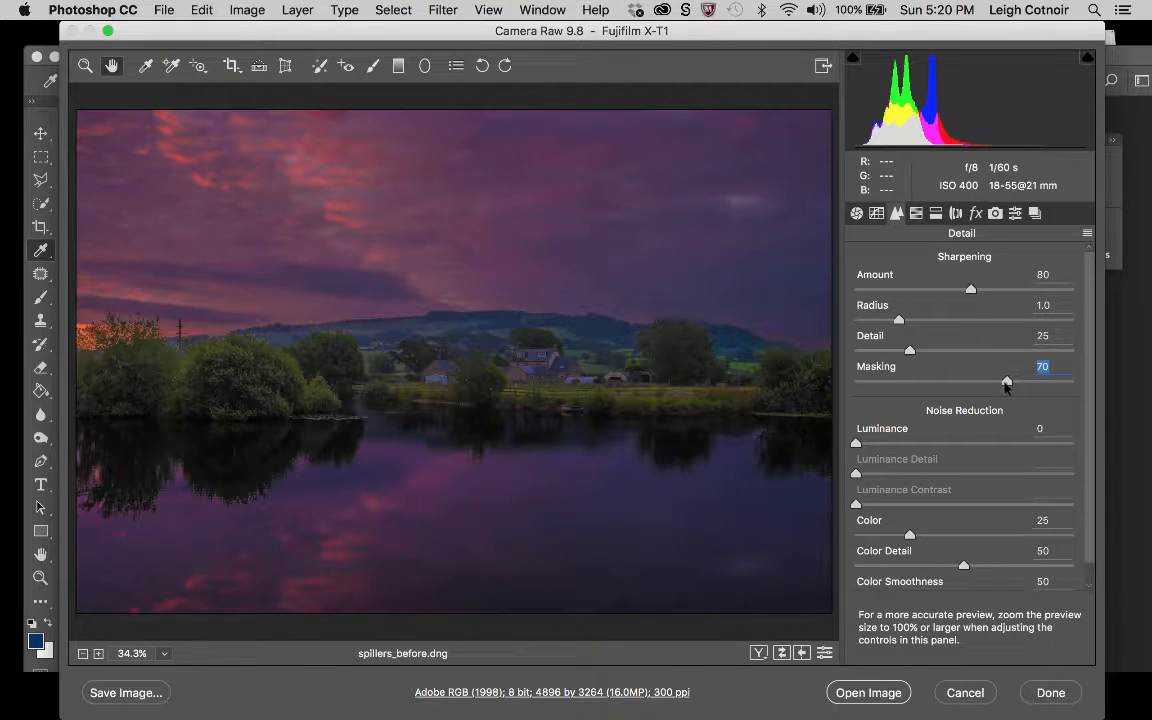
pyautogui.press('alt')
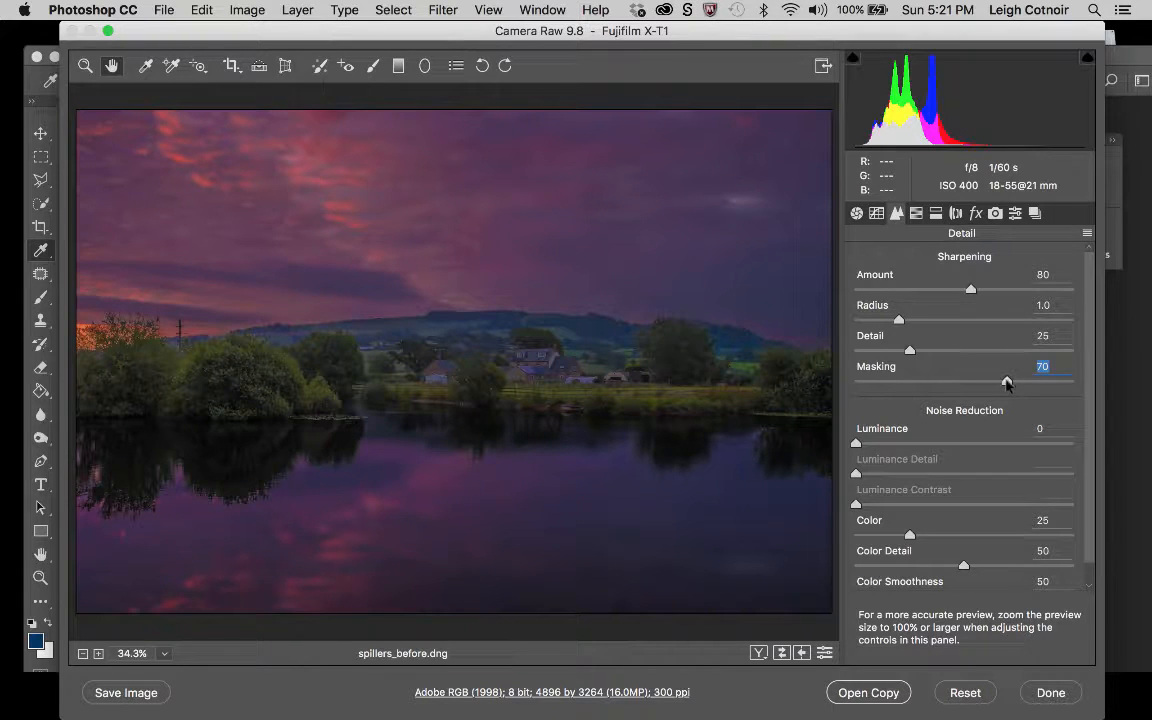
pyautogui.keyDown('alt'); pyautogui.click(1006, 381); pyautogui.keyUp('alt')
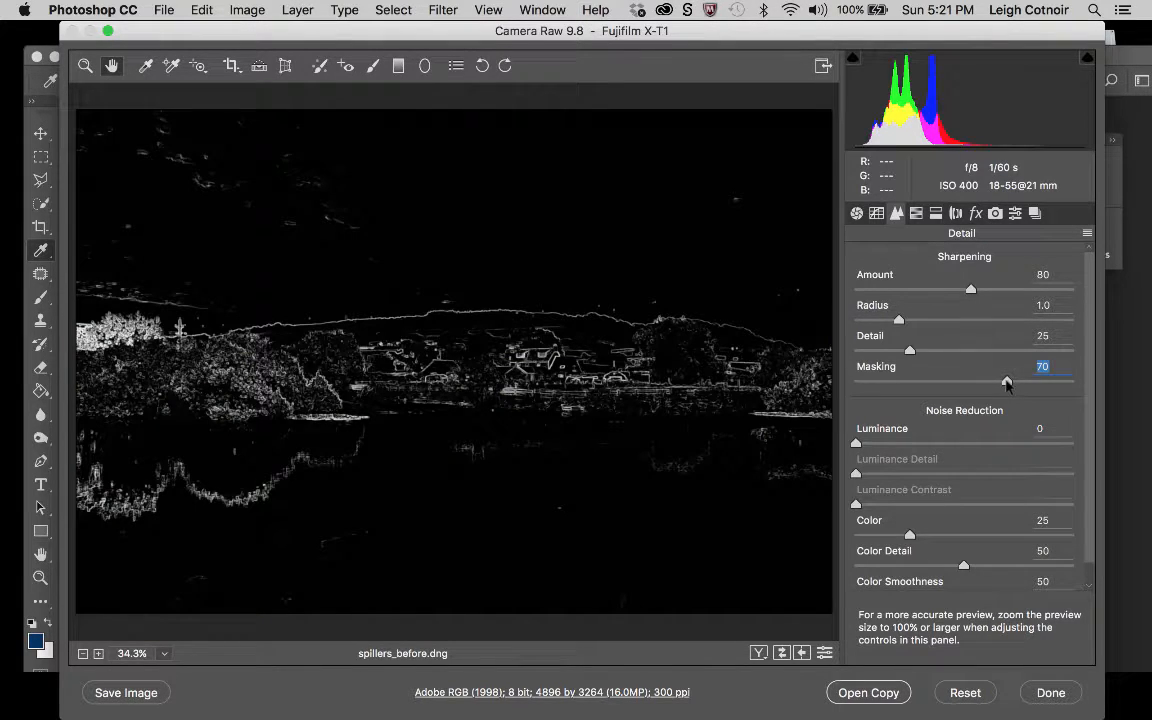
pyautogui.moveTo(1006, 381)
pyautogui.mouseDown()
pyautogui.moveTo(1031, 384)
pyautogui.moveTo(1017, 386)
pyautogui.mouseUp()
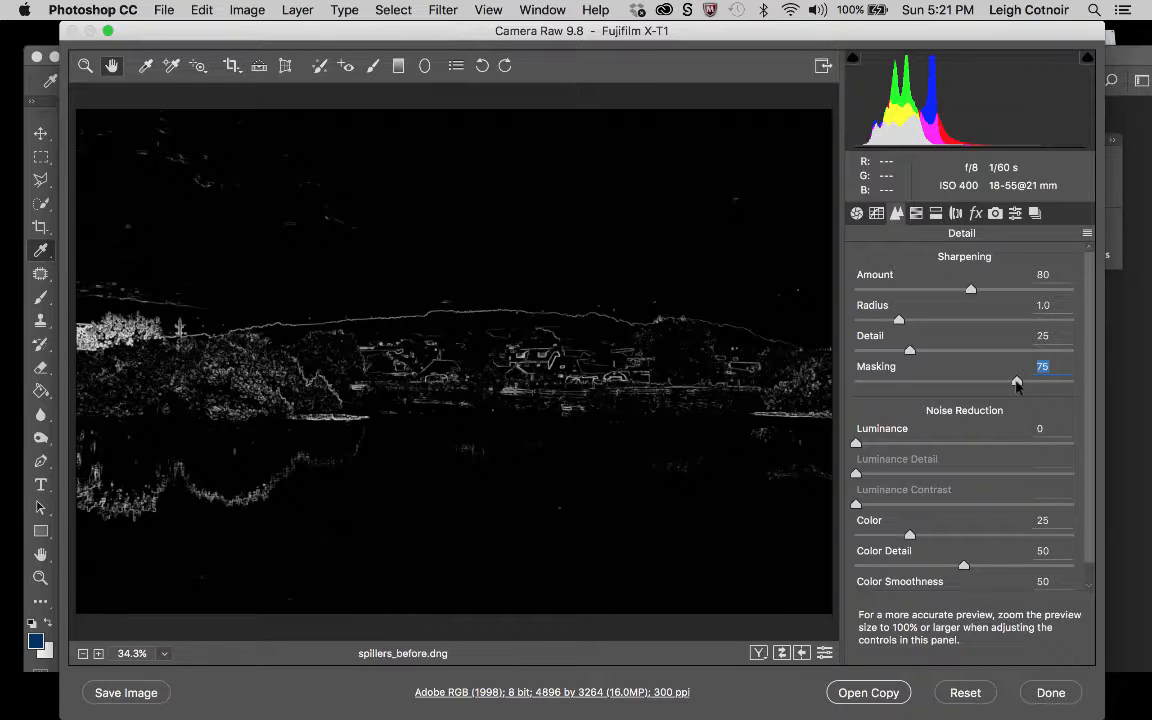
pyautogui.moveTo(1017, 385); pyautogui.dragTo(1017, 385)
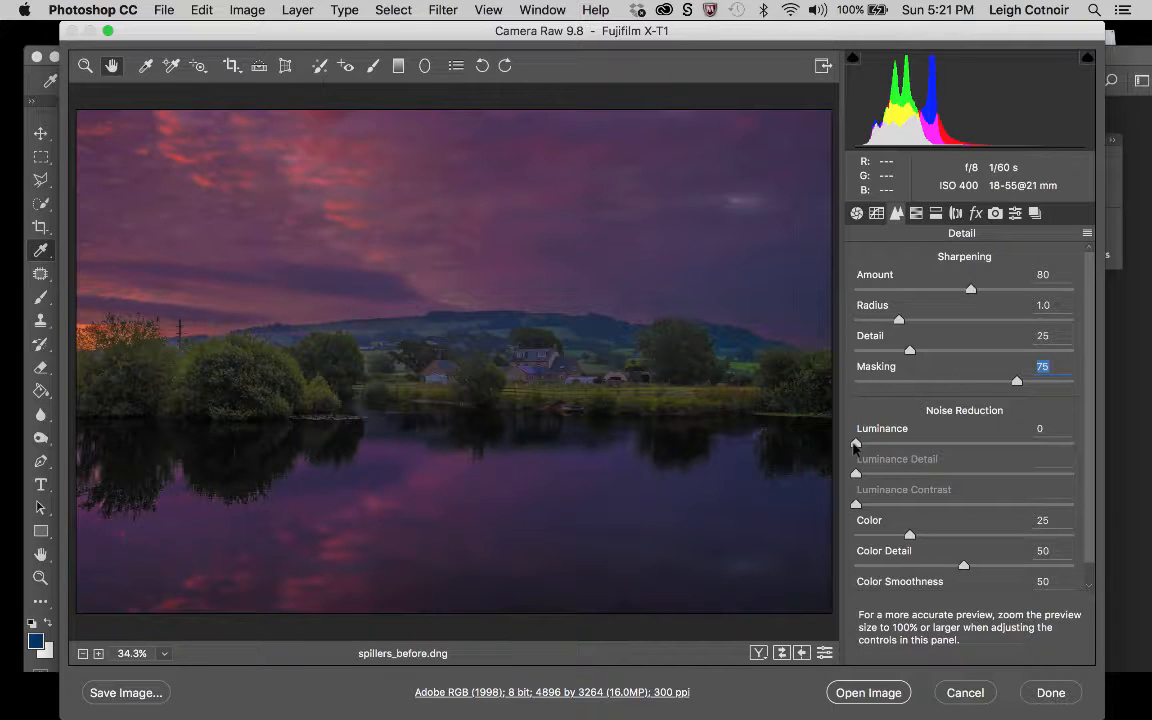
# Set the Luminance noise reduction to 15 and inspect the sky at up to 200% magnification.
pyautogui.moveTo(855, 445); pyautogui.dragTo(889, 444)
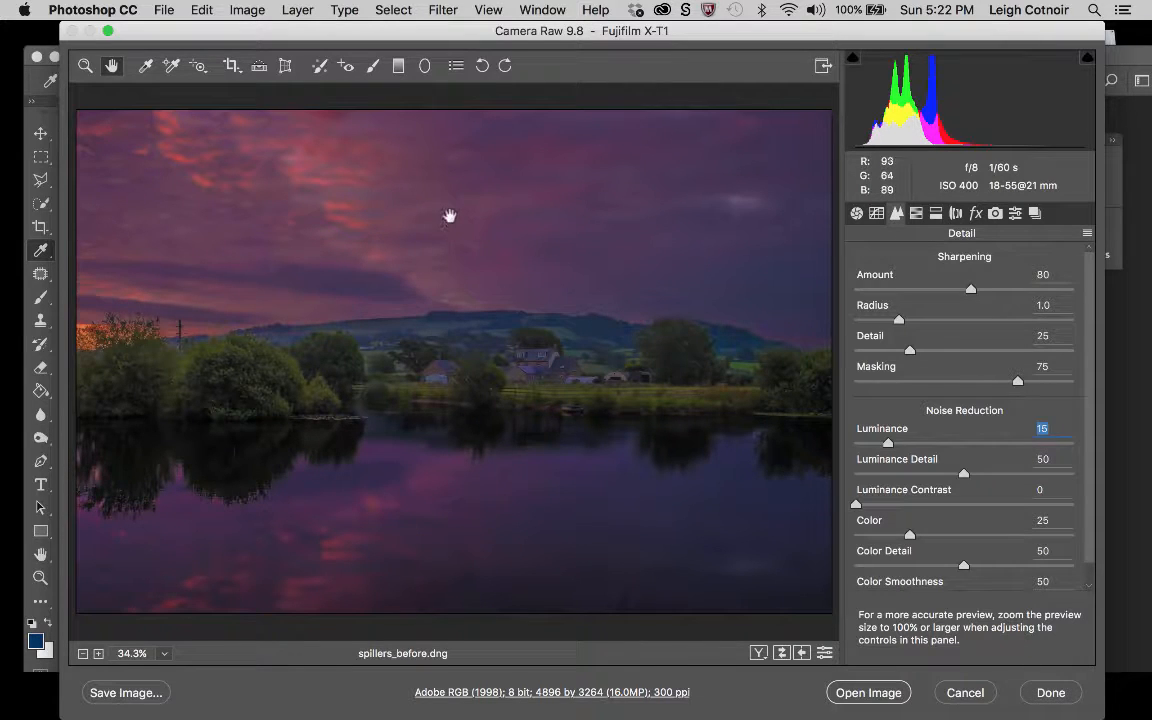
pyautogui.click(86, 66)
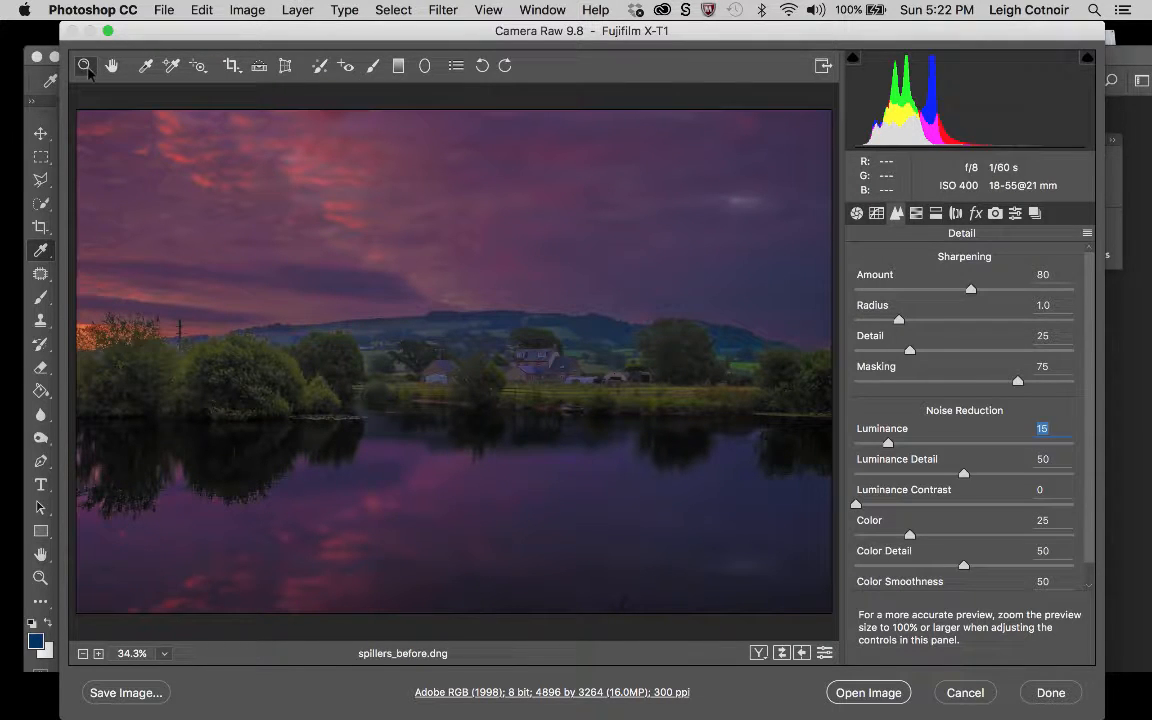
pyautogui.click(409, 228)
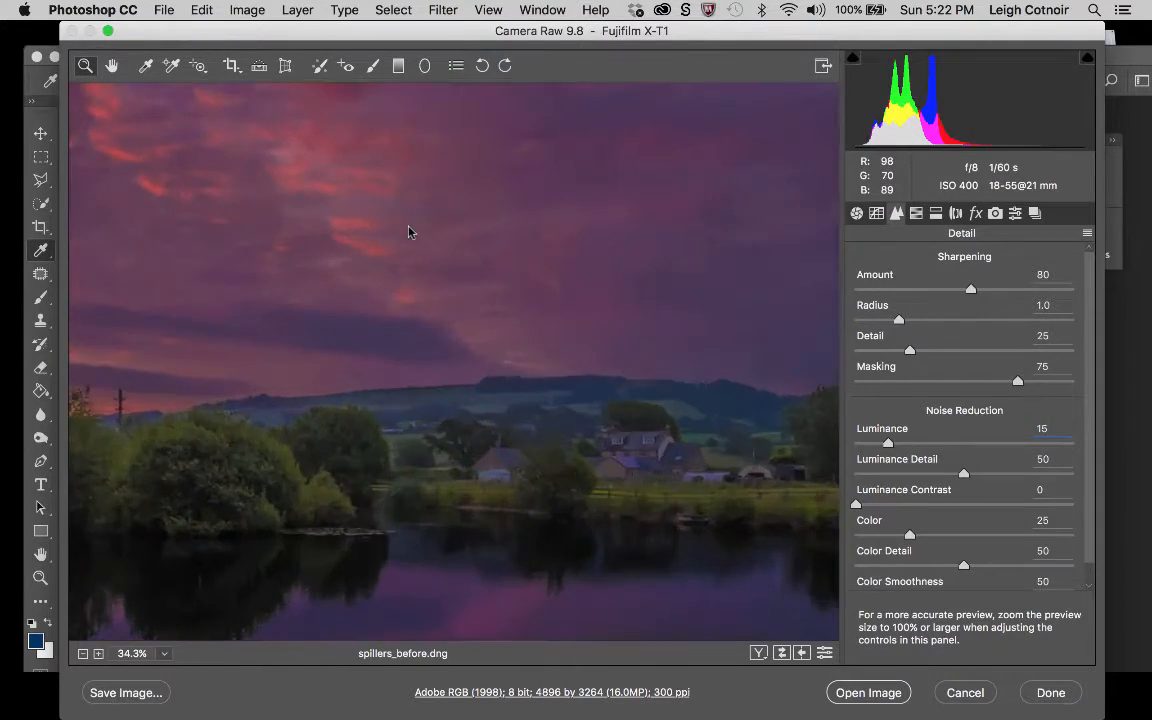
pyautogui.click(476, 248)
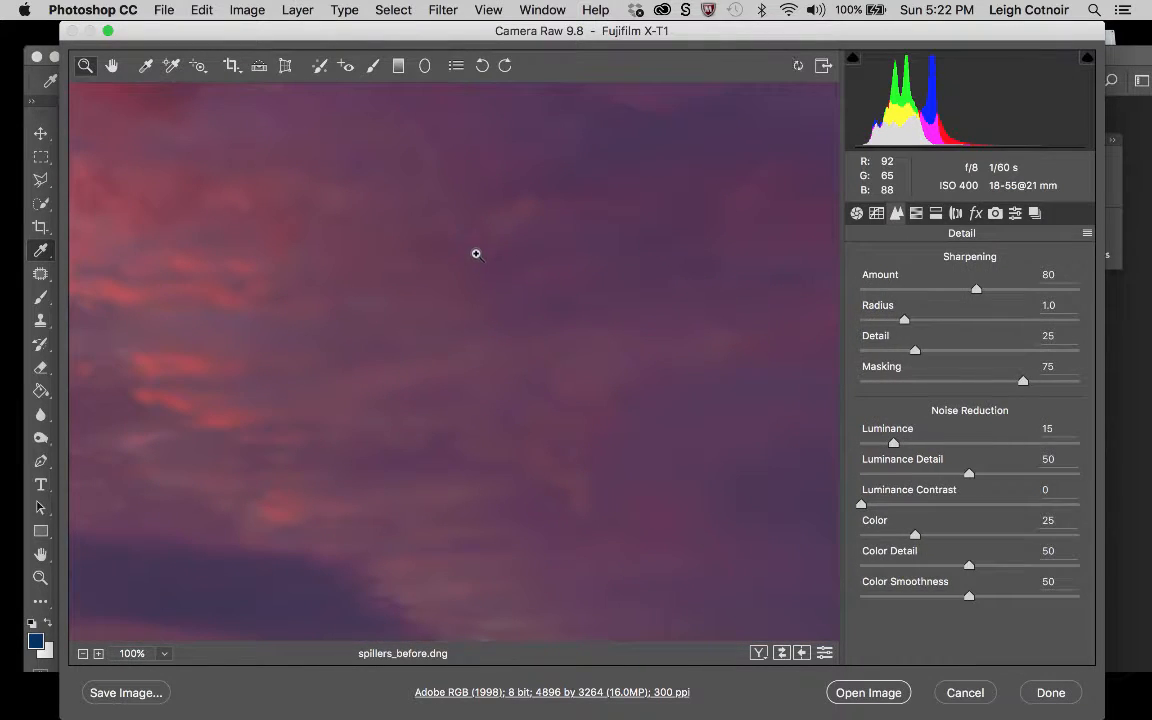
pyautogui.scroll(-3, 490, 455)
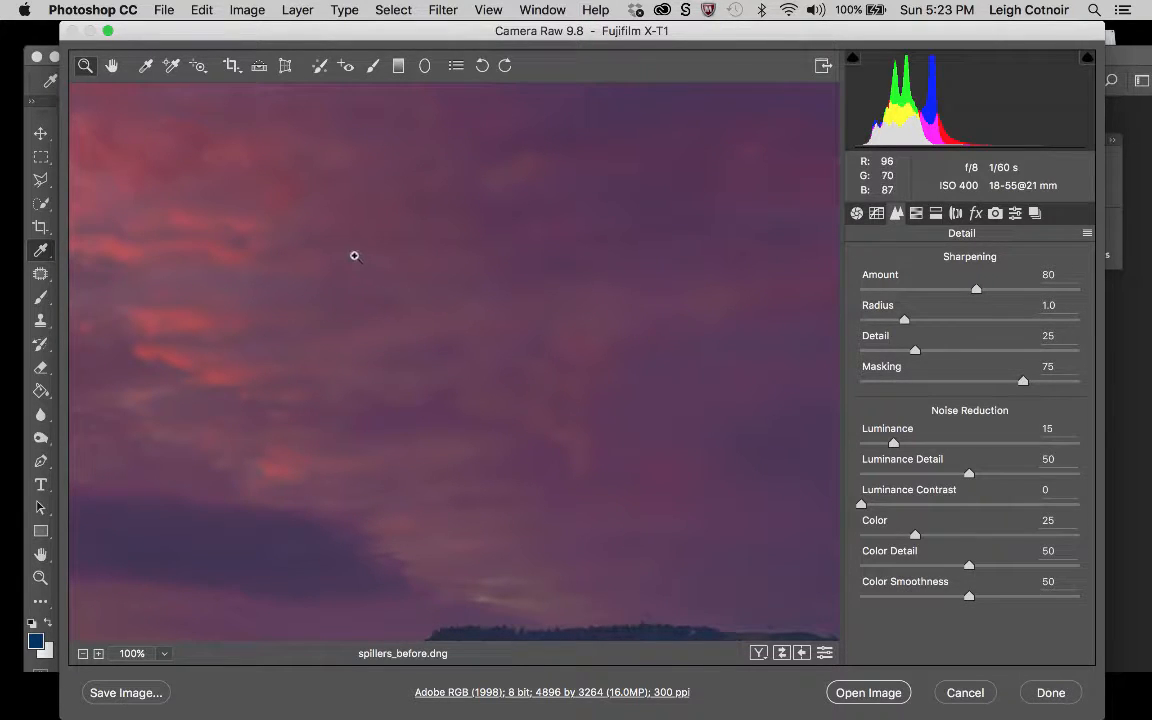
pyautogui.scroll(3, 410, 339)
pyautogui.click(410, 339)
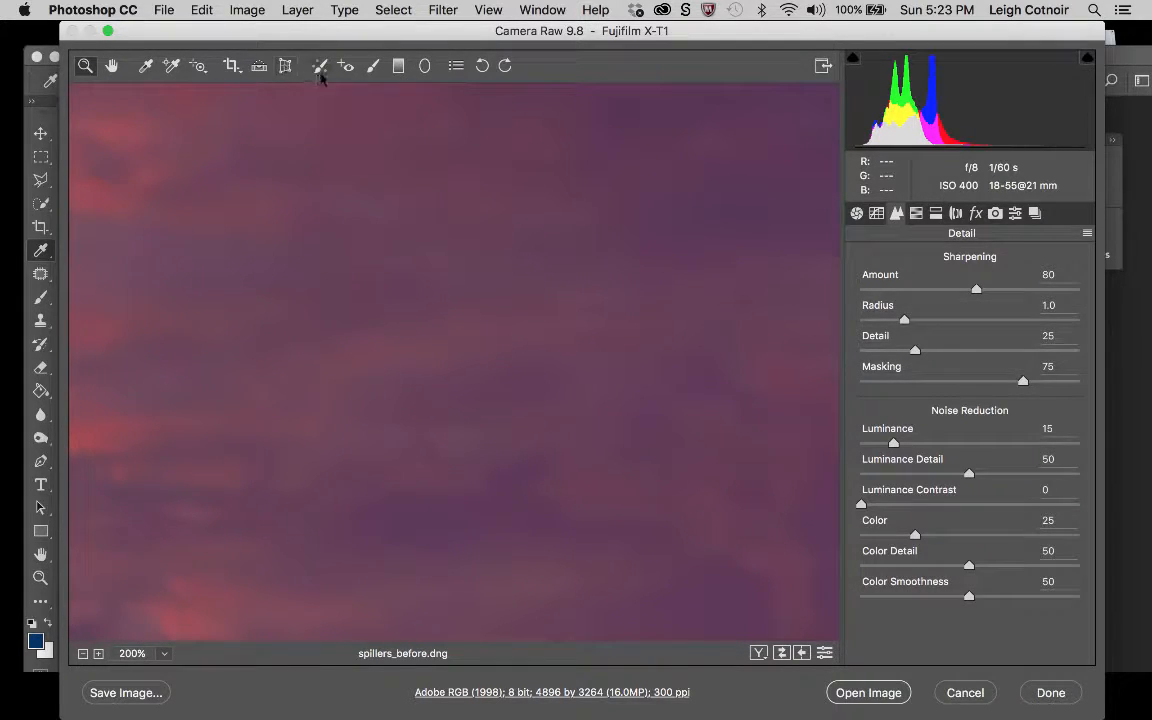
# Heal a spot in the middle of the sky with Spot Removal using the Heal type and Feather 50.
pyautogui.click(321, 67)
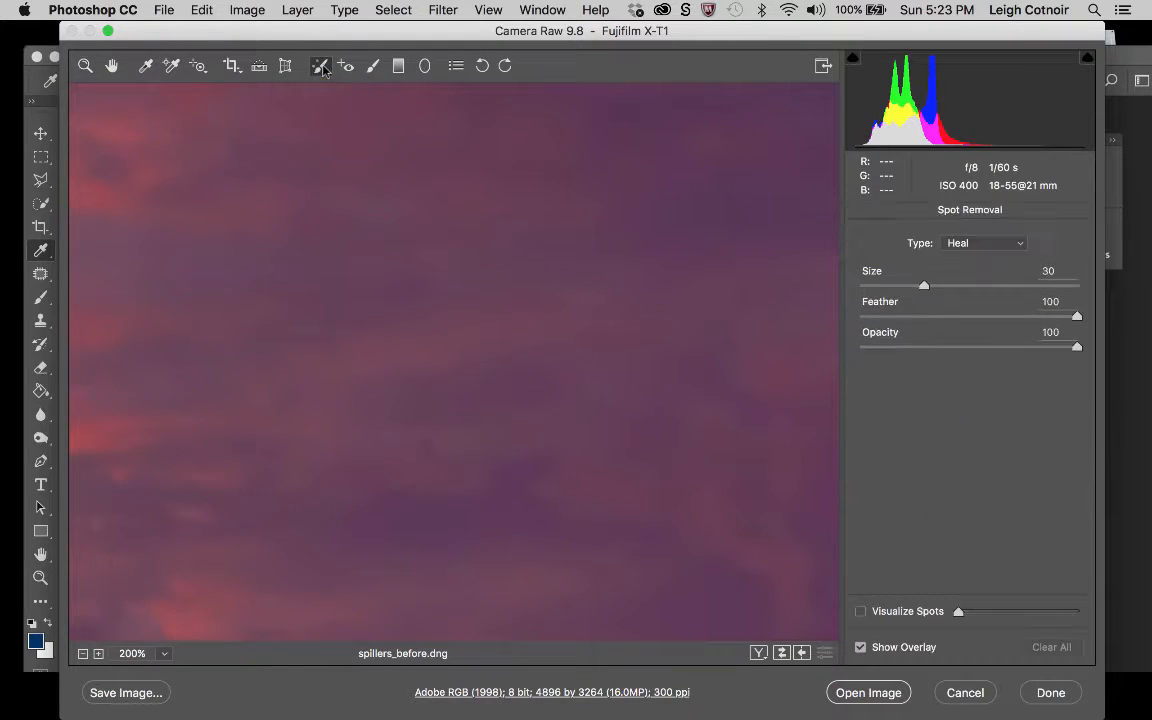
pyautogui.click(970, 244)
pyautogui.click(970, 243)
pyautogui.moveTo(1076, 316); pyautogui.dragTo(968, 319)
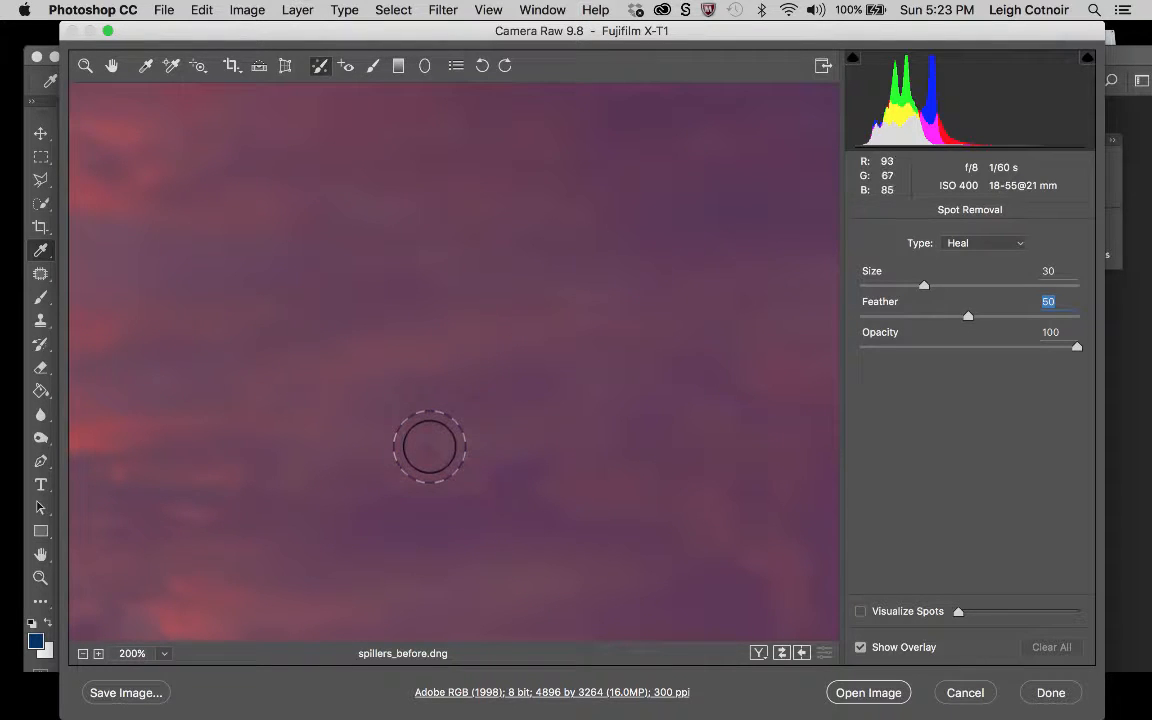
pyautogui.click(430, 446)
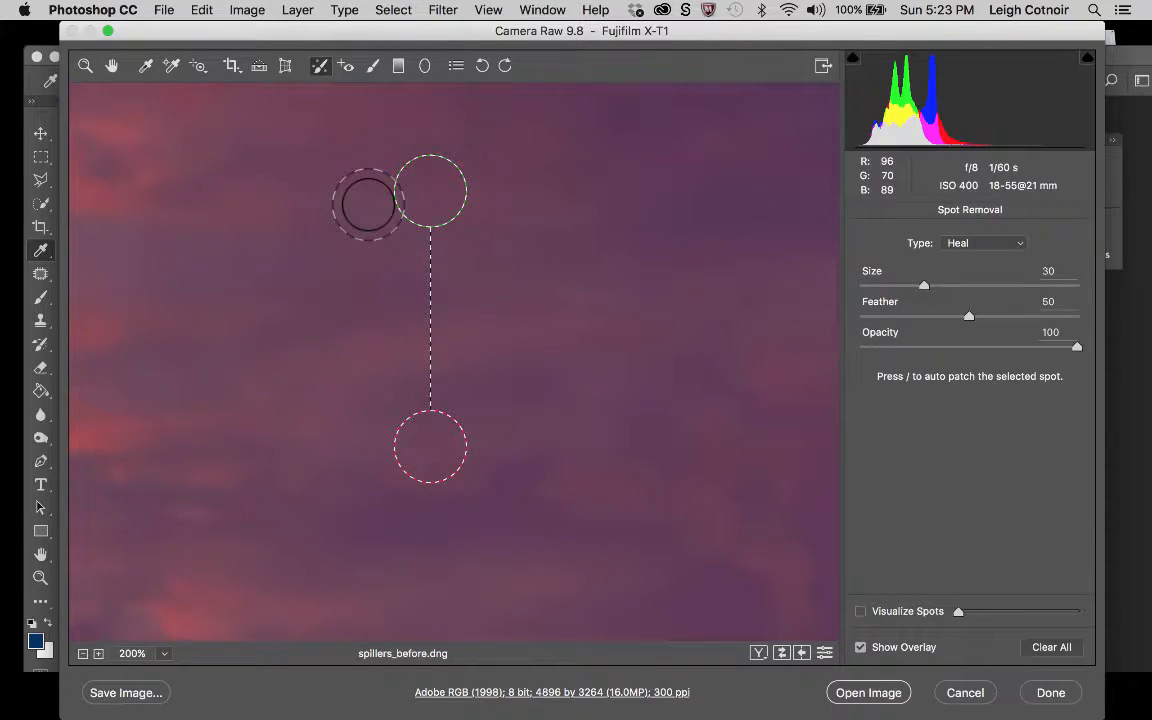
pyautogui.click(113, 68)
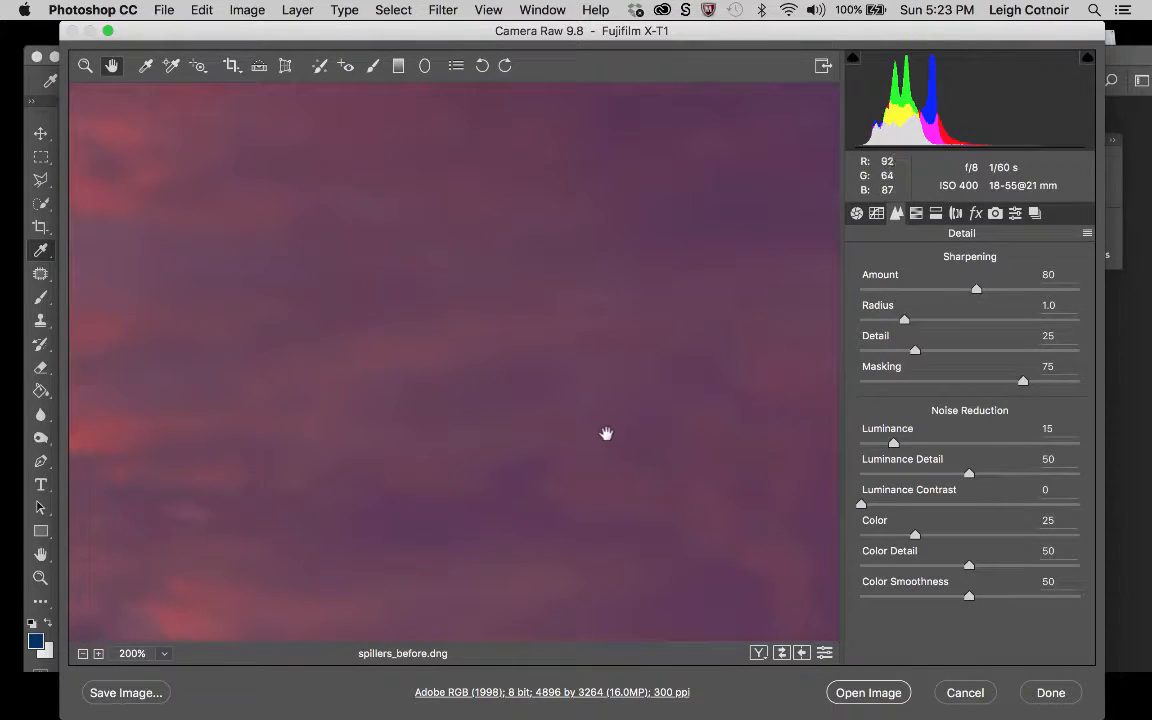
# Examine the sky and the hill ridge line at up to 300% magnification for small blemishes to retouch.
pyautogui.click(86, 66)
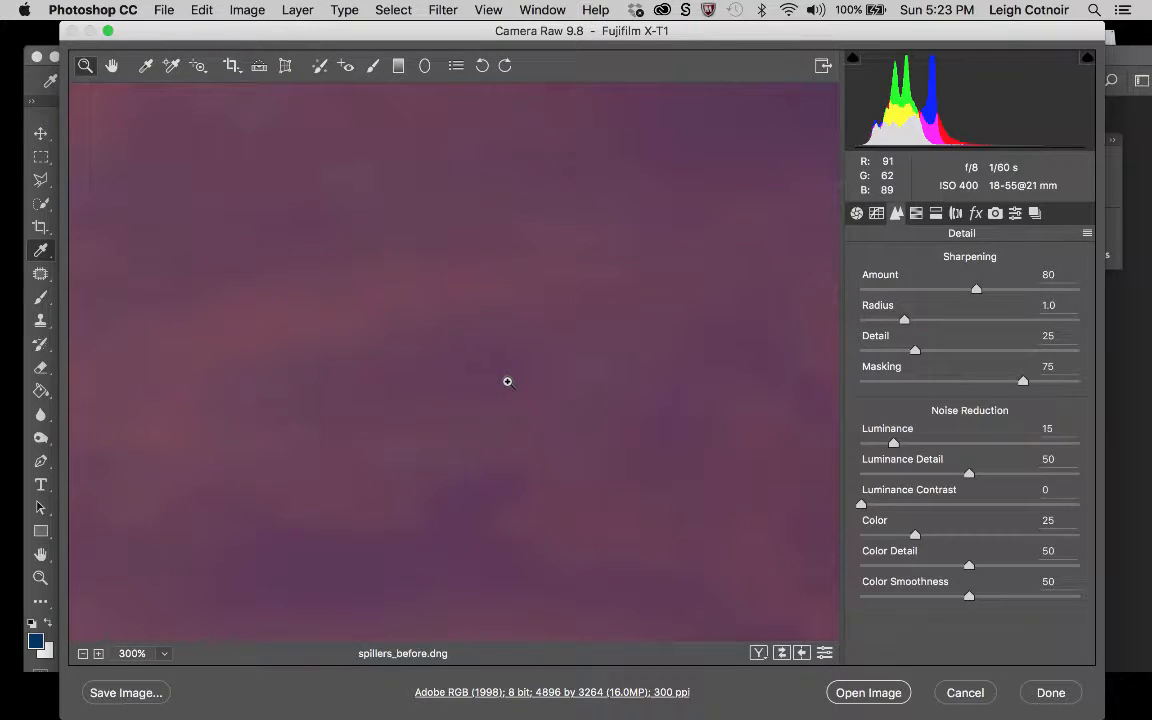
pyautogui.keyDown('alt'); pyautogui.click(507, 381); pyautogui.keyUp('alt')
pyautogui.keyDown('alt'); pyautogui.click(507, 381); pyautogui.keyUp('alt')
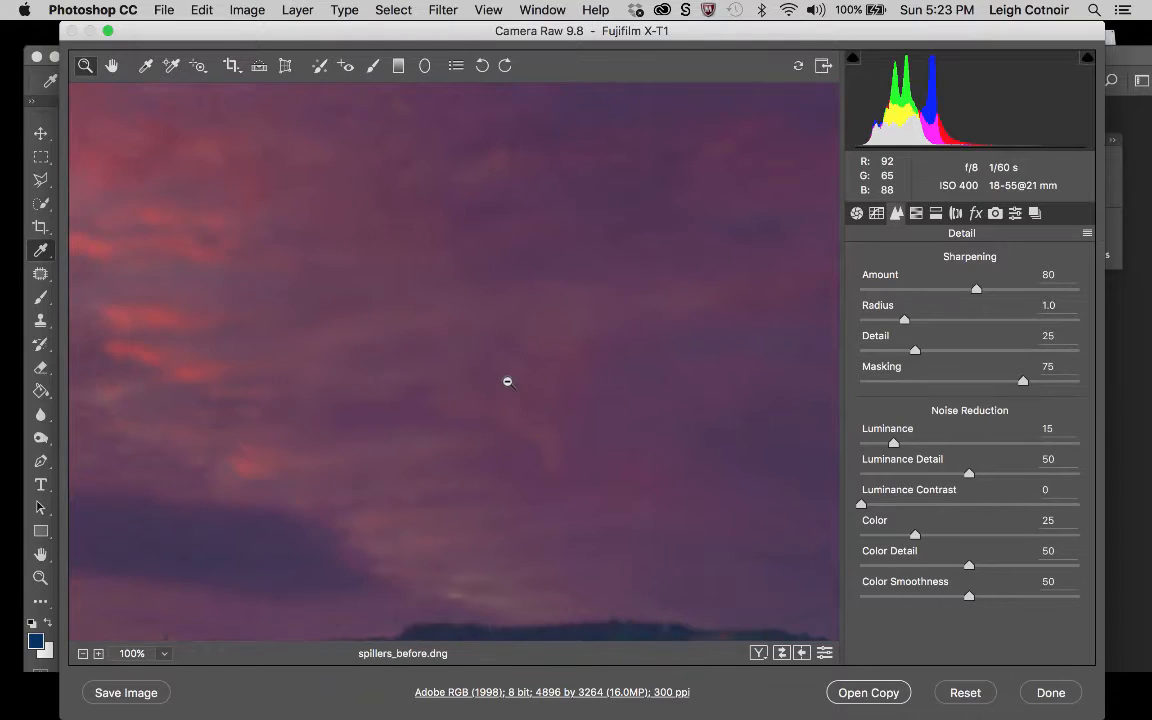
pyautogui.keyDown('alt'); pyautogui.click(507, 381); pyautogui.keyUp('alt')
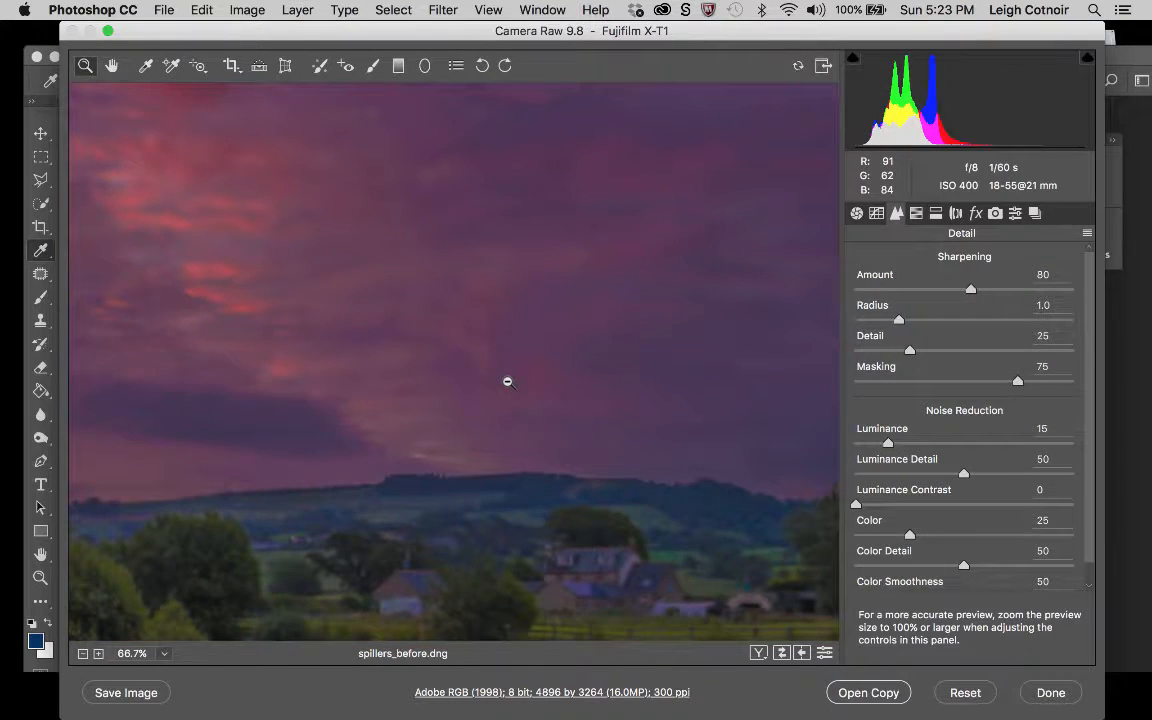
pyautogui.click(567, 445)
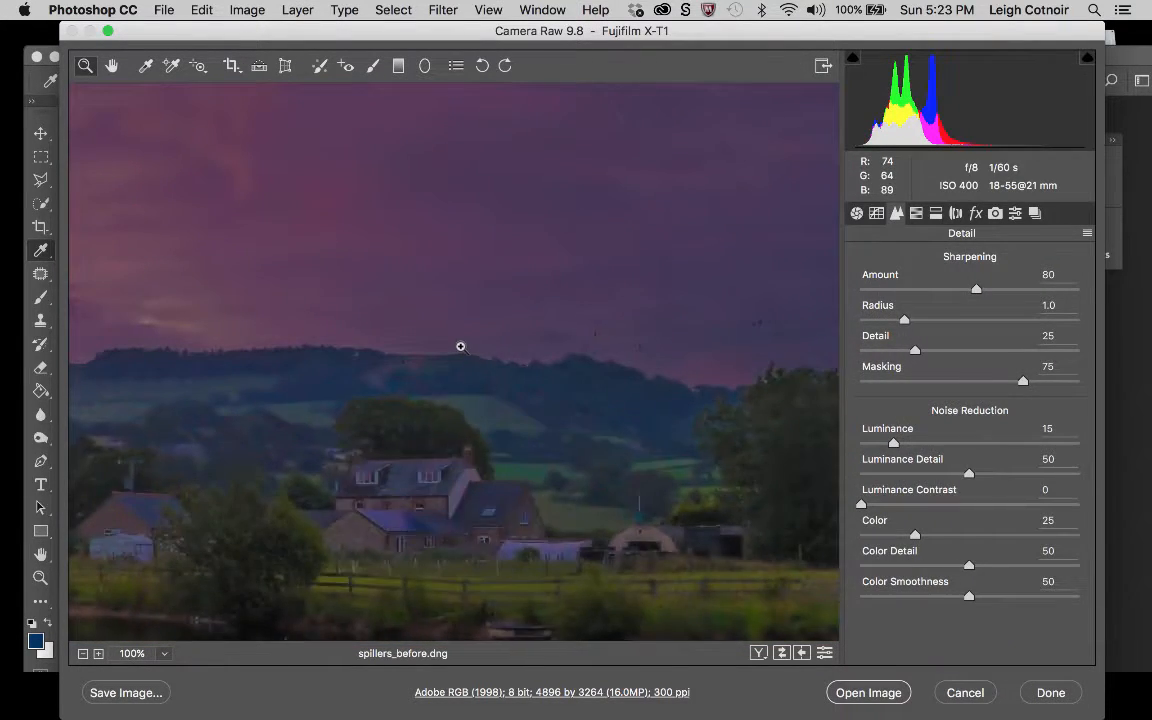
pyautogui.click(460, 346)
pyautogui.click(448, 374)
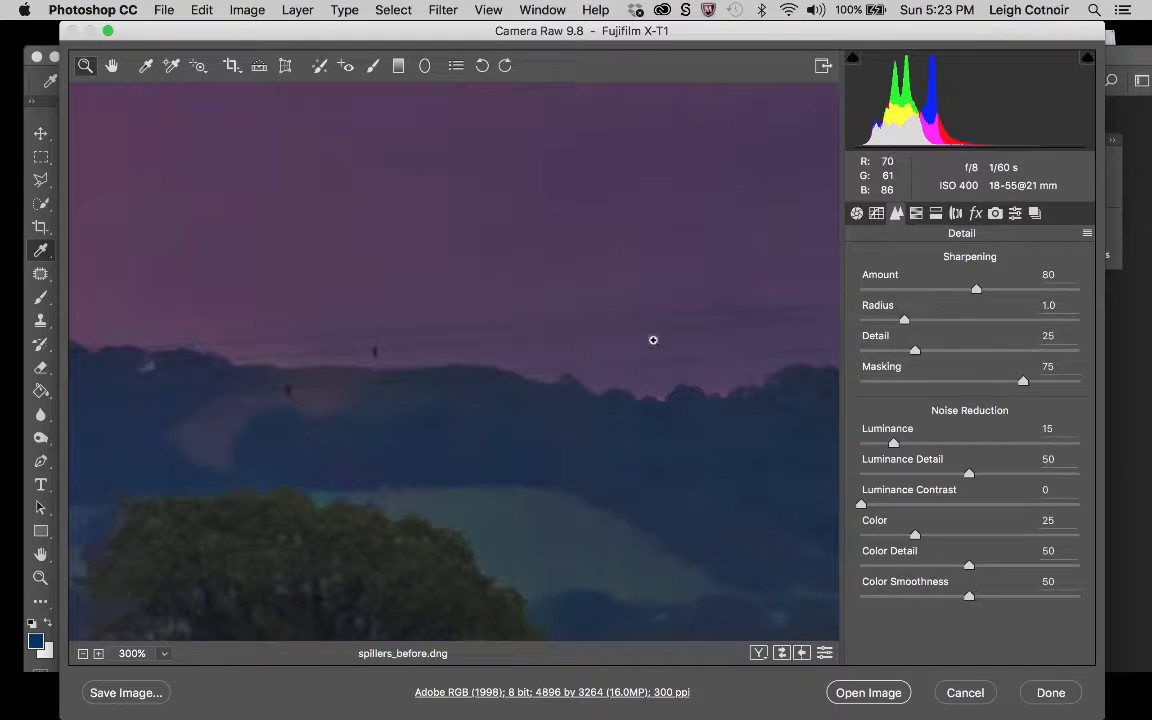
pyautogui.hscroll(-5, 655, 342)
pyautogui.scroll(-2, 655, 342)
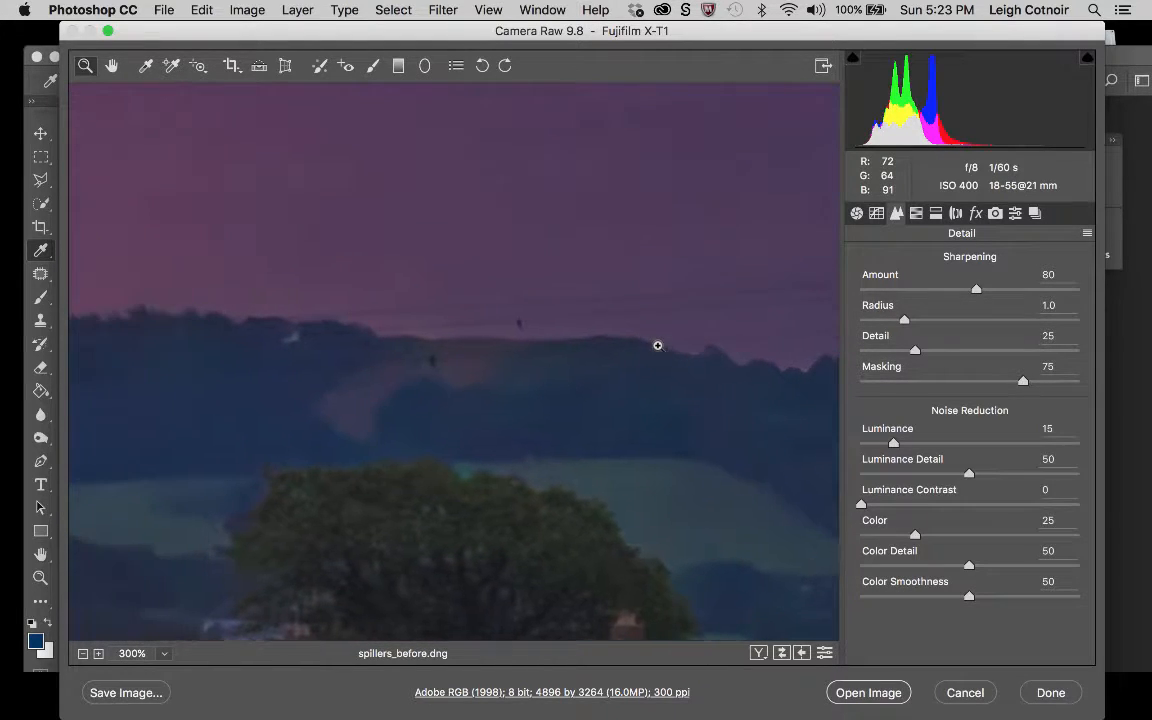
pyautogui.hscroll(-4, 657, 345)
pyautogui.scroll(2, 657, 345)
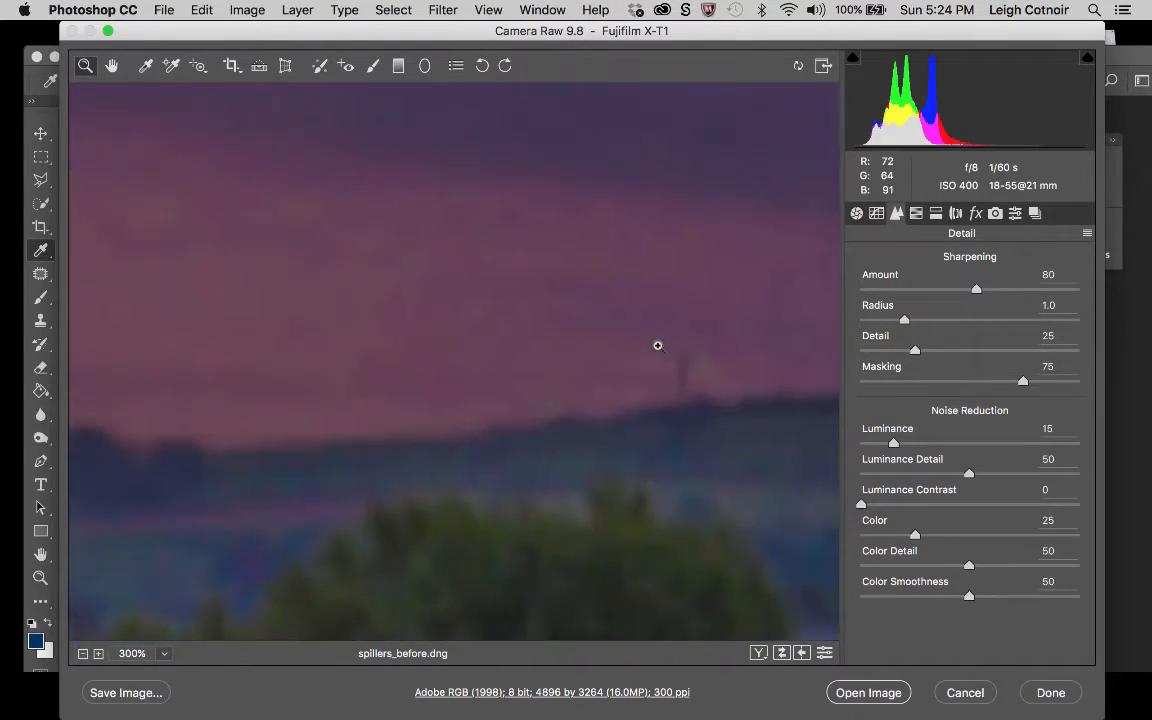
pyautogui.hscroll(-3, 657, 345)
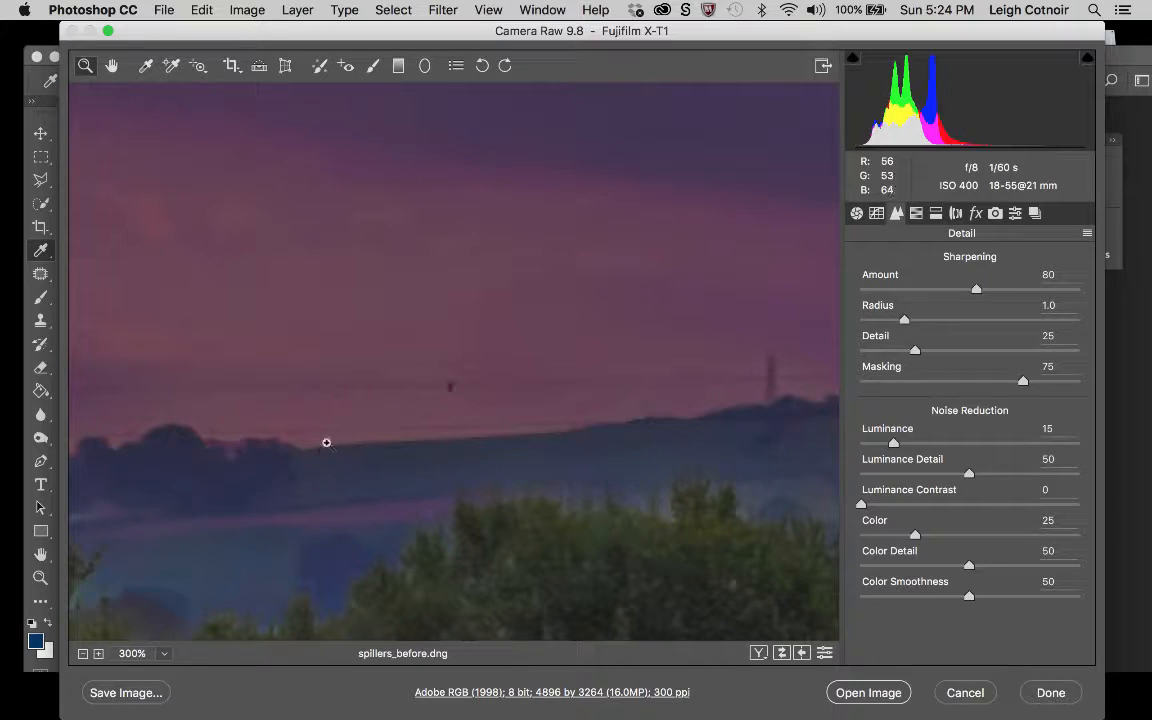
# Try to heal the small dark blemish on the hill's ridge line beside the distant trees at Size 30.
pyautogui.click(321, 67)
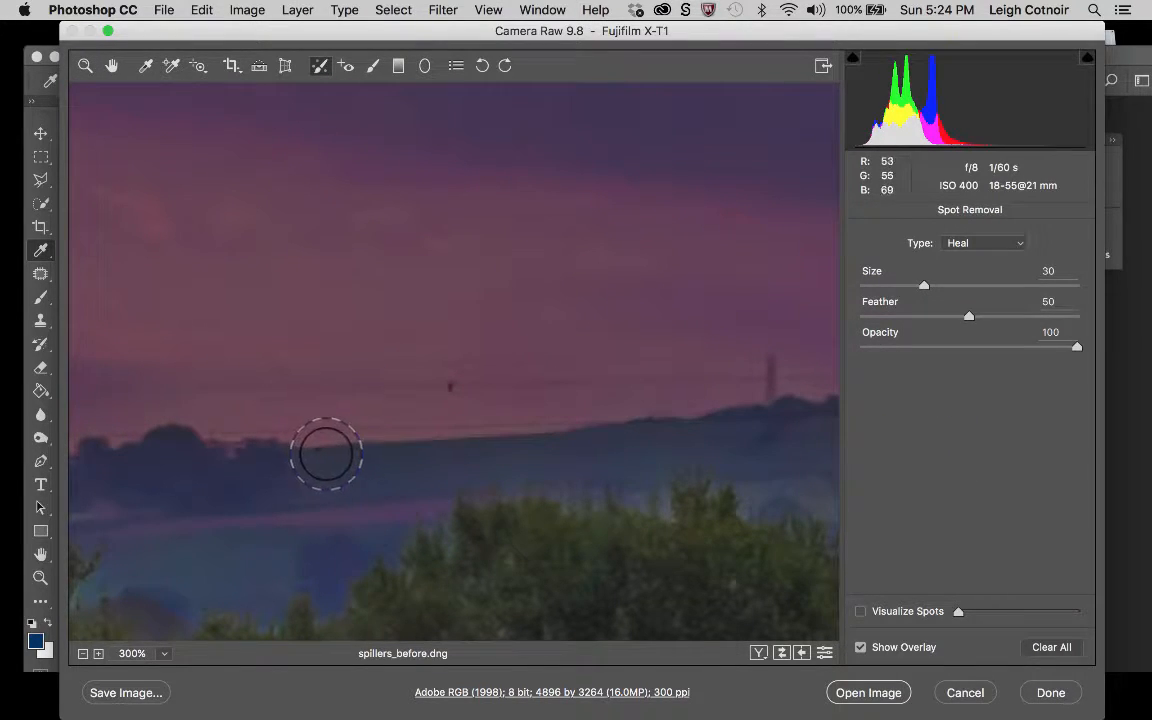
pyautogui.click(325, 453)
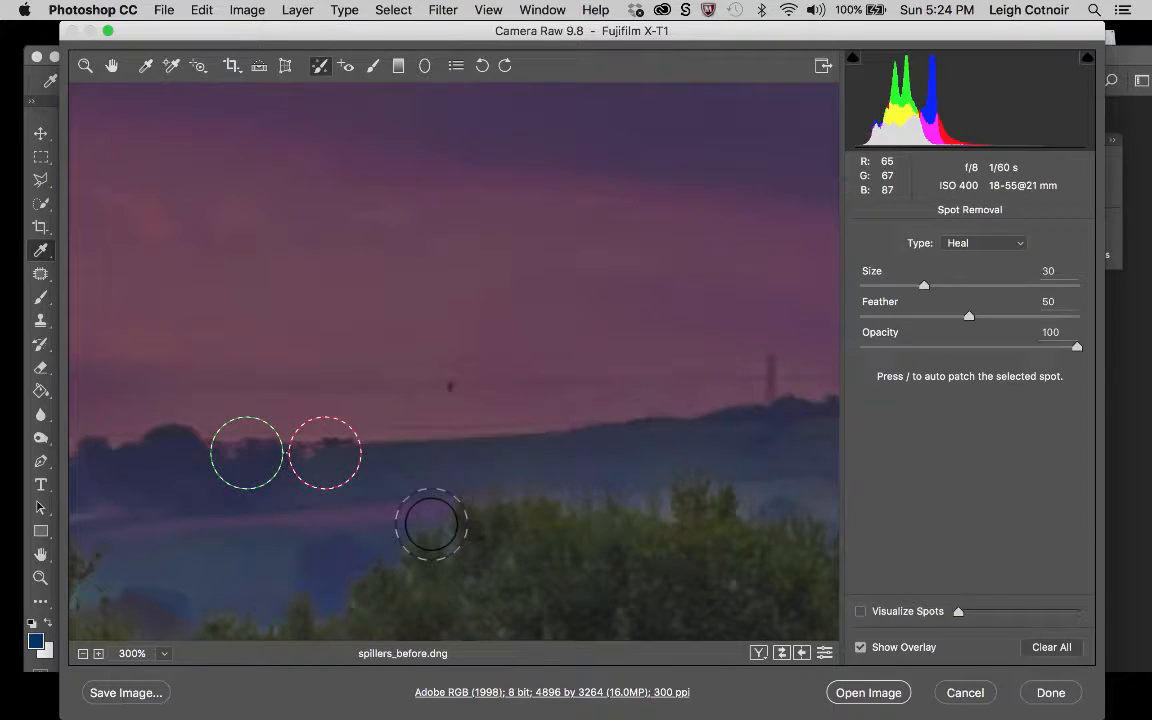
pyautogui.click(112, 67)
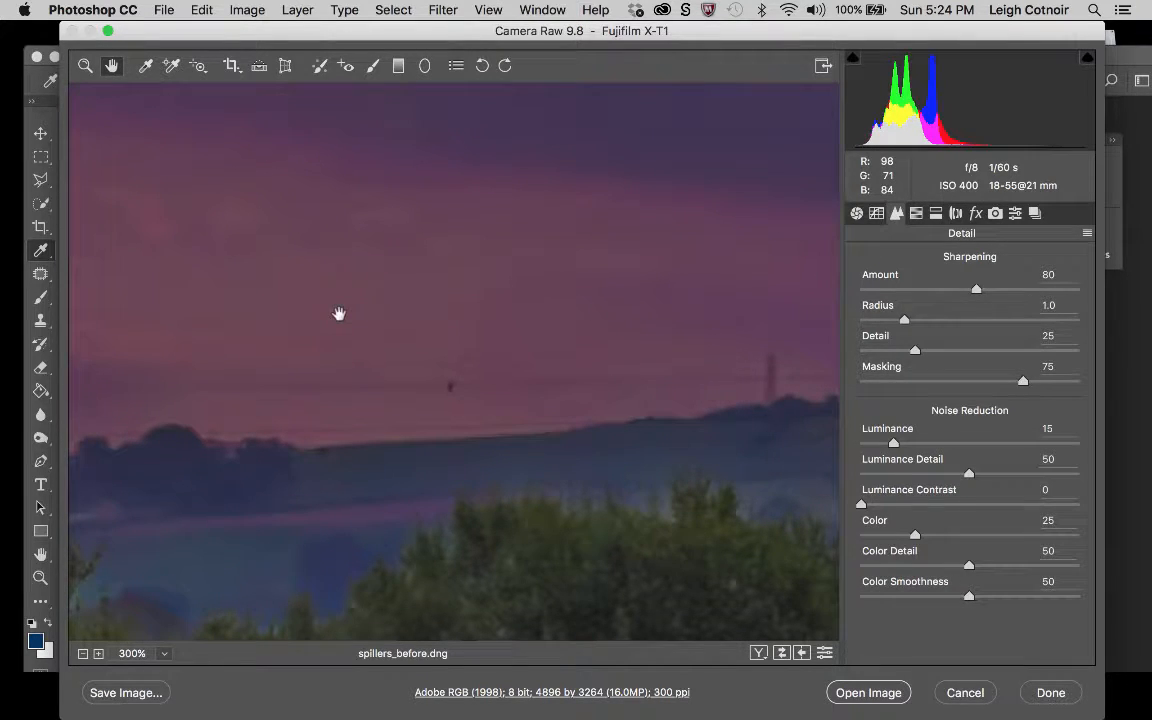
# Set the Spot Removal Size to 11, try a short healing stroke over the ridge-line blemish, and delete that stroke.
pyautogui.click(320, 66)
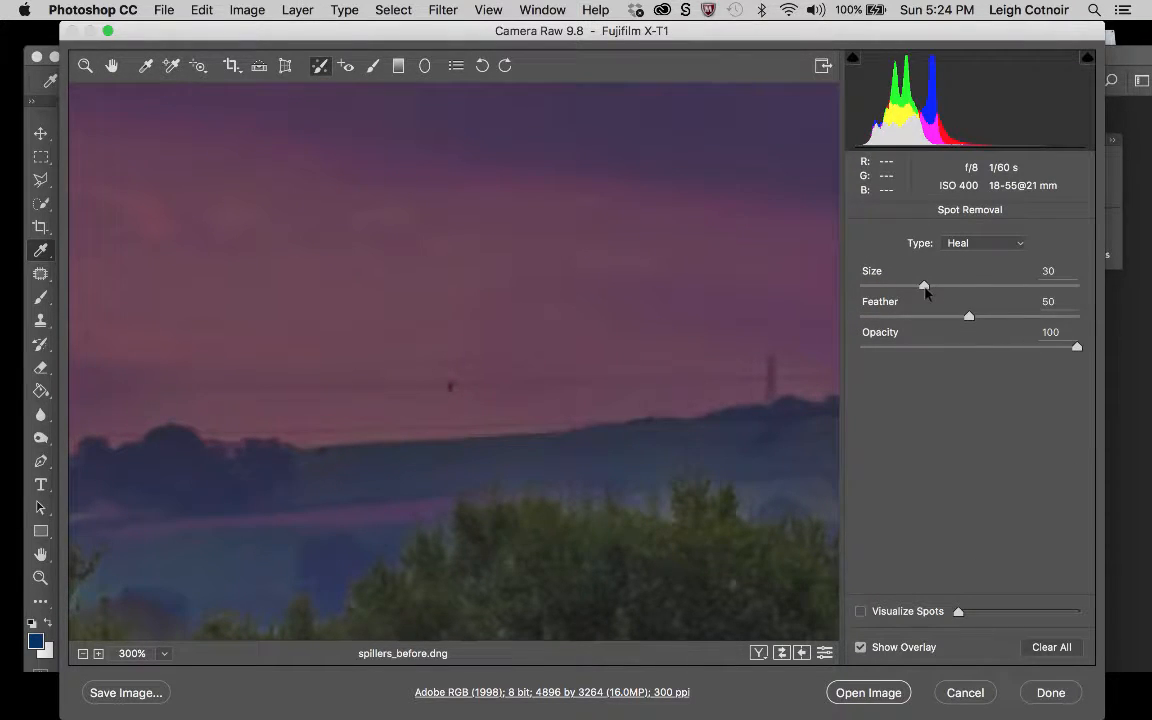
pyautogui.moveTo(924, 287); pyautogui.dragTo(884, 287)
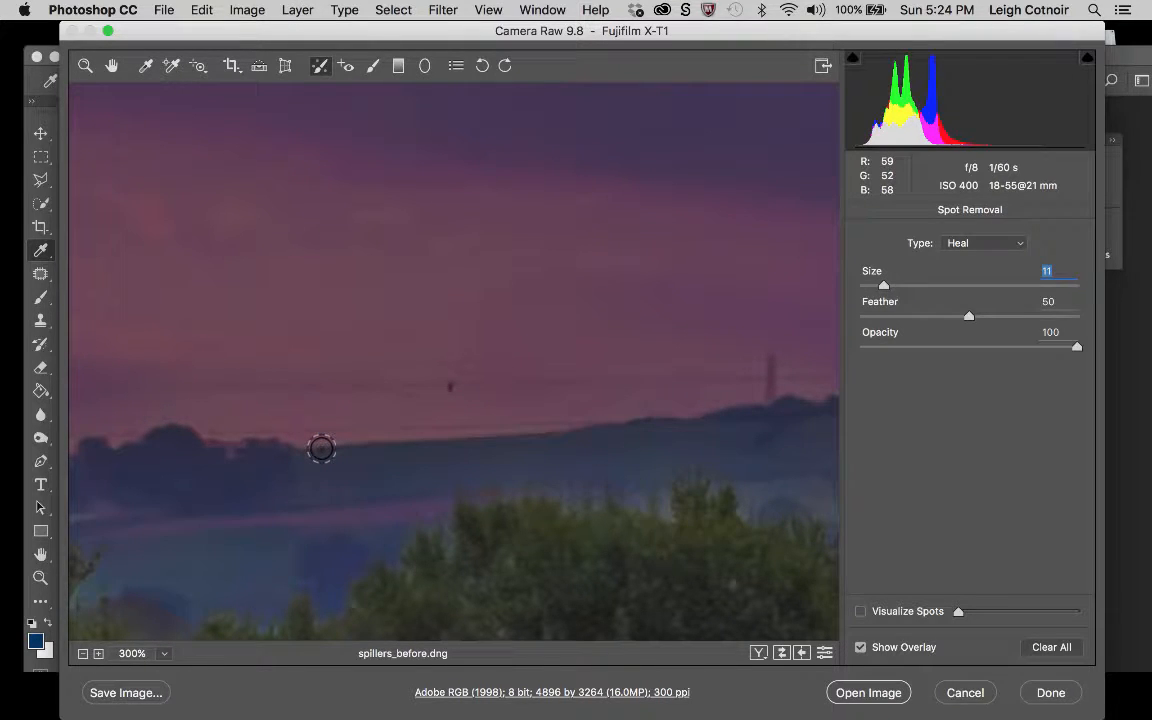
pyautogui.moveTo(321, 449); pyautogui.dragTo(348, 452)
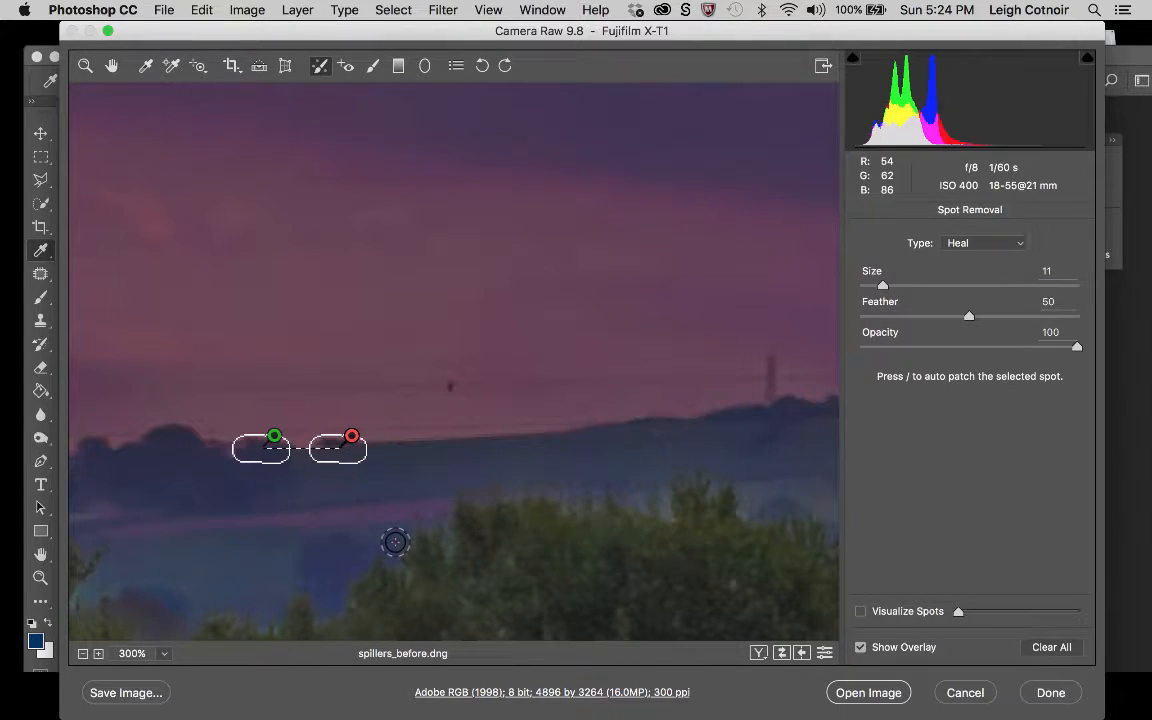
pyautogui.press('Delete')
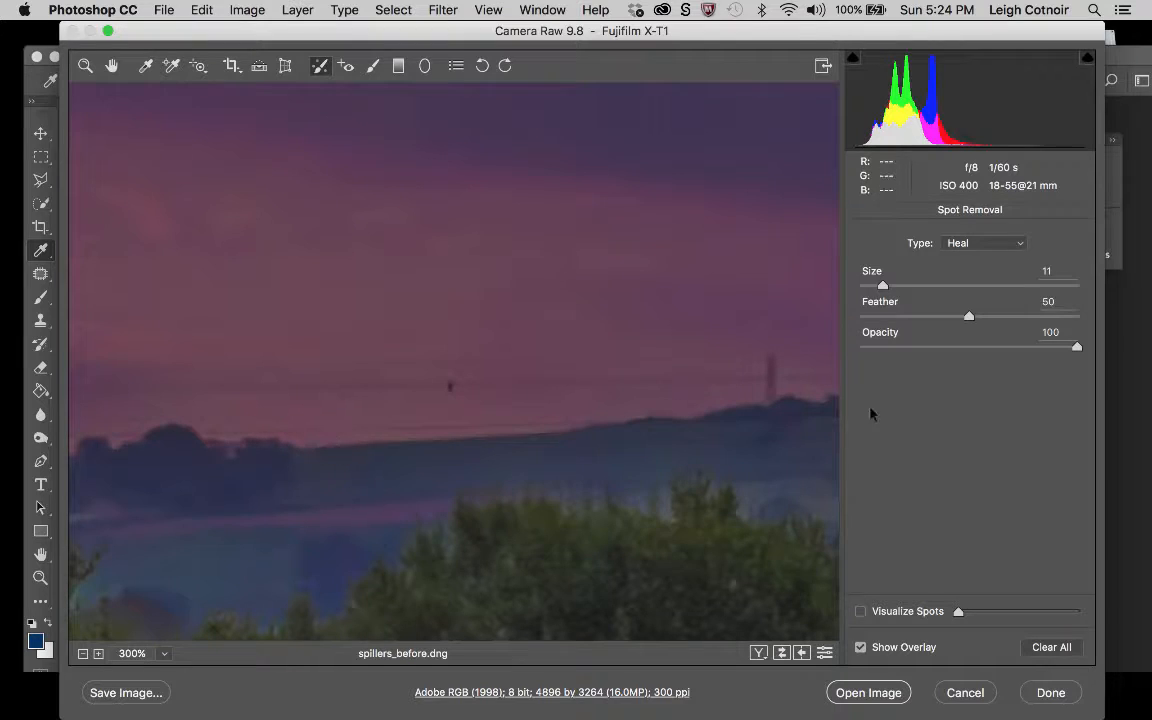
pyautogui.click(968, 316)
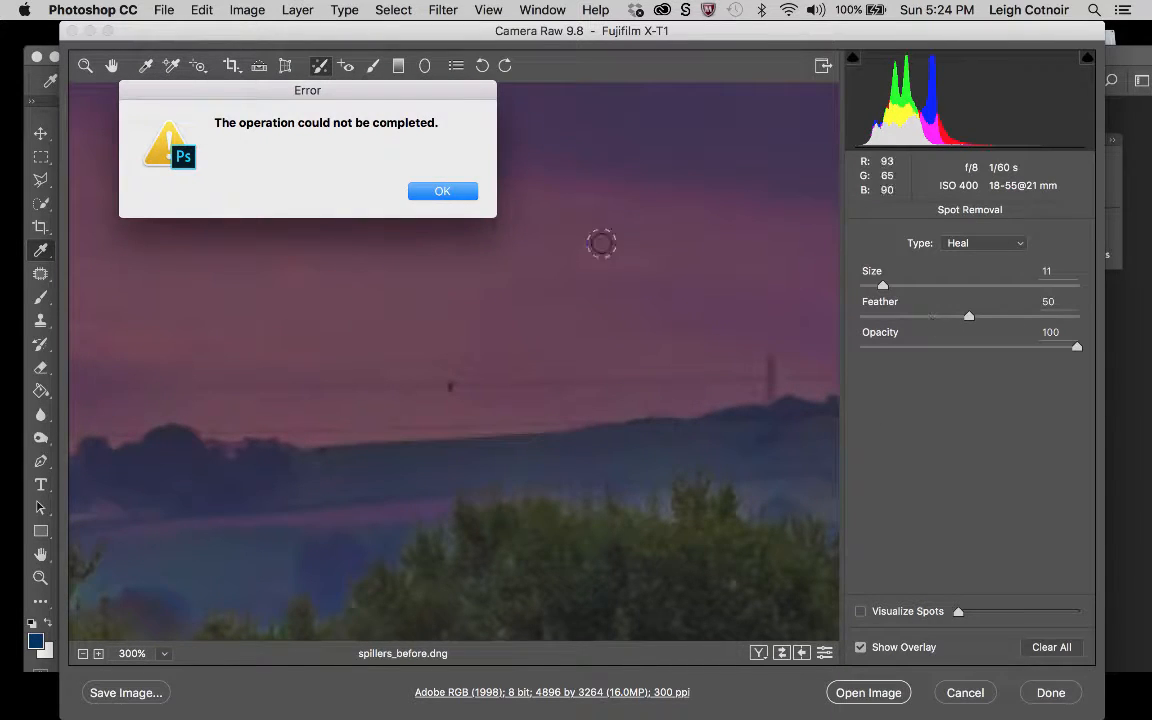
pyautogui.click(440, 190)
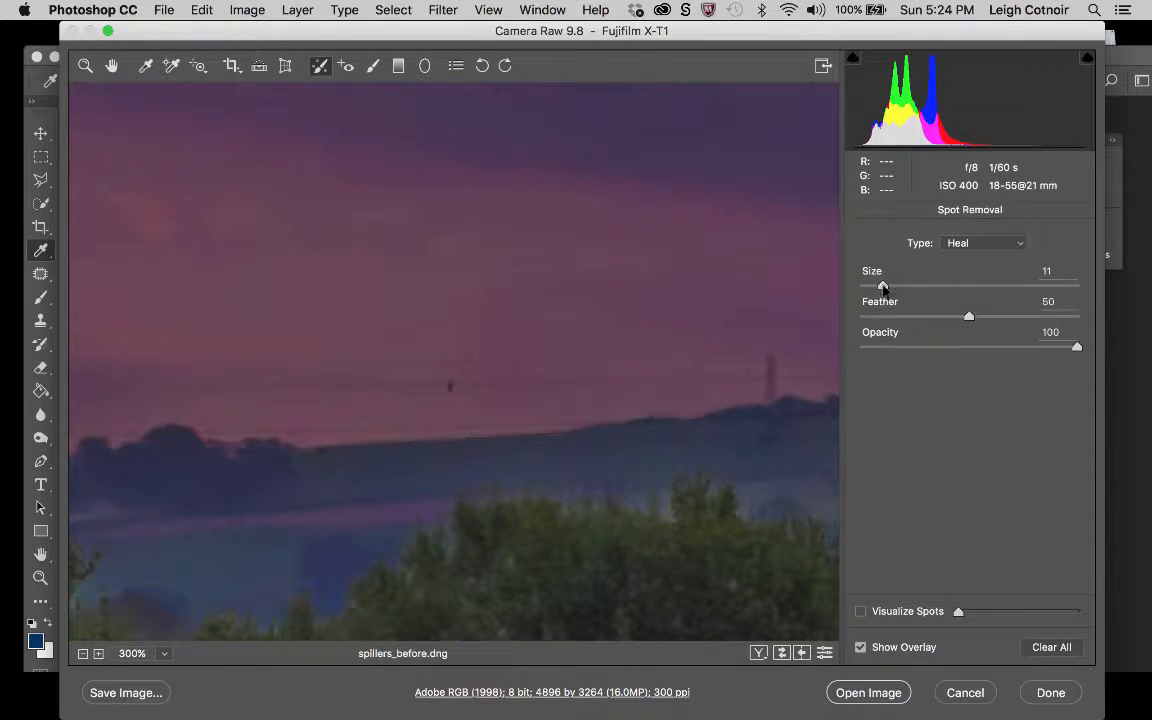
# Set the Spot Removal Size to 6 and try healing the dark blemish on the hill's ridge line at Feather 50.
pyautogui.moveTo(884, 288); pyautogui.dragTo(872, 287)
pyautogui.click(969, 316)
pyautogui.click(442, 190)
pyautogui.click(323, 450)
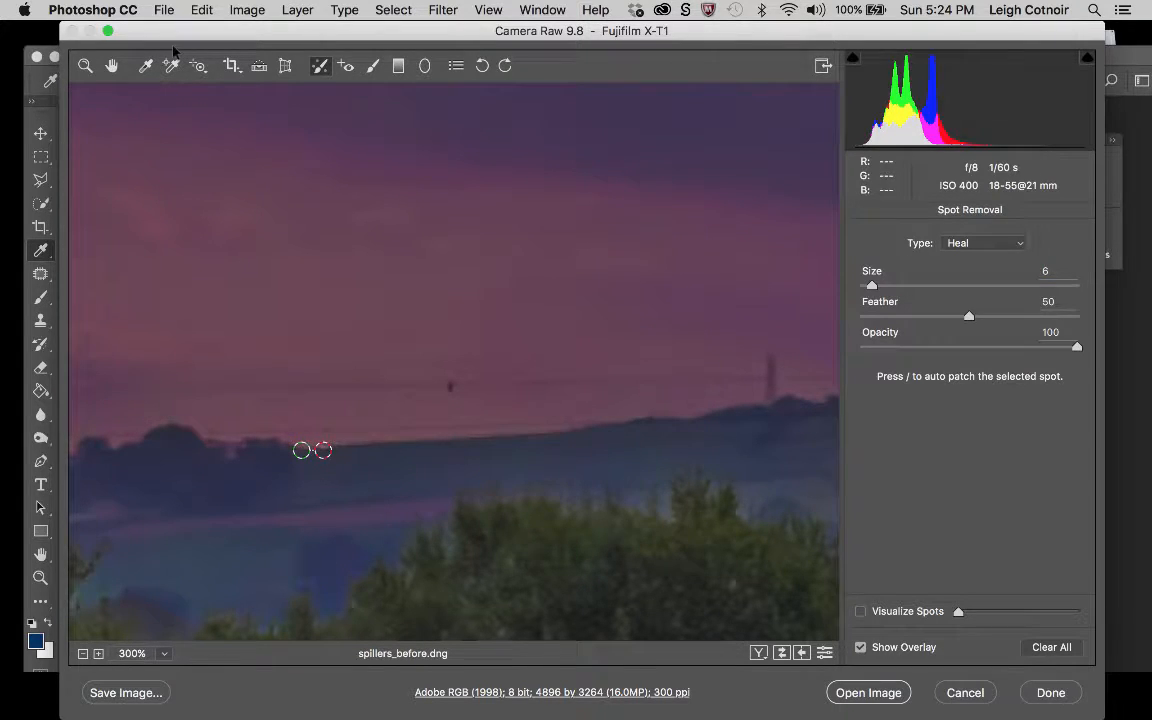
pyautogui.click(85, 66)
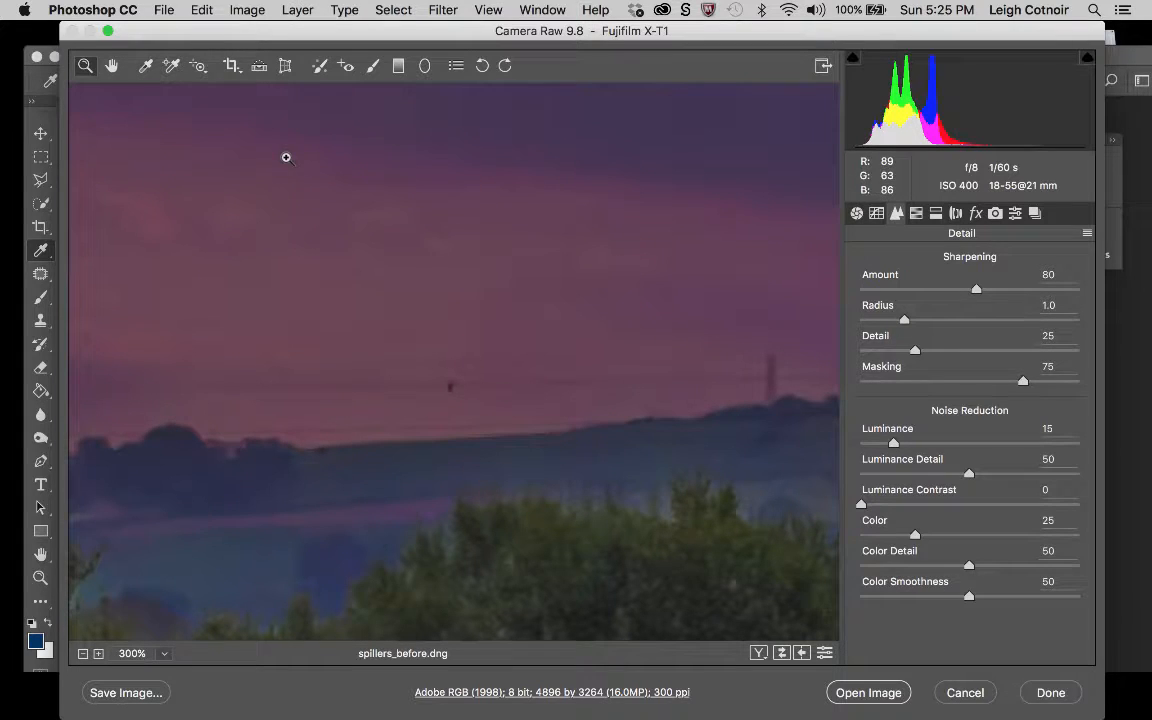
# Set the Spot Removal Feather to 13, heal the ridge-line blemish again and shift its source sample slightly up along the ridge.
pyautogui.click(324, 68)
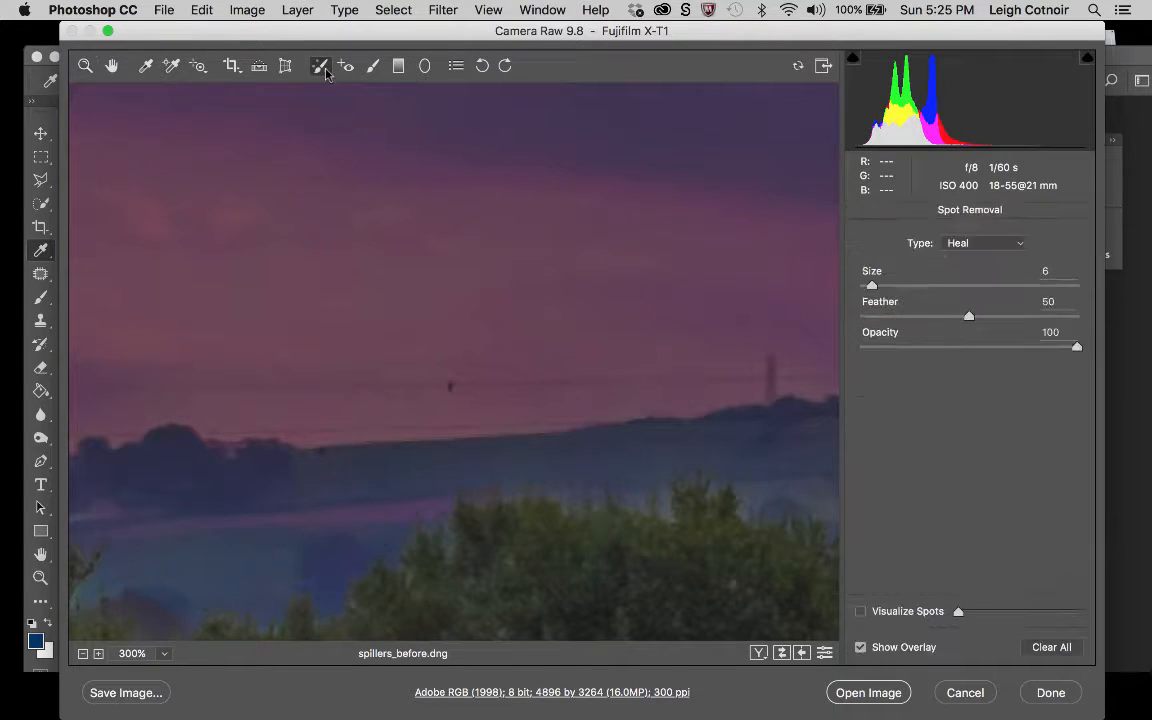
pyautogui.moveTo(968, 320); pyautogui.dragTo(888, 320)
pyautogui.click(322, 450)
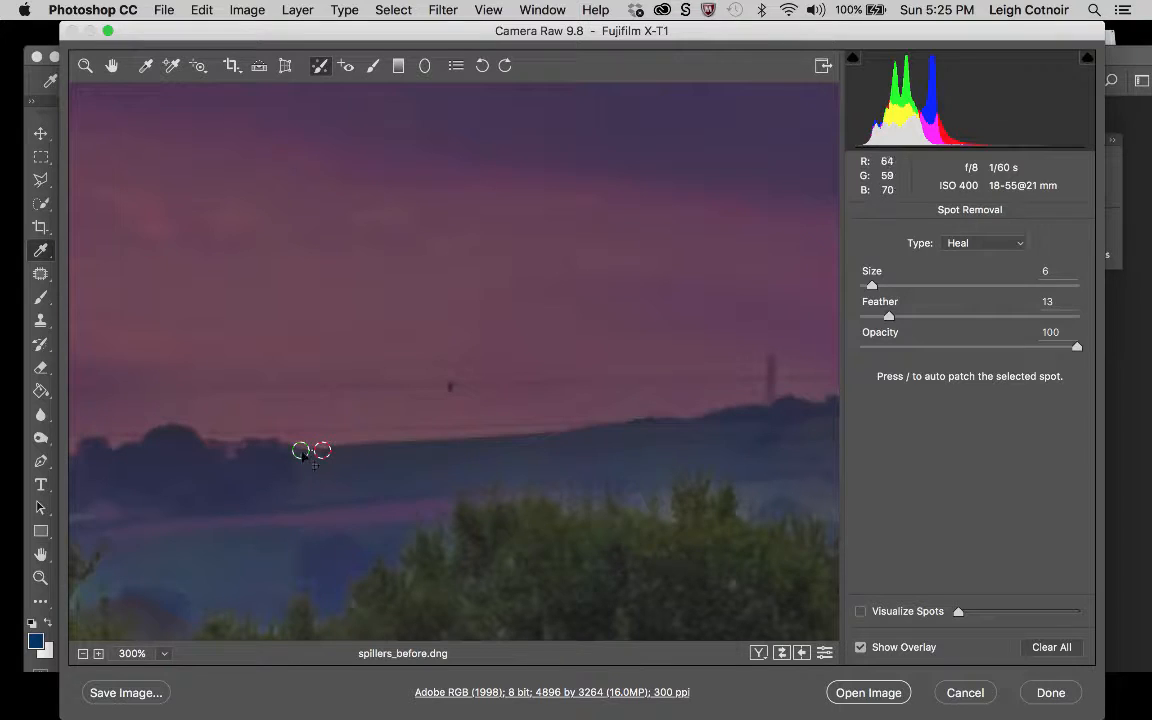
pyautogui.moveTo(300, 443)
pyautogui.mouseDown()
pyautogui.moveTo(318, 385)
pyautogui.moveTo(330, 410)
pyautogui.moveTo(309, 440)
pyautogui.mouseUp()
# Examine the retouched photo without the spot overlay at 100% and 50%, and view the whole picture at 33.3%.
pyautogui.click(112, 66)
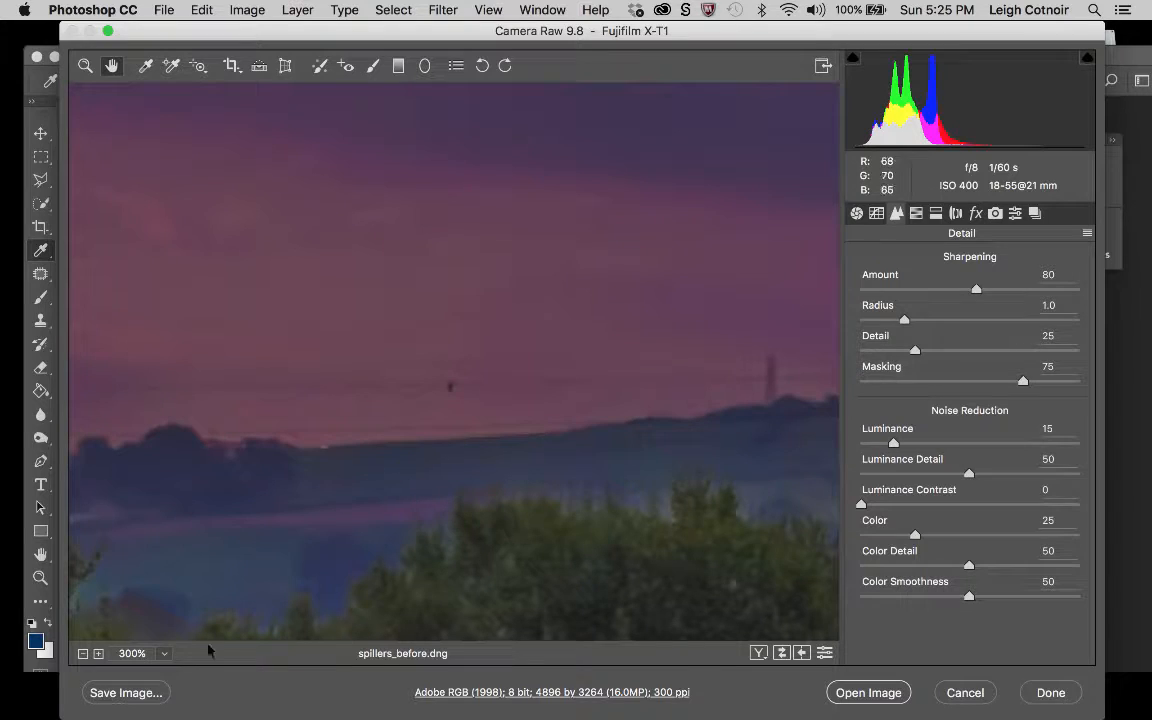
pyautogui.click(165, 653)
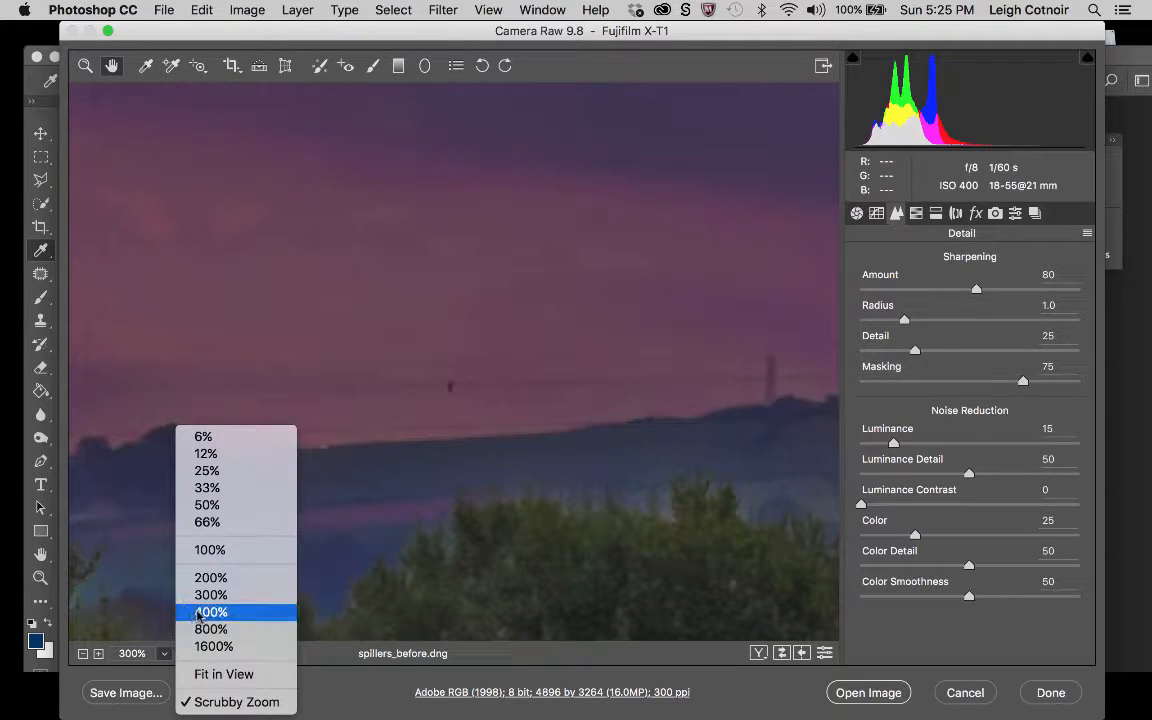
pyautogui.click(213, 551)
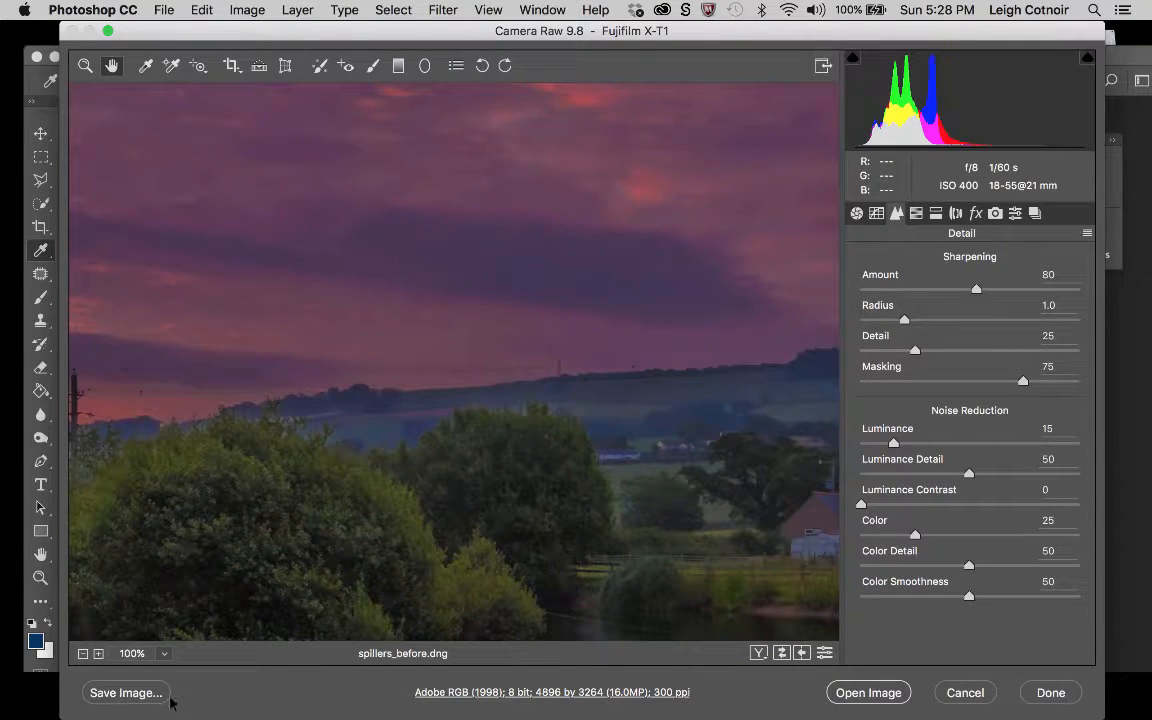
pyautogui.click(165, 653)
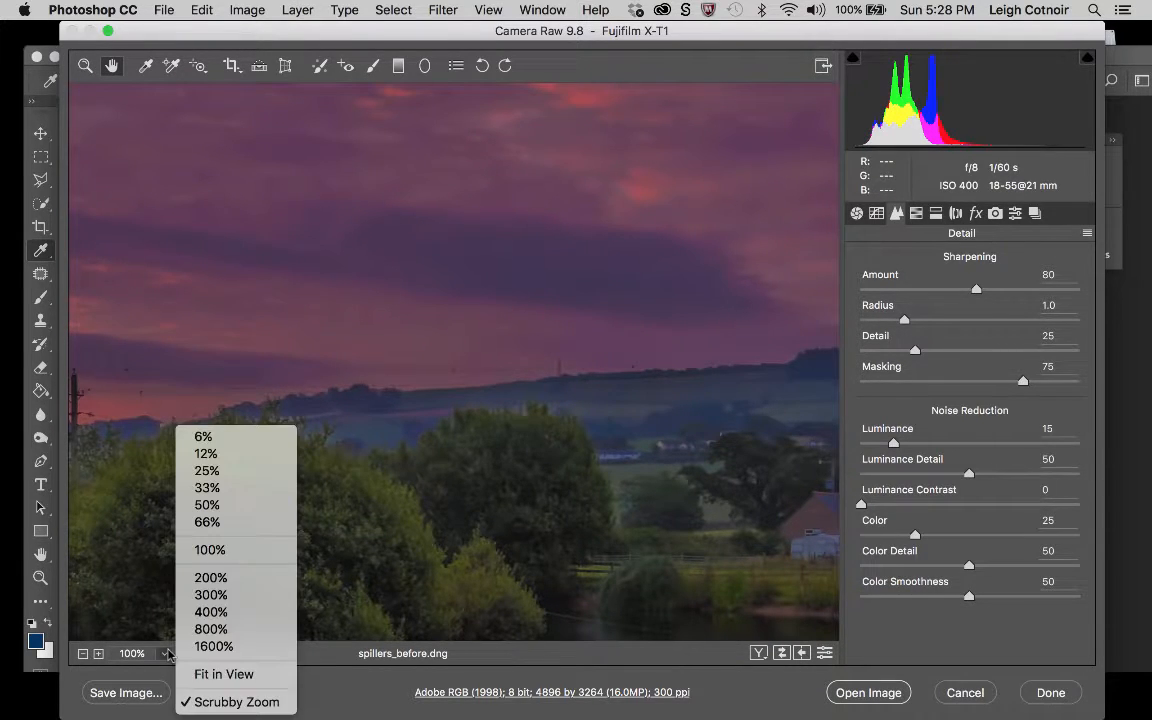
pyautogui.click(221, 506)
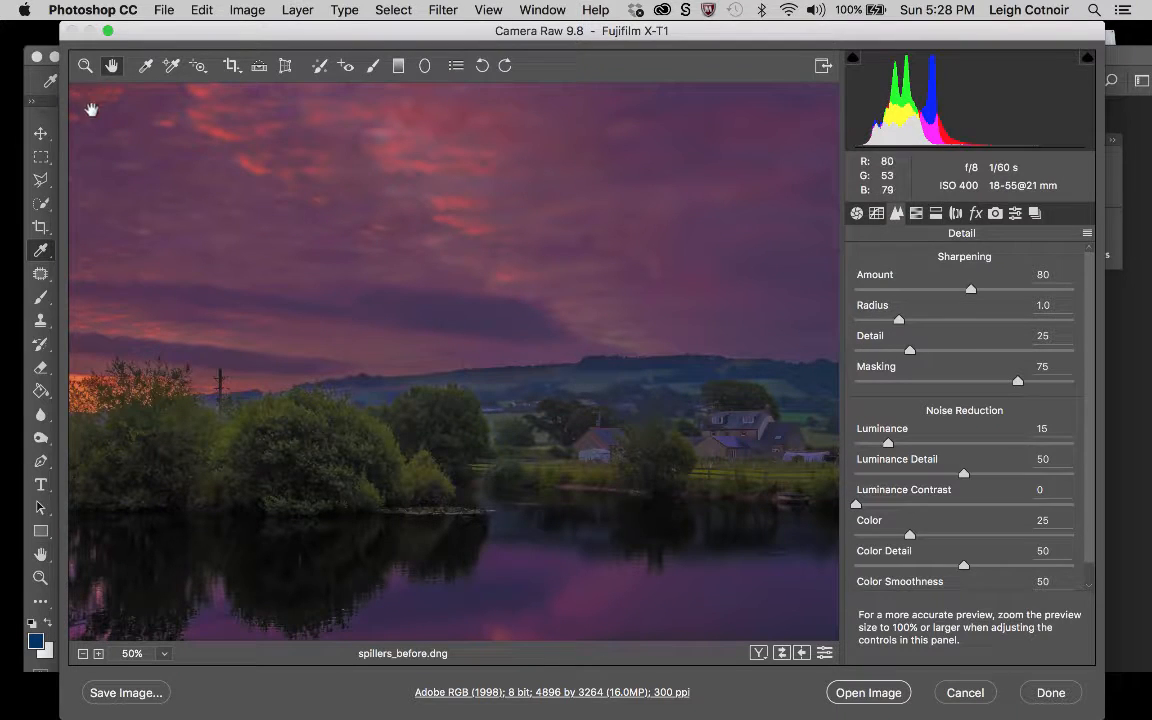
pyautogui.click(85, 65)
pyautogui.press('alt')
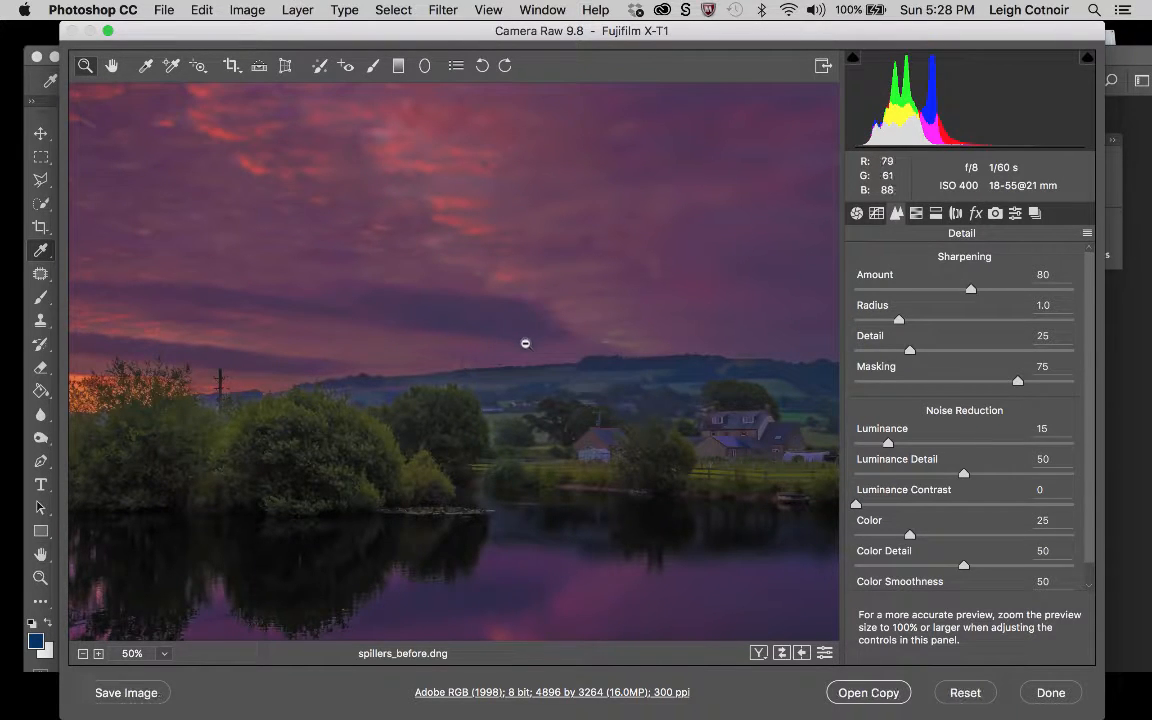
pyautogui.keyDown('alt'); pyautogui.click(525, 343); pyautogui.keyUp('alt')
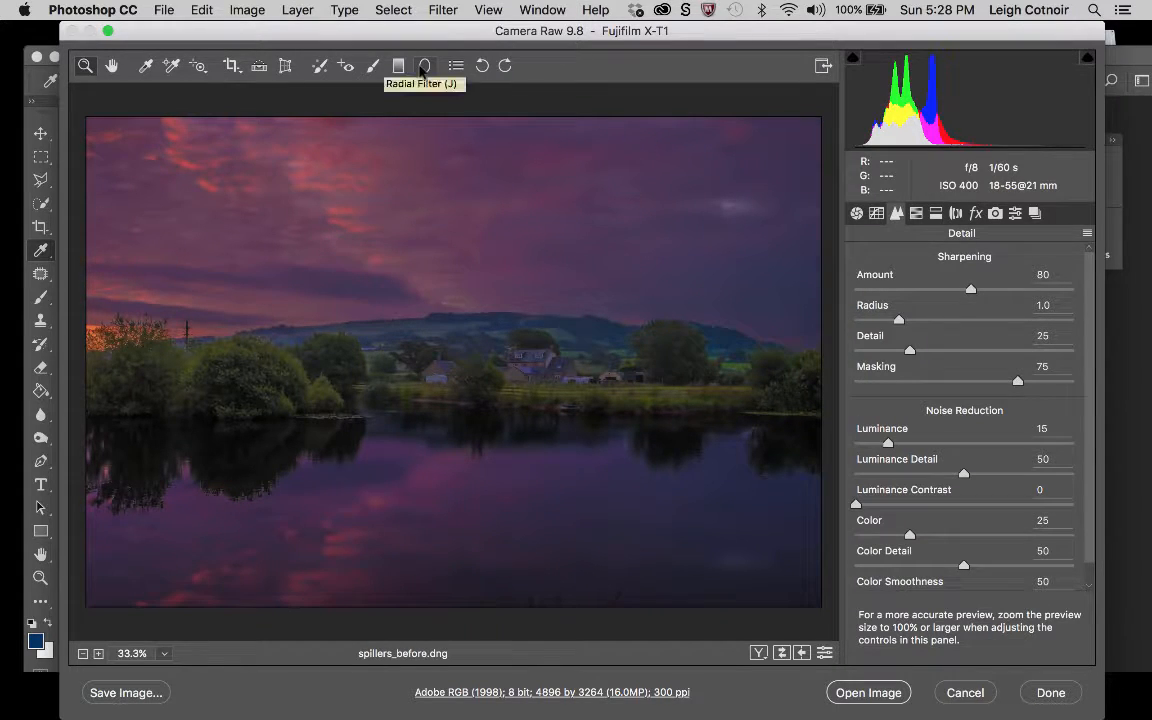
# Draw a large elliptical Radial Filter centred on the farmhouse area, nearly spanning the photo, with Feather 50 and the Outside effect.
pyautogui.click(424, 66)
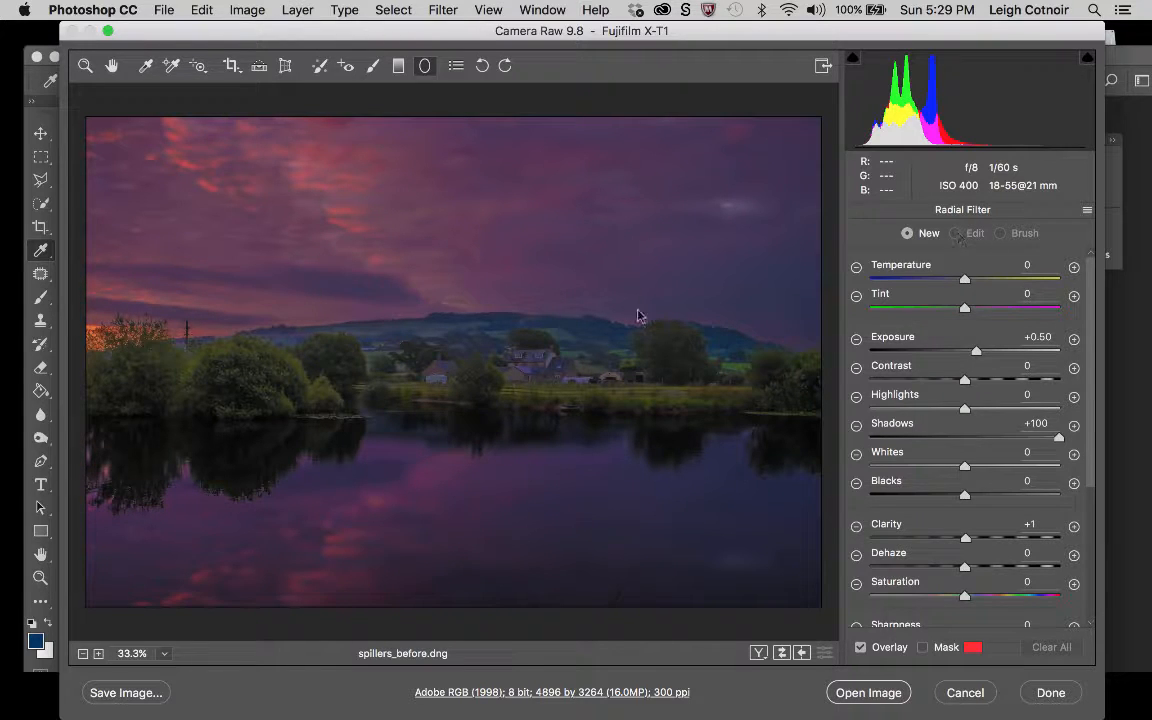
pyautogui.moveTo(1093, 378); pyautogui.dragTo(1100, 550)
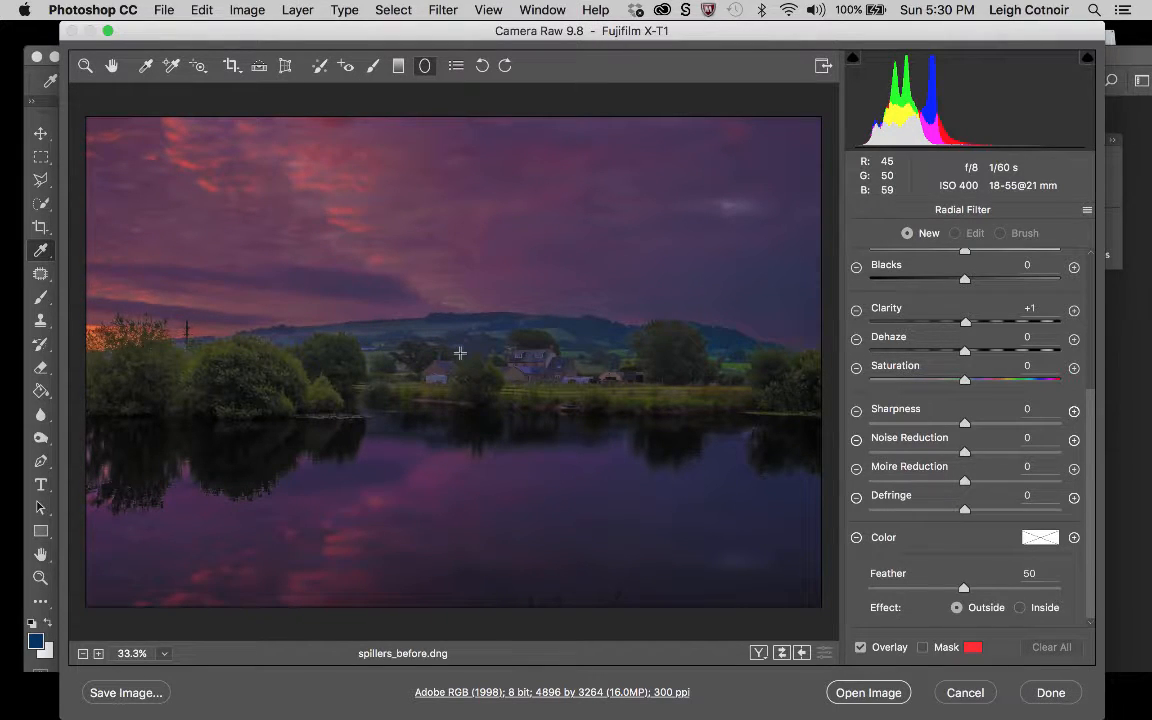
pyautogui.moveTo(459, 352); pyautogui.dragTo(187, 167)
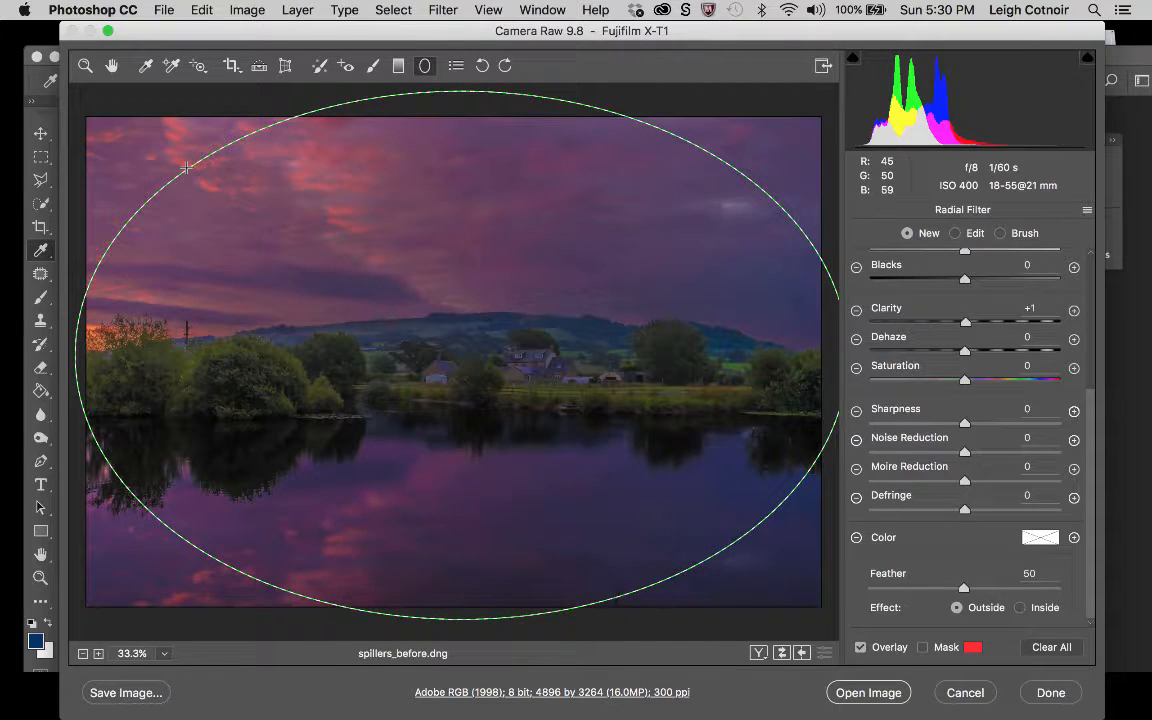
pyautogui.moveTo(187, 167); pyautogui.dragTo(186, 166)
pyautogui.press('alt')
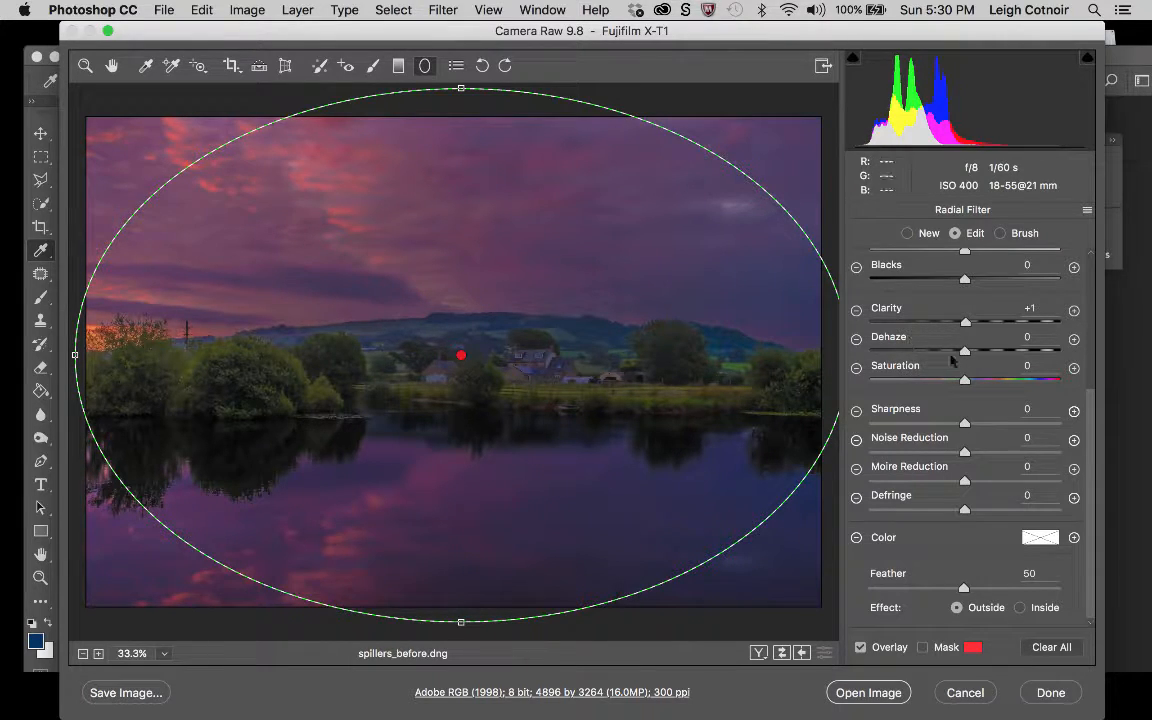
# Set the radial filter's Exposure to -0.40 to darken the photo's edges, and leave the filter.
pyautogui.scroll(5, 1085, 364)
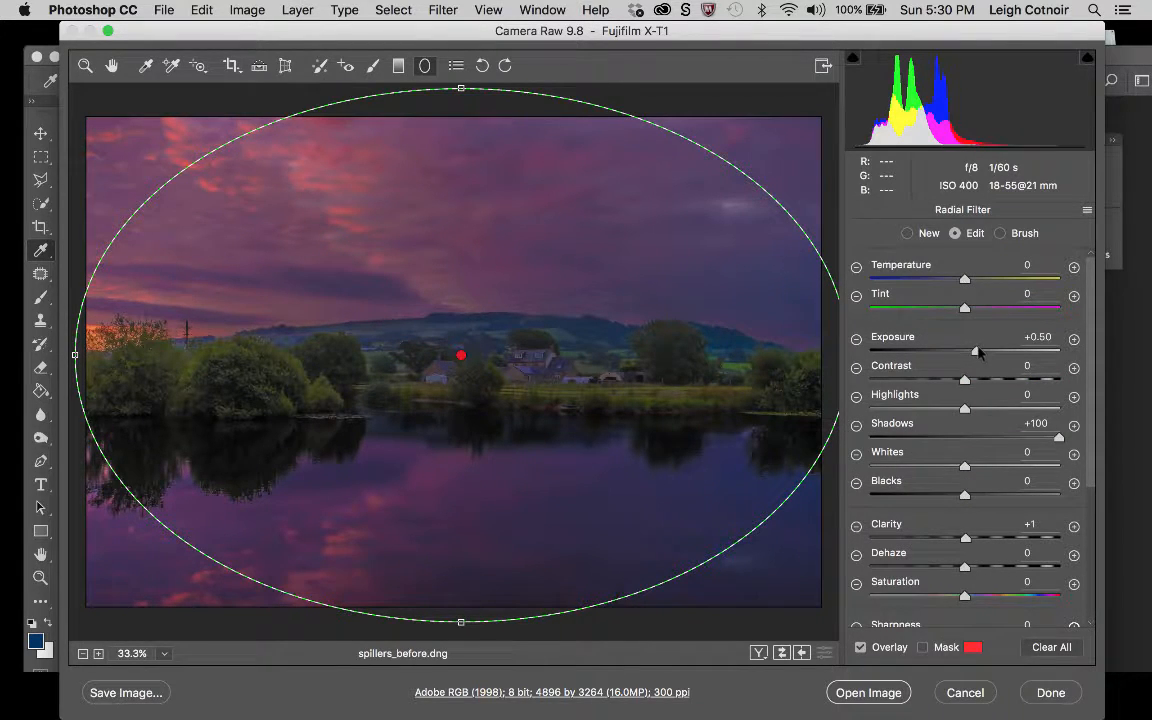
pyautogui.moveTo(976, 352); pyautogui.dragTo(956, 352)
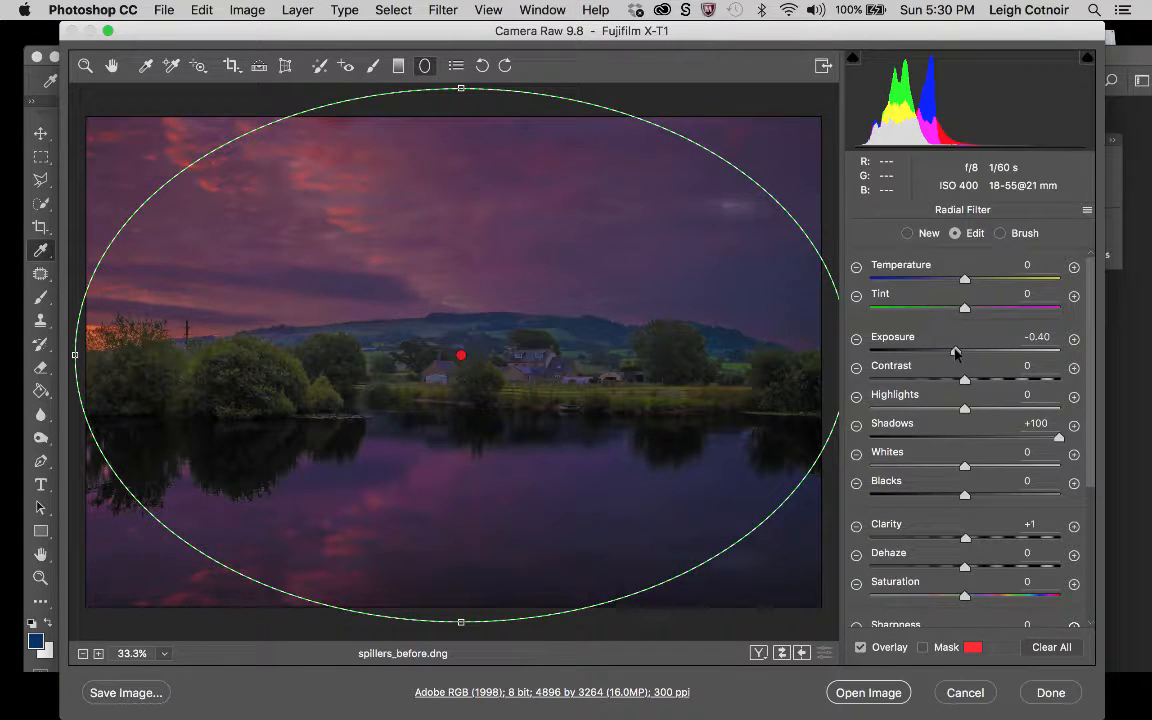
pyautogui.press('z')
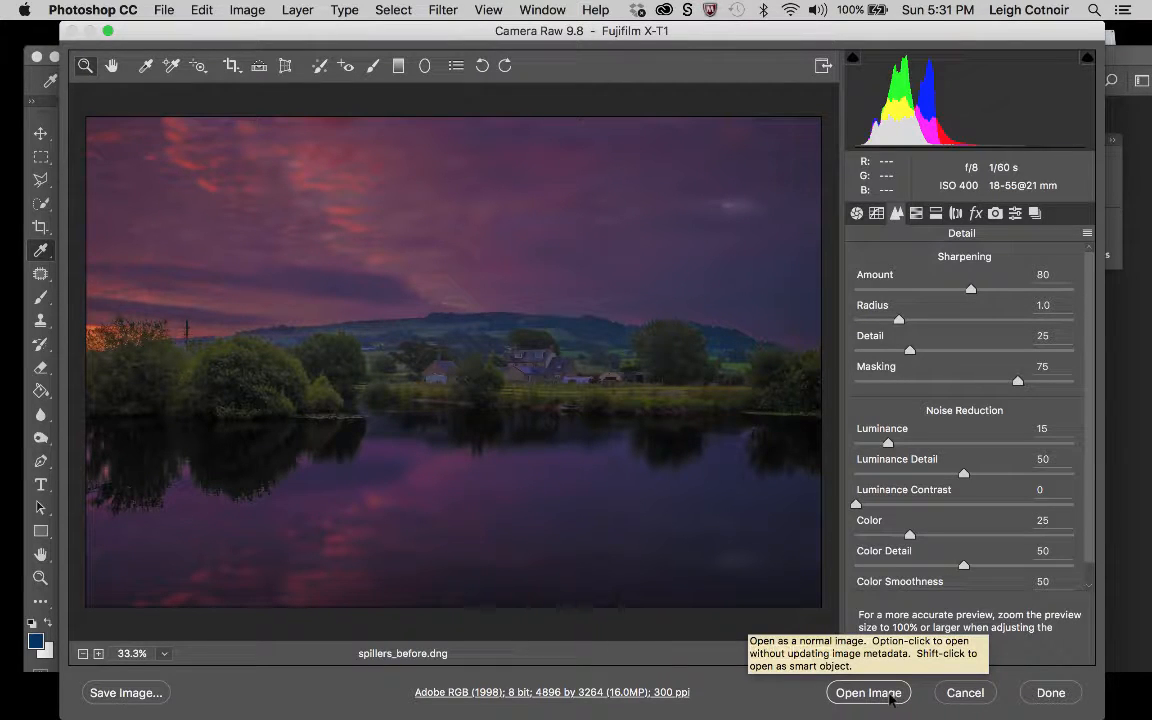
# Open the developed raw photo in Photoshop as a smart object and decline creating a new library from the document.
pyautogui.press('shift')
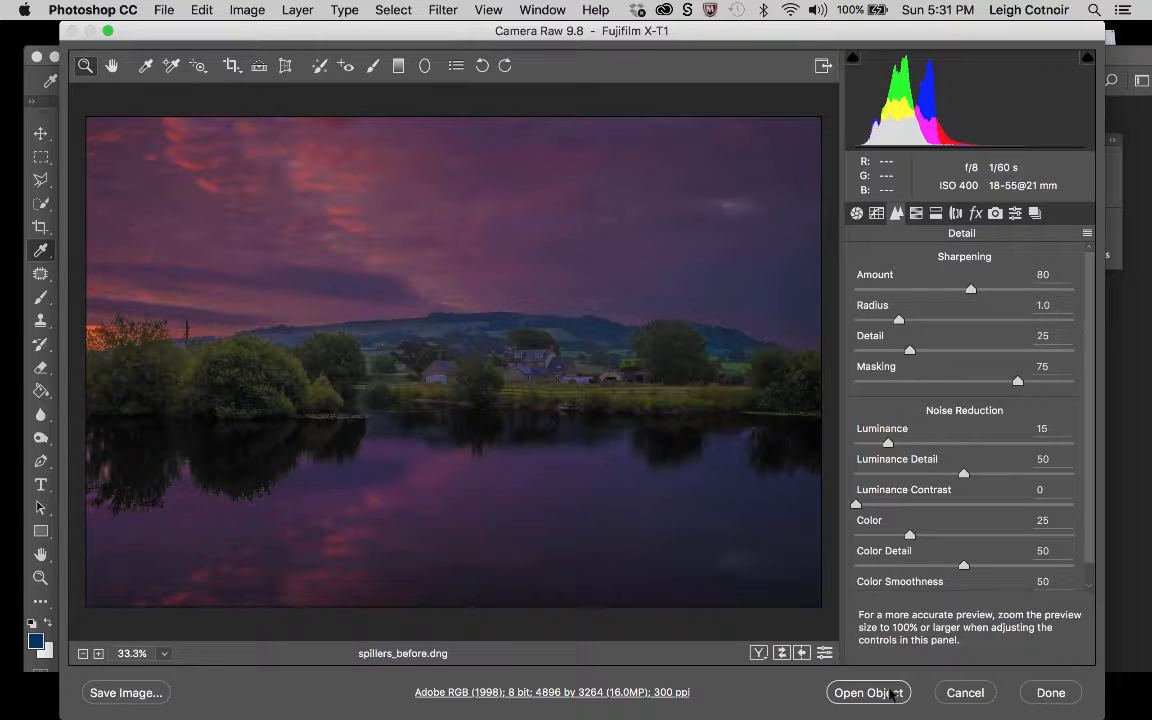
pyautogui.keyDown('shift'); pyautogui.click(868, 692); pyautogui.keyUp('shift')
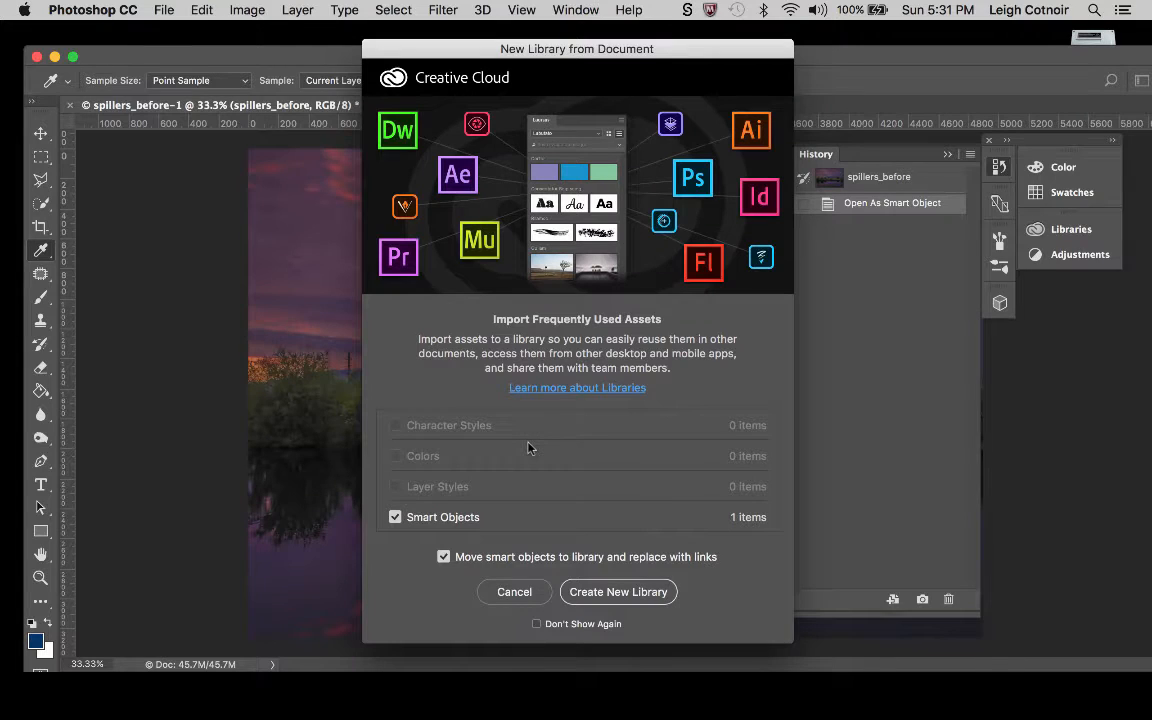
pyautogui.click(525, 590)
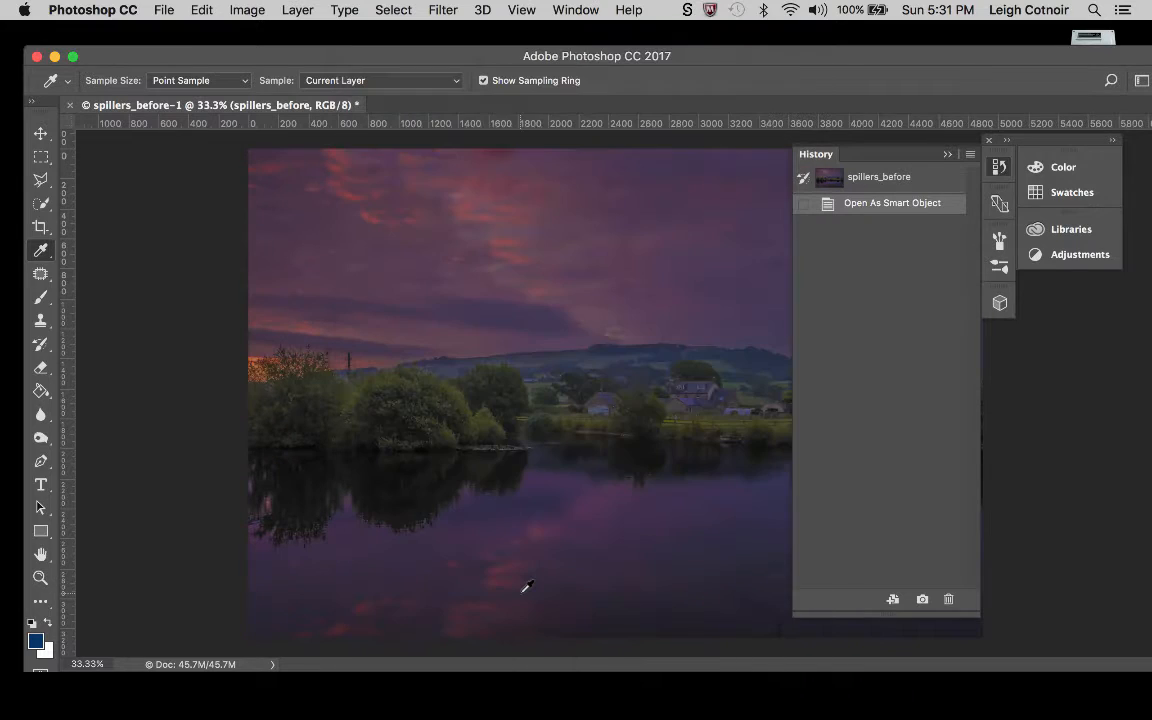
# Collapse the History panel, move the application window up, and choose the Essentials (Default) workspace.
pyautogui.click(947, 157)
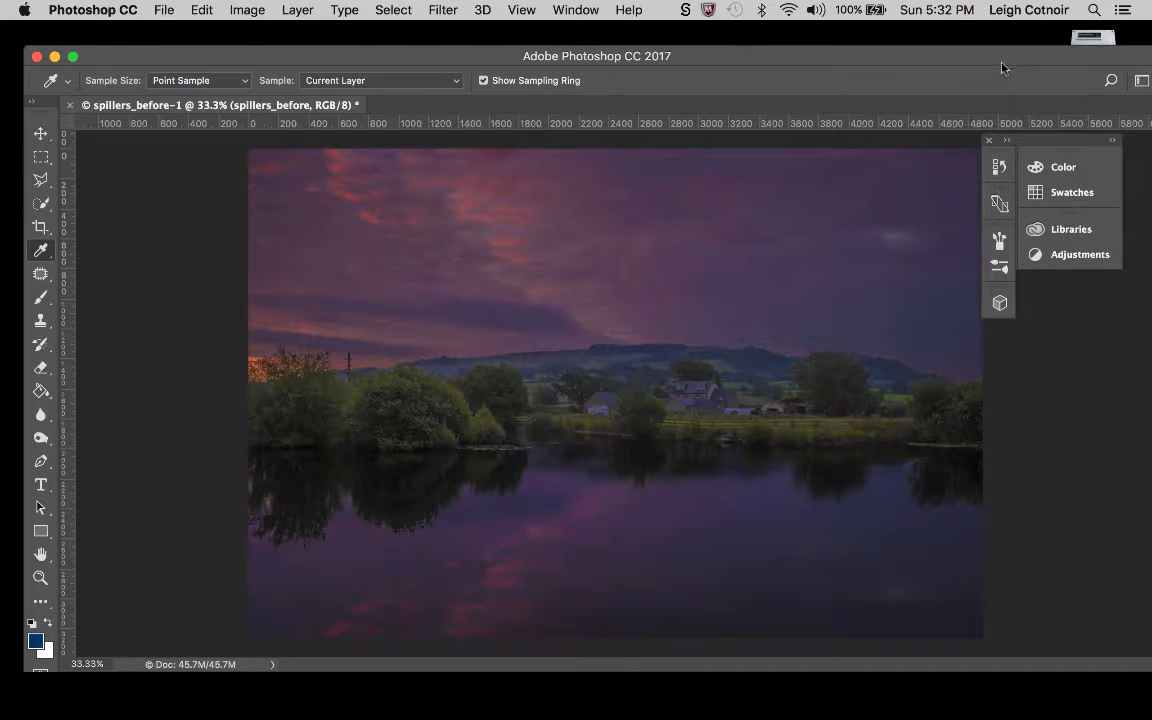
pyautogui.moveTo(1001, 67); pyautogui.dragTo(994, 37)
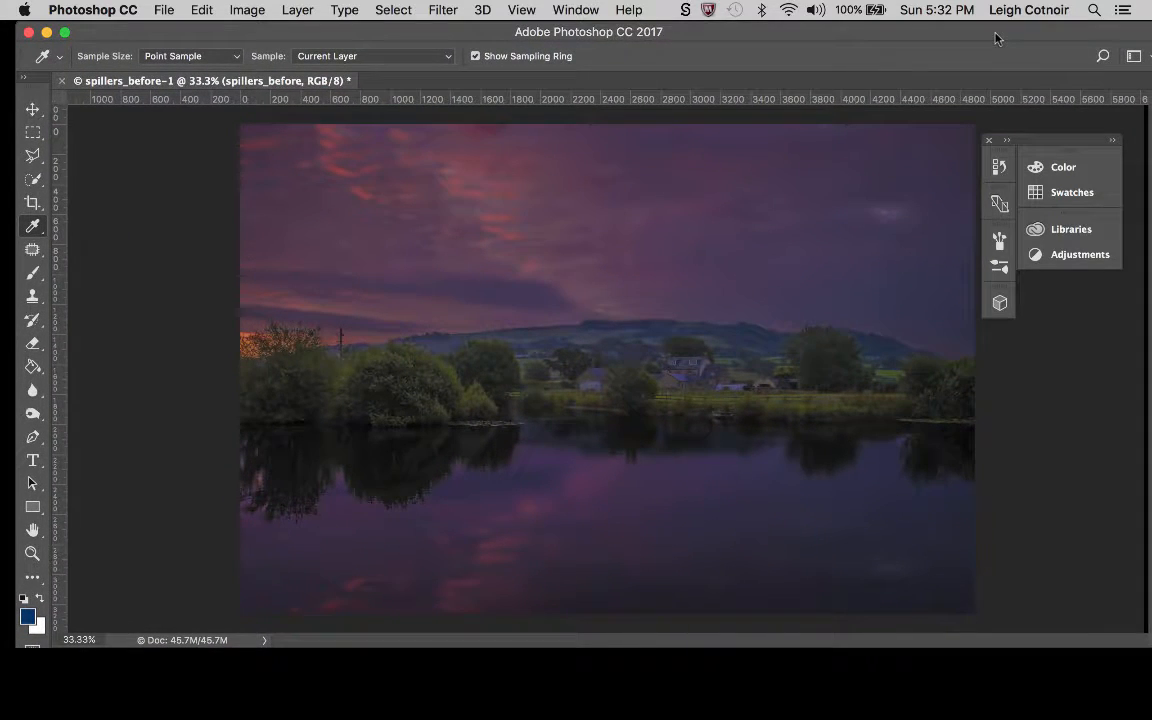
pyautogui.click(629, 11)
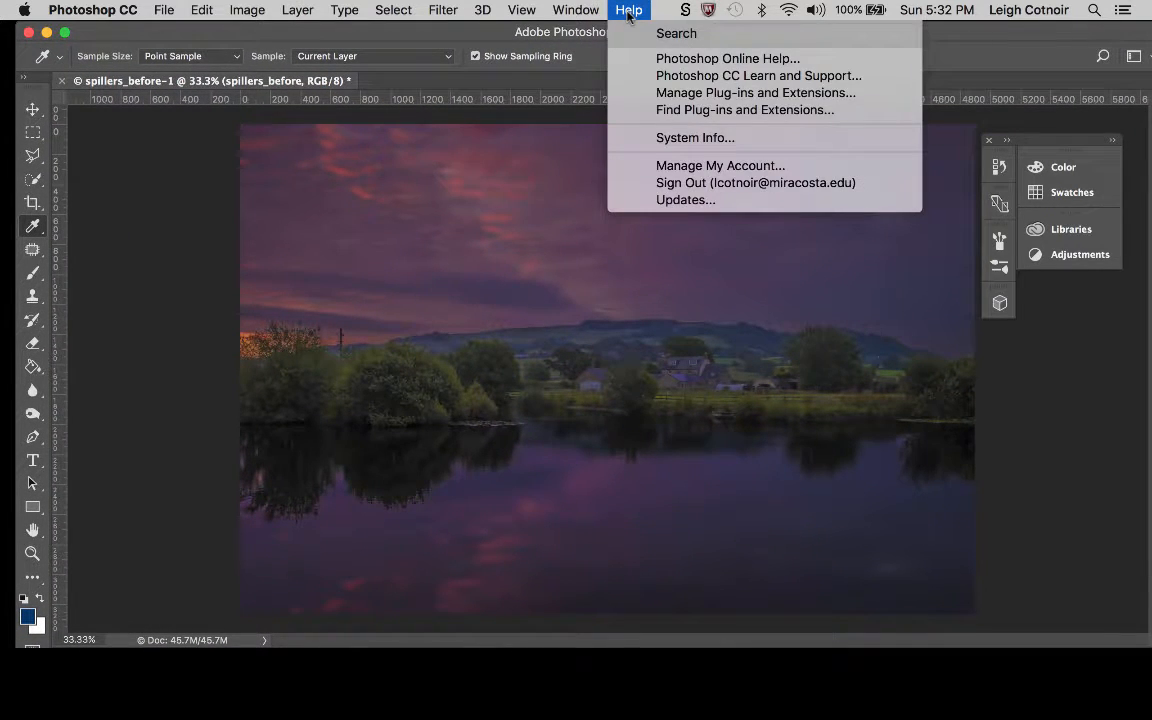
pyautogui.moveTo(575, 11)
pyautogui.moveTo(612, 47)
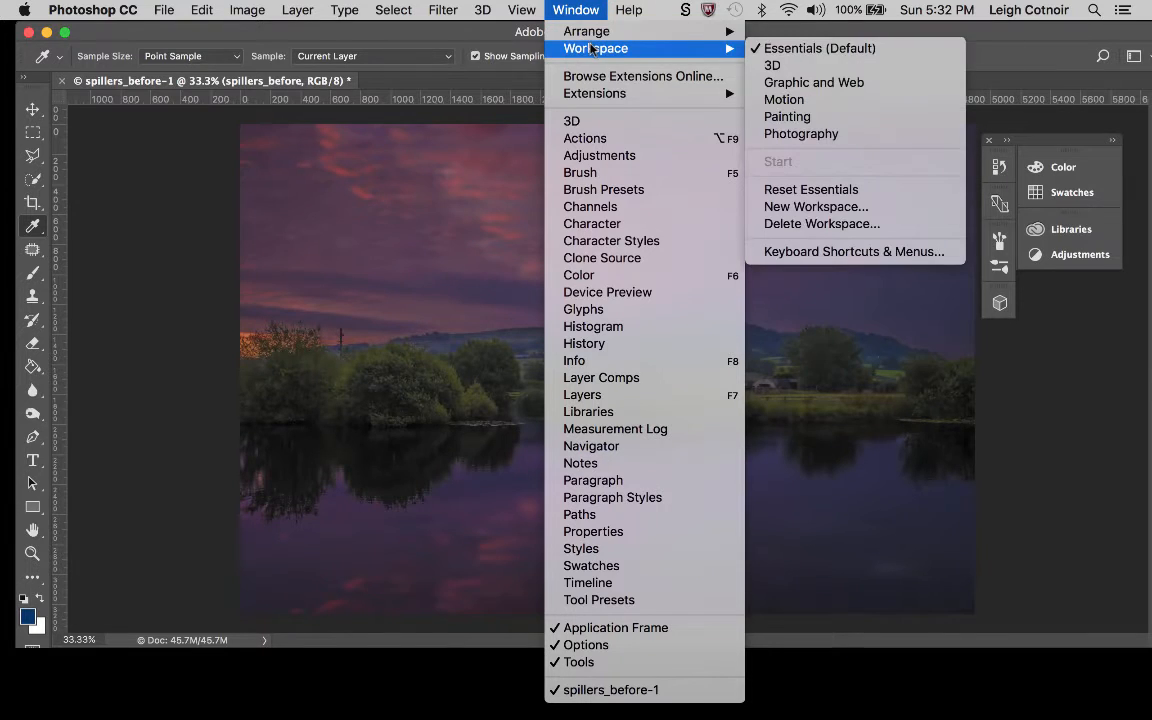
pyautogui.click(816, 48)
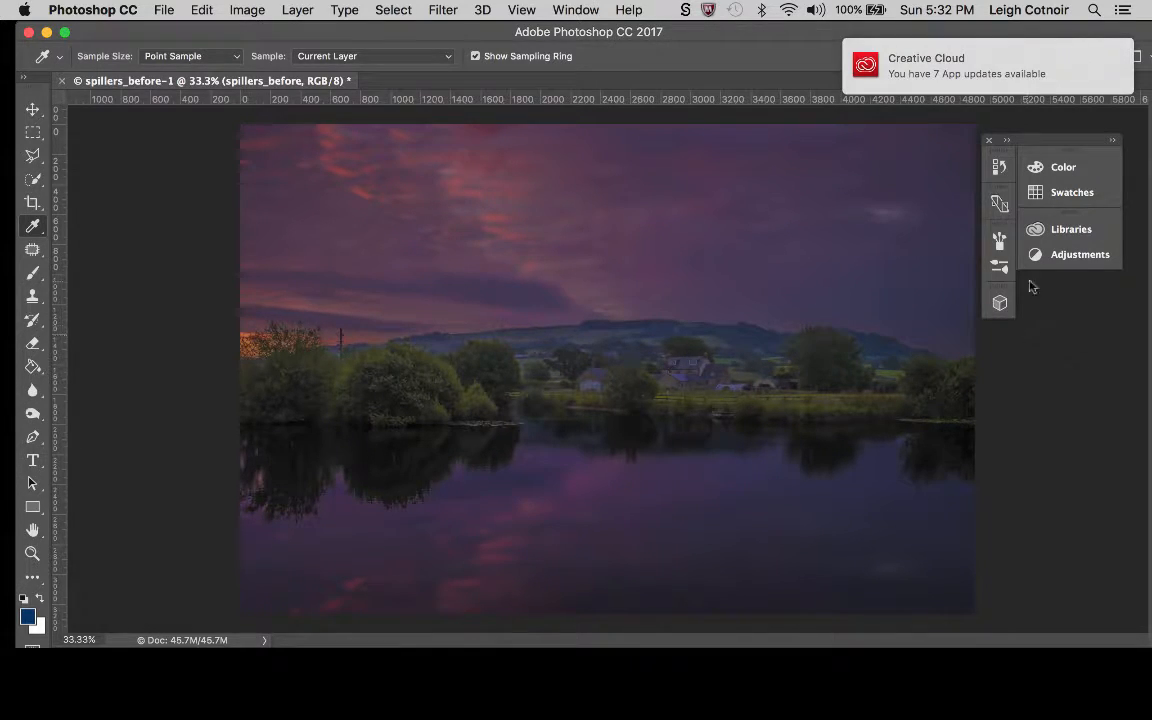
# Reset the Essentials workspace and collapse the Libraries panel to make room for the layers.
pyautogui.click(586, 11)
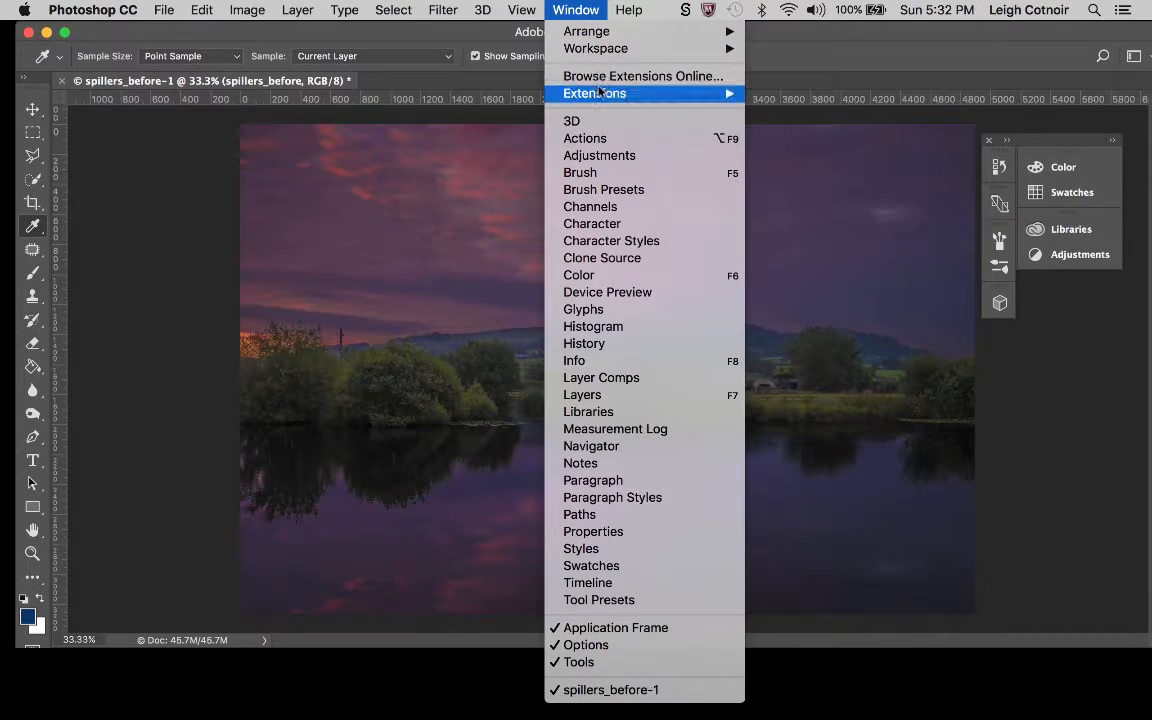
pyautogui.moveTo(630, 52)
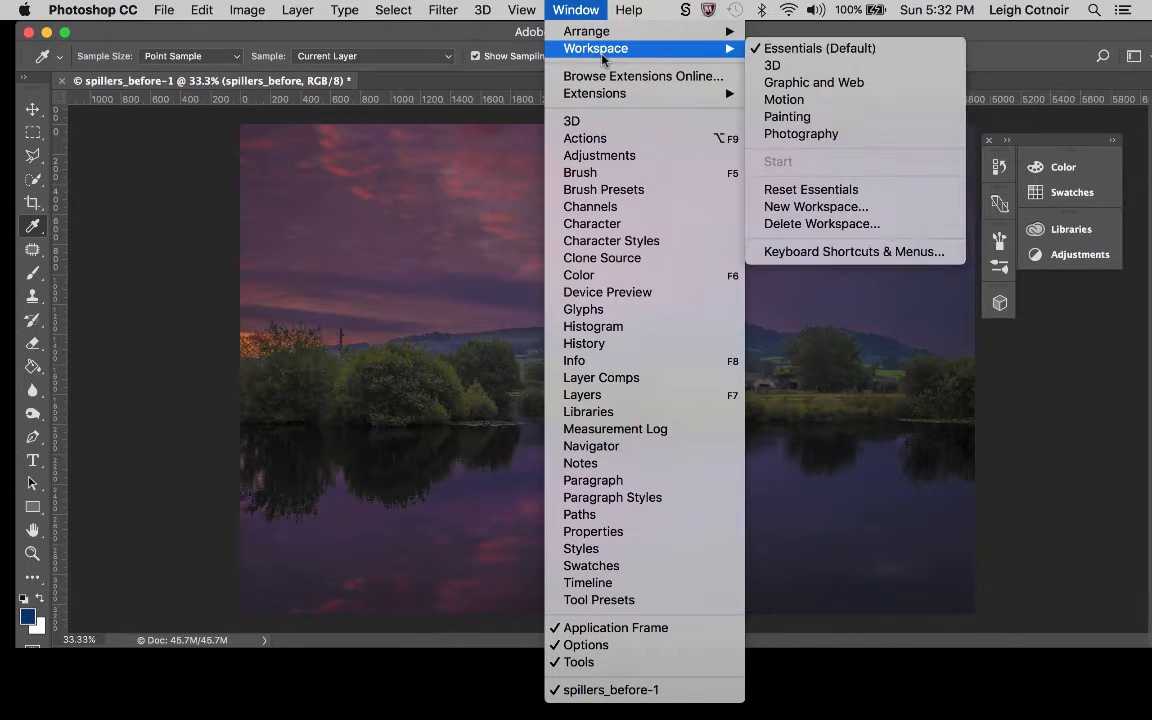
pyautogui.click(840, 189)
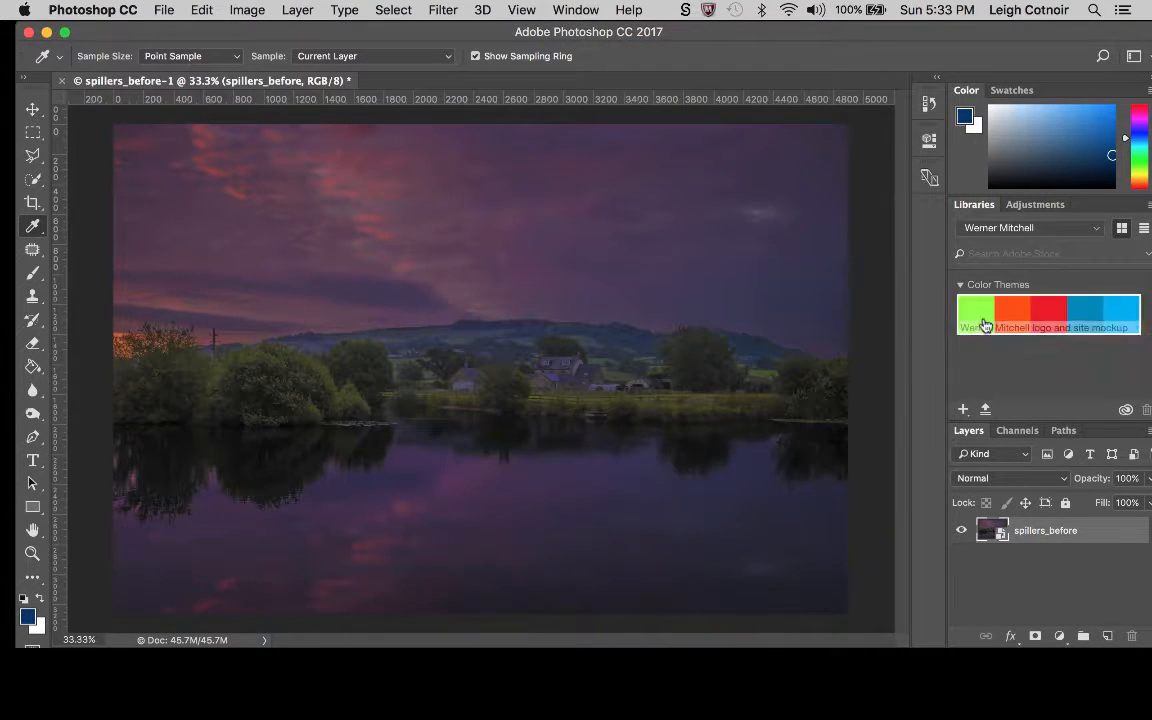
pyautogui.doubleClick(984, 206)
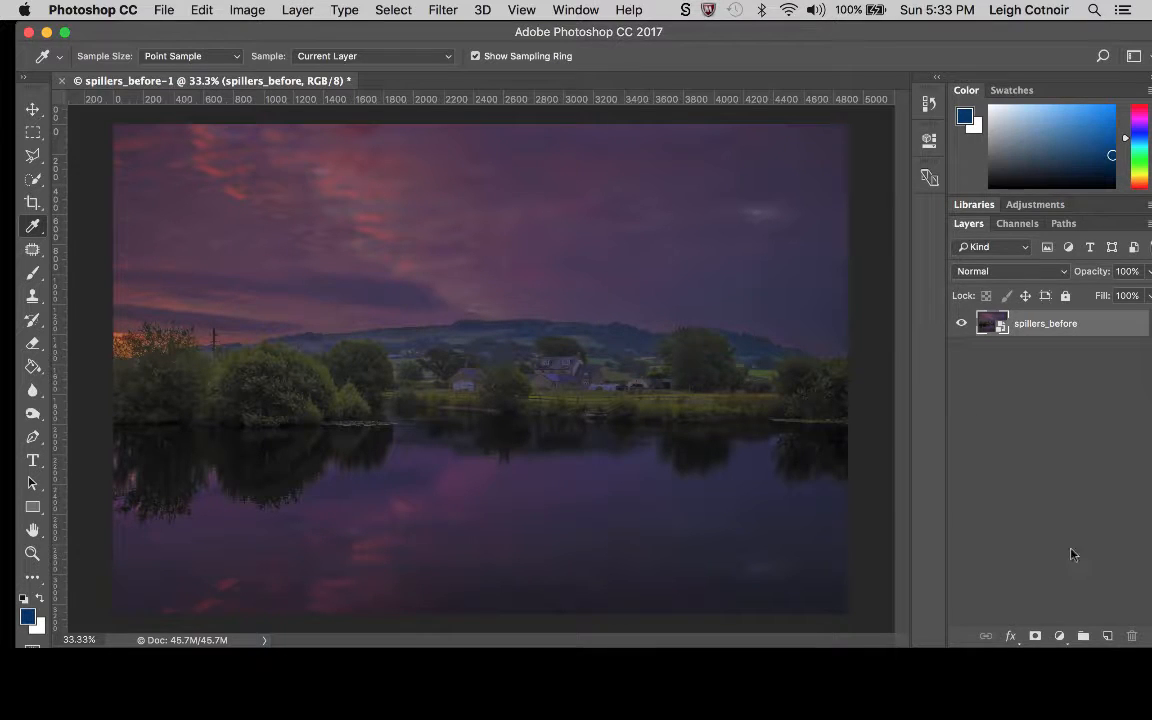
# Add an empty layer above the spillers_before smart object and name it "corrections".
pyautogui.click(1109, 636)
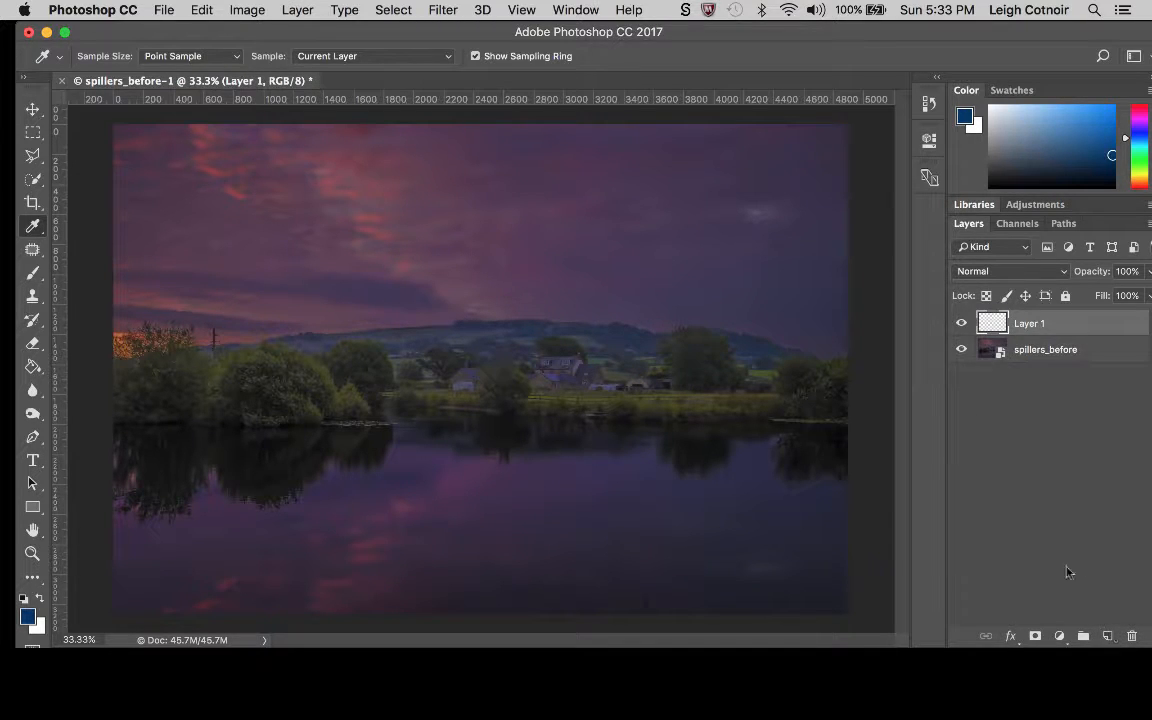
pyautogui.doubleClick(1031, 324)
pyautogui.write('corrections')
pyautogui.press('Return')
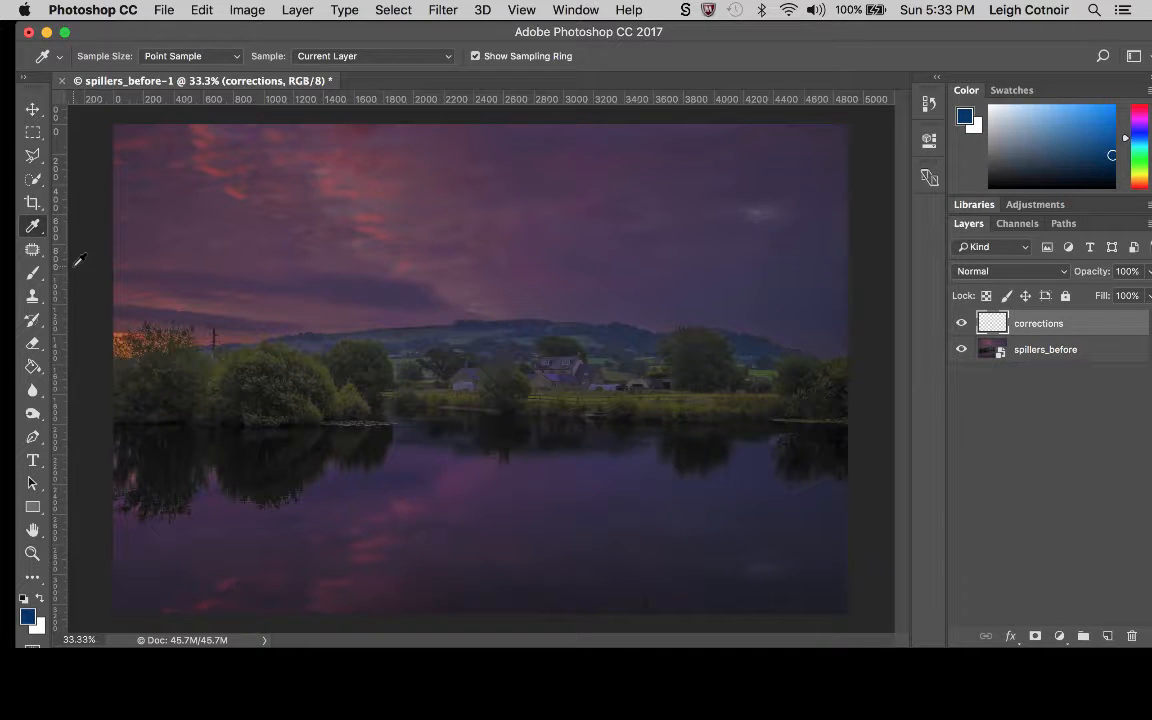
# Choose the Spot Healing Brush in Content-Aware mode and enable Sample All Layers.
pyautogui.click(34, 250)
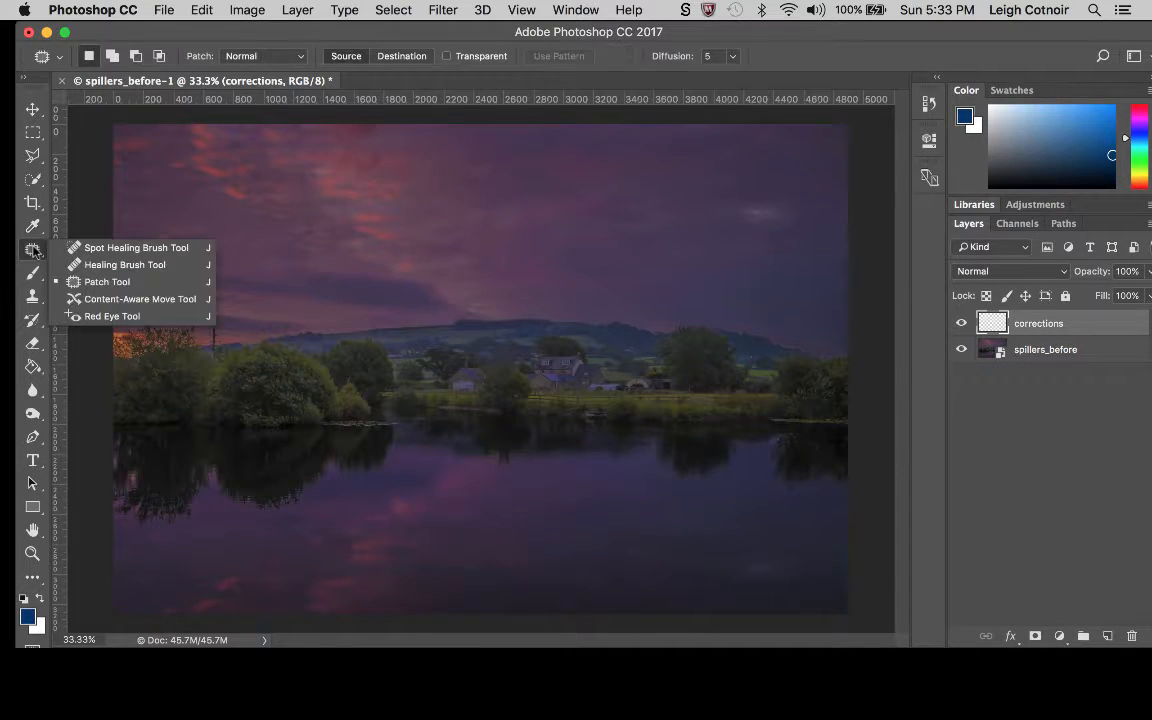
pyautogui.click(70, 265)
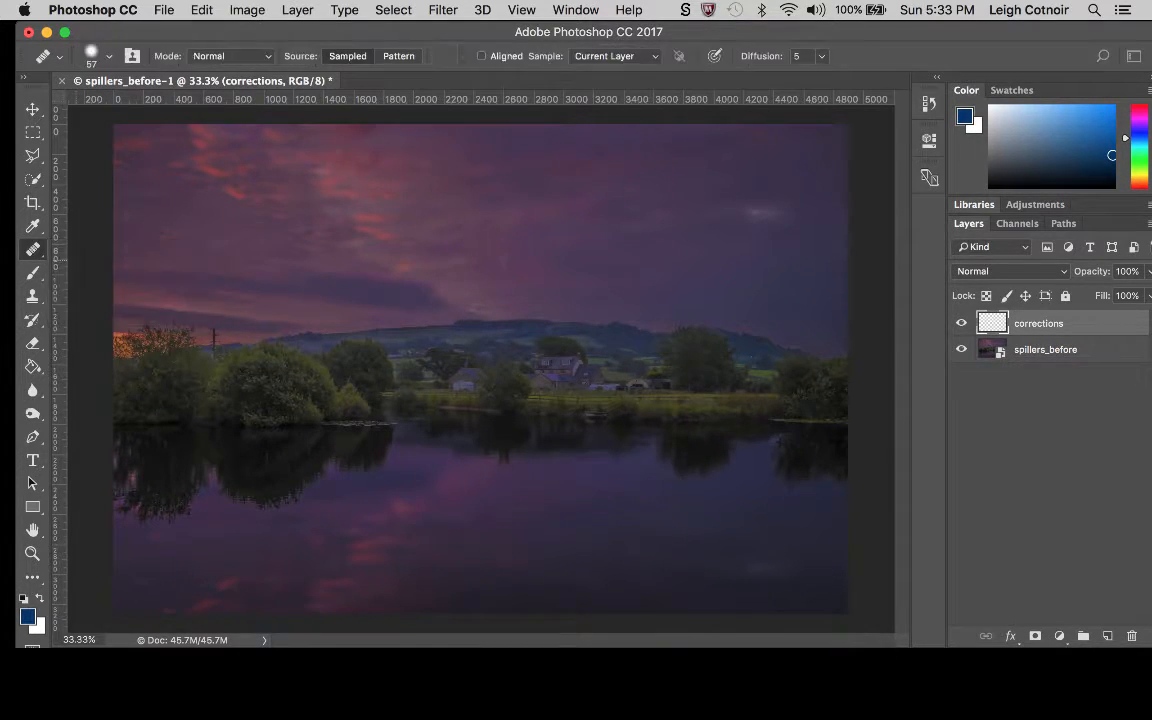
pyautogui.click(32, 249)
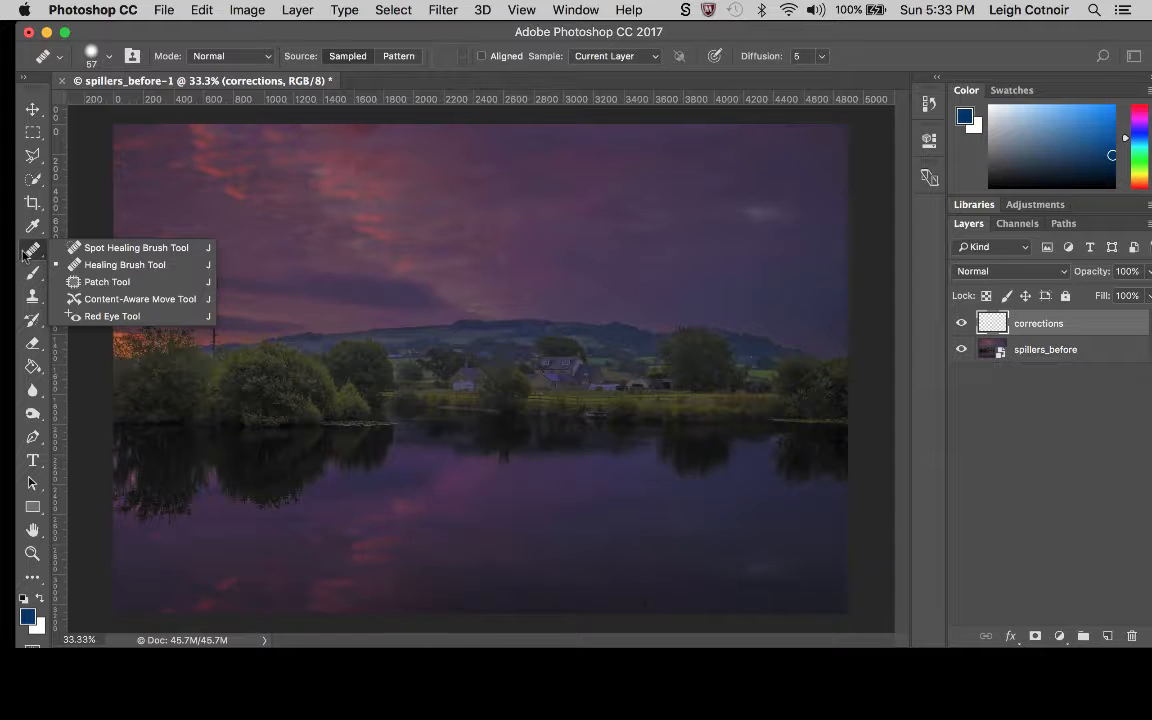
pyautogui.click(76, 248)
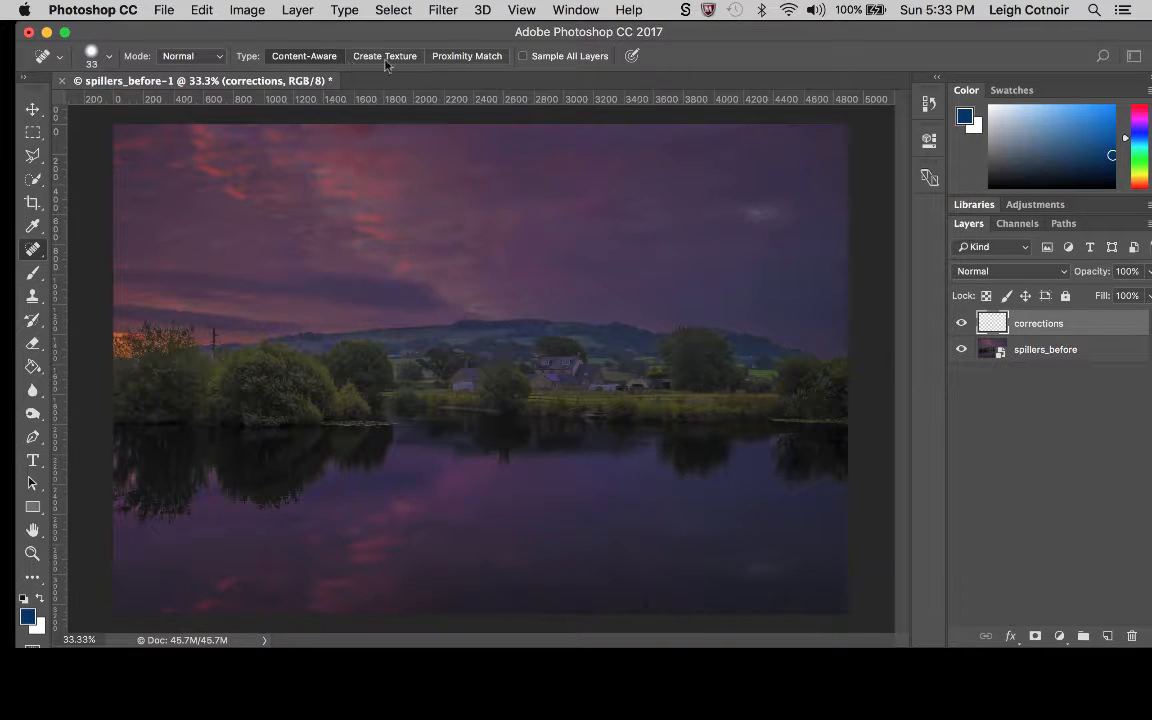
pyautogui.click(522, 56)
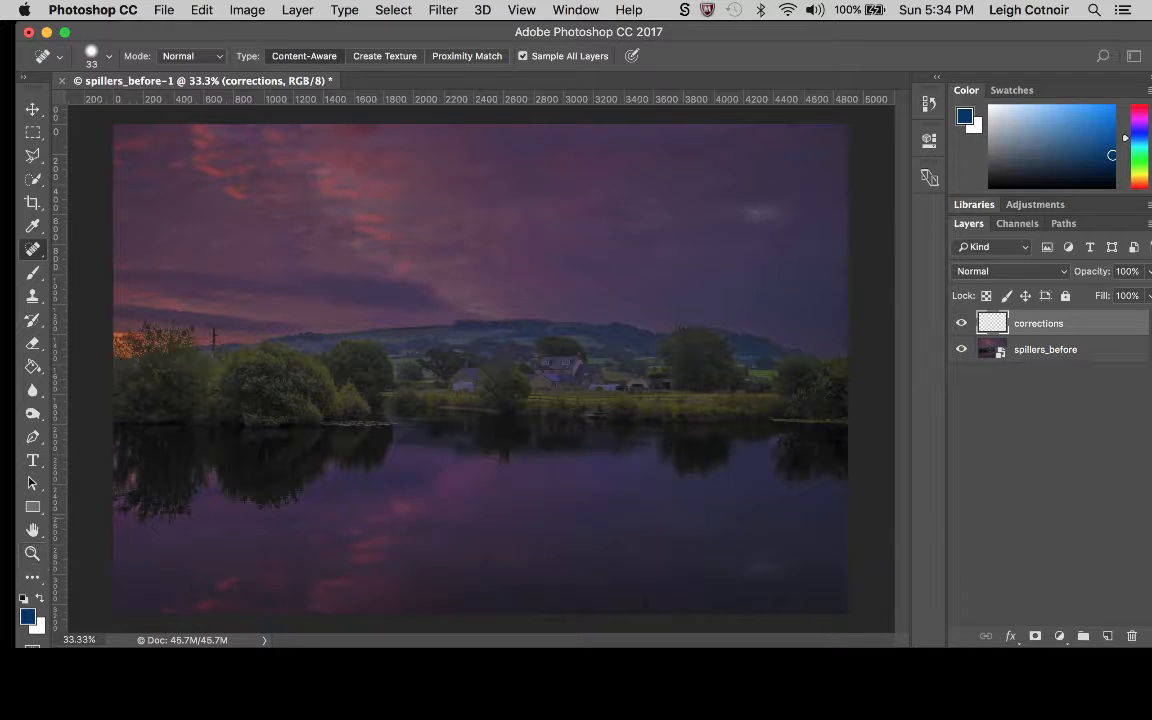
# Spot-heal the power lines and dark specks in the sky near the photo's right edge with a 33 px brush.
pyautogui.scroll(6, 341, 380)
pyautogui.hscroll(-6, 341, 355)
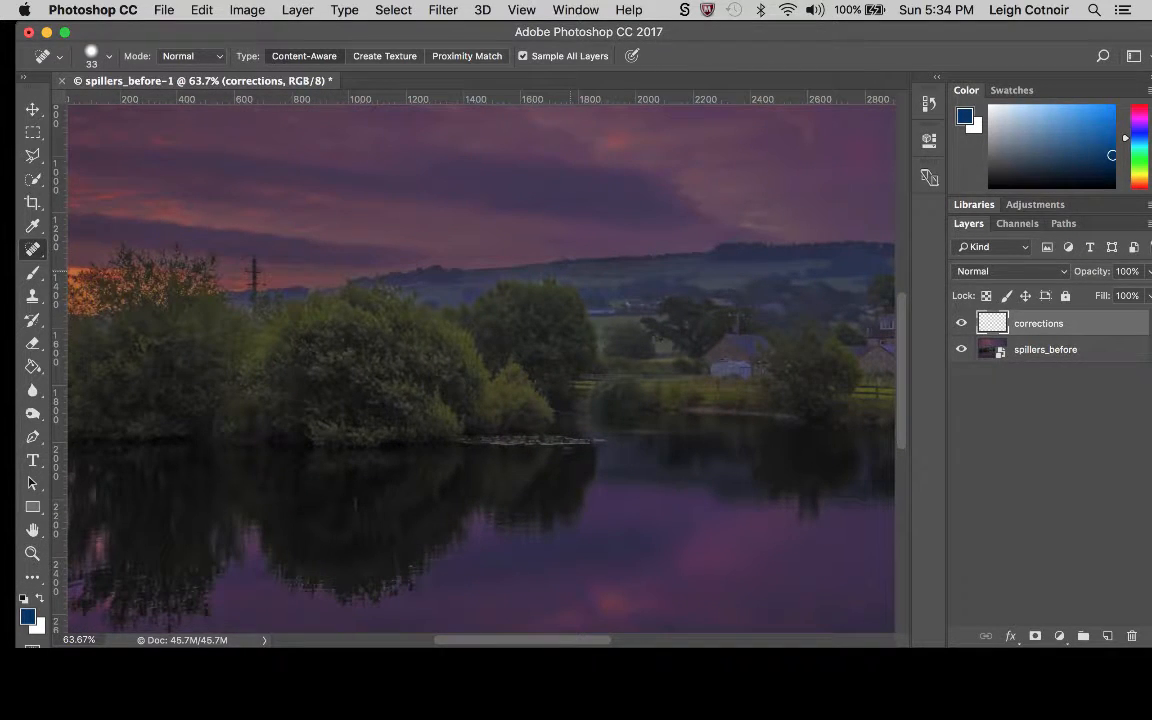
pyautogui.scroll(5, 571, 271)
pyautogui.scroll(5, 571, 271)
pyautogui.hscroll(4, 571, 271)
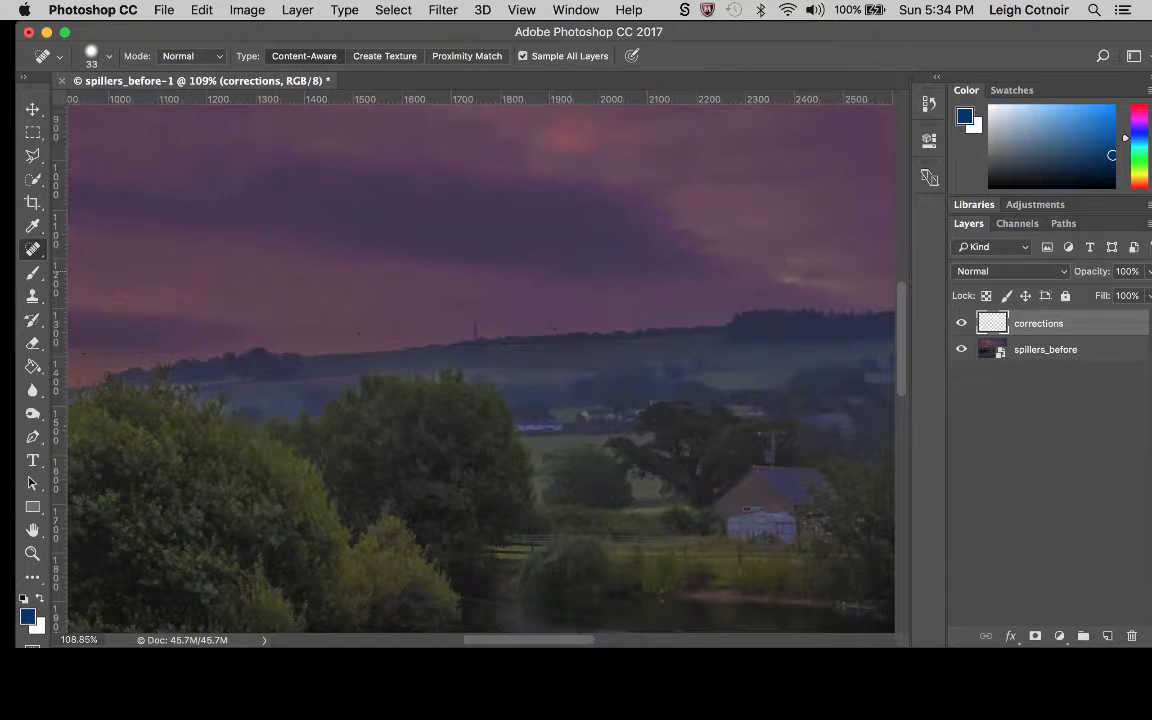
pyautogui.hscroll(15, 480, 365)
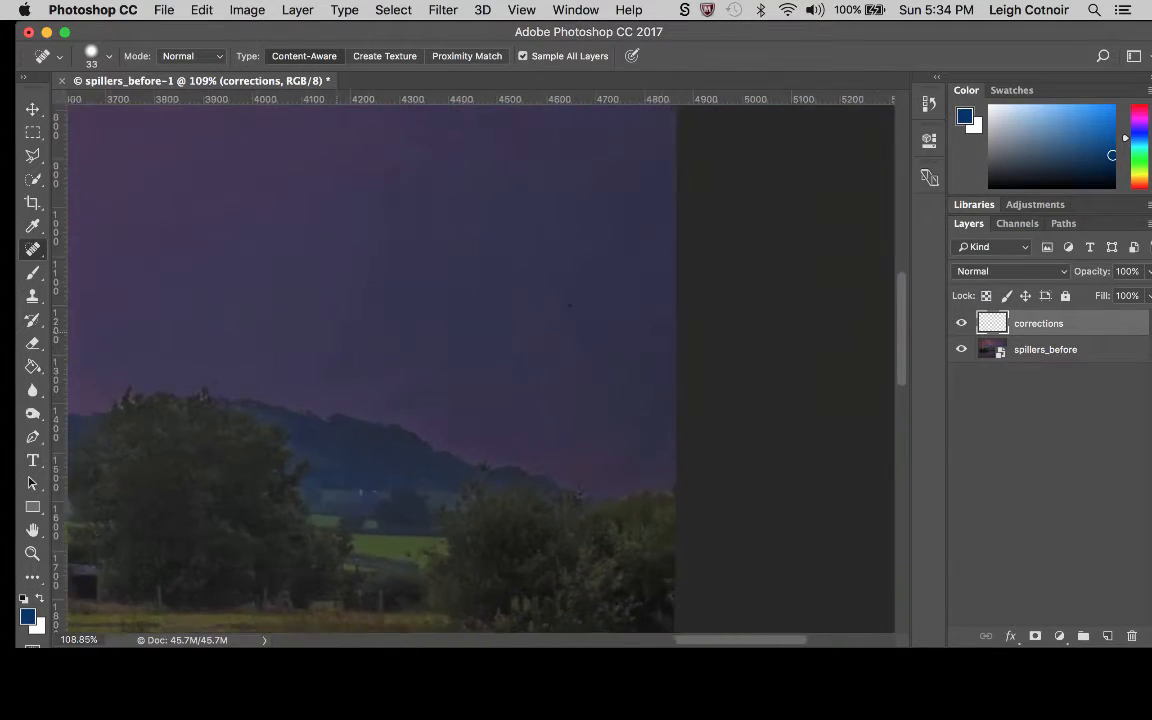
pyautogui.scroll(-3, 480, 365)
pyautogui.hscroll(-5, 480, 365)
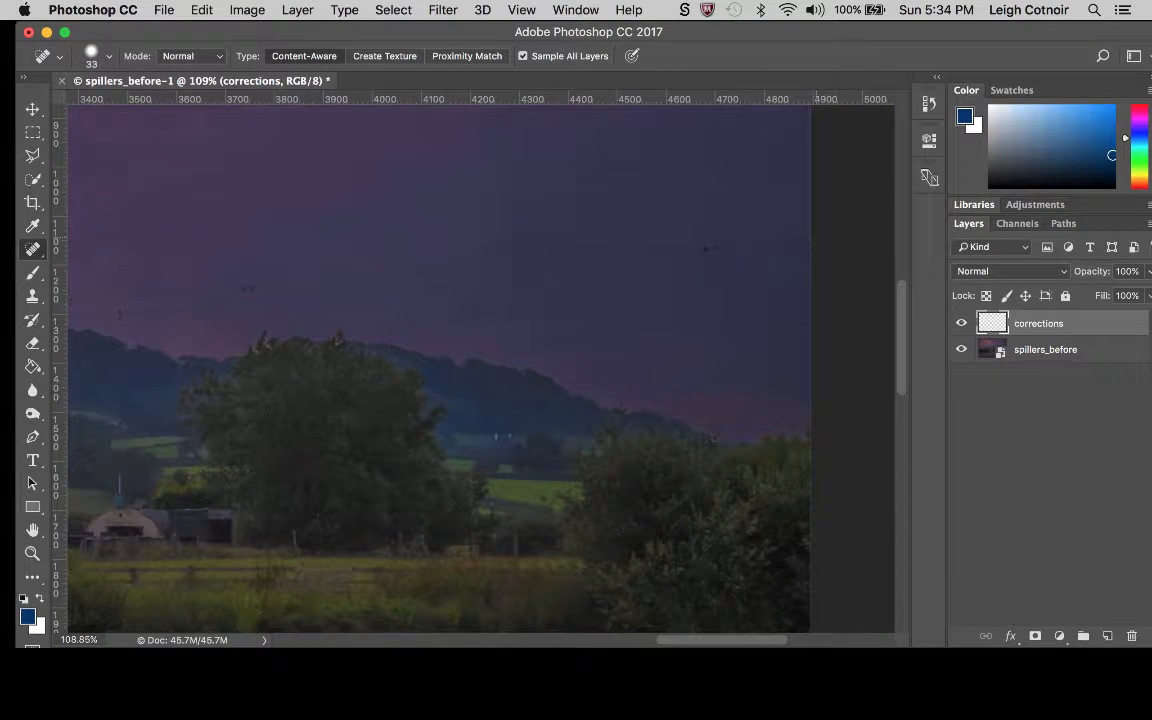
pyautogui.moveTo(805, 236); pyautogui.dragTo(677, 248)
pyautogui.moveTo(806, 246); pyautogui.dragTo(632, 265)
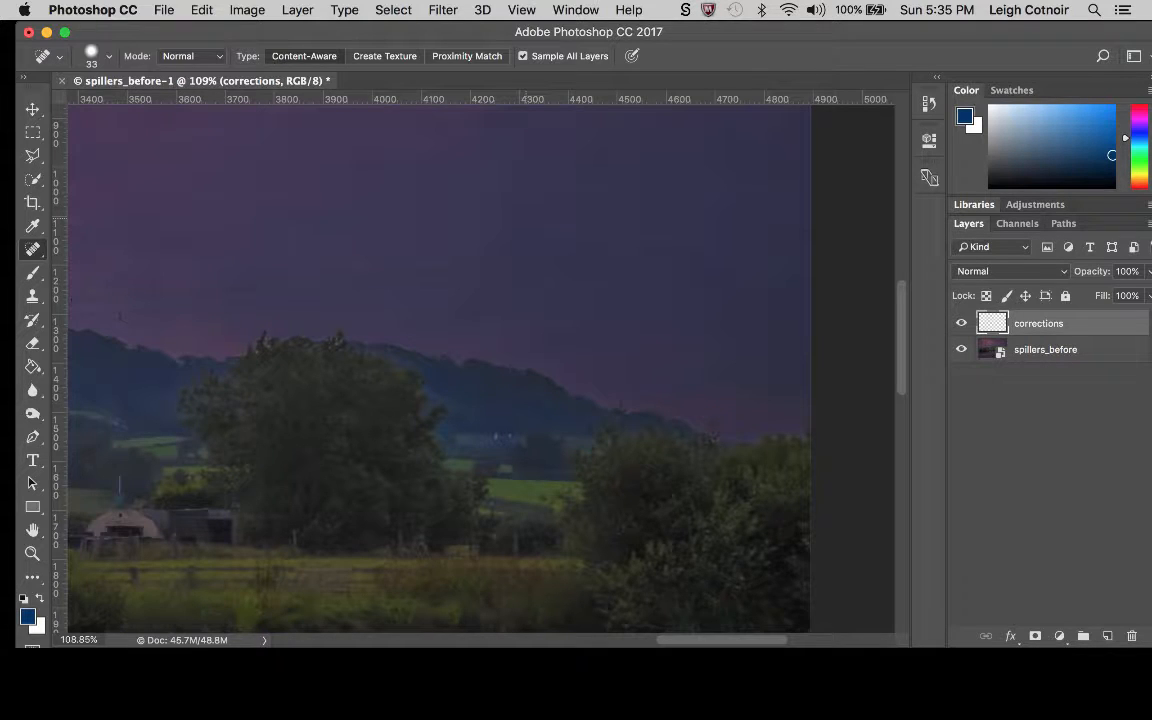
# Enlarge the healing brush to 70 px and paint out the power lines in the sky above the large tree.
pyautogui.press(']')
pyautogui.press(']')
pyautogui.press(']')
pyautogui.moveTo(702, 252); pyautogui.dragTo(393, 277)
pyautogui.moveTo(568, 269); pyautogui.dragTo(472, 276)
pyautogui.scroll(-2, 472, 276)
pyautogui.hscroll(2, 472, 276)
pyautogui.hscroll(-10, 472, 276)
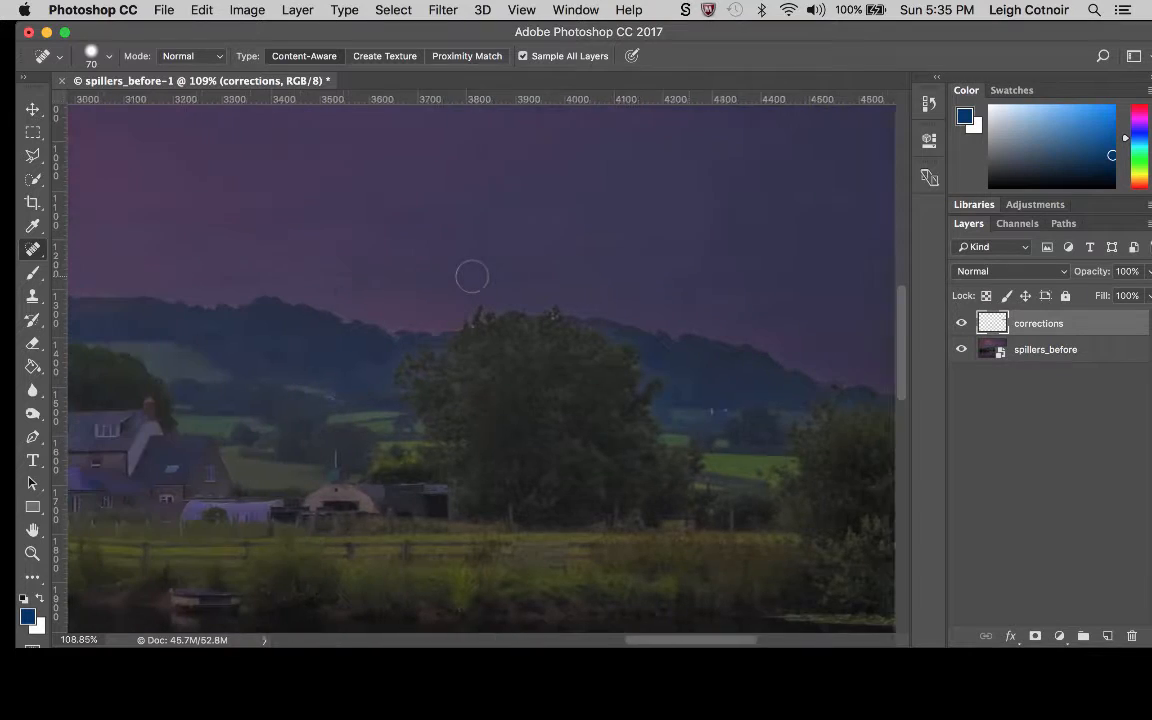
# Spot-heal the wires and dark specks in the sky from the large tree to the ridge on its left.
pyautogui.moveTo(673, 257); pyautogui.dragTo(486, 267)
pyautogui.click(680, 230)
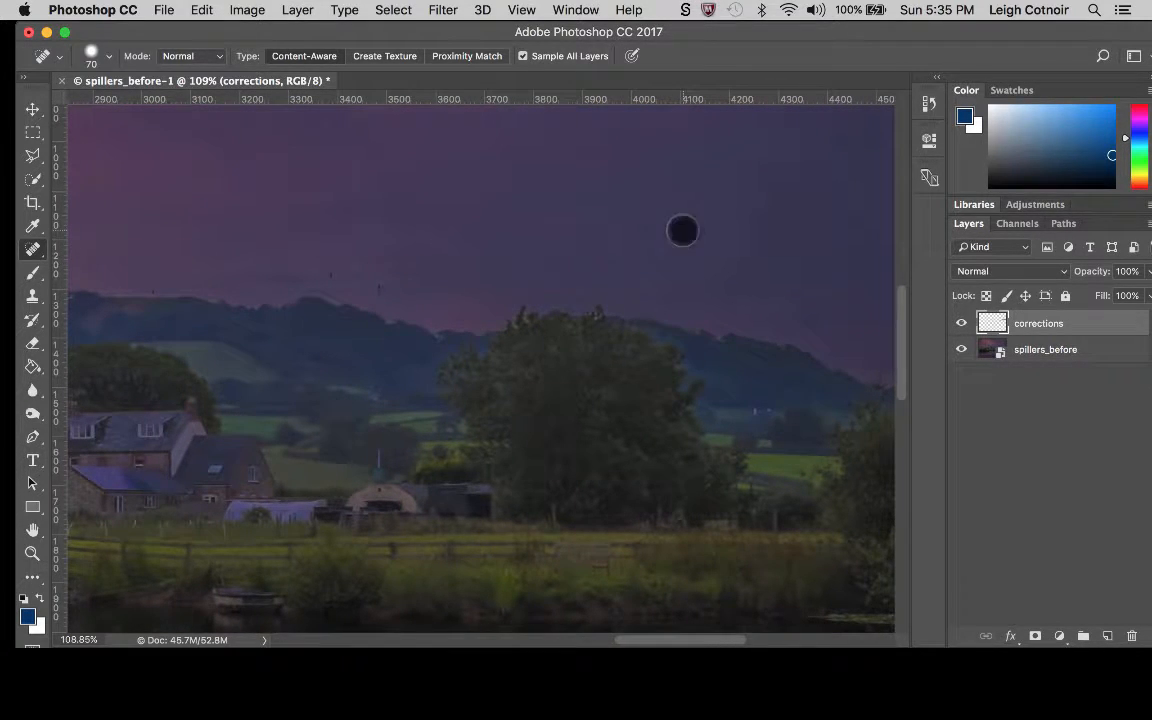
pyautogui.scroll(2, 478, 275)
pyautogui.hscroll(-1, 478, 275)
pyautogui.hscroll(-2, 479, 276)
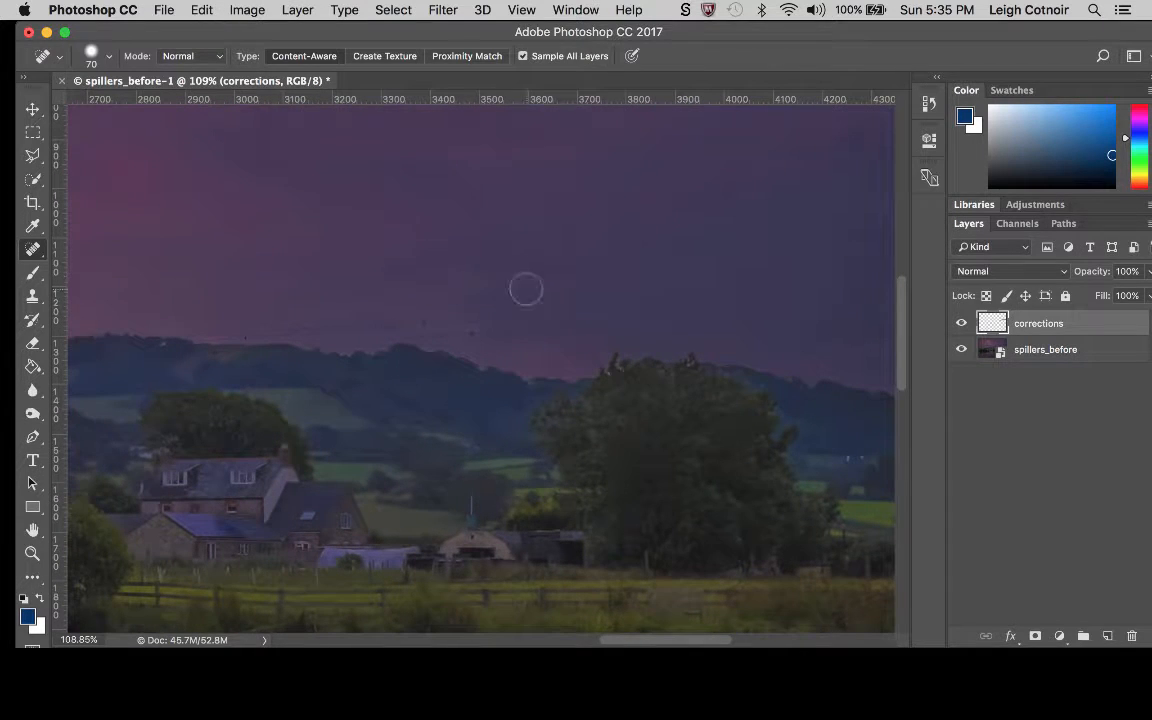
pyautogui.moveTo(643, 319); pyautogui.dragTo(385, 318)
pyautogui.hscroll(-5, 421, 322)
# Undo the last oversized healing stroke and heal the wires above the ridge with a 30 px brush.
pyautogui.moveTo(584, 316); pyautogui.dragTo(489, 325)
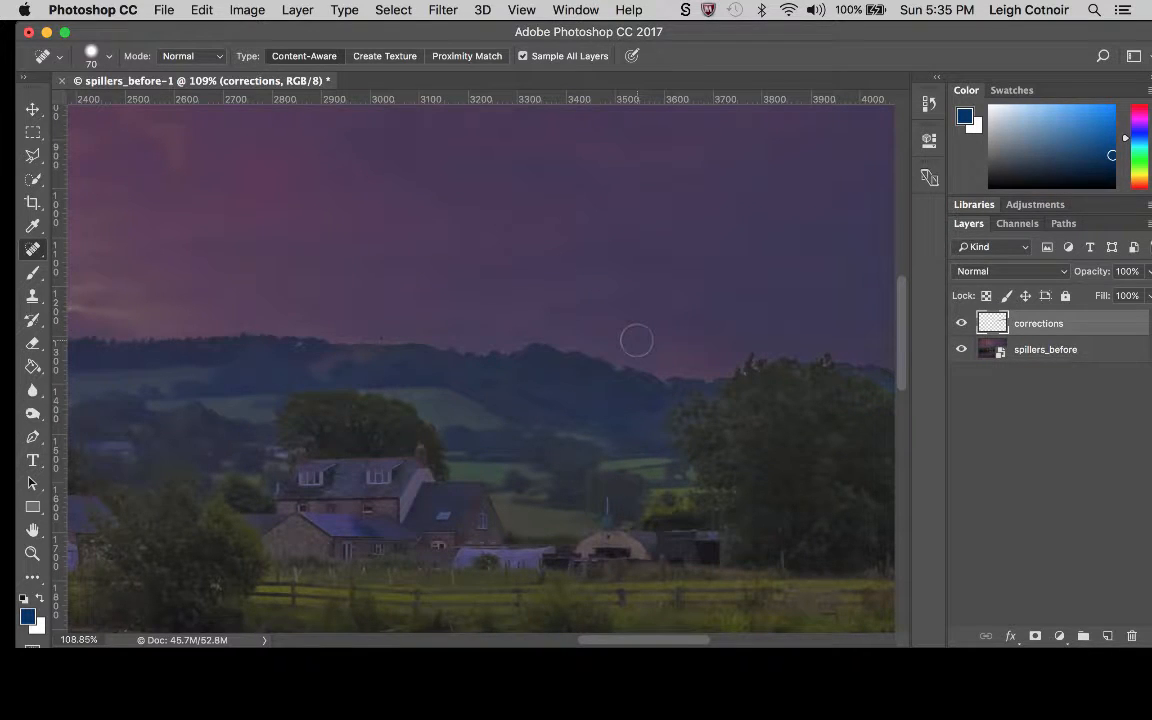
pyautogui.press('super+z')
pyautogui.press('[')
pyautogui.press('[')
pyautogui.press('[')
pyautogui.press('[')
pyautogui.moveTo(613, 318); pyautogui.dragTo(522, 324)
pyautogui.moveTo(632, 330)
pyautogui.mouseDown()
pyautogui.moveTo(556, 319)
pyautogui.moveTo(420, 331)
pyautogui.mouseUp()
pyautogui.hscroll(-3, 480, 365)
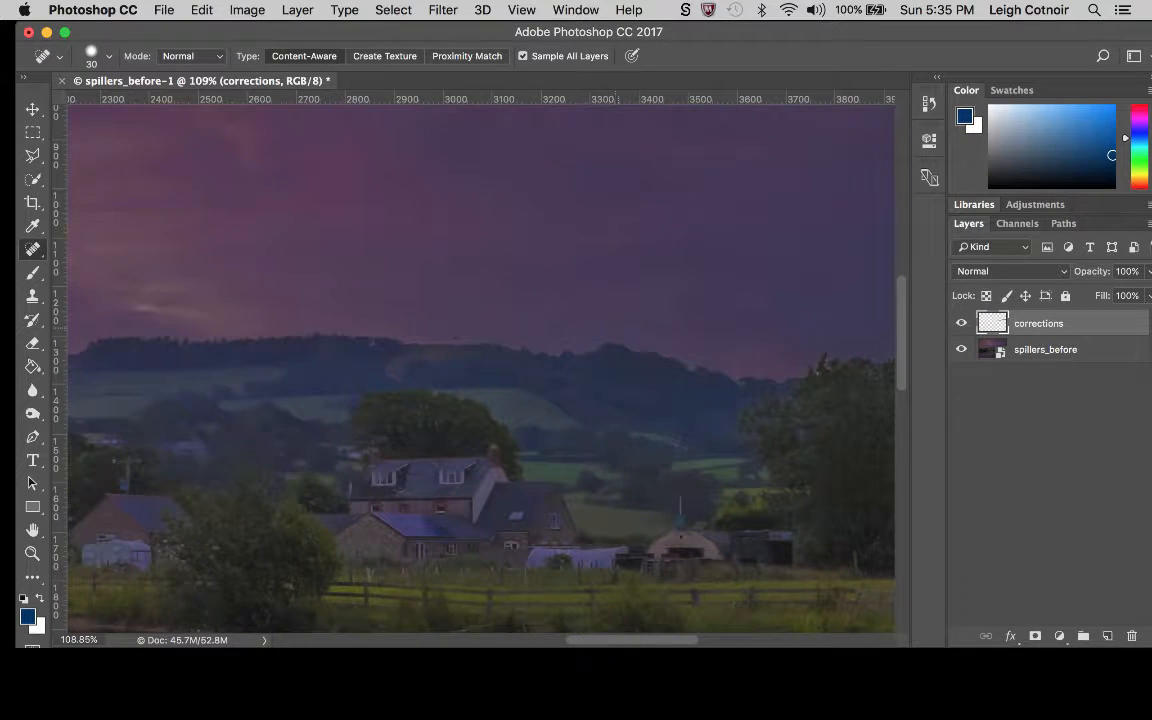
# Shrink the healing brush to 9 px and remove the faint wires just above the wooded ridge.
pyautogui.press('[')
pyautogui.moveTo(612, 327); pyautogui.dragTo(589, 327)
pyautogui.scroll(2, 626, 331)
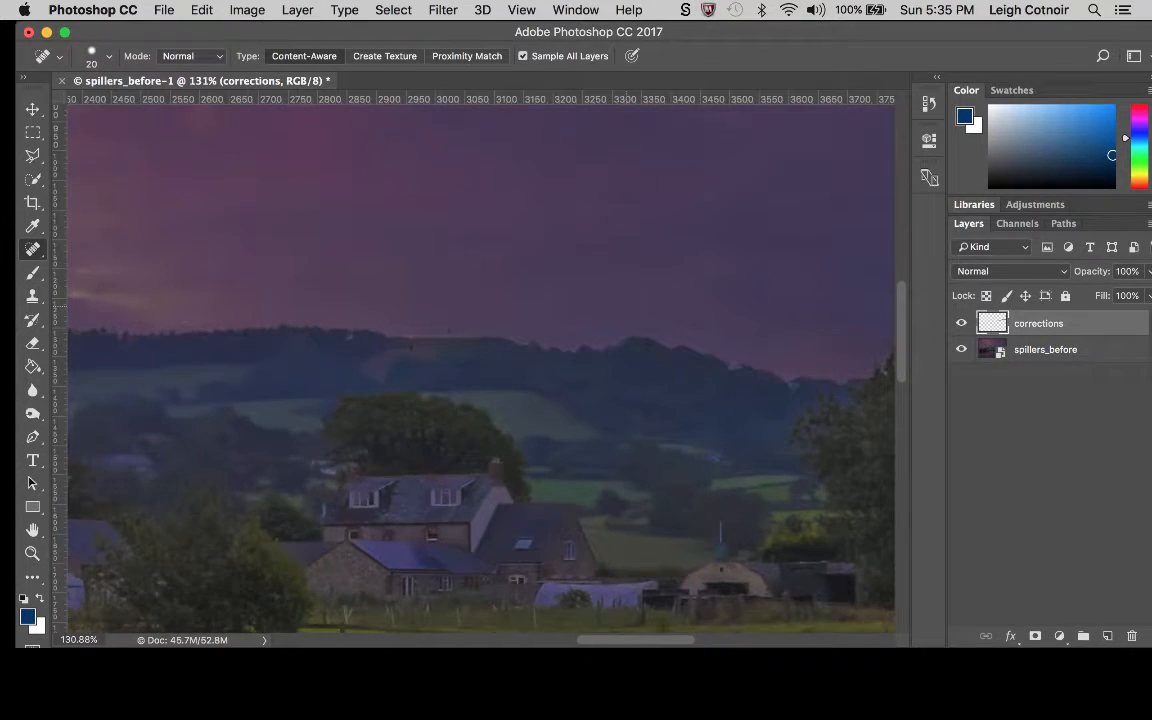
pyautogui.scroll(3, 490, 375)
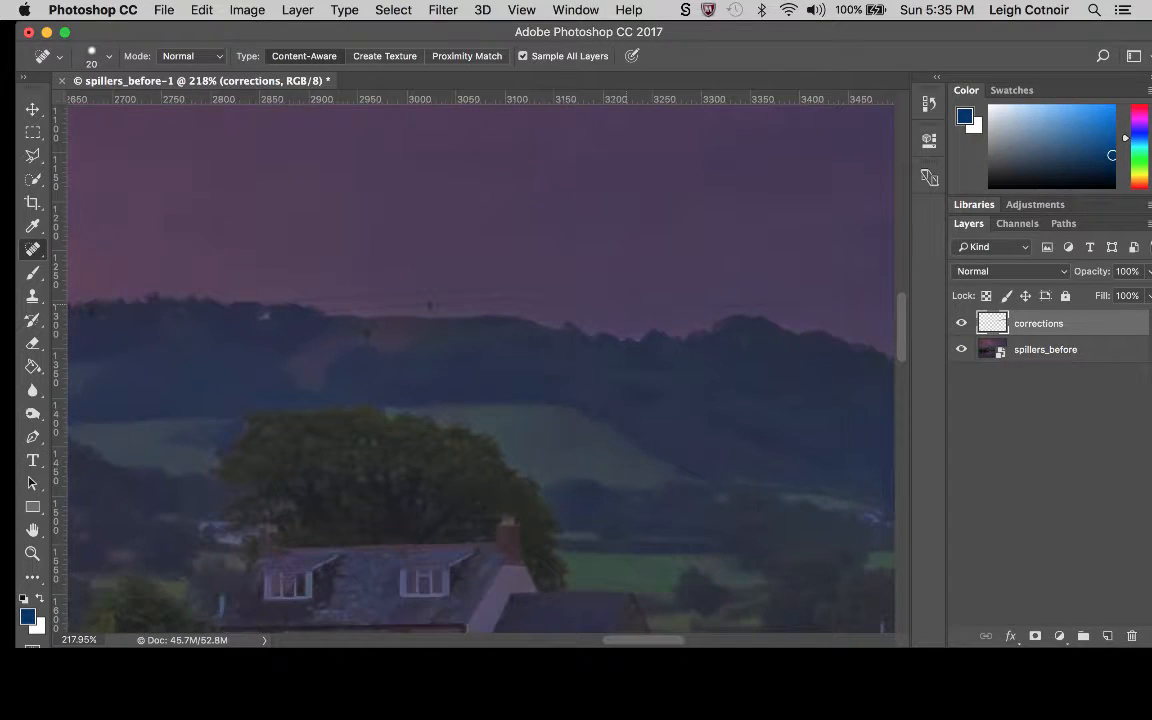
pyautogui.scroll(2, 480, 370)
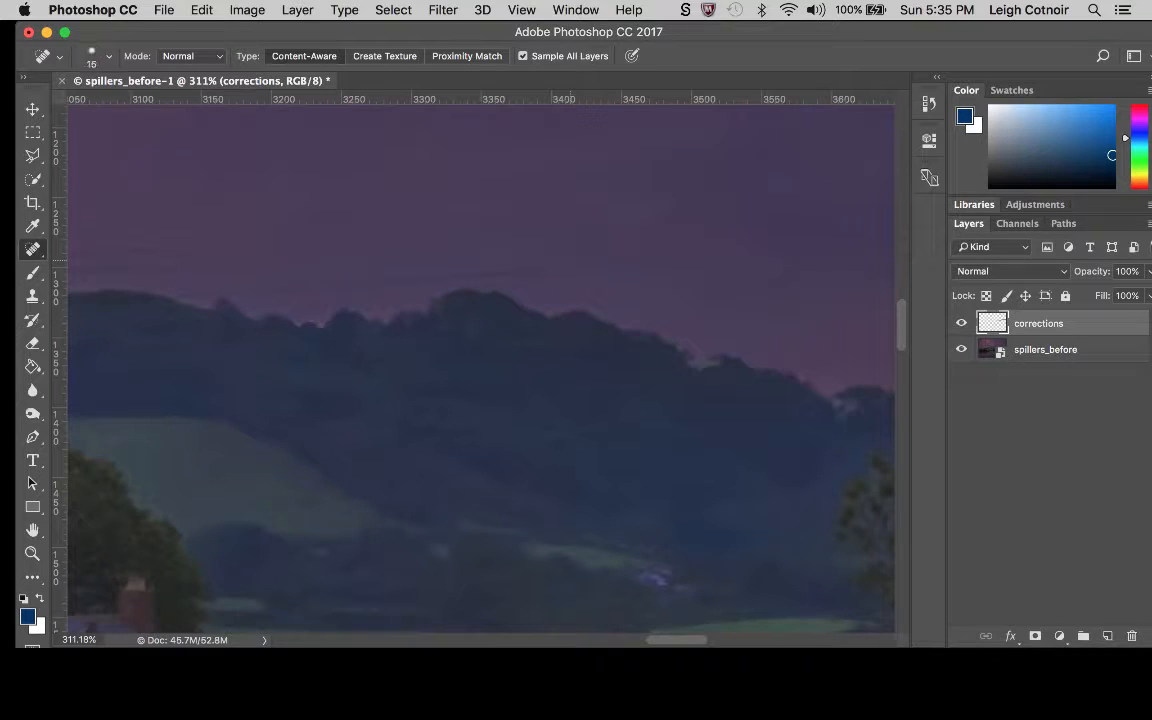
pyautogui.moveTo(550, 265); pyautogui.dragTo(240, 284)
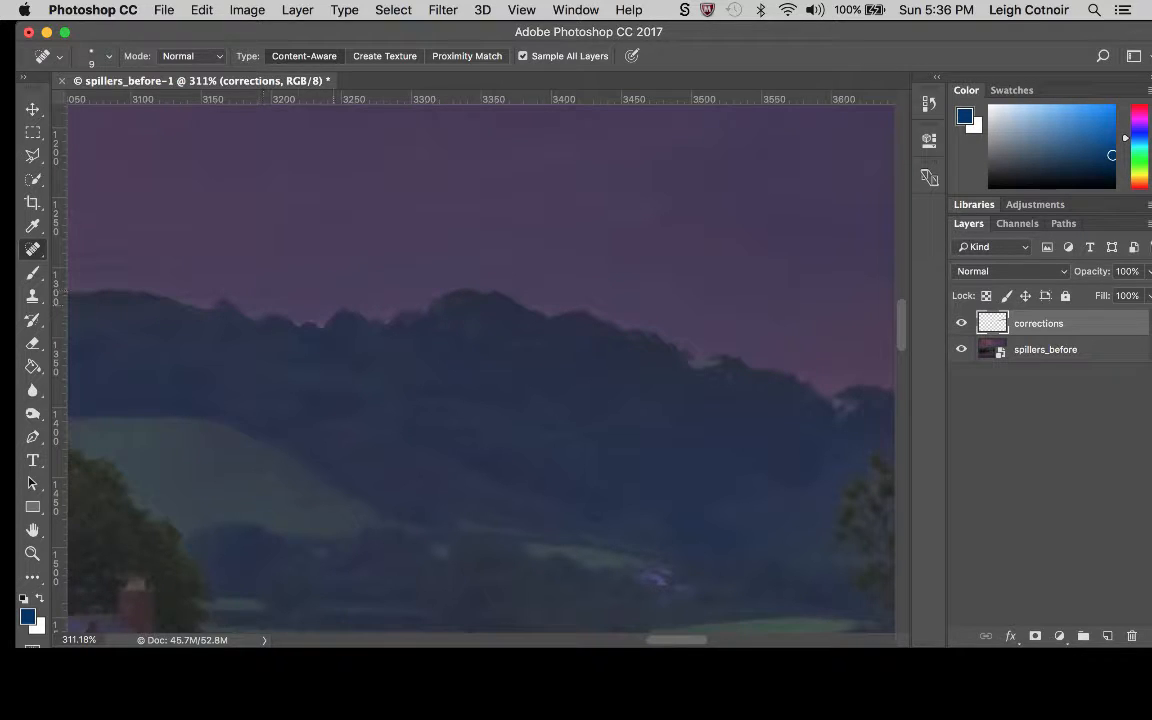
# Spot-heal the remaining wires and the dark speck along the skyline above the tree behind the farmhouse.
pyautogui.hscroll(-5, 480, 360)
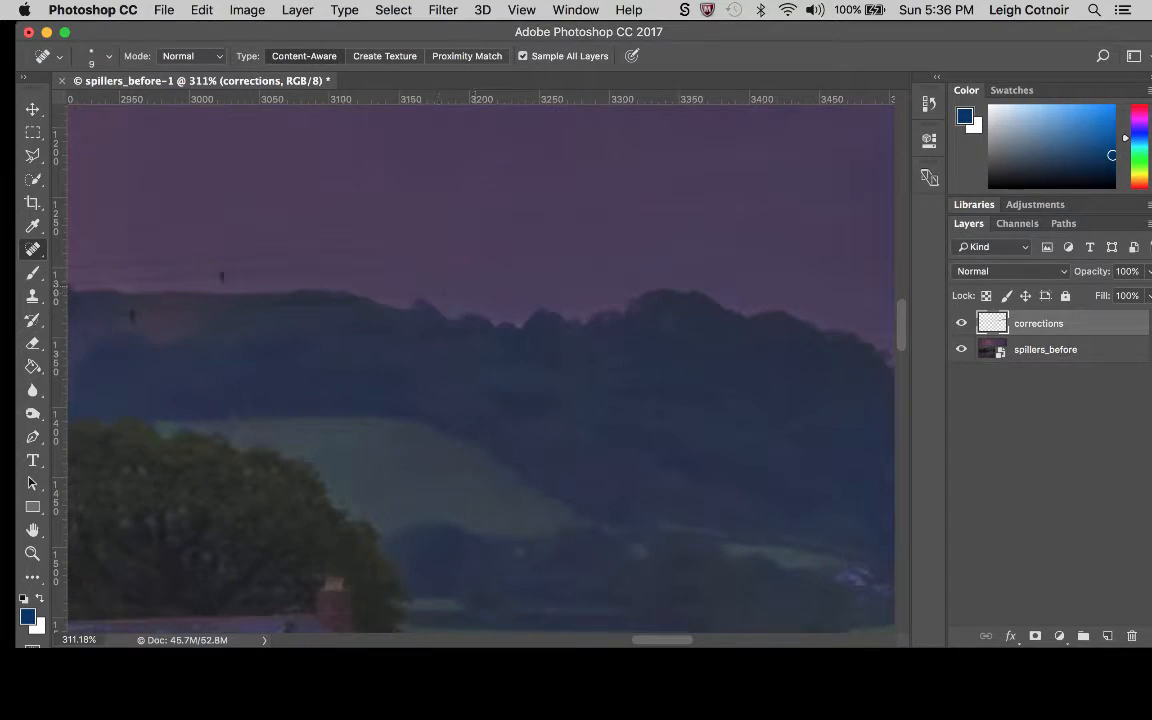
pyautogui.moveTo(468, 292); pyautogui.dragTo(310, 250)
pyautogui.hscroll(-3, 343, 254)
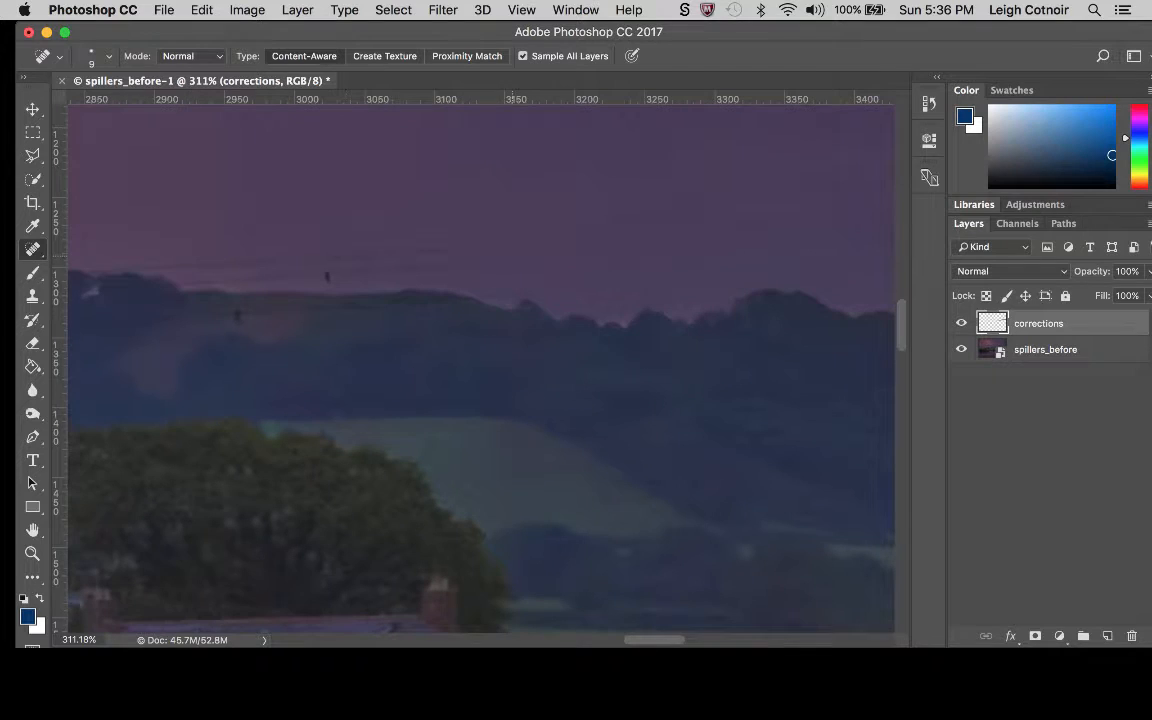
pyautogui.click(504, 294)
pyautogui.moveTo(468, 248); pyautogui.dragTo(184, 263)
pyautogui.moveTo(458, 265); pyautogui.dragTo(290, 268)
pyautogui.moveTo(335, 272); pyautogui.dragTo(224, 280)
pyautogui.hscroll(-3, 480, 370)
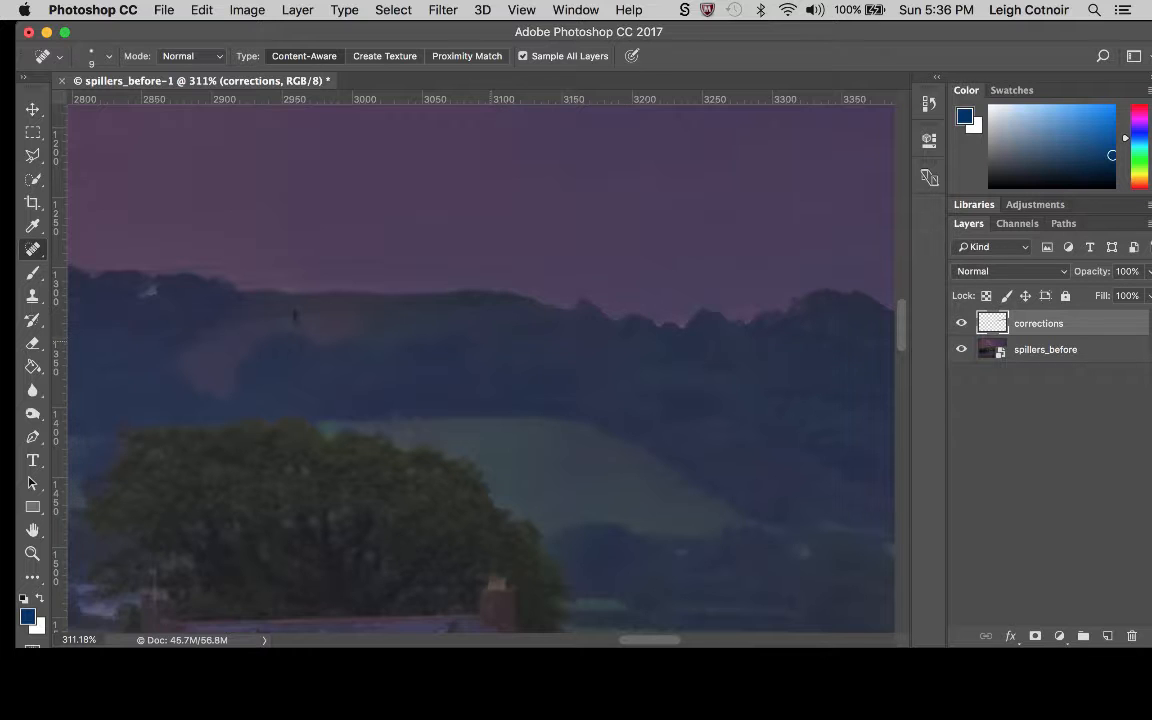
# Spot-heal the wire remains across the hillside just below the ridge, beside the small dark post mark.
pyautogui.scroll(-5, 480, 370)
pyautogui.scroll(5, 480, 370)
pyautogui.hscroll(-2, 480, 370)
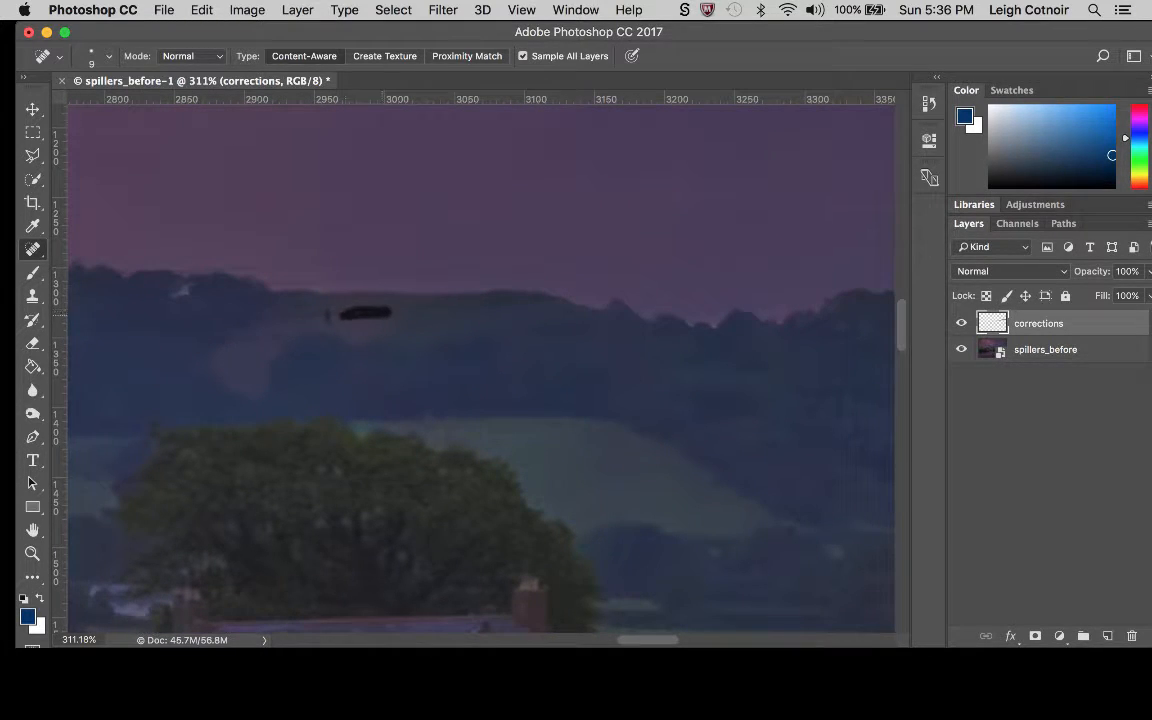
pyautogui.moveTo(382, 313); pyautogui.dragTo(344, 314)
pyautogui.moveTo(484, 304); pyautogui.dragTo(519, 301)
pyautogui.moveTo(441, 304); pyautogui.dragTo(431, 300)
# Set up the Clone Stamp to sample All Layers with a 10 px brush.
pyautogui.click(33, 249)
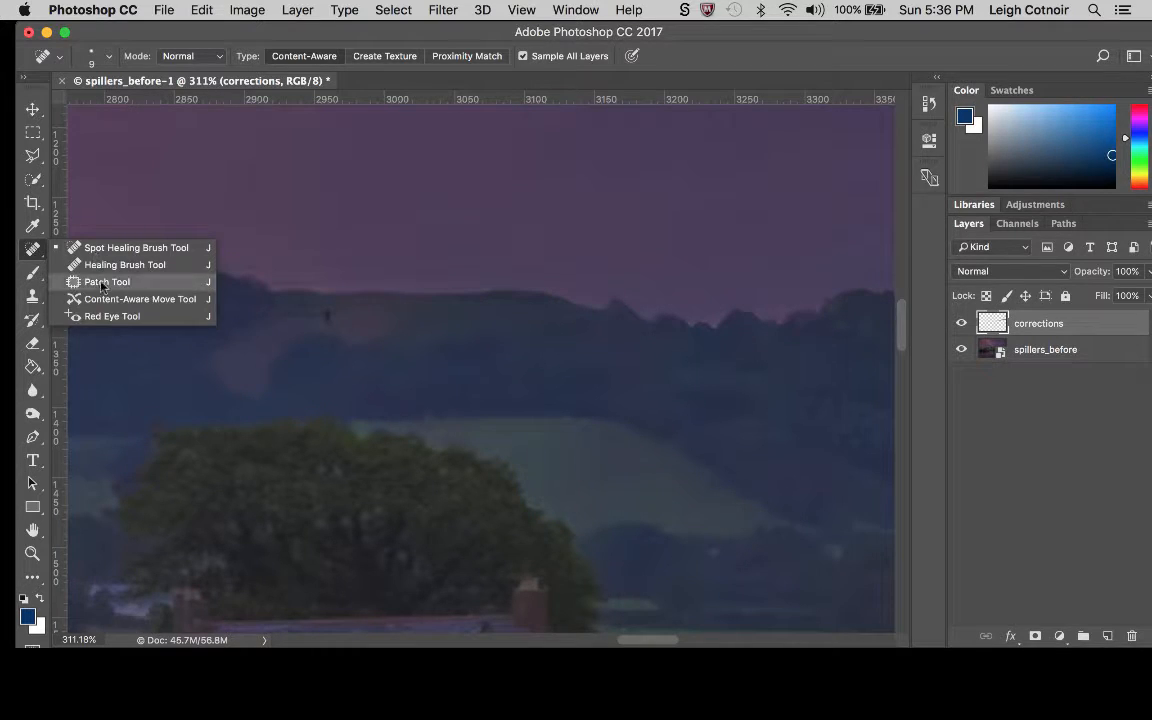
pyautogui.click(39, 252)
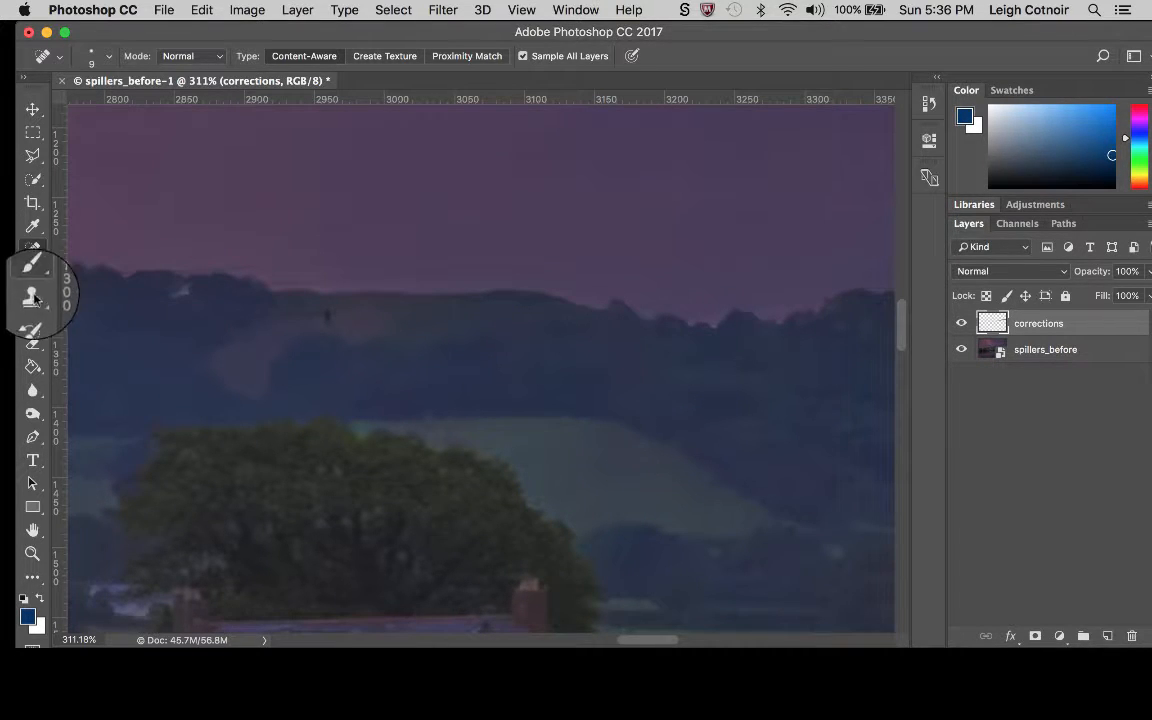
pyautogui.click(33, 296)
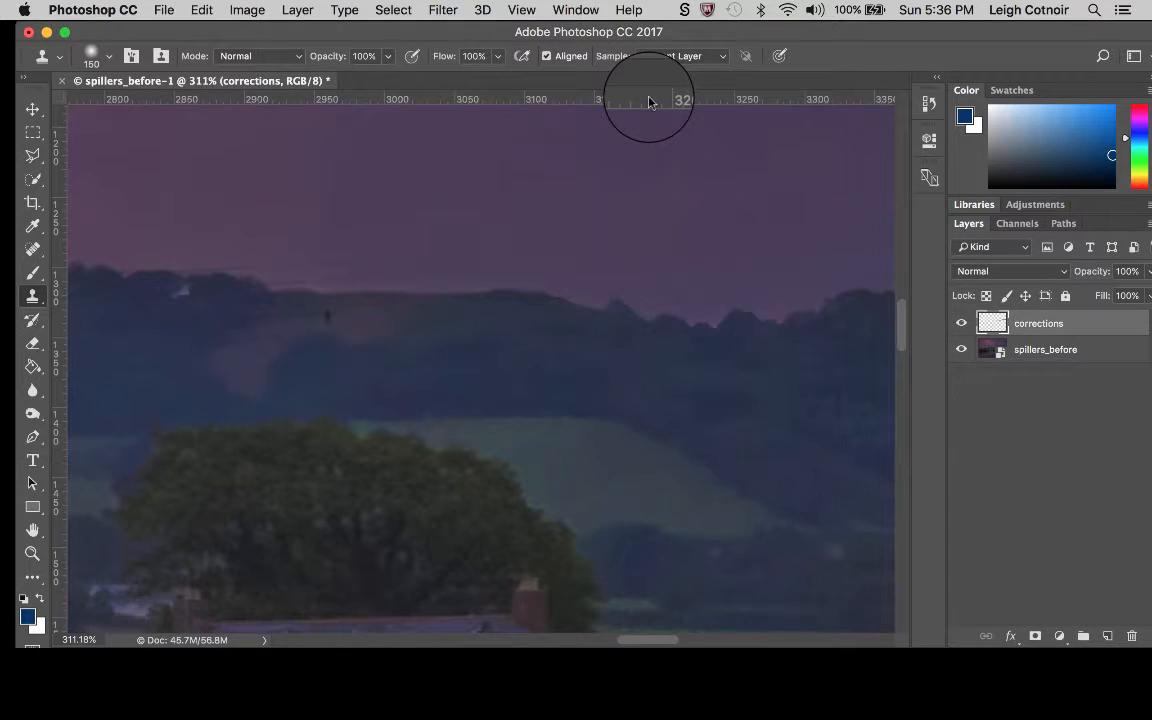
pyautogui.click(710, 57)
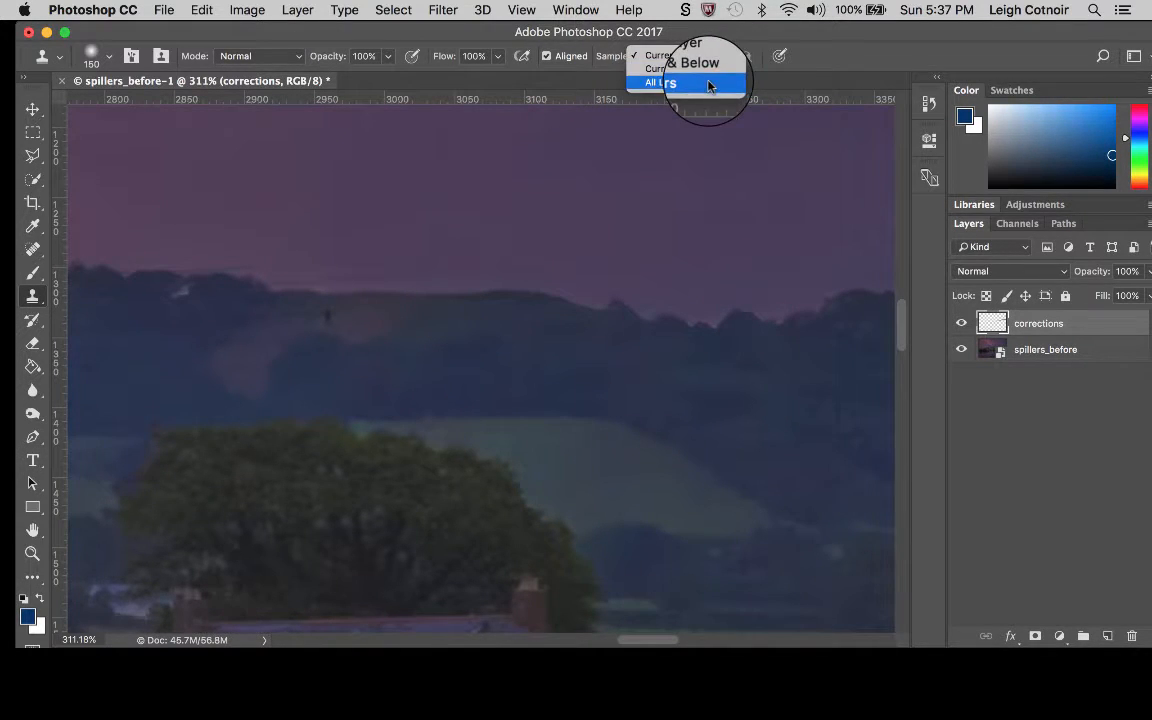
pyautogui.click(700, 82)
pyautogui.moveTo(594, 317); pyautogui.dragTo(592, 320)
pyautogui.press('[')
pyautogui.press('[')
pyautogui.press('[')
pyautogui.press('[')
pyautogui.press('[')
pyautogui.press('[')
pyautogui.press('[')
pyautogui.press('[')
pyautogui.press('[')
pyautogui.press('[')
pyautogui.press('[')
pyautogui.press('[')
pyautogui.press('[')
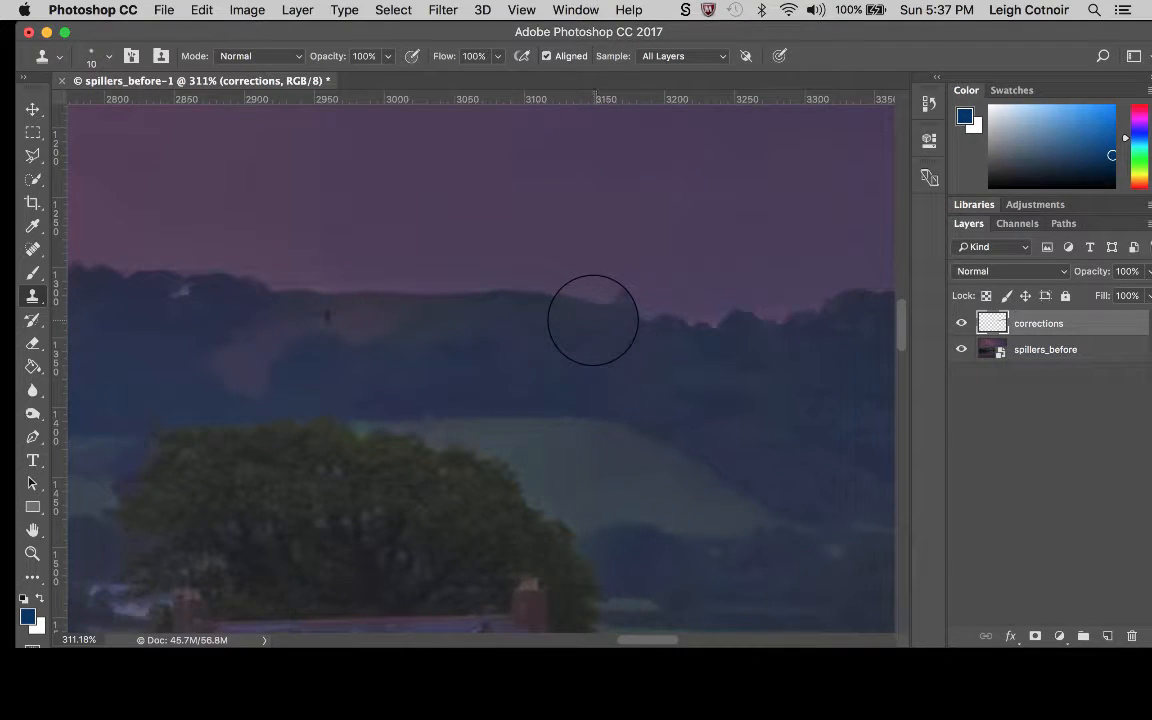
pyautogui.click(631, 293)
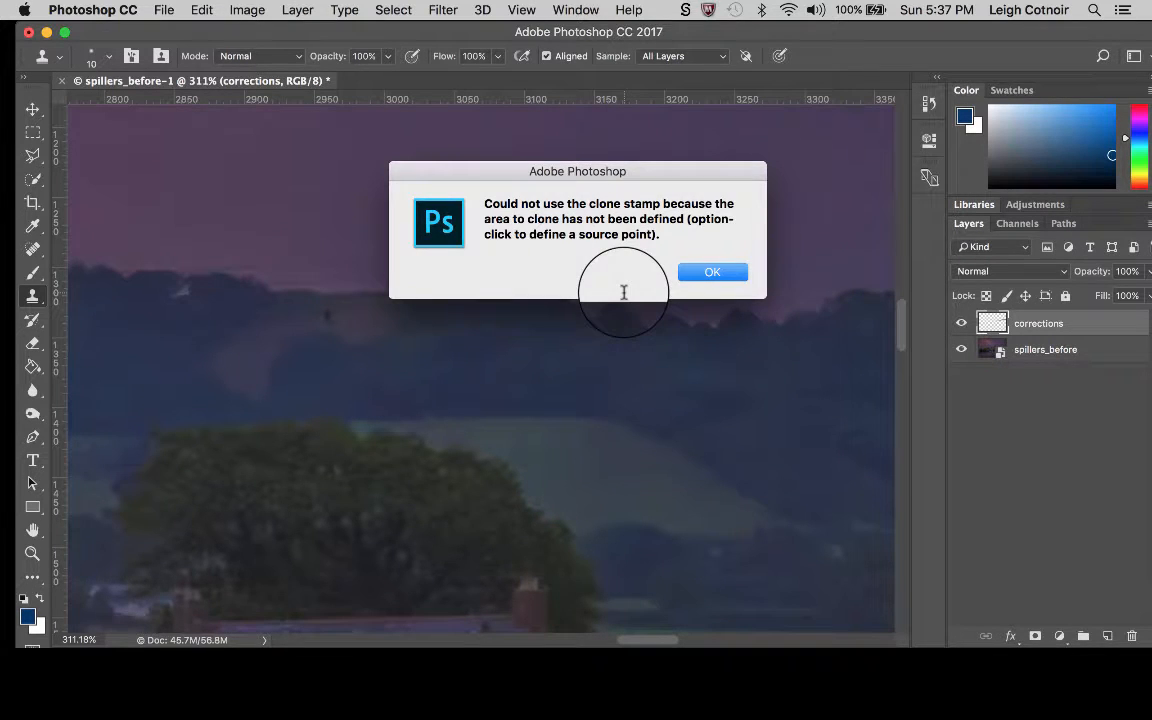
pyautogui.click(714, 275)
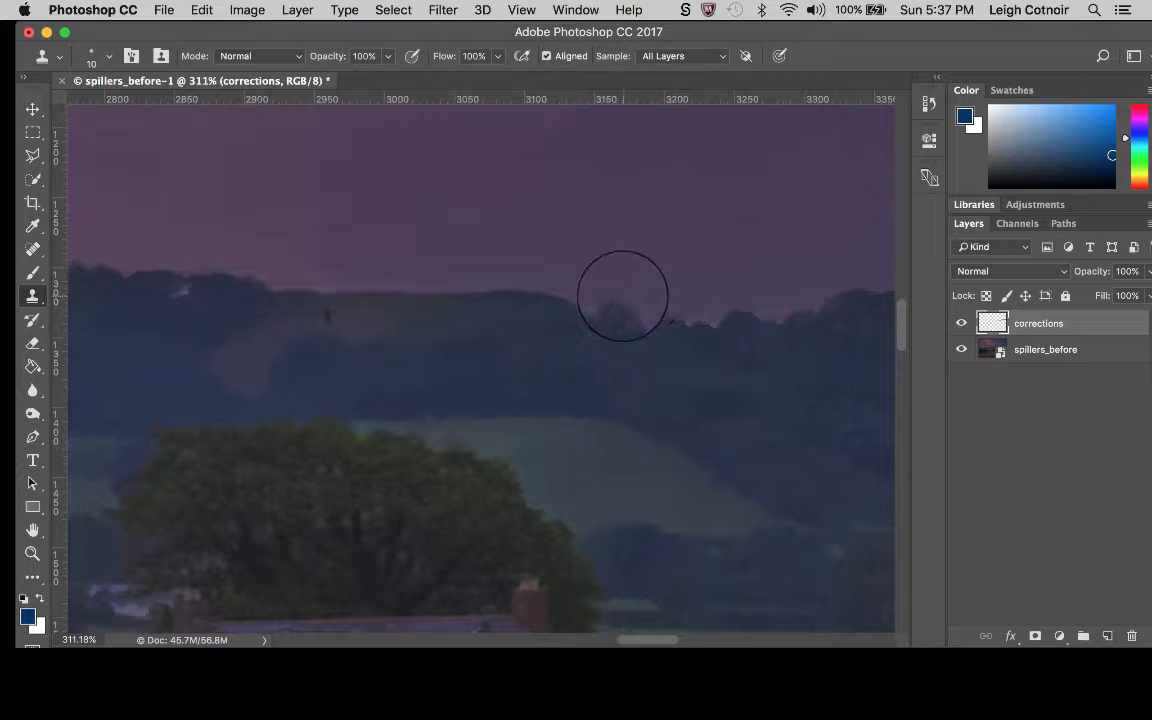
# Clone nearby hillside texture over the small dark post mark just below the ridge.
pyautogui.scroll(4, 622, 296)
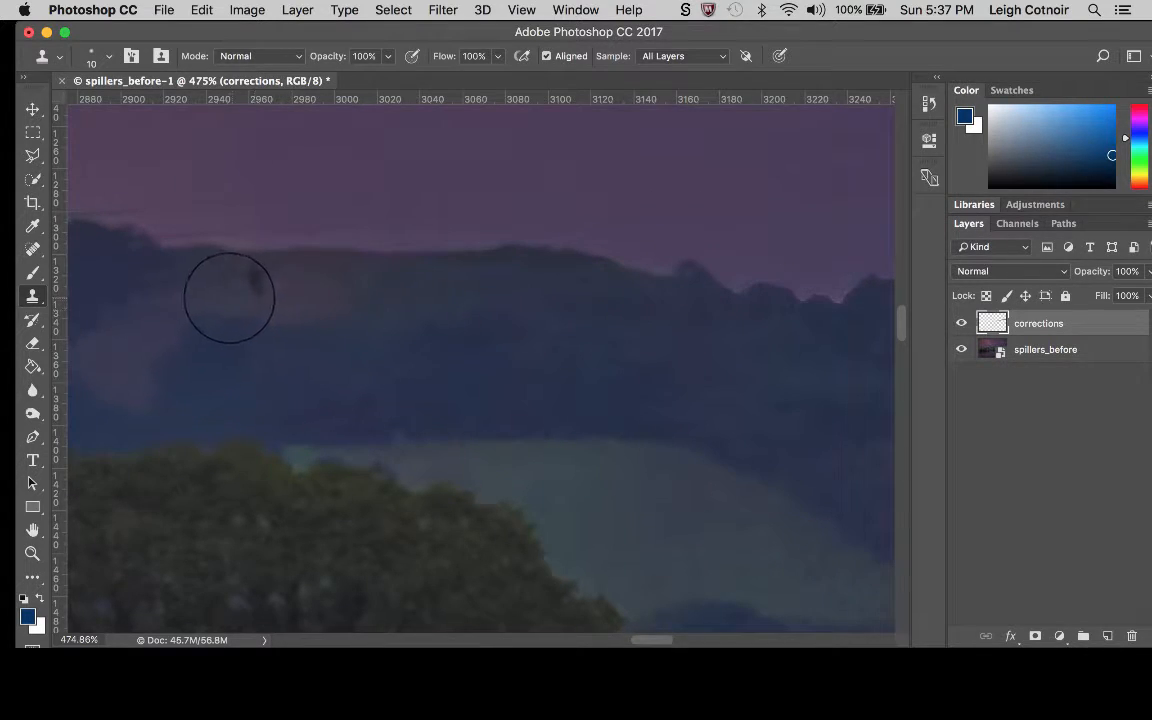
pyautogui.keyDown('alt'); pyautogui.click(228, 297); pyautogui.keyUp('alt')
pyautogui.click(249, 293)
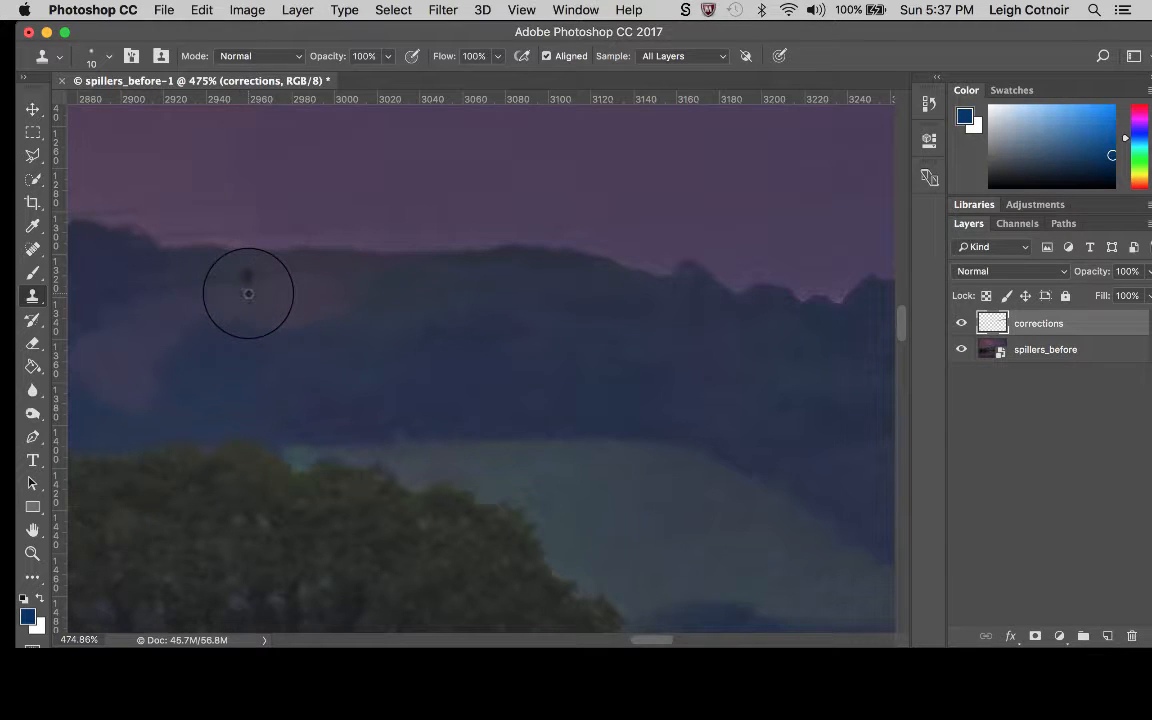
pyautogui.keyDown('alt'); pyautogui.click(237, 293); pyautogui.keyUp('alt')
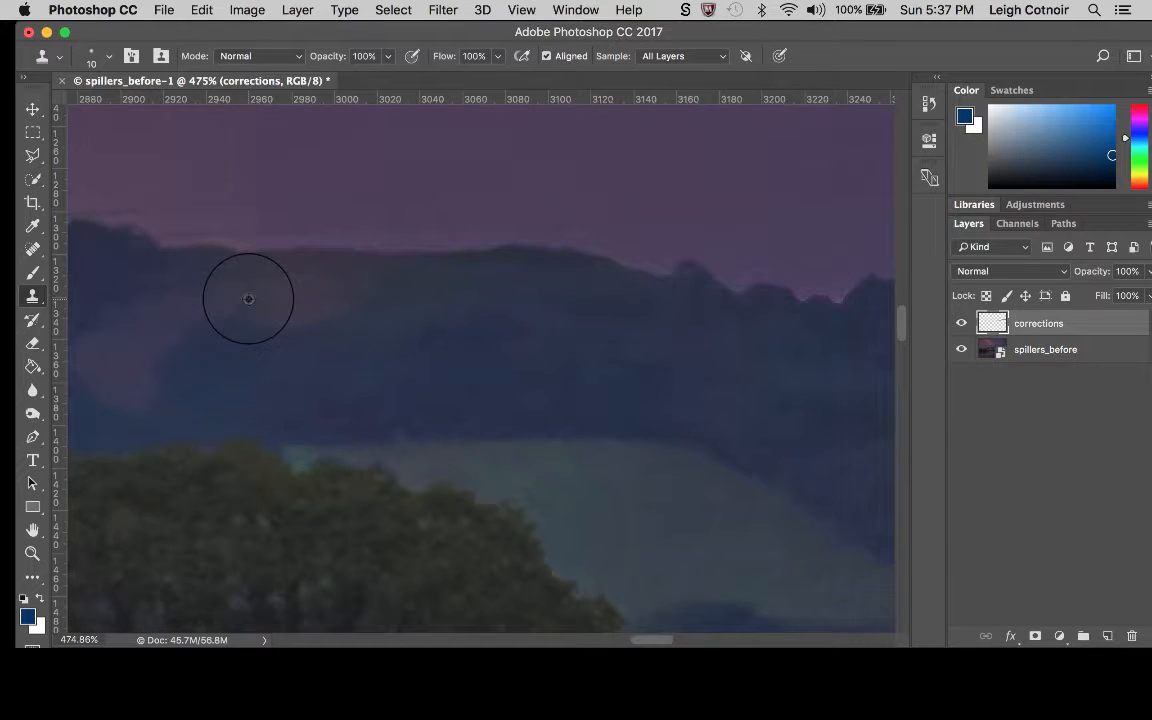
pyautogui.keyDown('alt'); pyautogui.click(248, 299); pyautogui.keyUp('alt')
pyautogui.click(247, 285)
pyautogui.keyDown('alt'); pyautogui.click(272, 316); pyautogui.keyUp('alt')
pyautogui.click(272, 312)
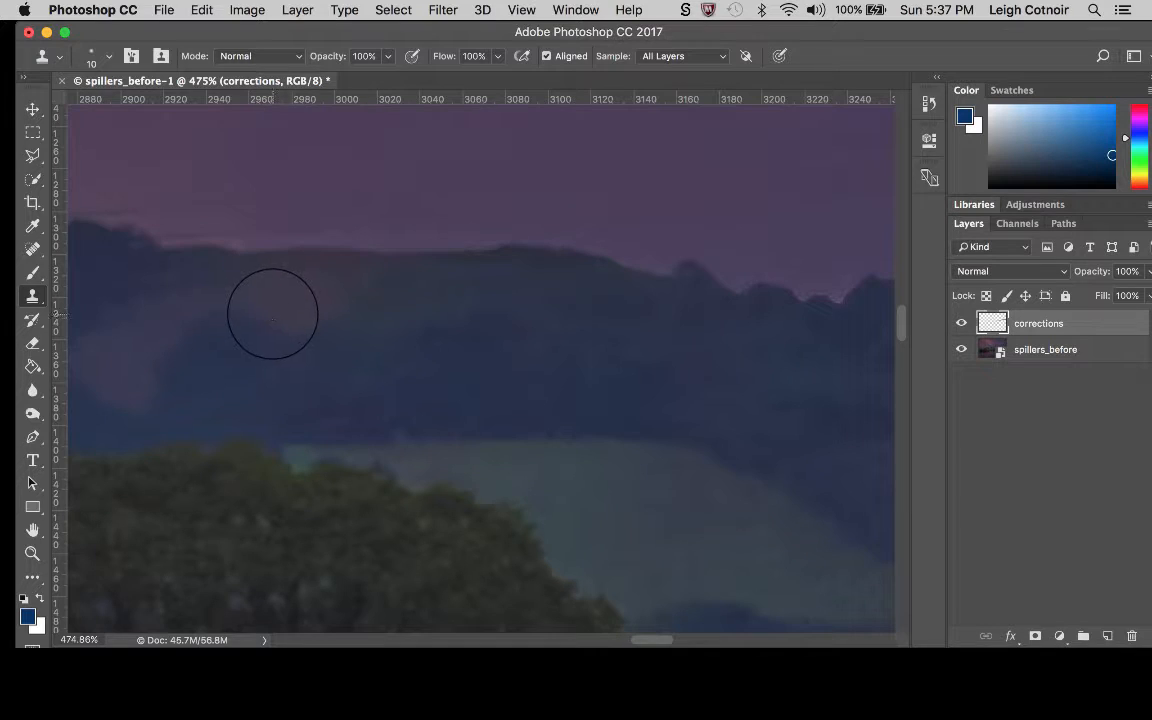
pyautogui.hscroll(5, 385, 299)
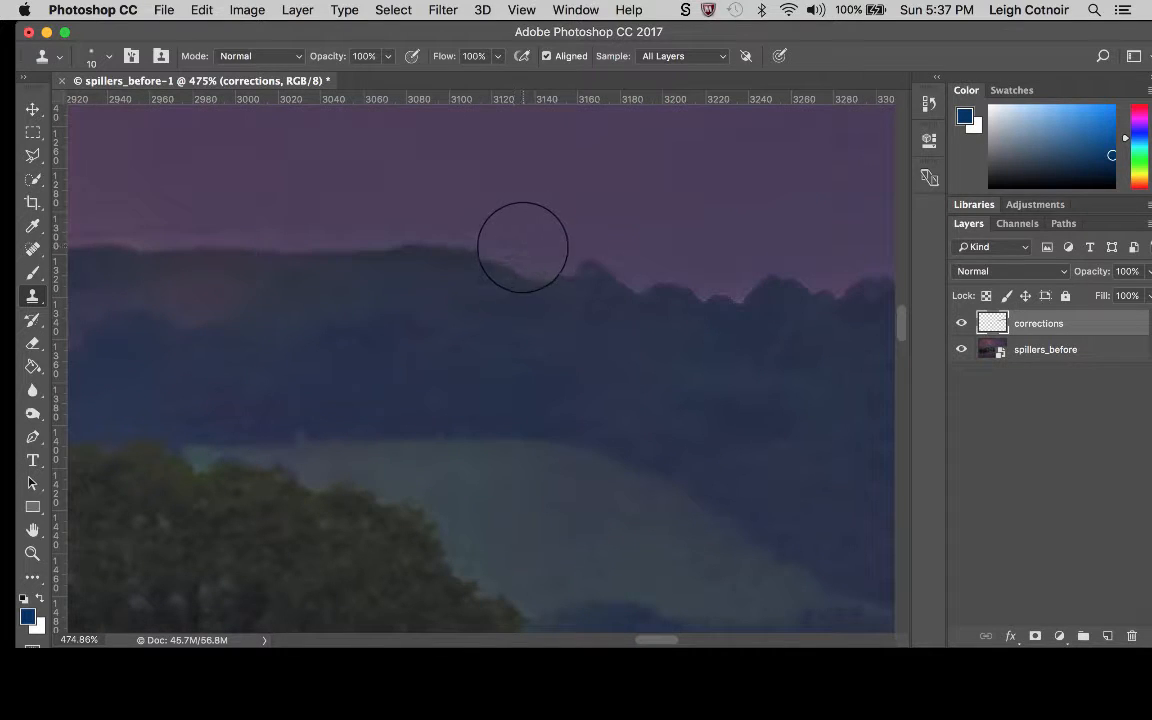
# Clone adjacent sky and treeline over the wire remains along the hilltop skyline behind the large foreground tree.
pyautogui.keyDown('alt'); pyautogui.click(519, 243); pyautogui.keyUp('alt')
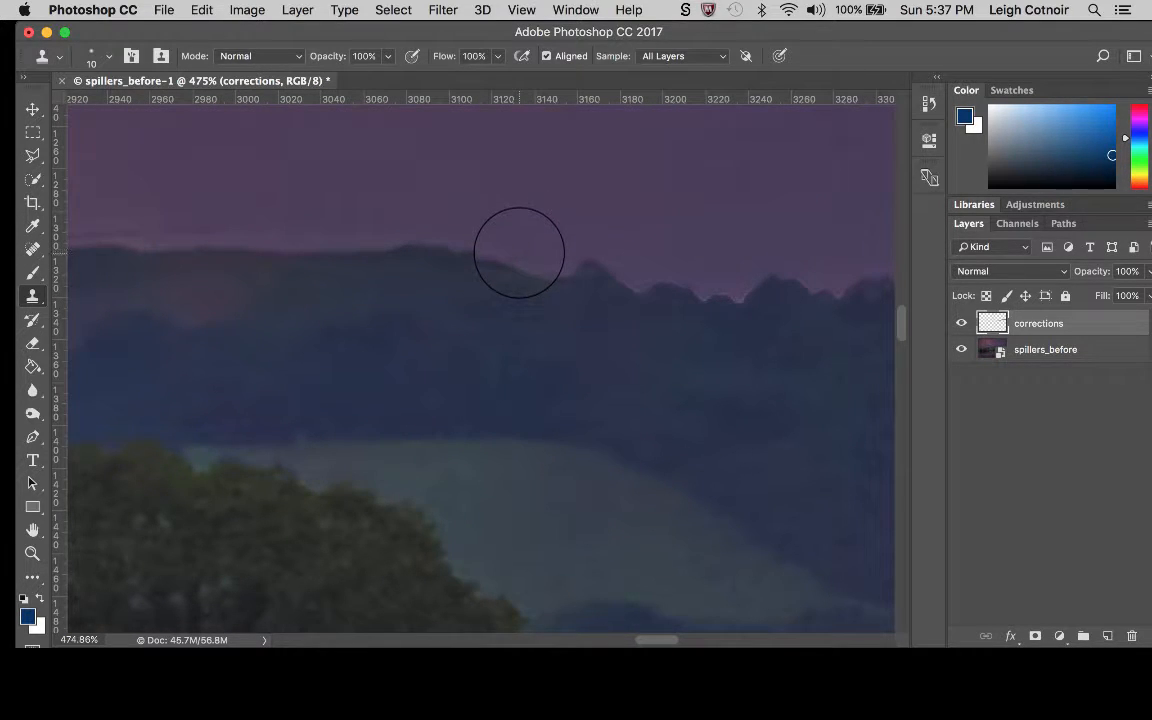
pyautogui.scroll(-3, 617, 275)
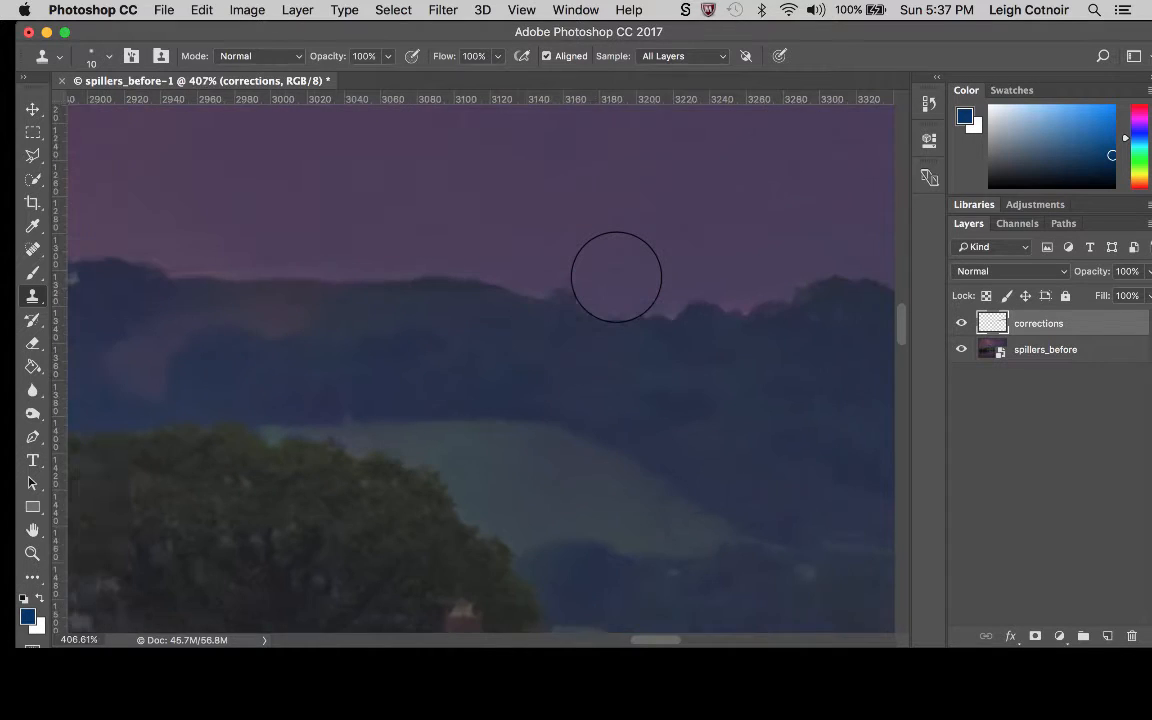
pyautogui.hscroll(-5, 617, 275)
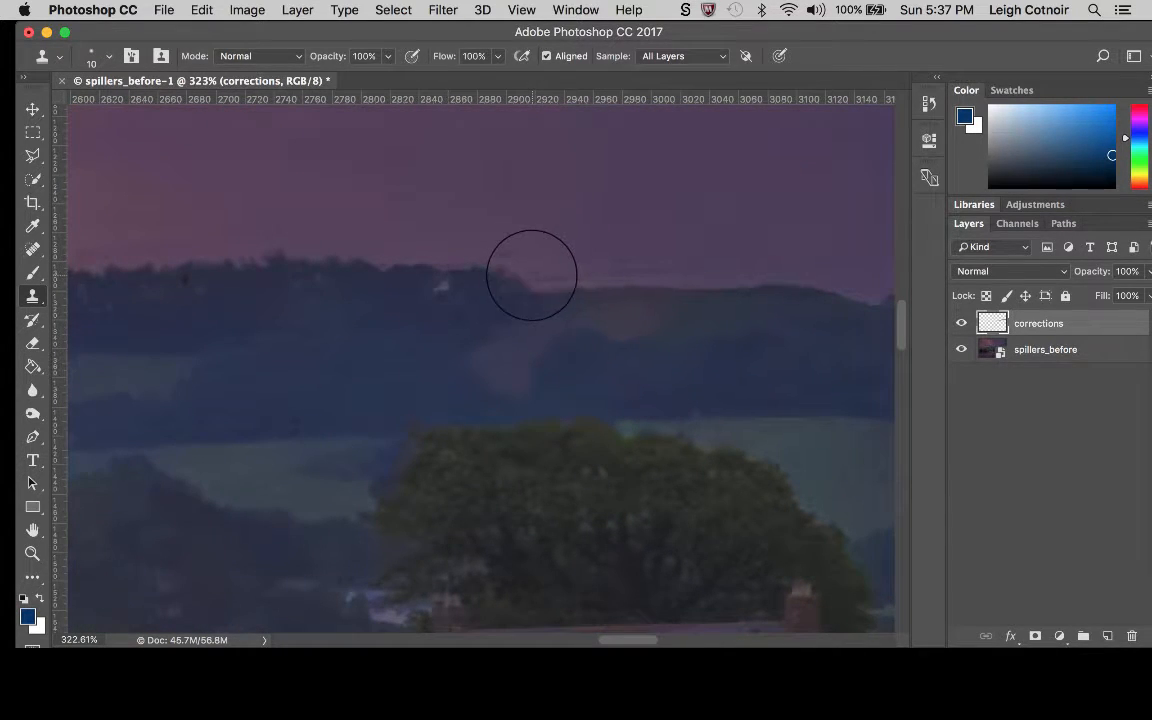
pyautogui.scroll(4, 531, 257)
pyautogui.scroll(3, 532, 268)
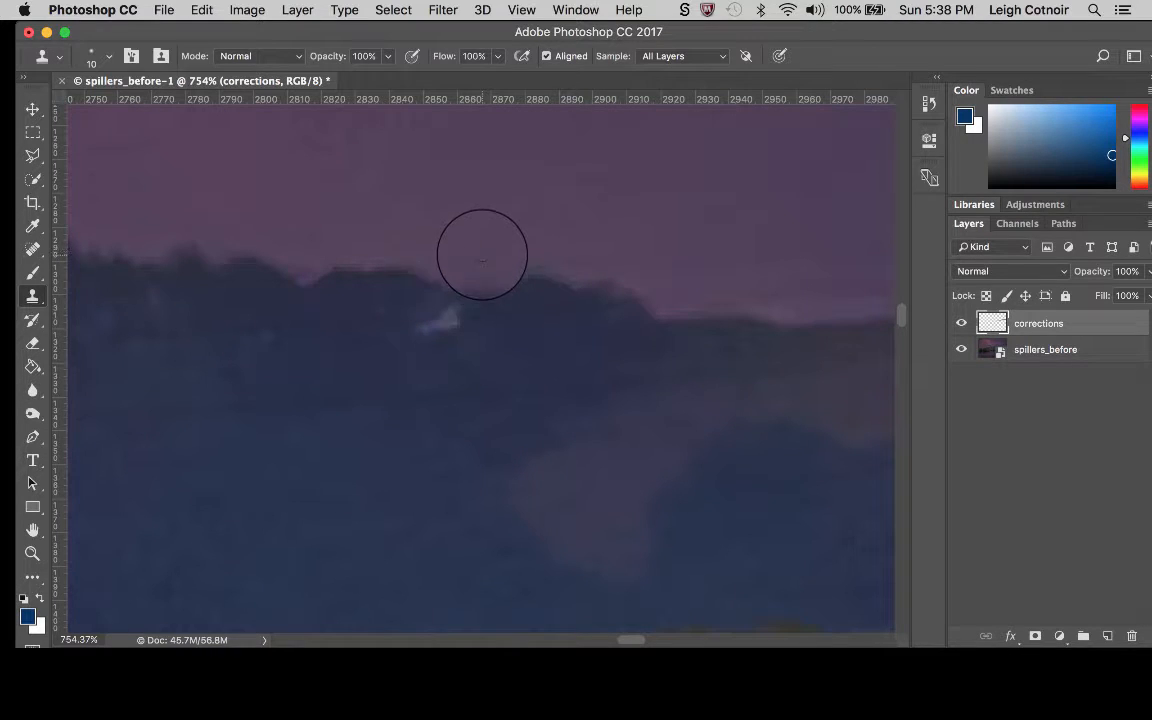
pyautogui.moveTo(516, 260); pyautogui.dragTo(541, 260)
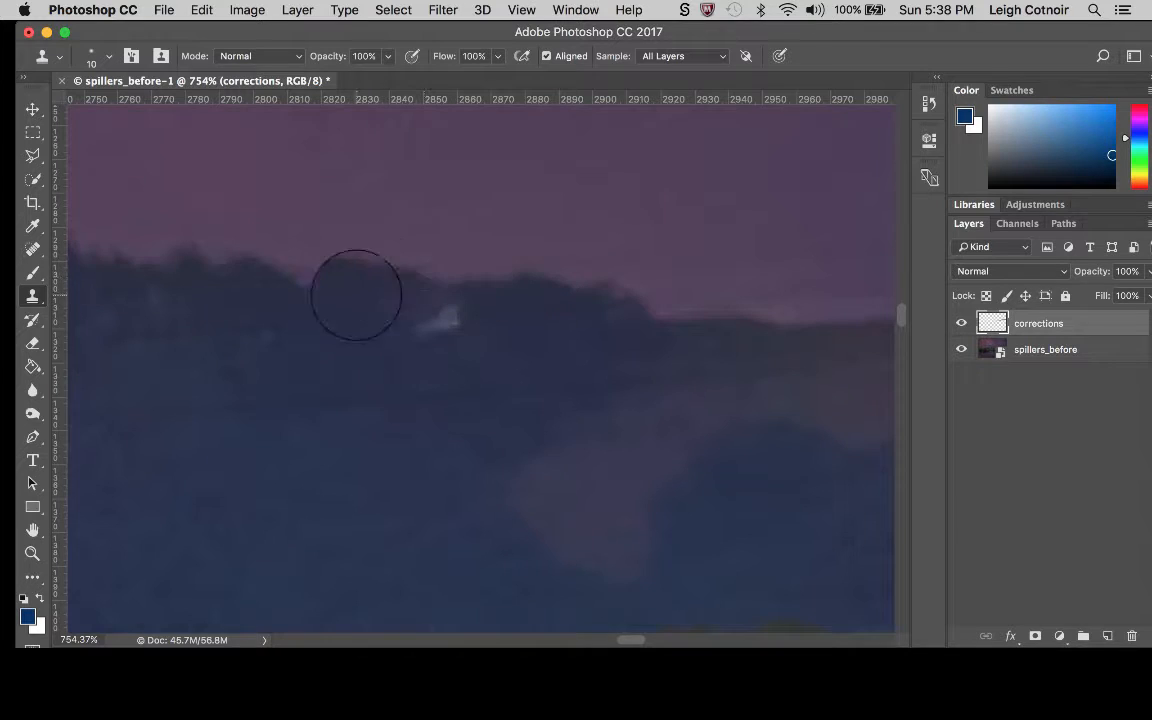
pyautogui.hscroll(-5, 285, 334)
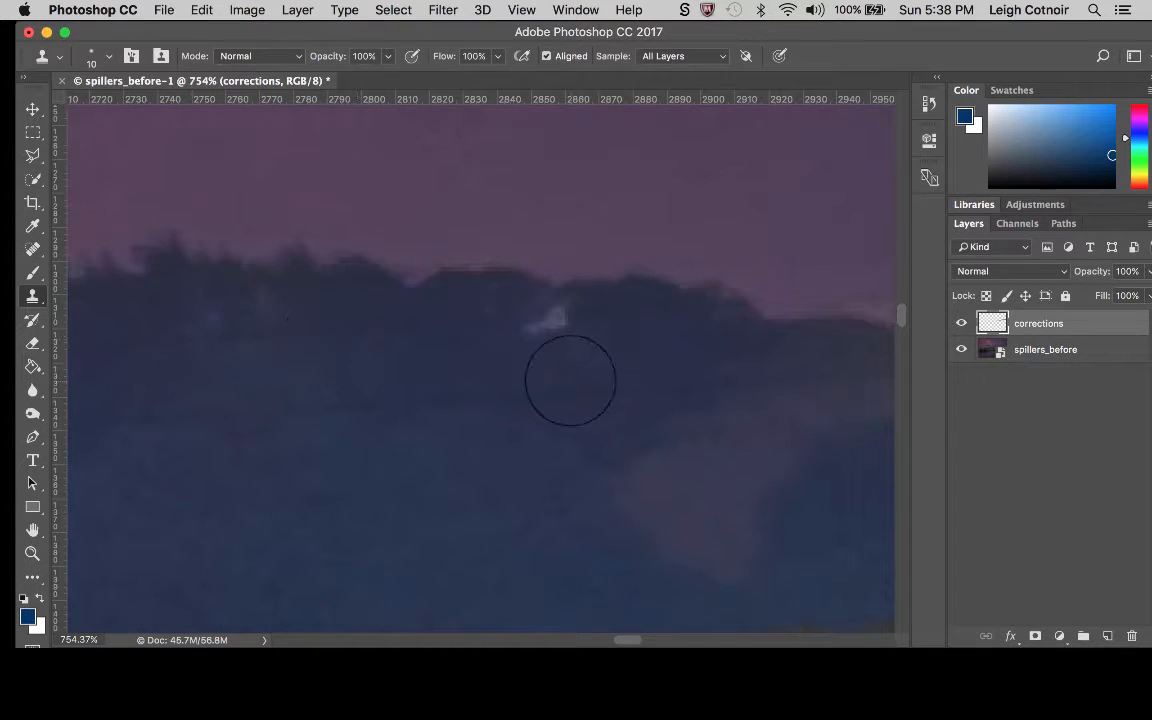
pyautogui.scroll(-3, 568, 383)
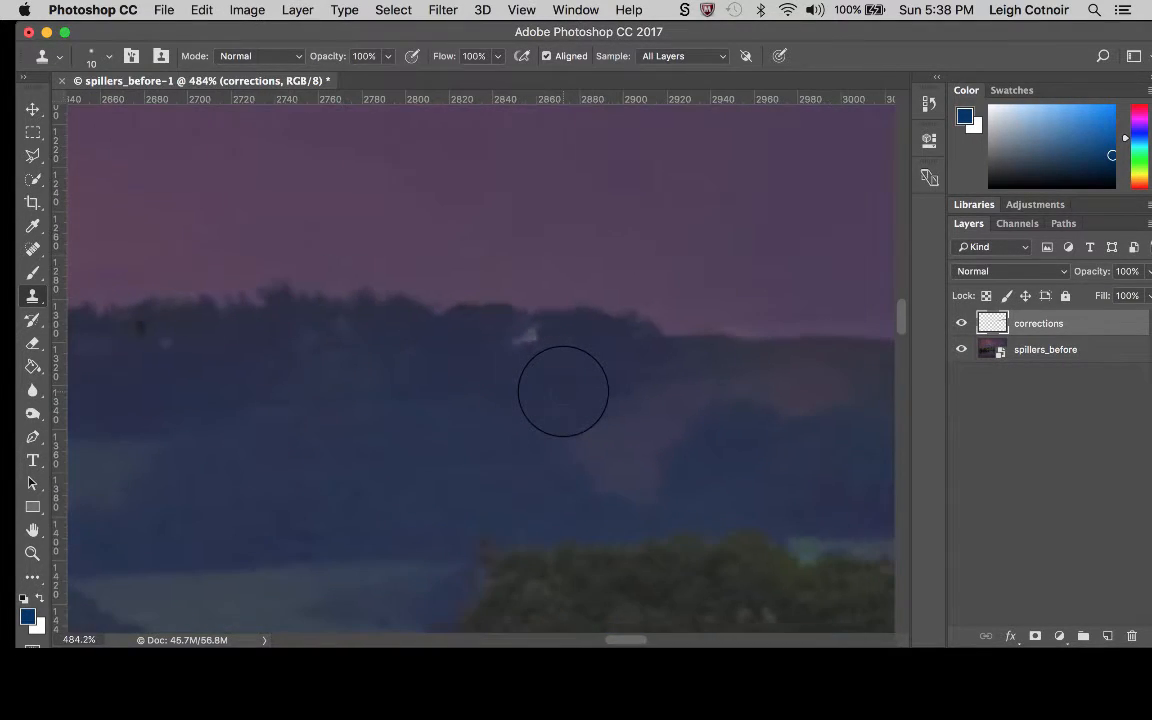
pyautogui.keyDown('alt'); pyautogui.click(645, 332); pyautogui.keyUp('alt')
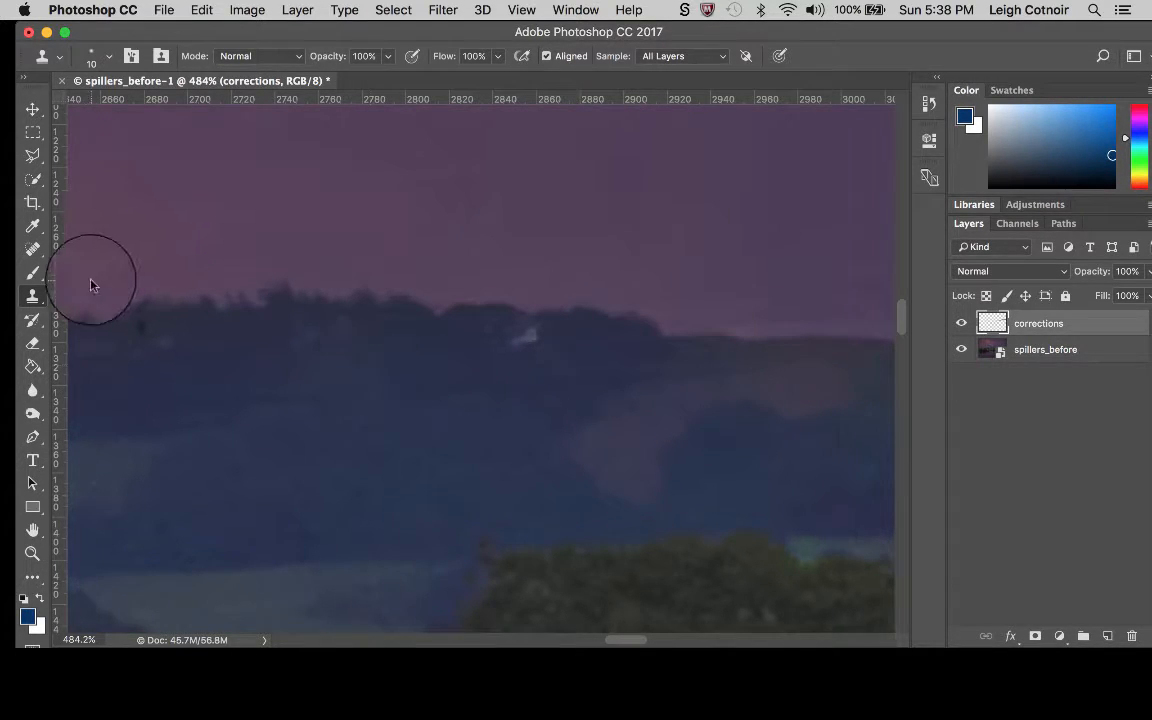
# Spot-heal the wire remains across the wooded hillside around and below the small white building.
pyautogui.click(33, 248)
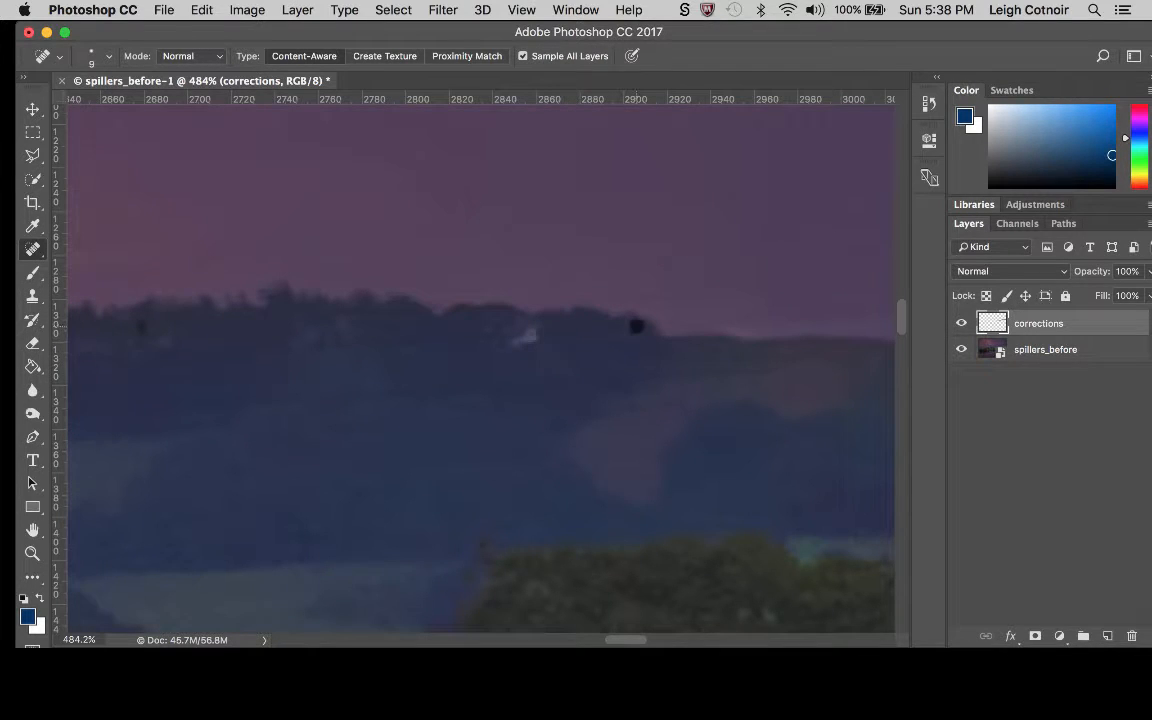
pyautogui.moveTo(640, 326); pyautogui.dragTo(545, 328)
pyautogui.moveTo(788, 365); pyautogui.dragTo(460, 383)
pyautogui.hscroll(-5, 480, 370)
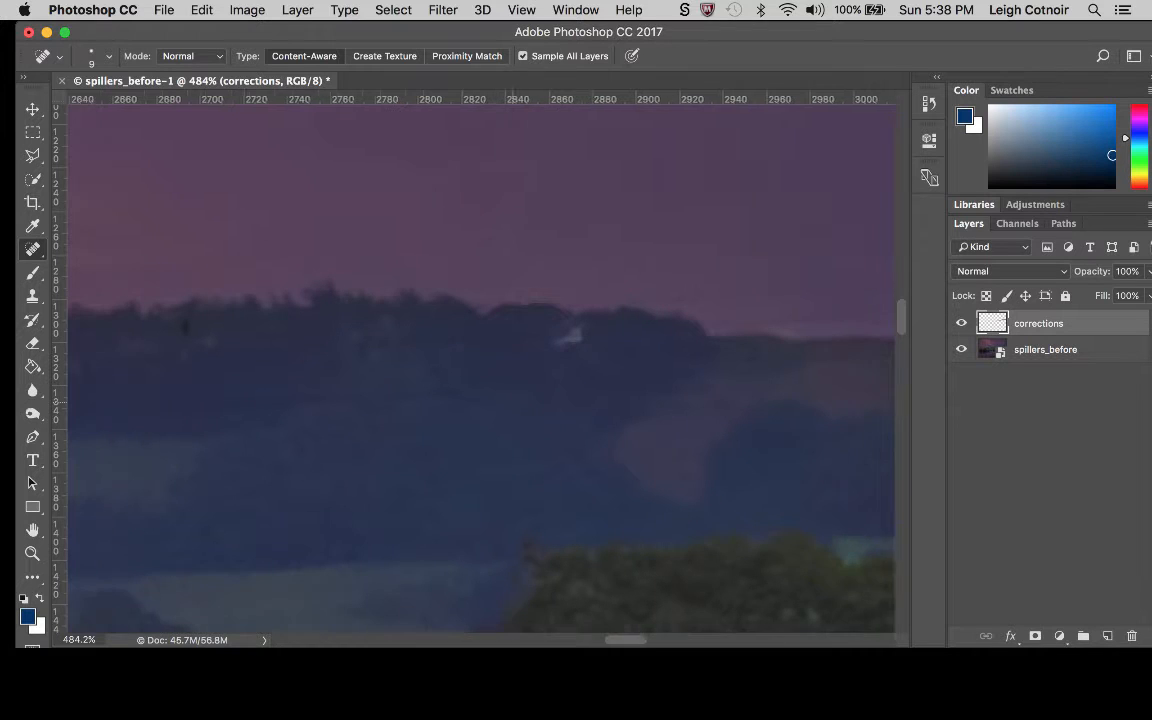
pyautogui.moveTo(596, 337)
pyautogui.mouseDown()
pyautogui.moveTo(499, 344)
pyautogui.moveTo(521, 311)
pyautogui.moveTo(456, 310)
pyautogui.mouseUp()
pyautogui.moveTo(530, 391); pyautogui.dragTo(478, 391)
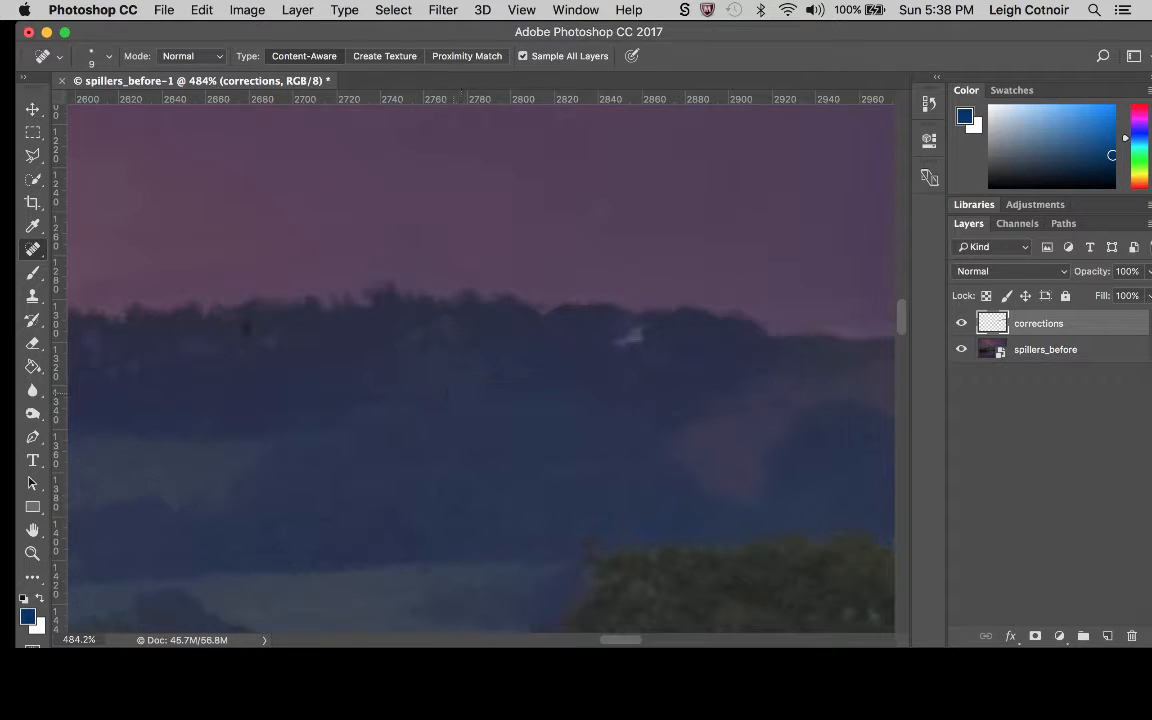
pyautogui.hscroll(-3, 391, 411)
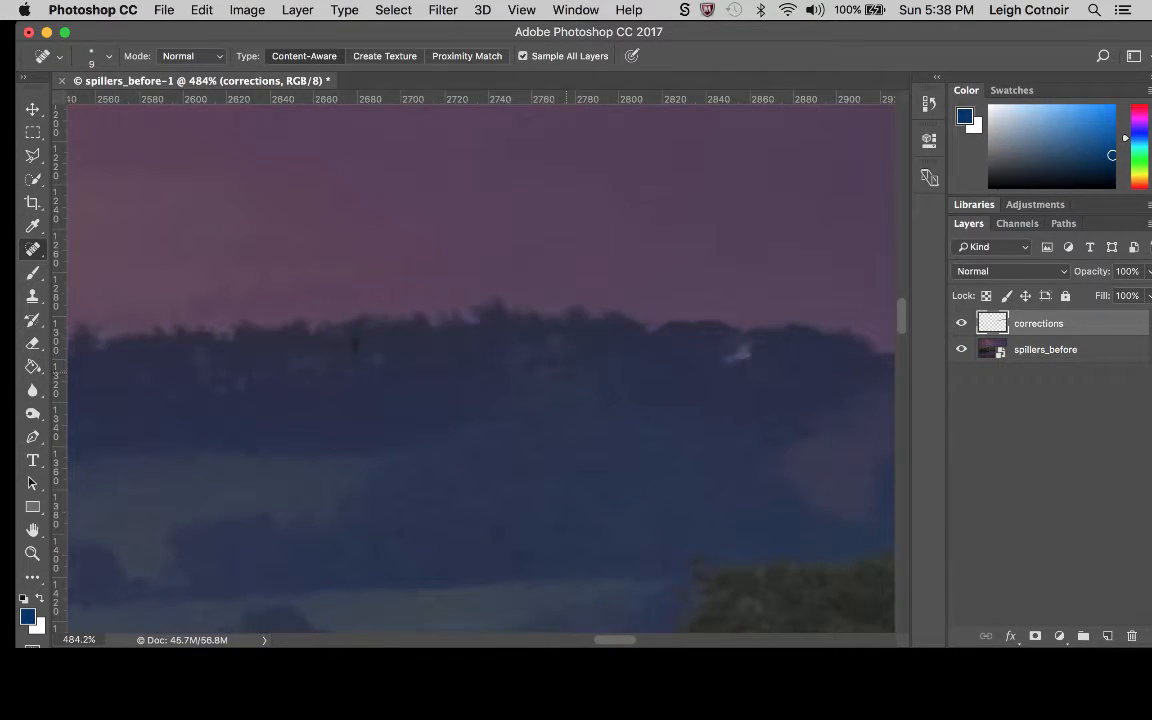
# Spot-heal the wire traces and small dark post mark along the wooded hillside to the left of the white building.
pyautogui.moveTo(592, 365); pyautogui.dragTo(388, 372)
pyautogui.moveTo(527, 418); pyautogui.dragTo(412, 418)
pyautogui.moveTo(494, 337); pyautogui.dragTo(370, 335)
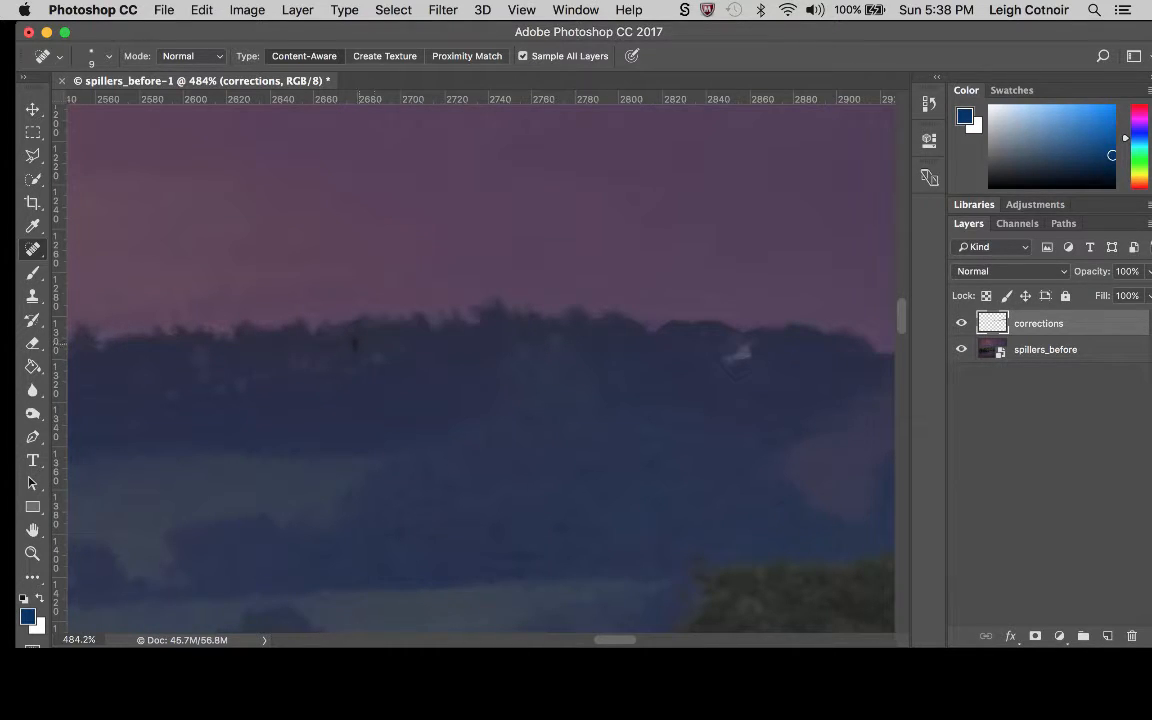
pyautogui.click(357, 344)
pyautogui.moveTo(373, 347); pyautogui.dragTo(283, 347)
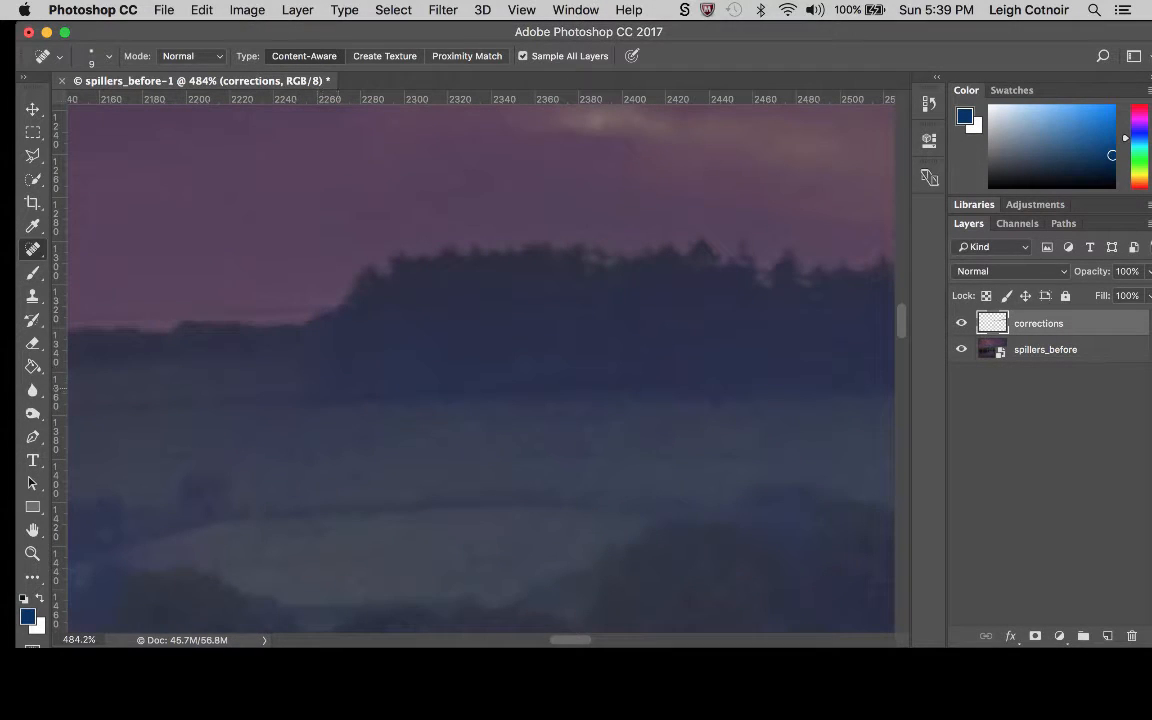
# Spot-heal the wire crossing the base of the dark woodland and the open field beside it.
pyautogui.moveTo(321, 395); pyautogui.dragTo(482, 387)
pyautogui.hscroll(-5, 508, 295)
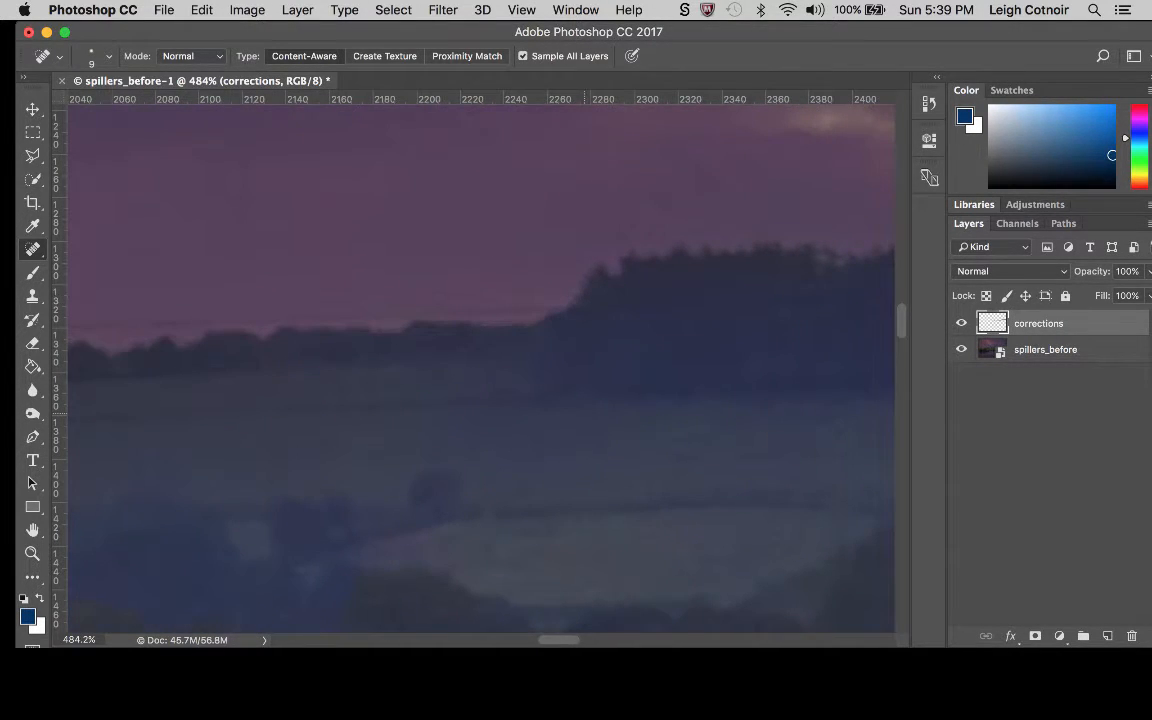
pyautogui.moveTo(518, 397); pyautogui.dragTo(202, 410)
pyautogui.press(']')
pyautogui.press(']')
pyautogui.press(']')
pyautogui.press(']')
pyautogui.moveTo(380, 410); pyautogui.dragTo(440, 406)
pyautogui.press('[')
# Spot-heal the faint wire along the low skyline beside the dark woodland, and set up the Clone Stamp for touch-ups there.
pyautogui.moveTo(552, 309); pyautogui.dragTo(247, 316)
pyautogui.scroll(5, 412, 293)
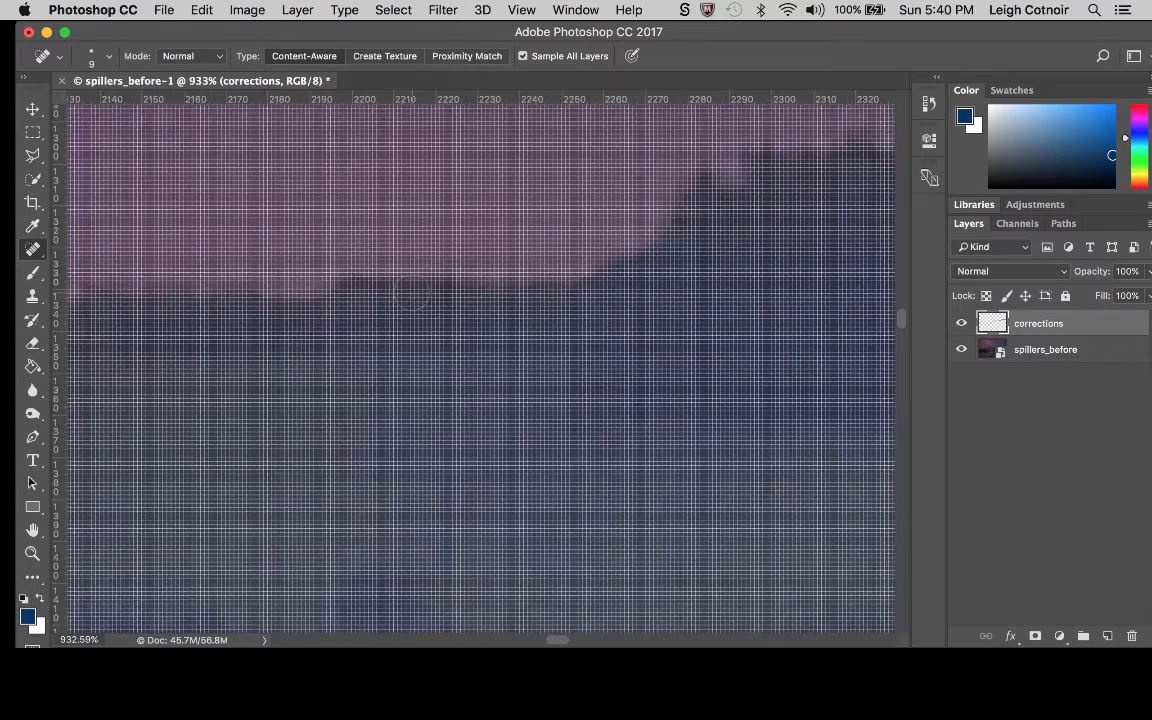
pyautogui.scroll(-4, 412, 293)
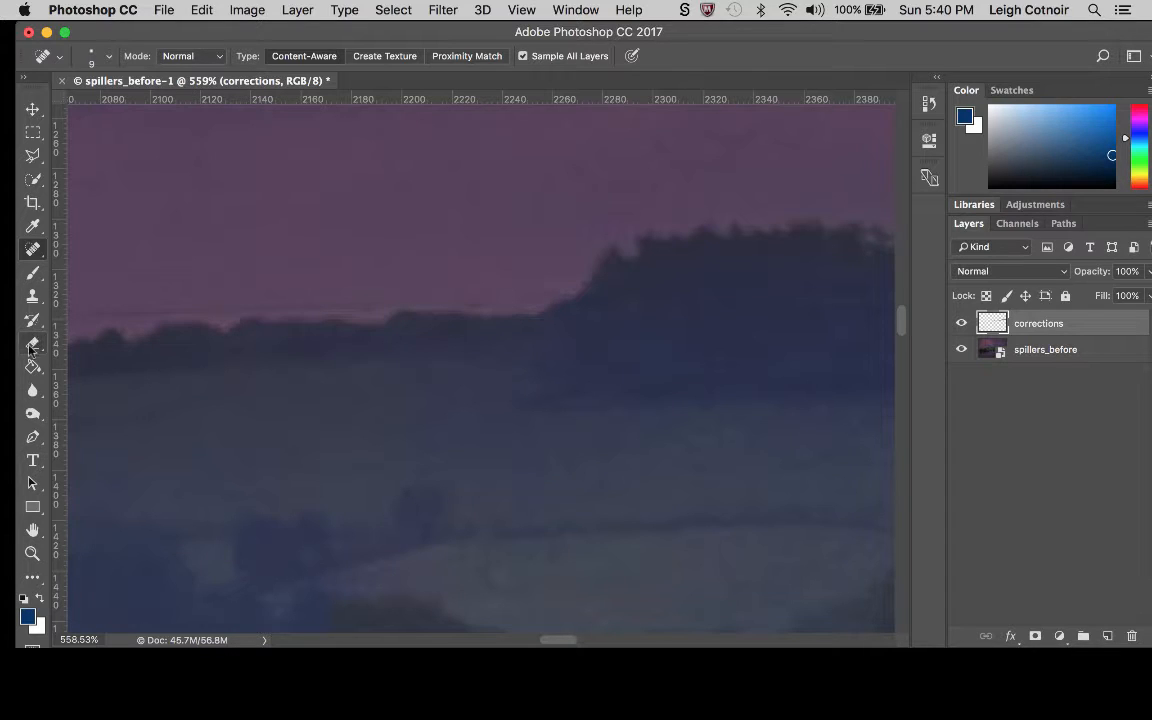
pyautogui.click(33, 297)
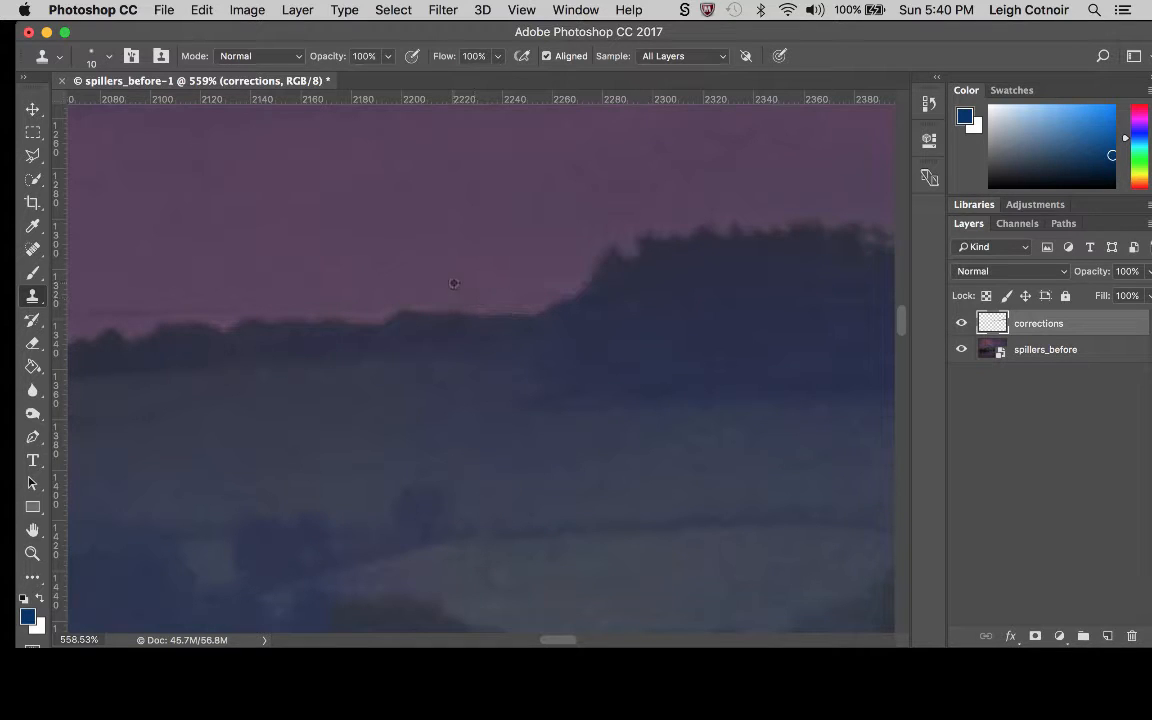
pyautogui.hscroll(-5, 455, 283)
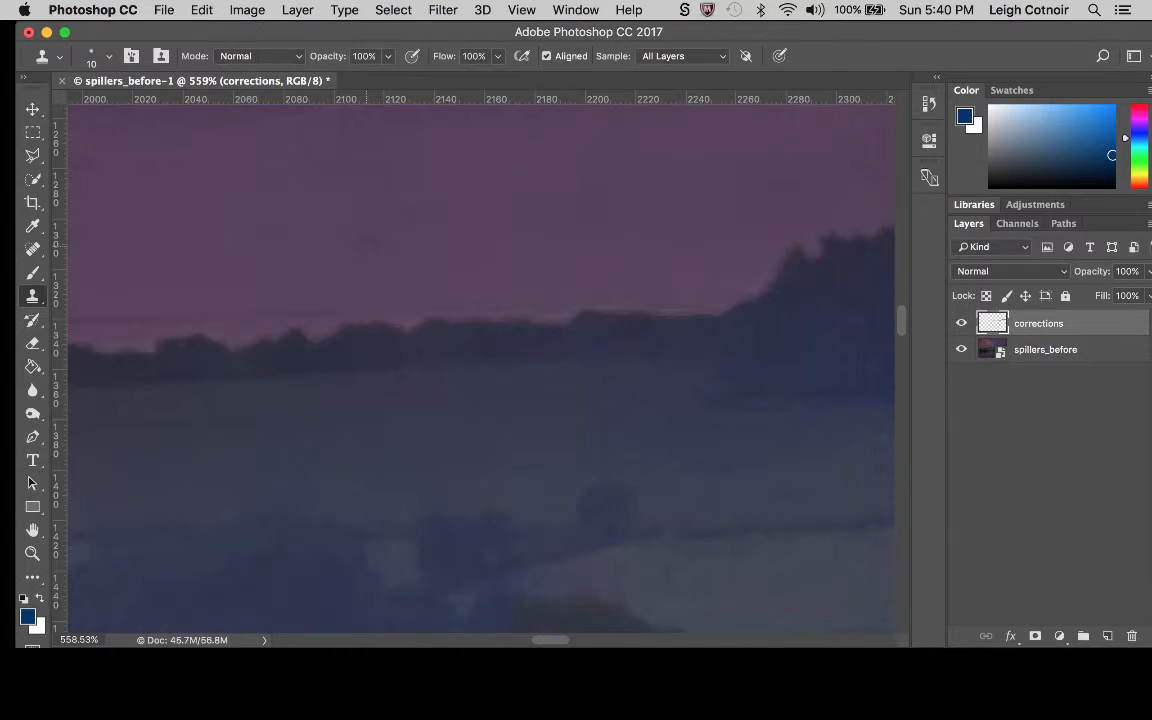
pyautogui.hscroll(-4, 480, 365)
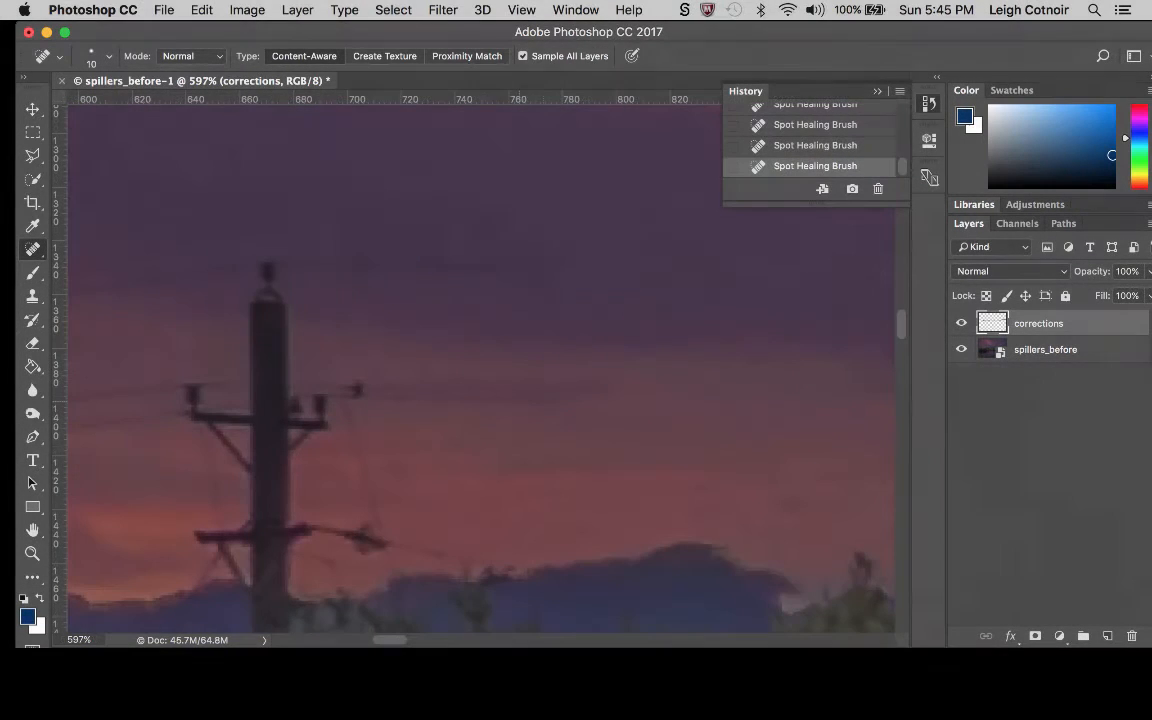
# Spot-heal the two faint wires in the sky to the right of the utility pole's tip and upper crossarm.
pyautogui.scroll(5, 480, 365)
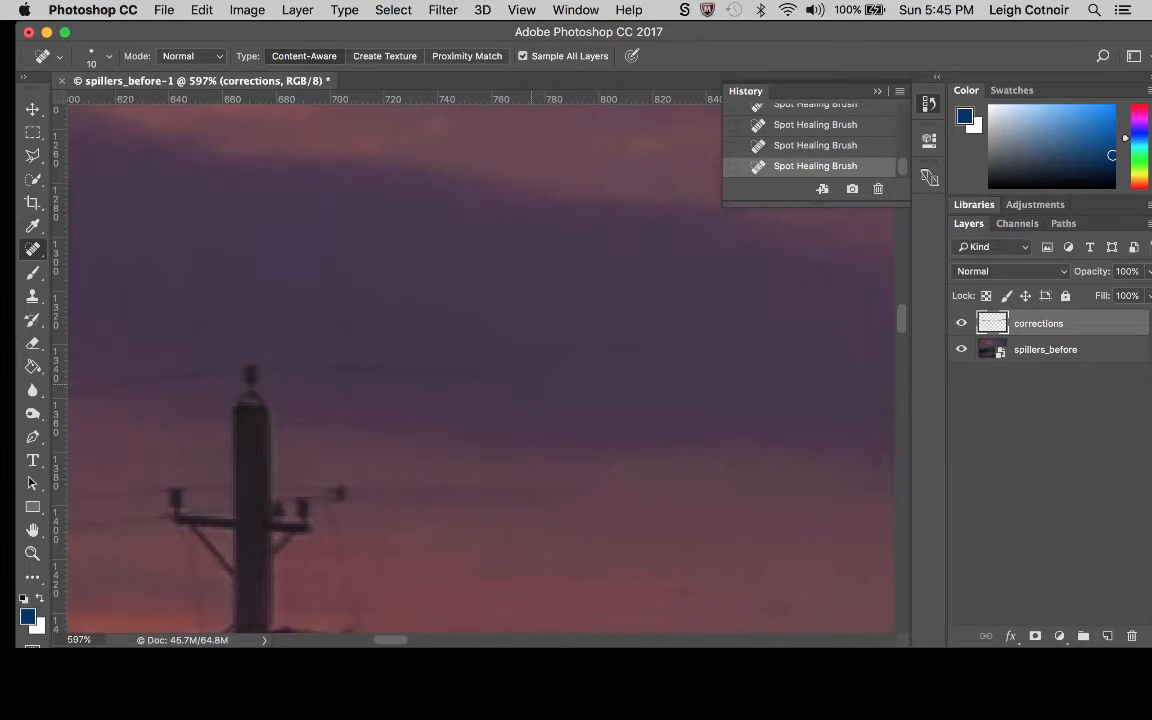
pyautogui.moveTo(483, 368)
pyautogui.mouseDown()
pyautogui.moveTo(330, 370)
pyautogui.moveTo(301, 332)
pyautogui.moveTo(239, 331)
pyautogui.mouseUp()
pyautogui.moveTo(606, 497); pyautogui.dragTo(362, 495)
pyautogui.scroll(-10, 363, 496)
pyautogui.hscroll(-10, 363, 496)
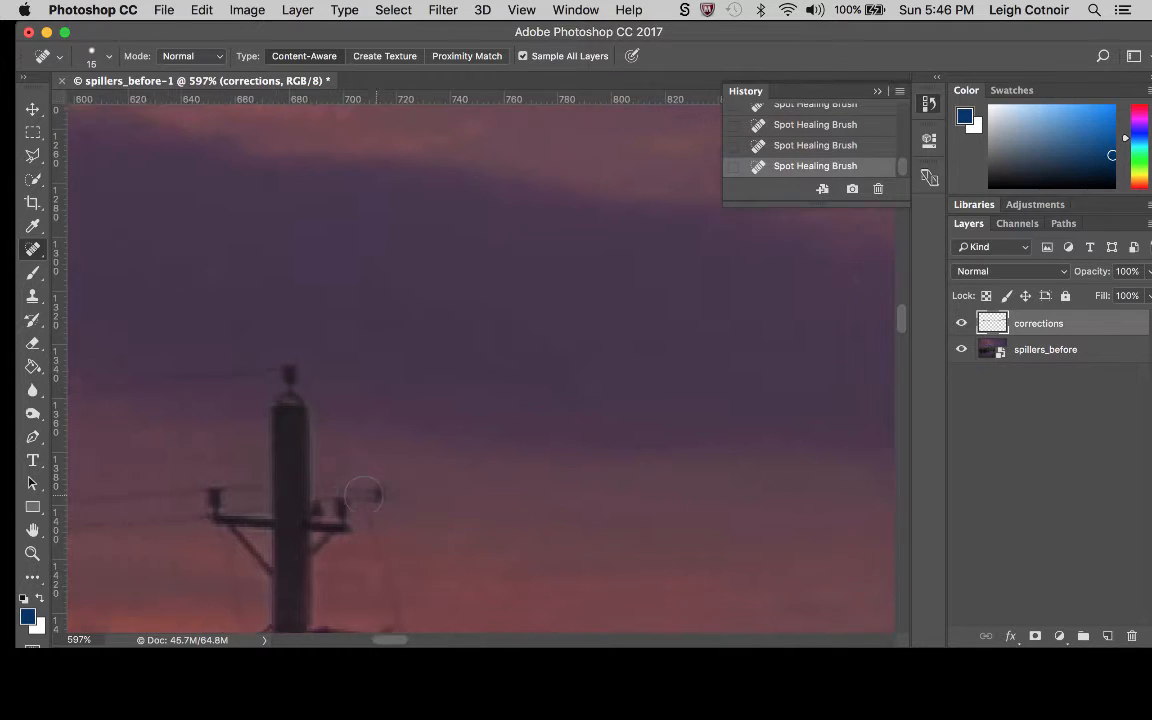
# Spot-heal the insulator on the pole's tip and the wires running to the left-hand tree with a 15 px brush.
pyautogui.scroll(10, 363, 496)
pyautogui.hscroll(4, 363, 496)
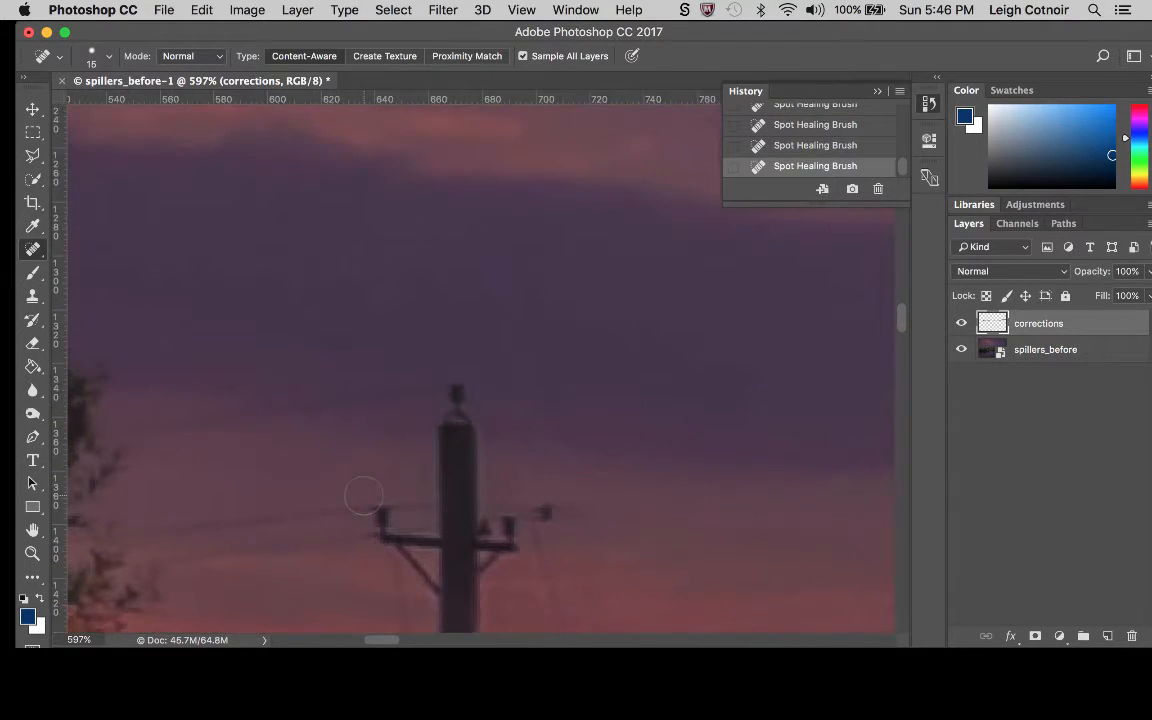
pyautogui.scroll(-4, 363, 496)
pyautogui.hscroll(-2, 363, 496)
pyautogui.click(490, 266)
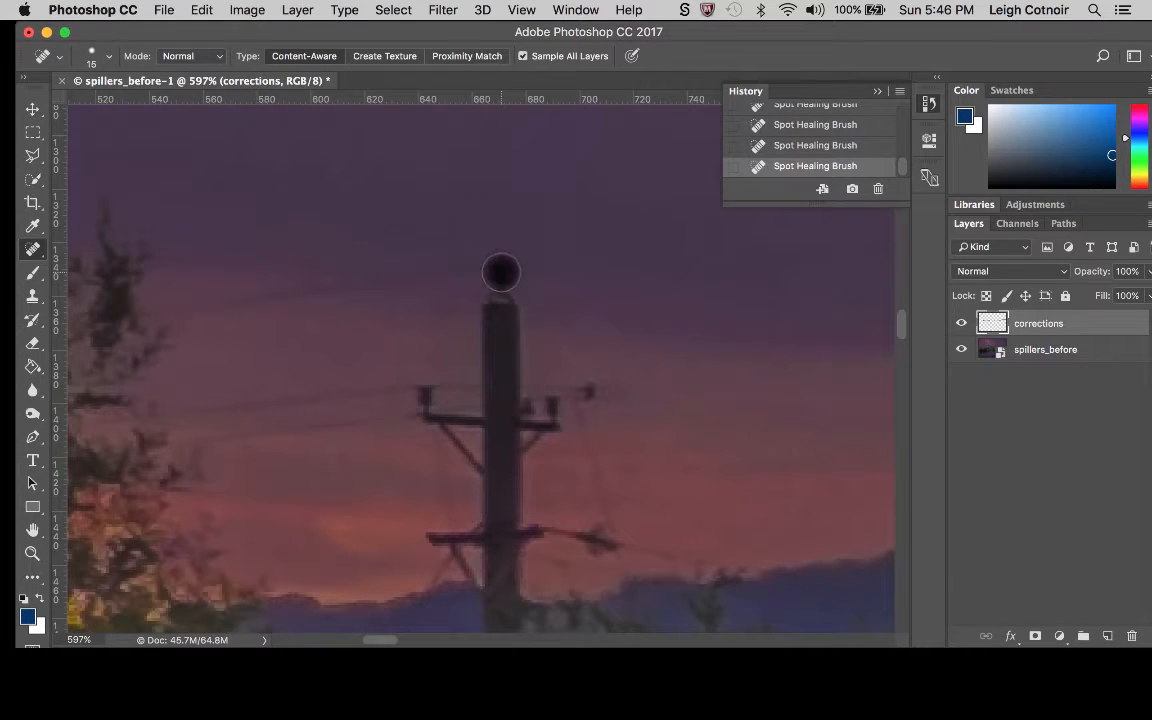
pyautogui.moveTo(503, 263)
pyautogui.mouseDown()
pyautogui.moveTo(407, 267)
pyautogui.moveTo(297, 297)
pyautogui.moveTo(316, 297)
pyautogui.moveTo(168, 304)
pyautogui.mouseUp()
pyautogui.moveTo(398, 378); pyautogui.dragTo(180, 411)
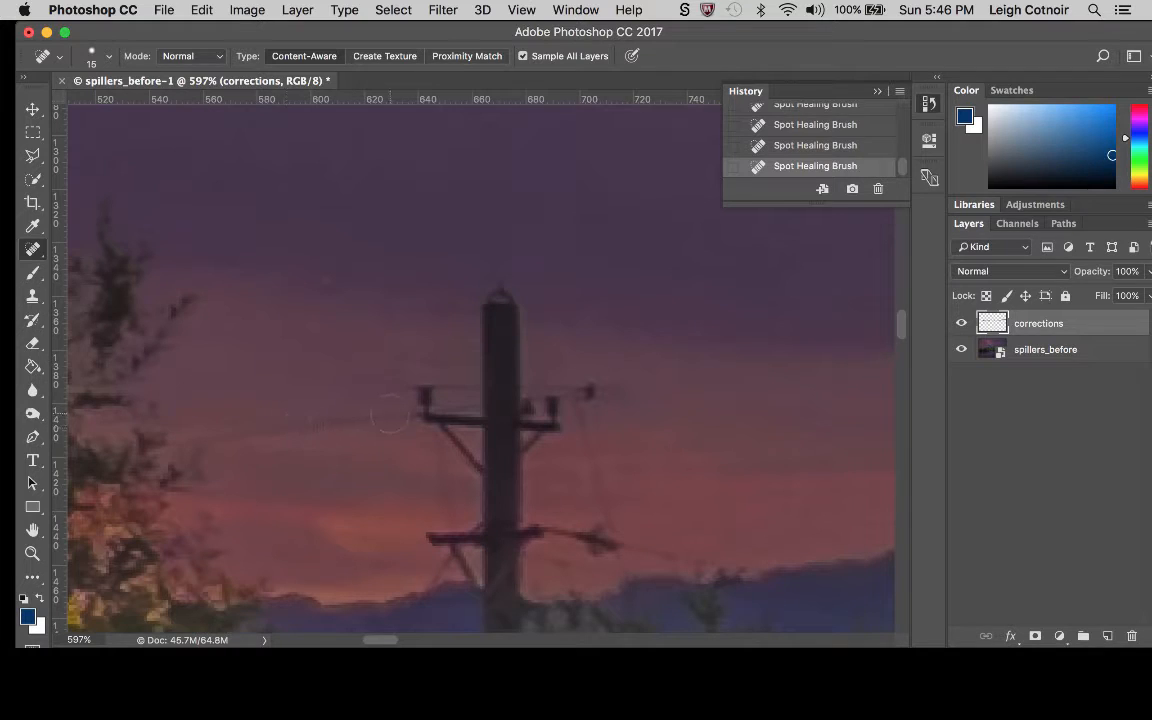
pyautogui.moveTo(390, 413)
pyautogui.mouseDown()
pyautogui.moveTo(399, 408)
pyautogui.moveTo(234, 410)
pyautogui.moveTo(215, 432)
pyautogui.mouseUp()
# Spot-heal the thin wires hanging between the pole's two crossarms and the left tip of the lower crossarm.
pyautogui.scroll(-5, 481, 521)
pyautogui.hscroll(2, 481, 521)
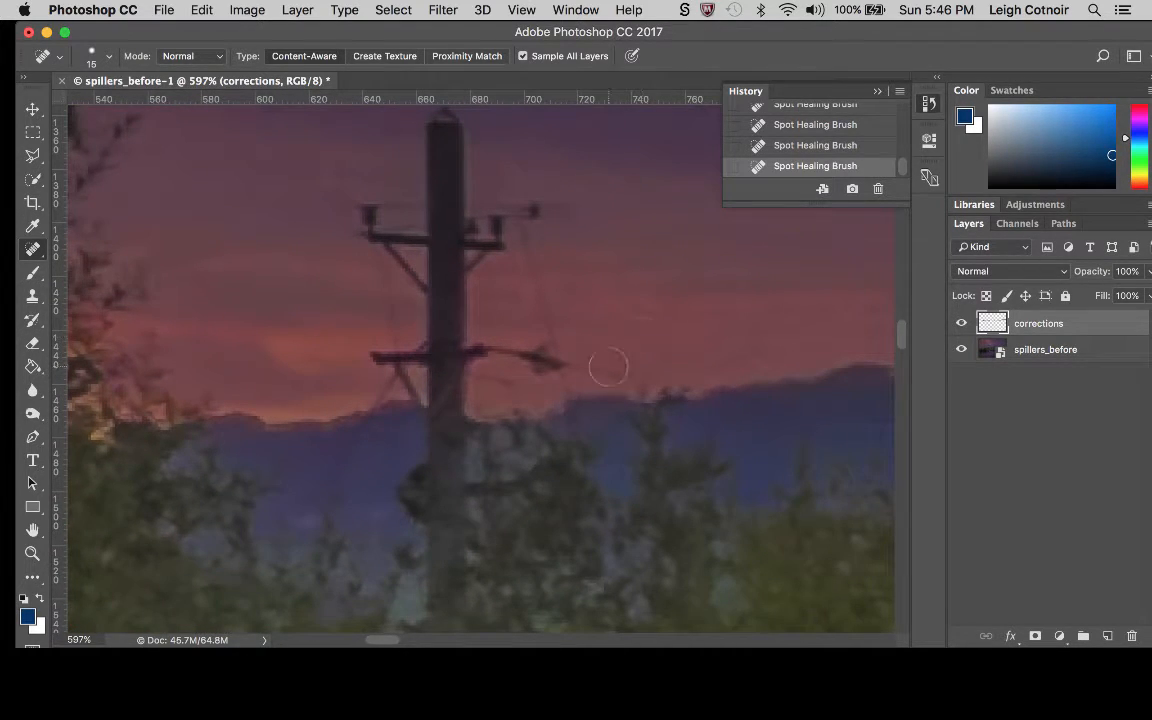
pyautogui.moveTo(581, 370)
pyautogui.mouseDown()
pyautogui.moveTo(598, 368)
pyautogui.moveTo(558, 330)
pyautogui.moveTo(515, 232)
pyautogui.moveTo(480, 212)
pyautogui.mouseUp()
pyautogui.moveTo(368, 302); pyautogui.dragTo(384, 303)
pyautogui.click(401, 326)
pyautogui.moveTo(378, 259); pyautogui.dragTo(374, 291)
pyautogui.click(385, 380)
pyautogui.click(352, 443)
# Spot-heal the fitting on the lower crossarm's right end and the upper crossarm's outer right insulator with a 30 px brush.
pyautogui.press(']')
pyautogui.press(']')
pyautogui.press(']')
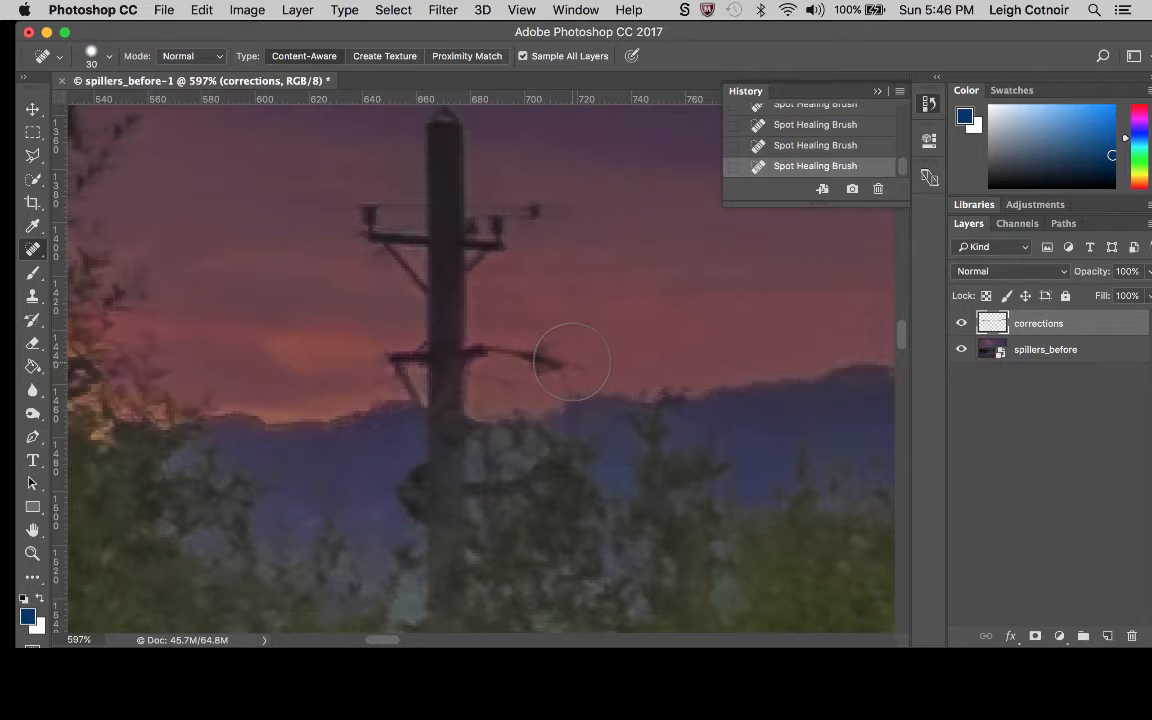
pyautogui.click(551, 352)
pyautogui.click(586, 354)
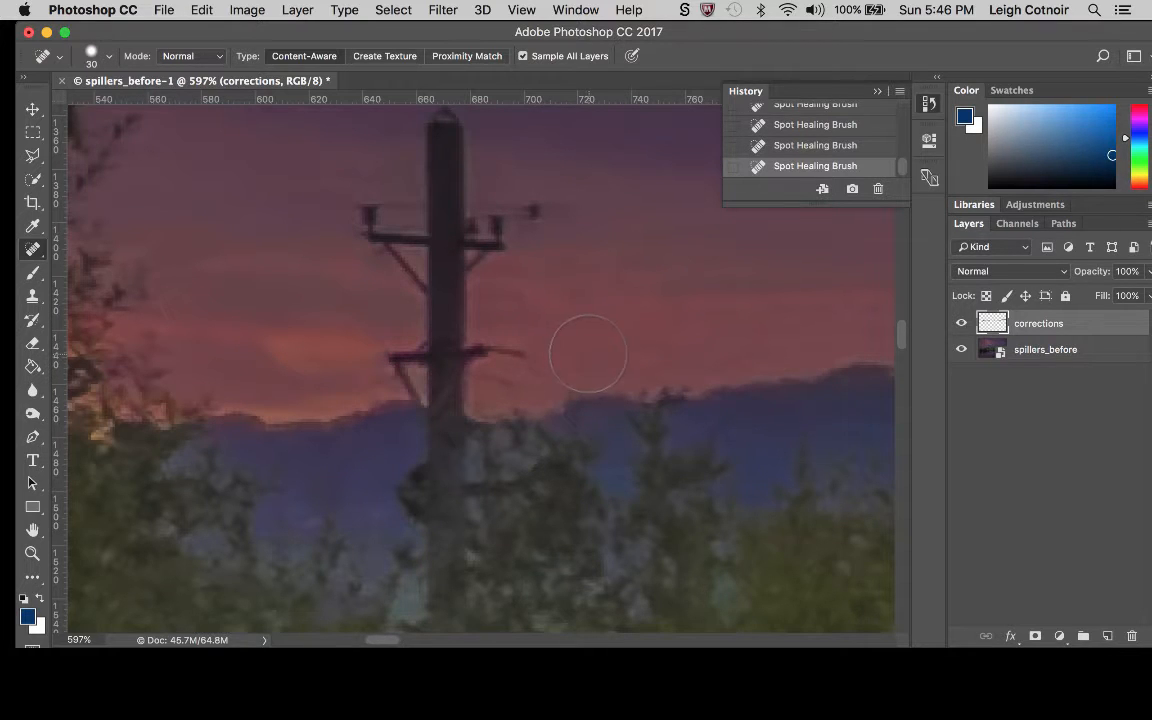
pyautogui.click(535, 212)
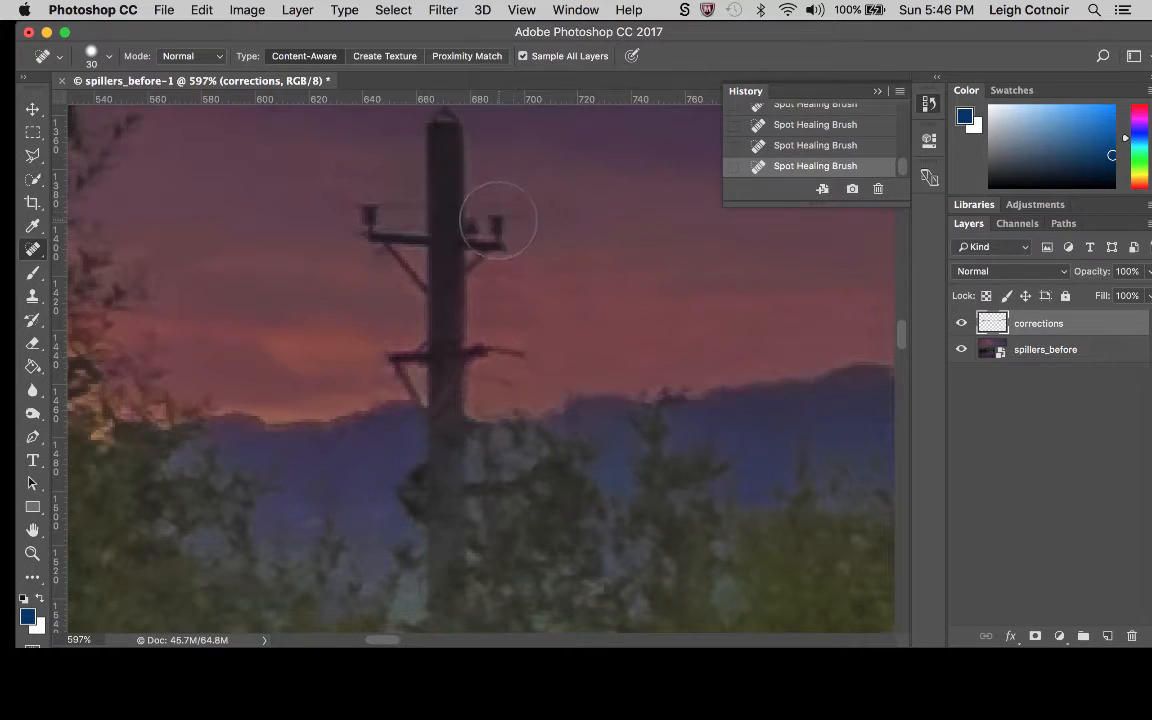
pyautogui.click(498, 221)
# Spot-heal the pole's top section and the upper crossarm with its insulators and left brace using a 35 px brush.
pyautogui.scroll(5, 557, 228)
pyautogui.hscroll(-2, 557, 228)
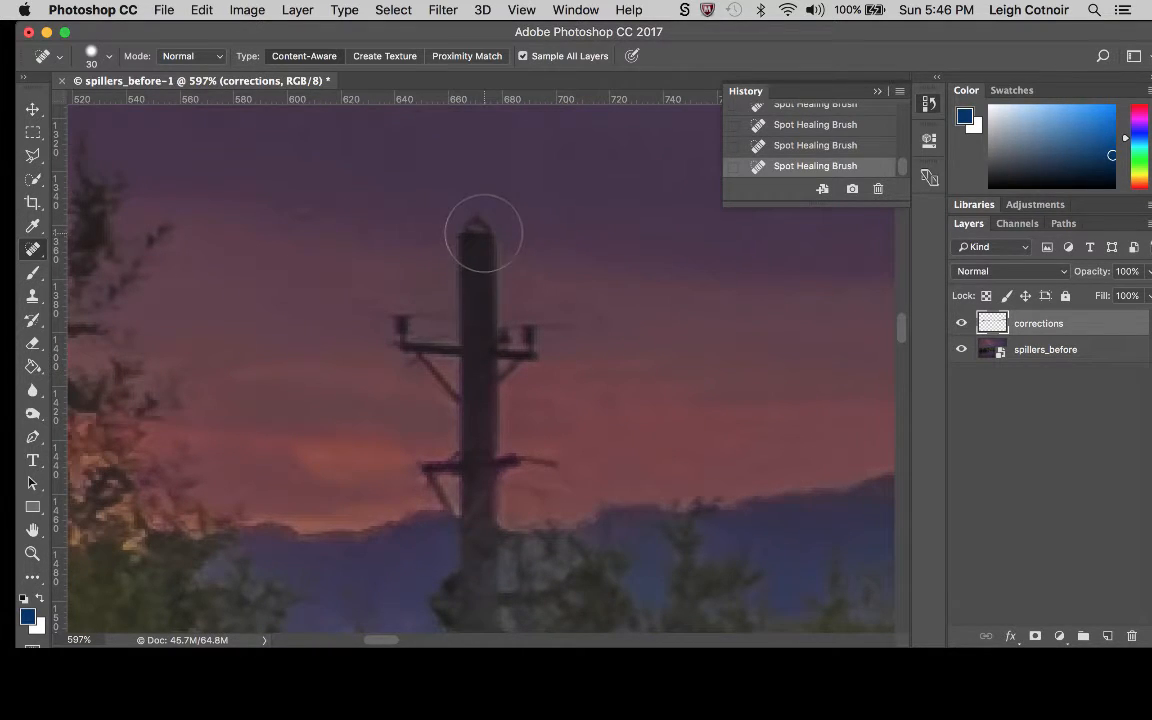
pyautogui.press(']')
pyautogui.moveTo(482, 235); pyautogui.dragTo(480, 357)
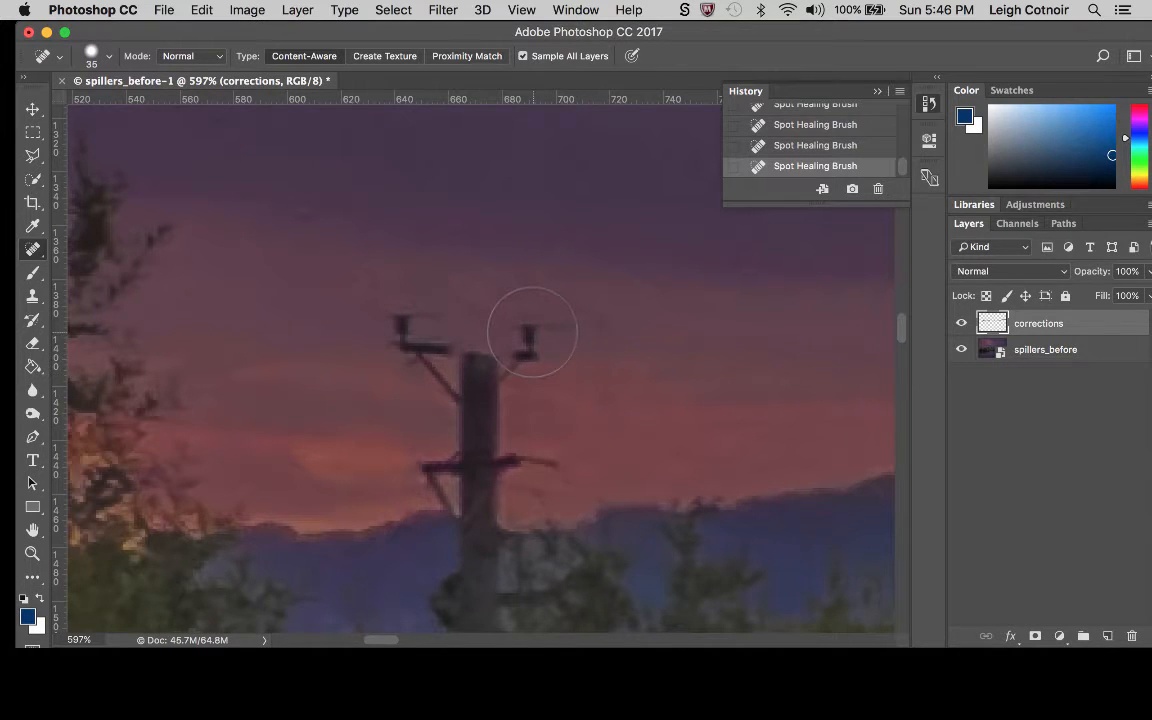
pyautogui.click(532, 332)
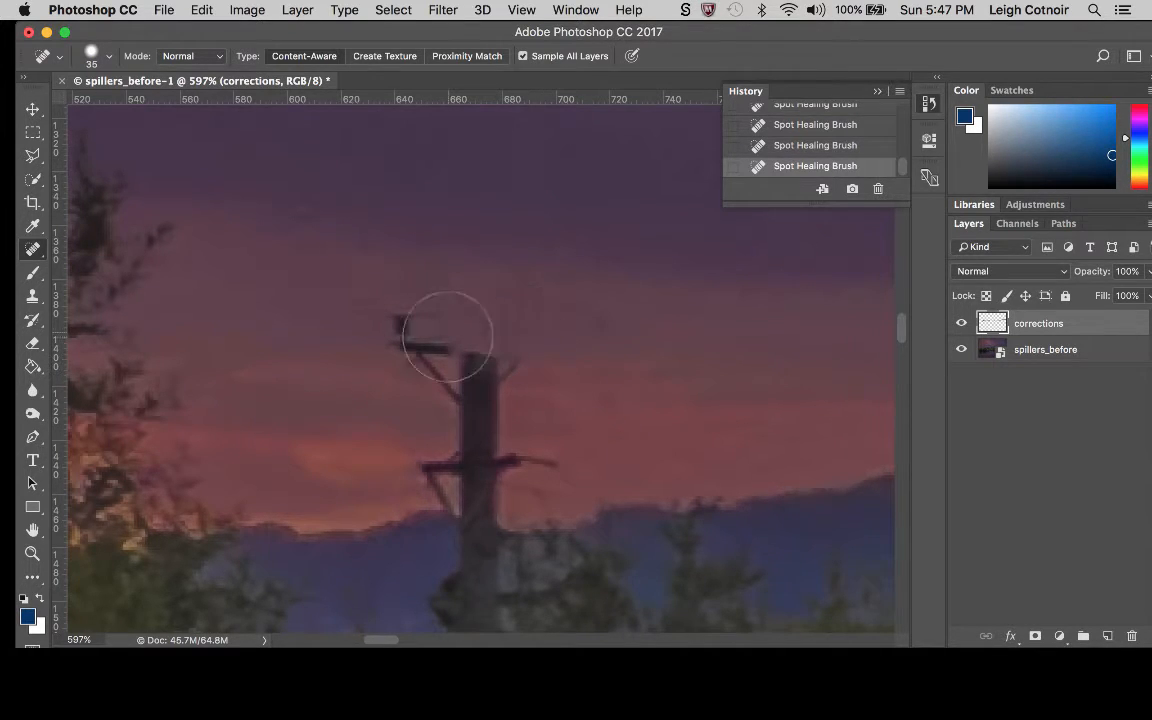
pyautogui.click(412, 328)
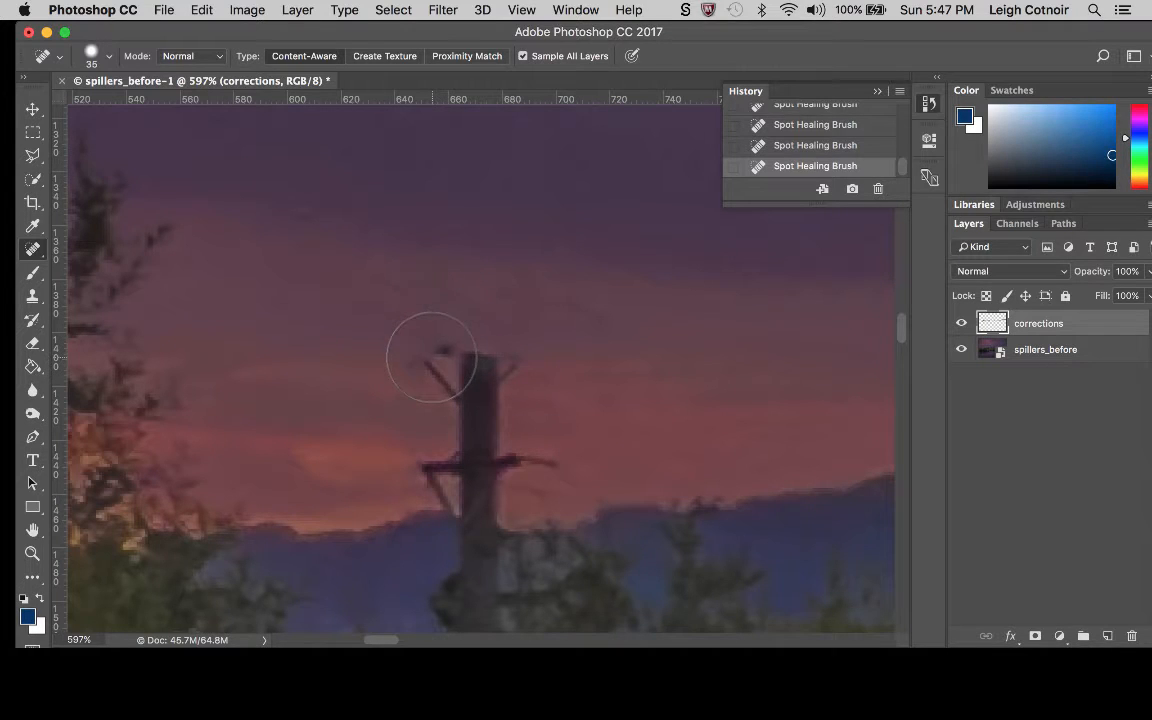
pyautogui.click(429, 358)
pyautogui.click(445, 373)
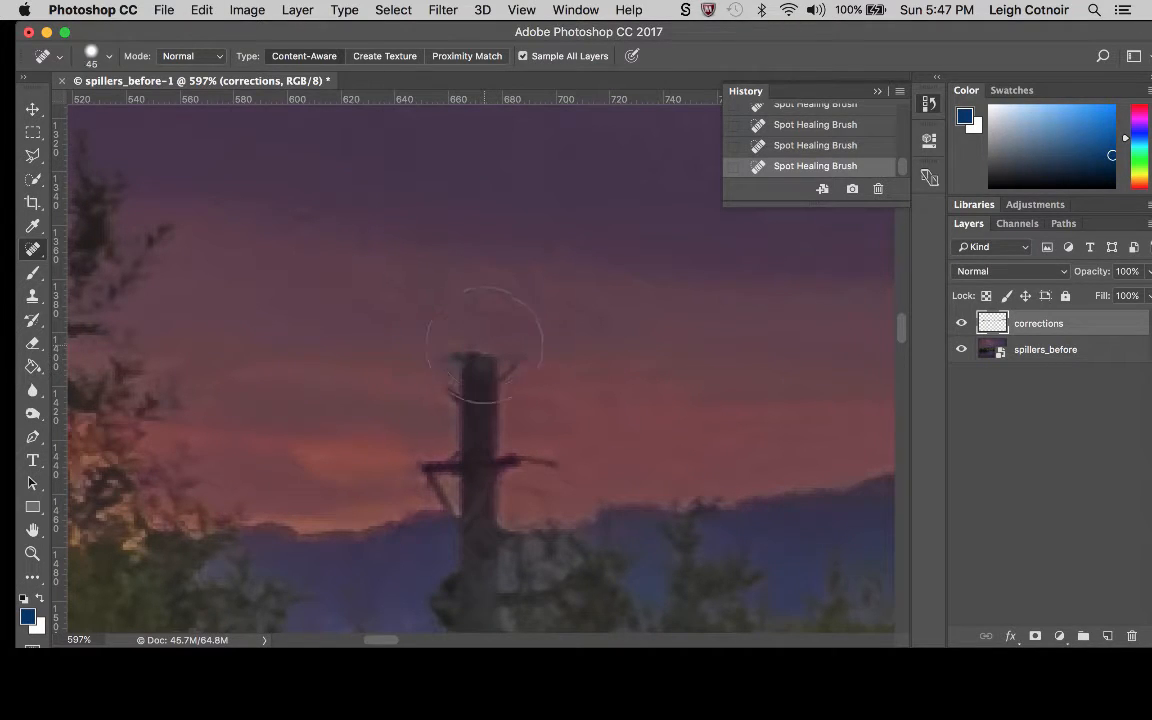
# Spot-heal the pole down to the hill line and the loose right piece of the lower crossarm with a 45 px brush.
pyautogui.press(']')
pyautogui.press(']')
pyautogui.moveTo(465, 320); pyautogui.dragTo(477, 470)
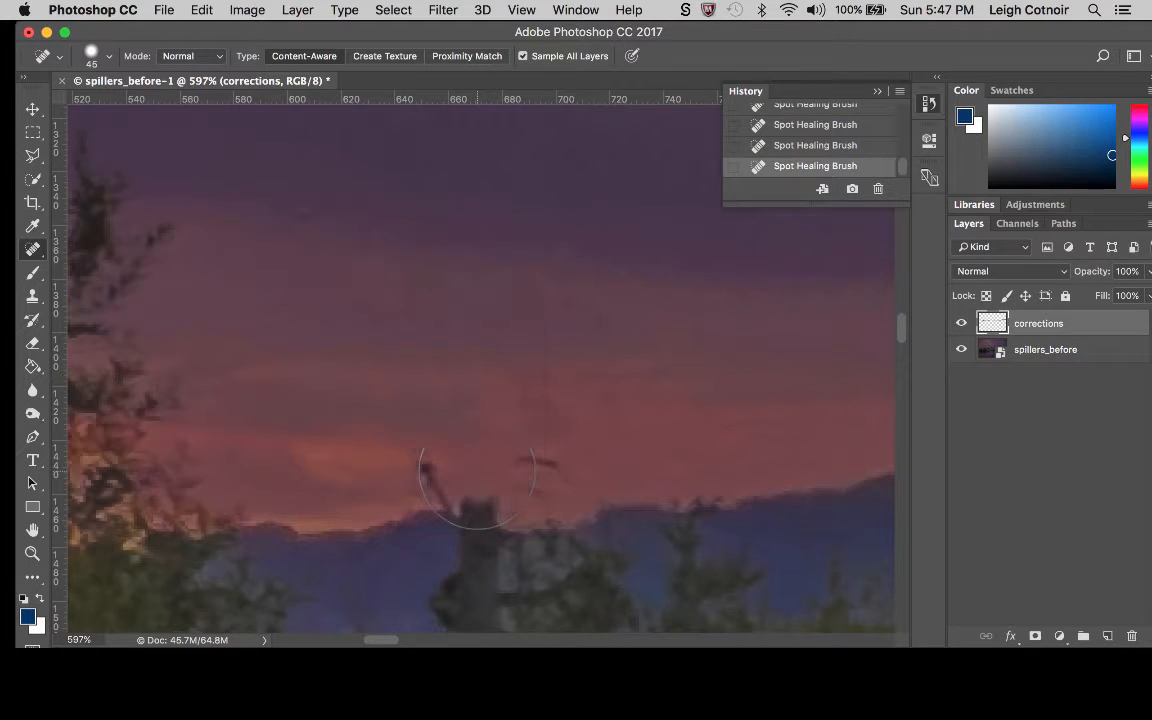
pyautogui.scroll(-4, 477, 470)
pyautogui.click(489, 336)
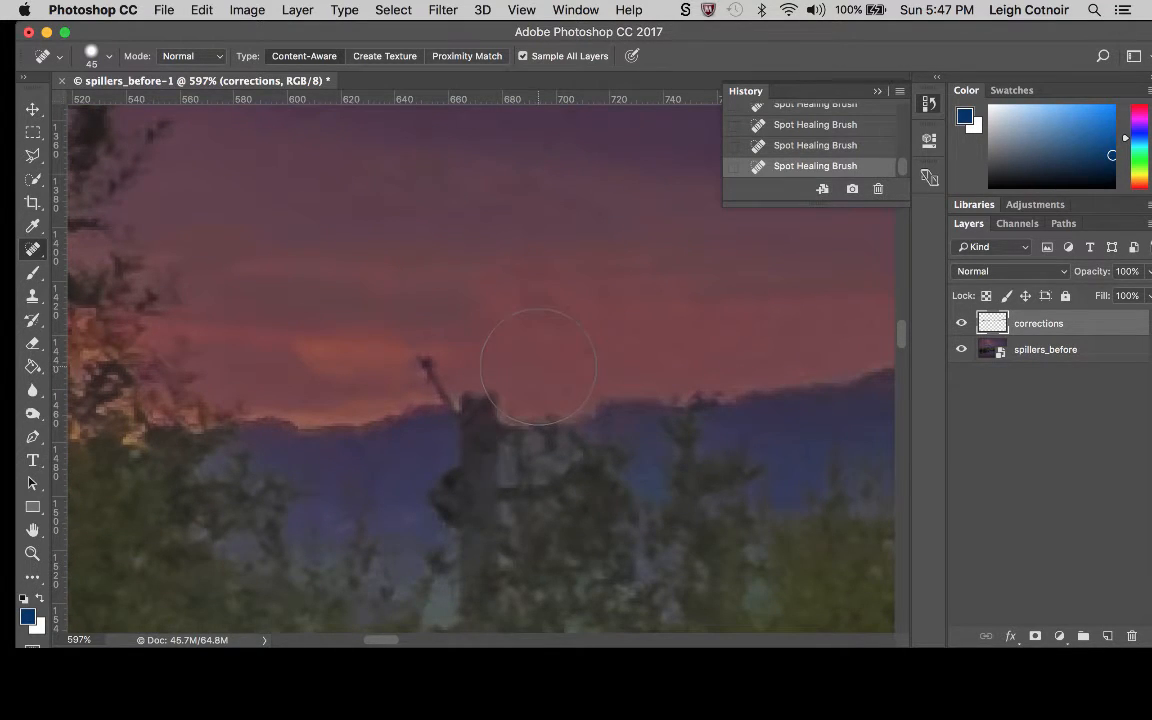
# Spot-heal the leftover brace above the hill line and the pole stump standing in front of the hill.
pyautogui.click(427, 361)
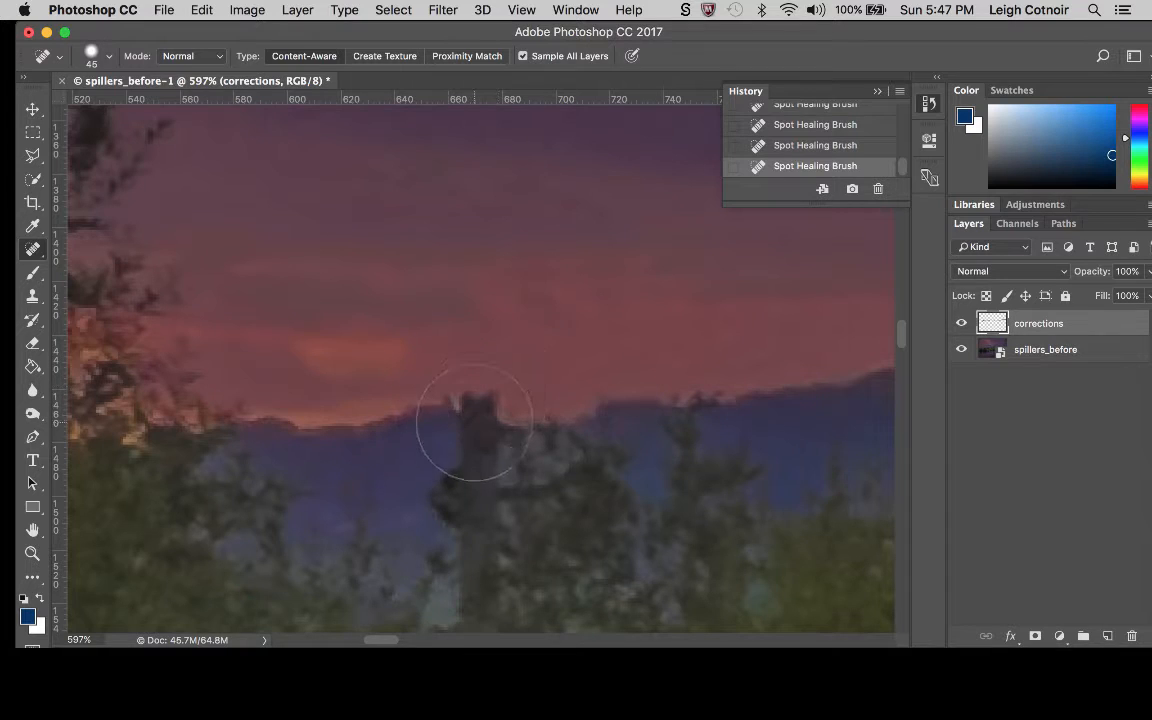
pyautogui.moveTo(472, 418); pyautogui.dragTo(470, 425)
pyautogui.scroll(-6, 452, 485)
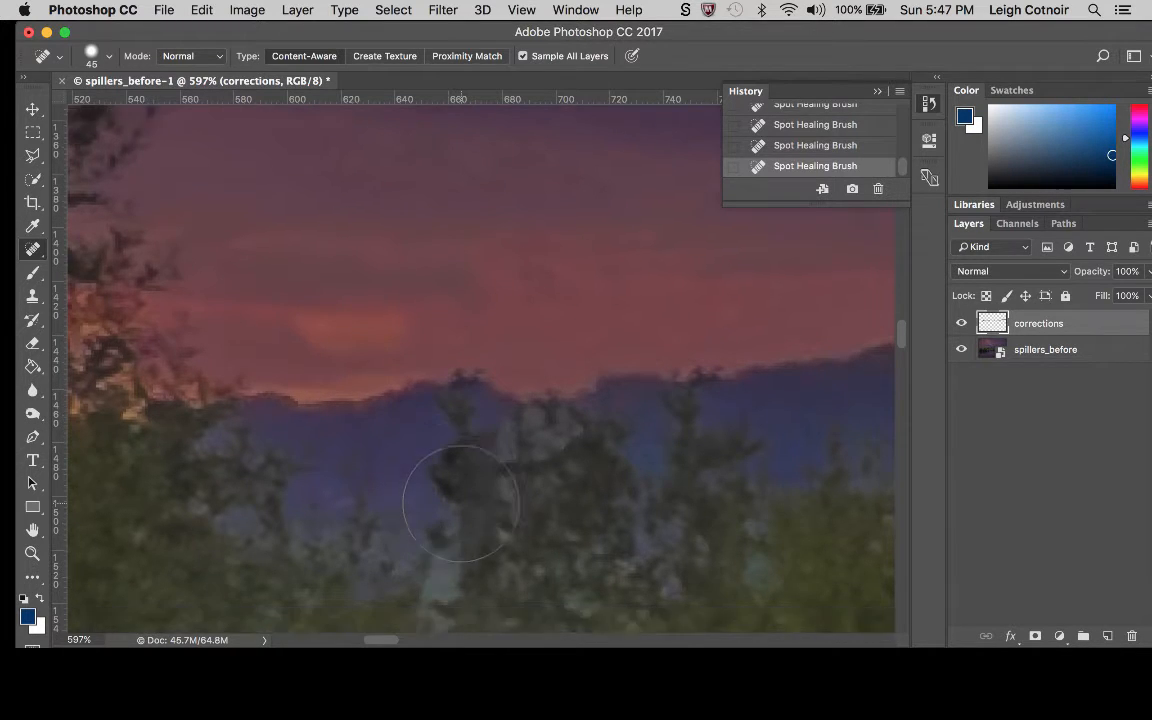
pyautogui.click(449, 356)
pyautogui.click(474, 358)
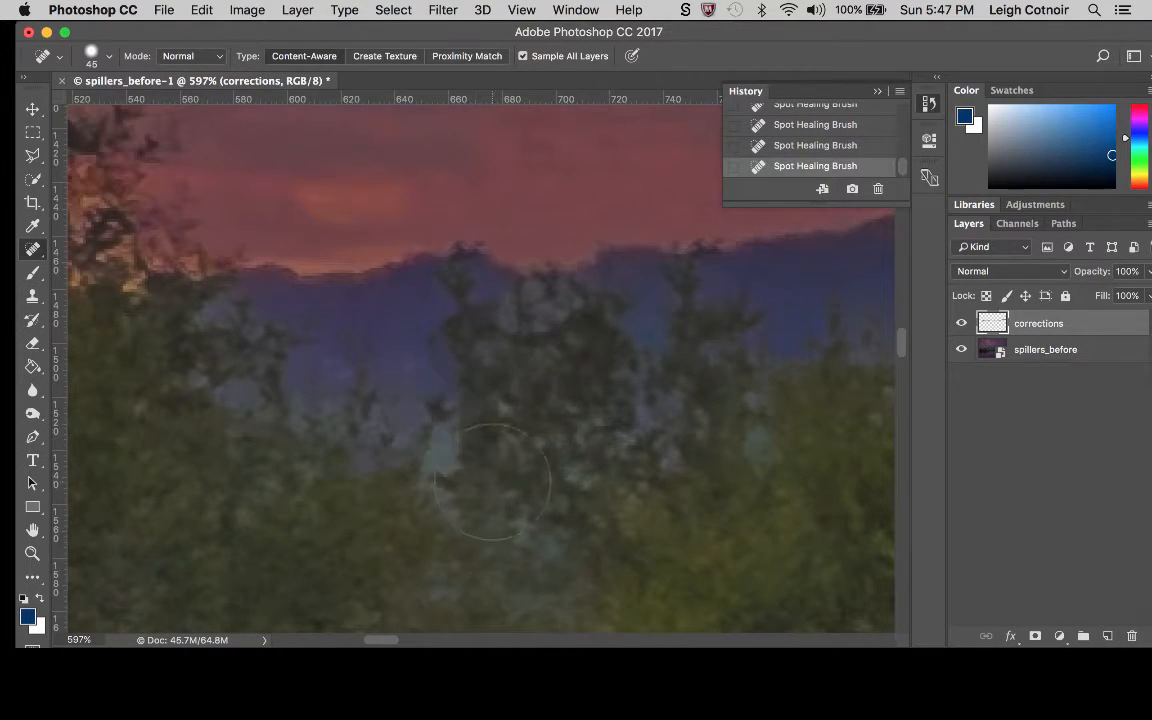
# Spot-heal the pole's remaining lower section and the pale patches around it among the bushes.
pyautogui.click(481, 455)
pyautogui.click(435, 378)
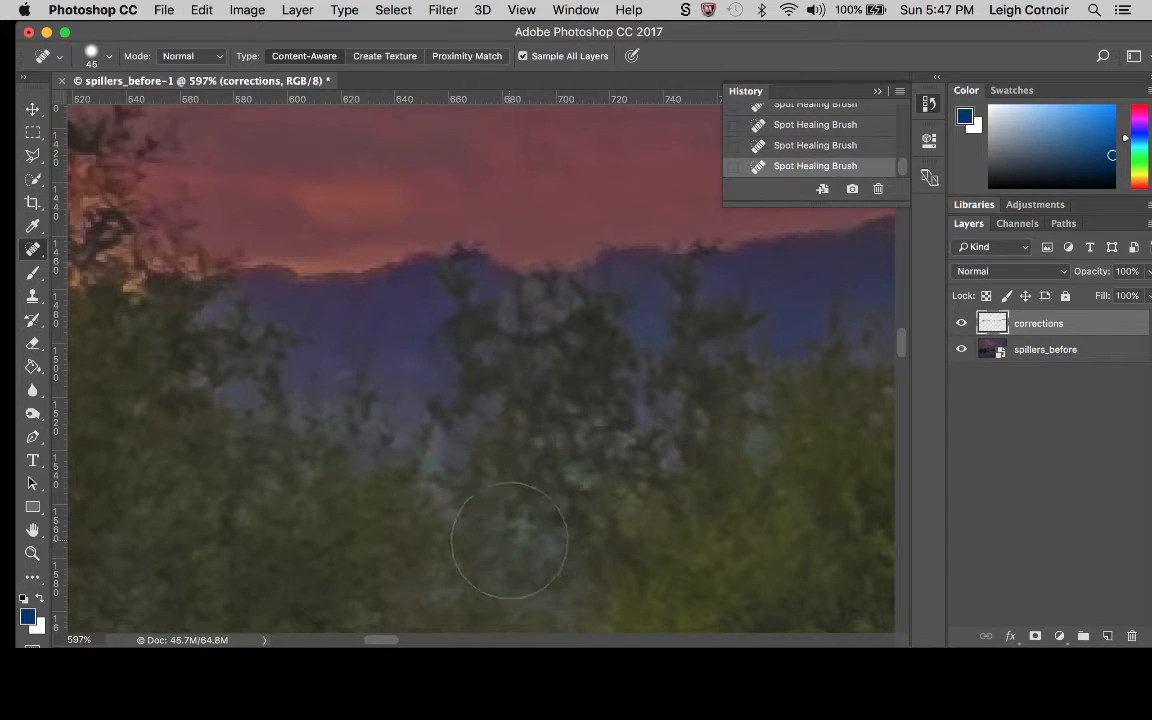
pyautogui.click(491, 305)
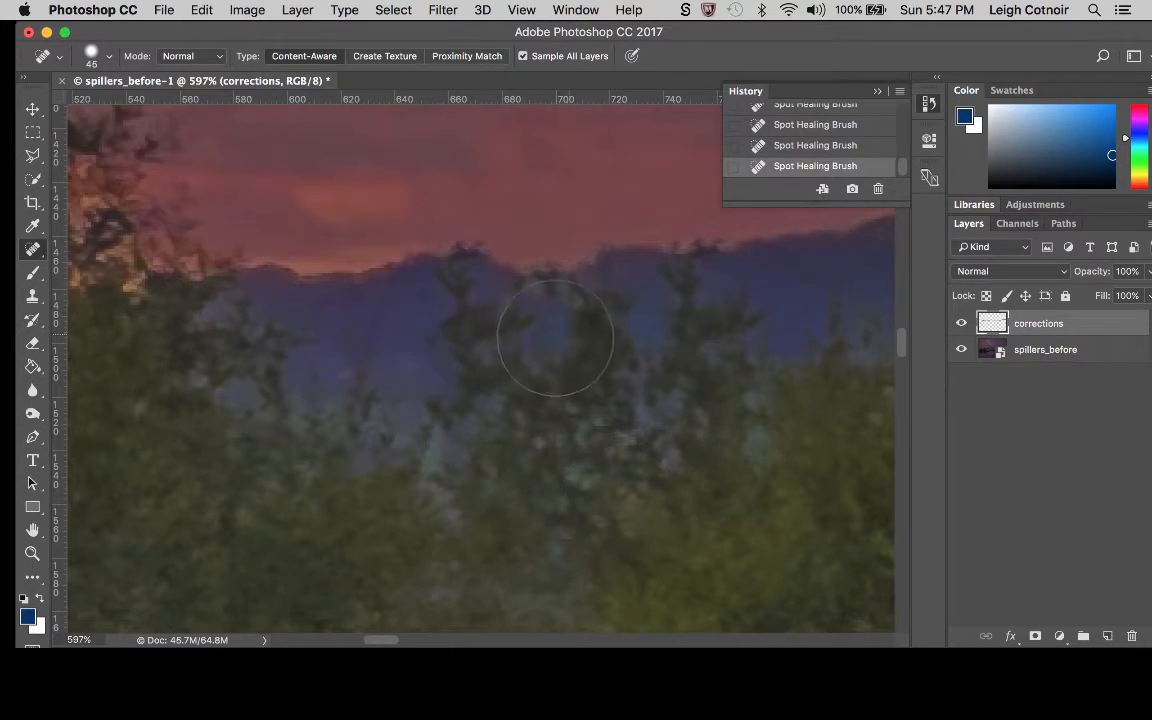
# Spot-heal the small tower on the distant hill's ridge with the 45 px brush.
pyautogui.scroll(-5, 558, 350)
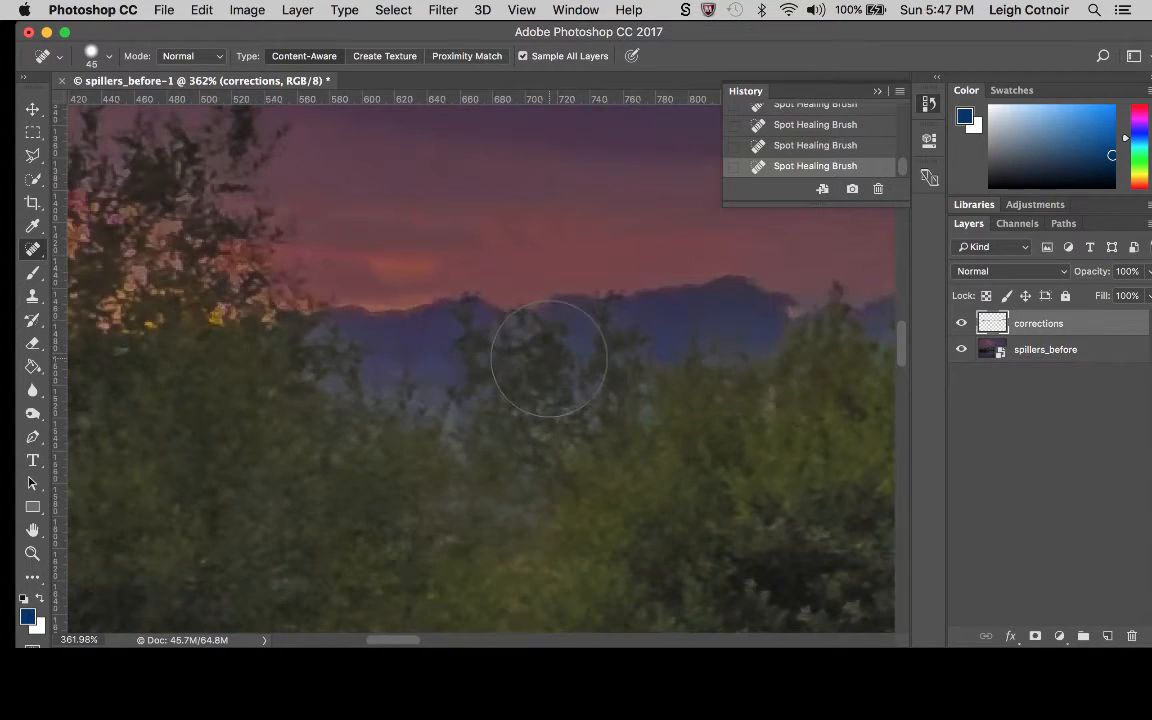
pyautogui.scroll(-2, 548, 358)
pyautogui.scroll(-4, 548, 358)
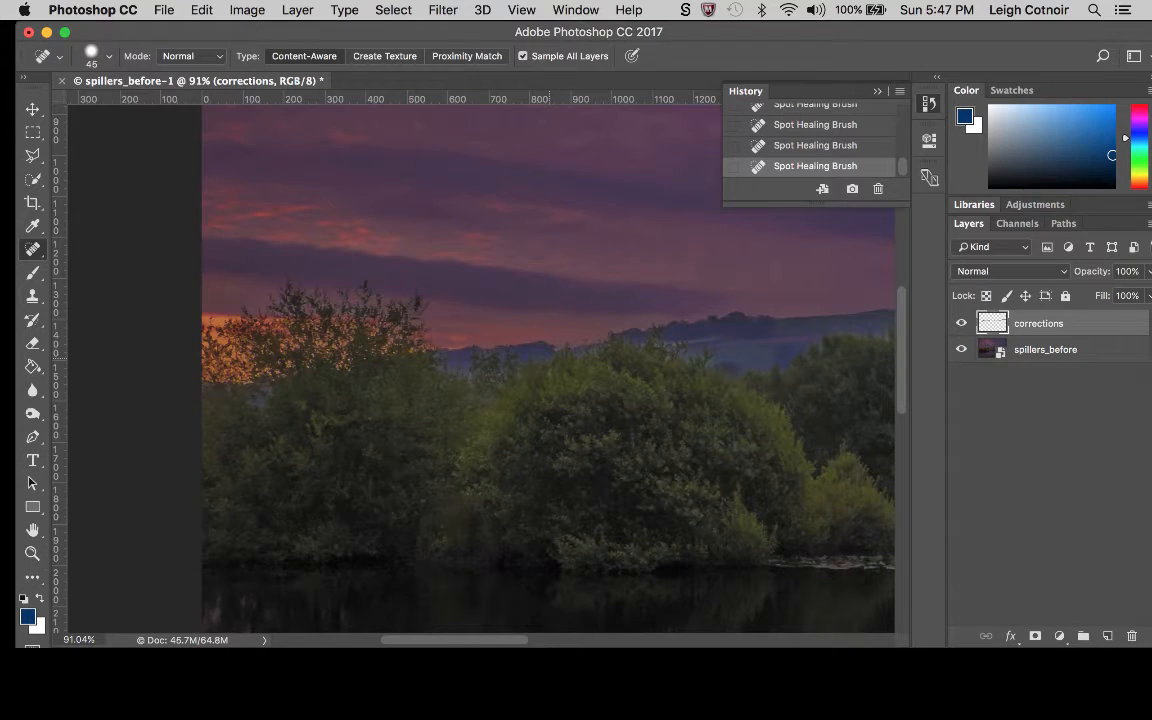
pyautogui.hscroll(5, 480, 360)
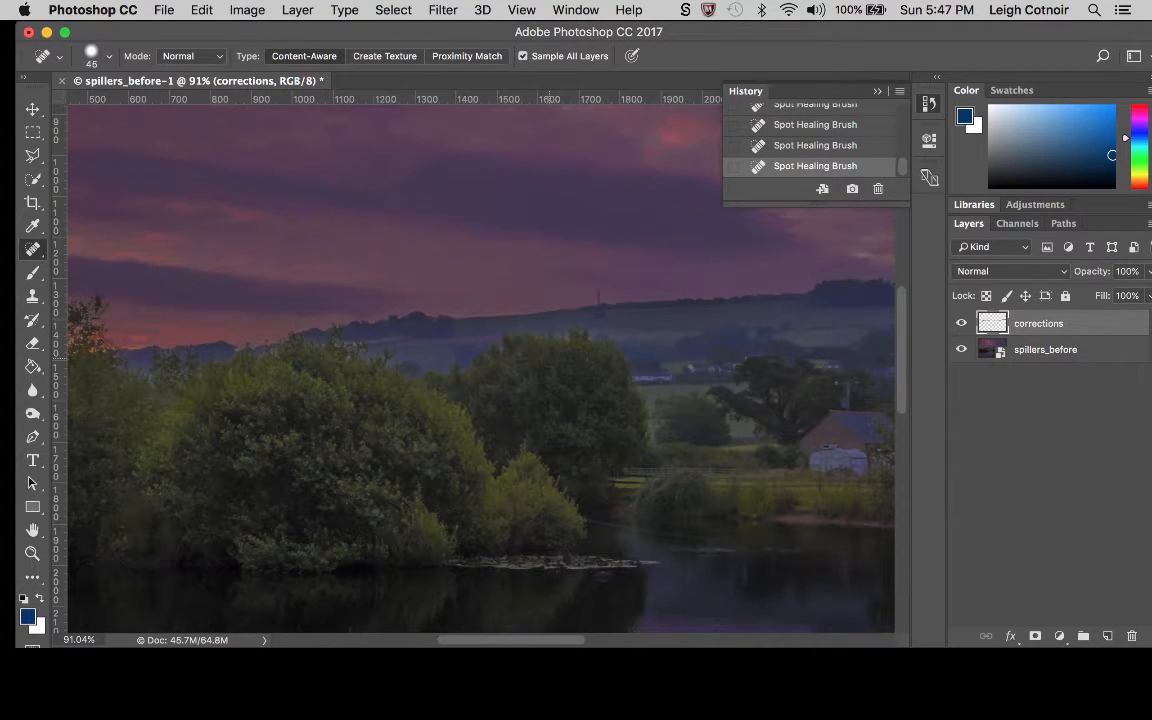
pyautogui.hscroll(3, 480, 360)
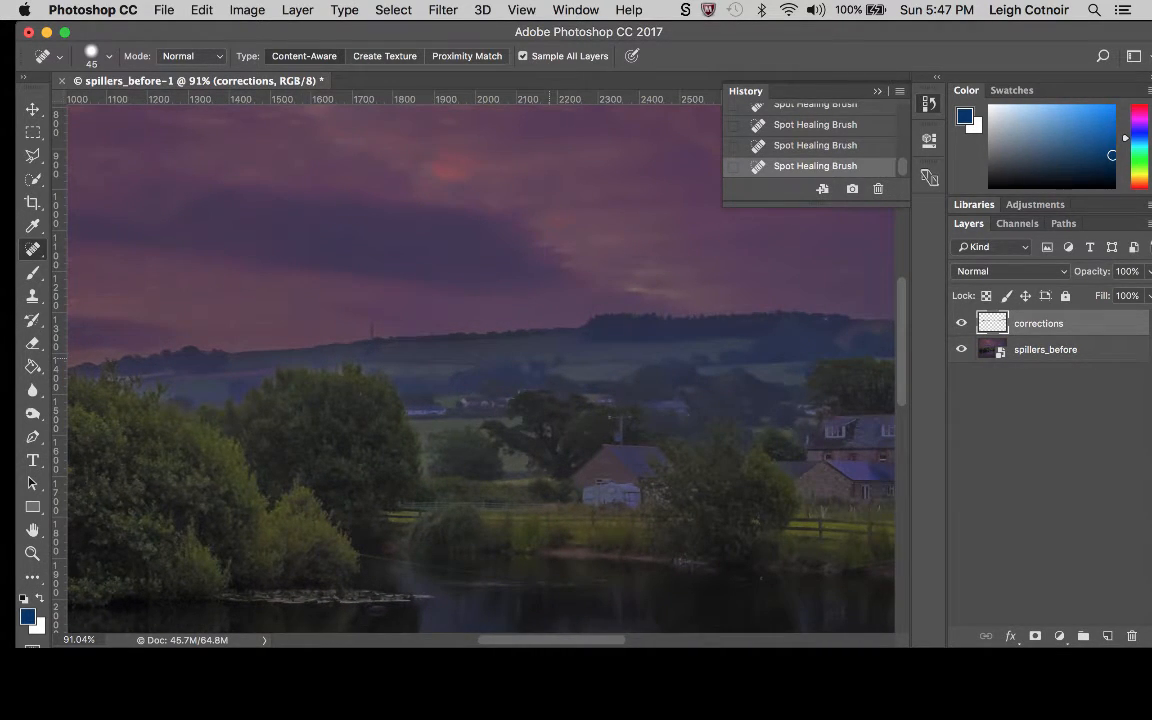
pyautogui.scroll(-1, 480, 360)
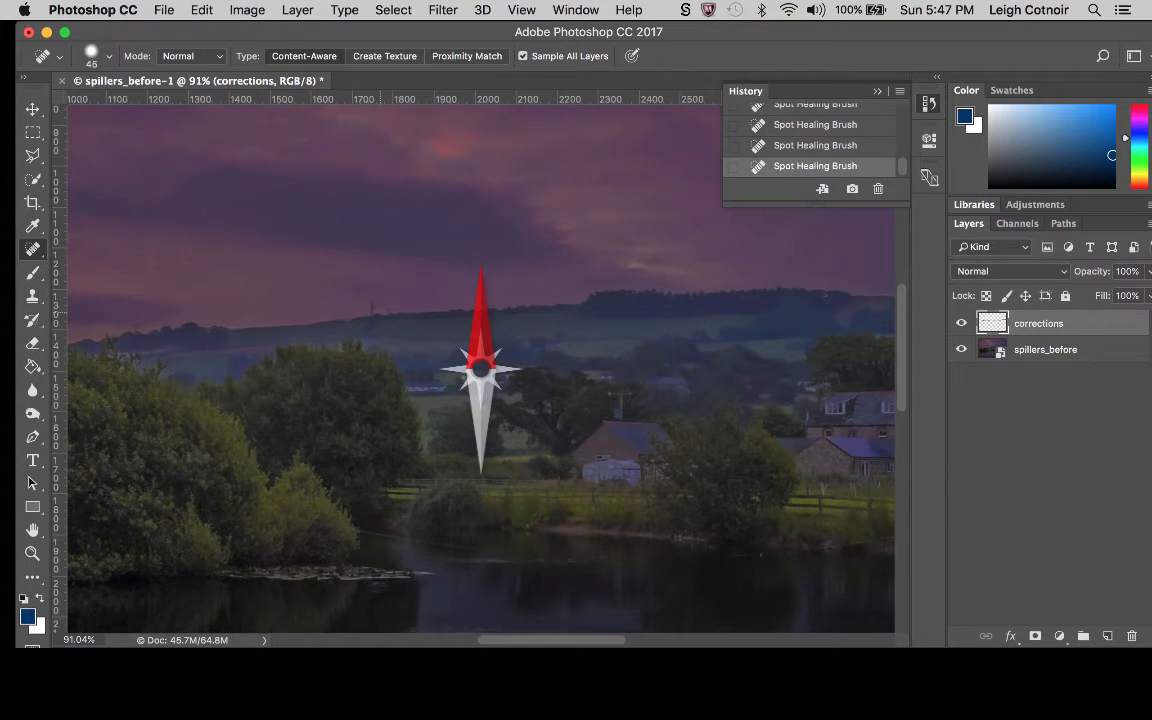
pyautogui.scroll(3, 476, 373)
pyautogui.scroll(3, 372, 318)
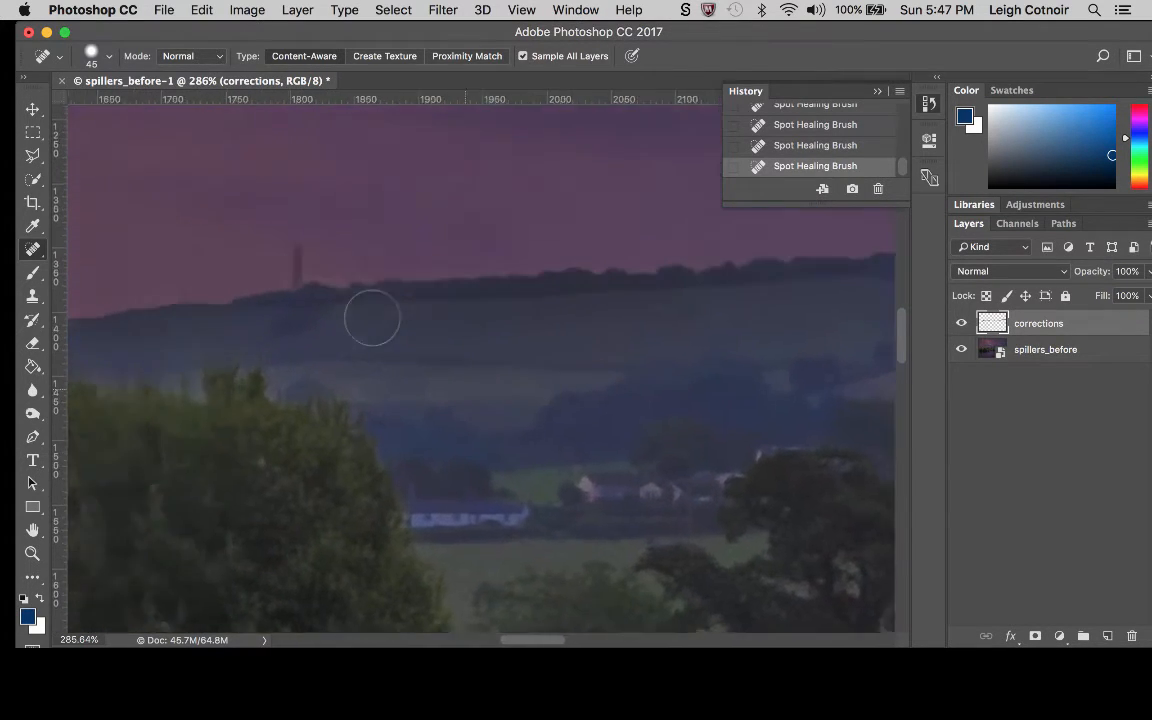
pyautogui.hscroll(-2, 370, 319)
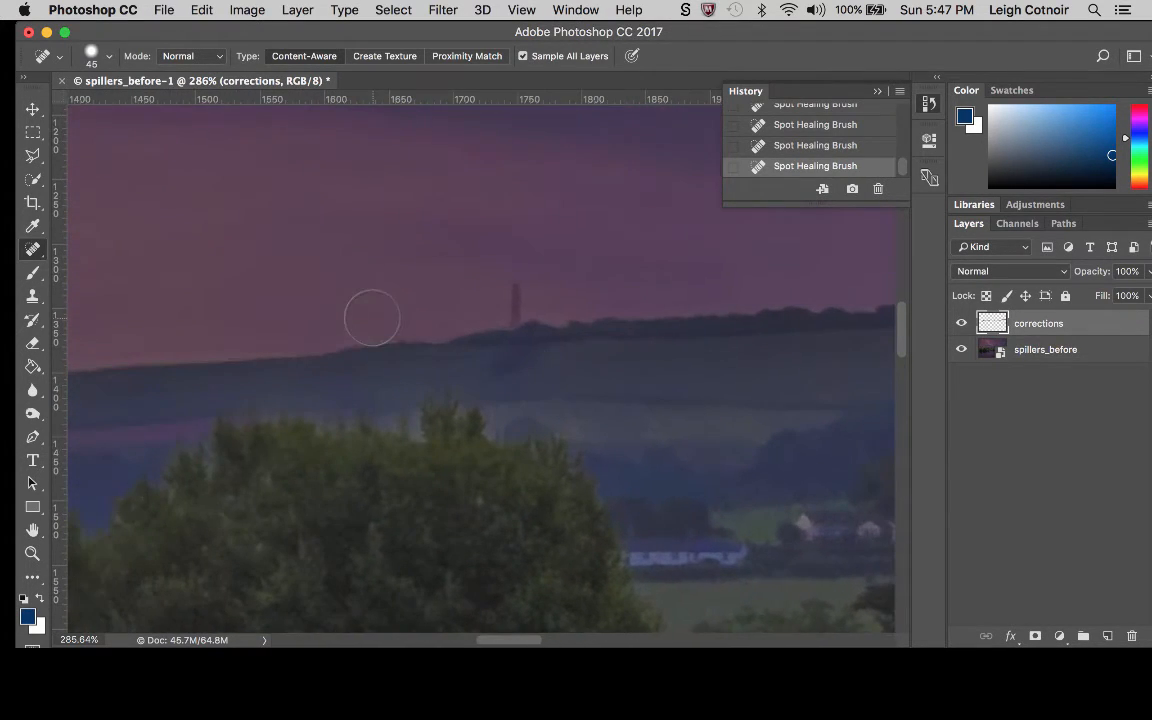
pyautogui.click(508, 301)
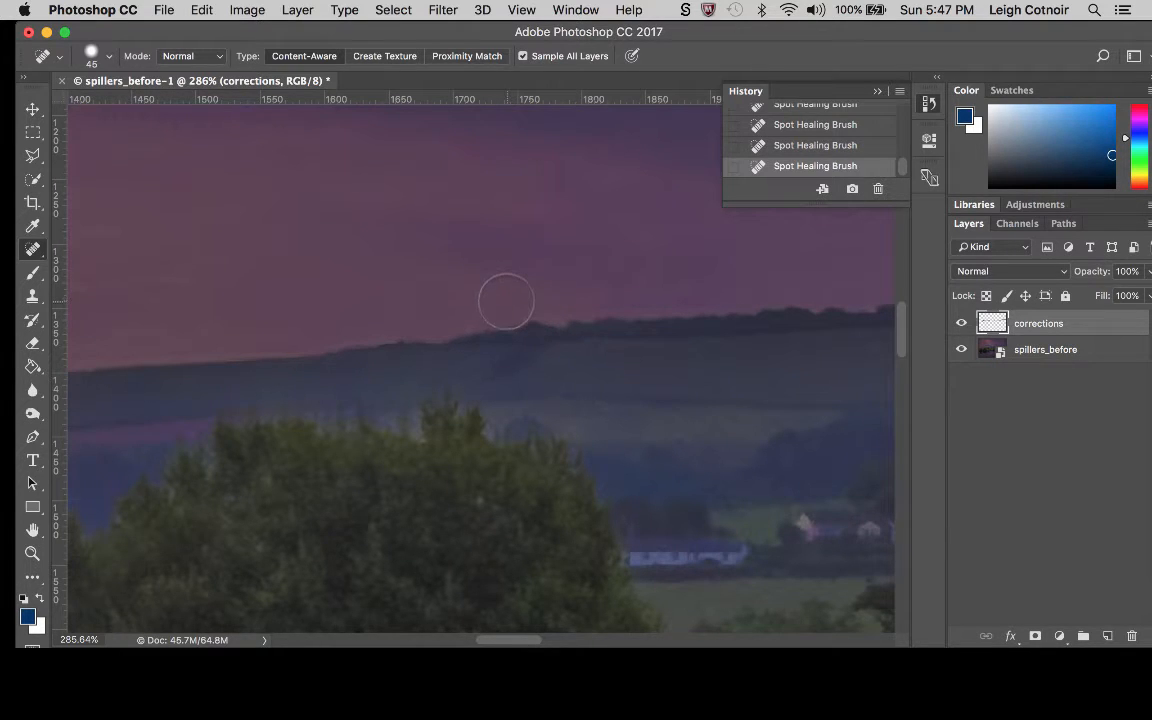
pyautogui.click(505, 300)
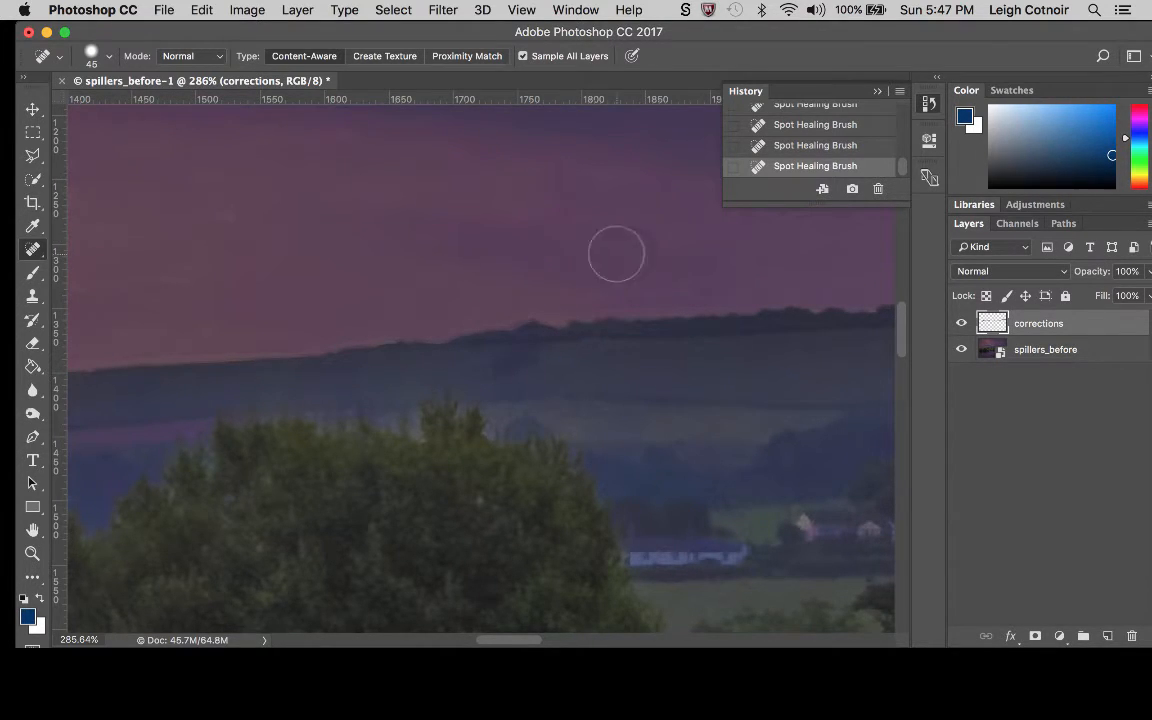
# Spot-heal the pale specks at the top of the large tree right of the house, reducing the brush to 35 px.
pyautogui.hscroll(5, 640, 250)
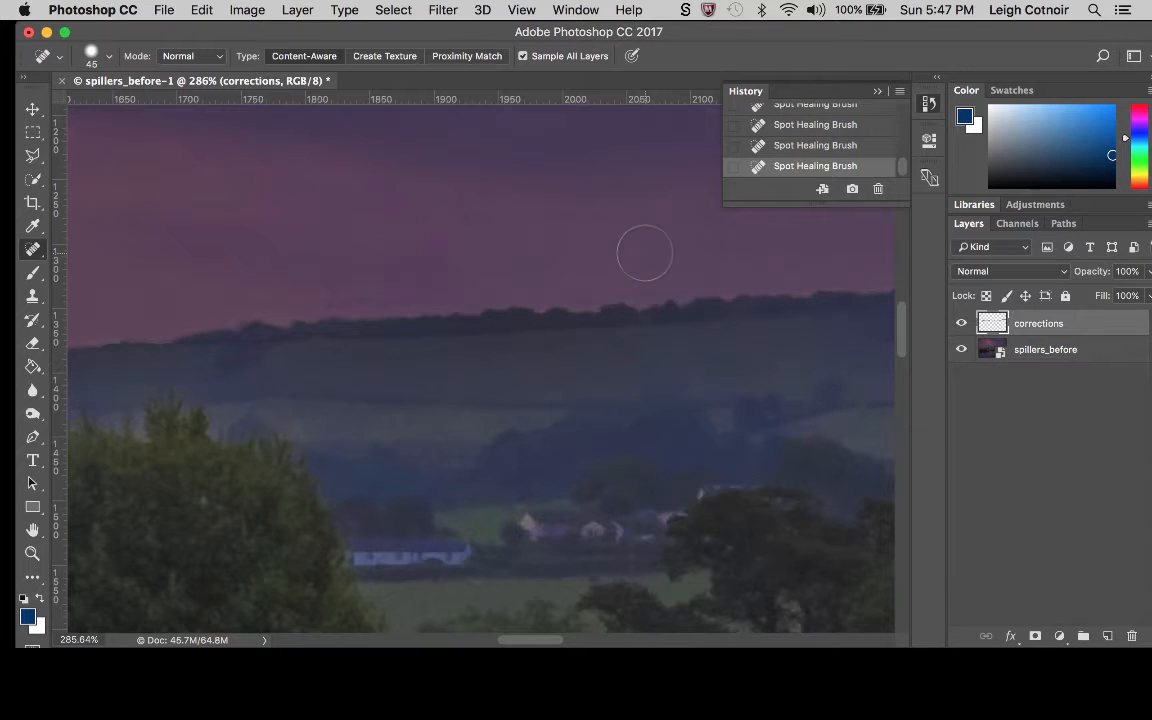
pyautogui.scroll(-2, 645, 260)
pyautogui.hscroll(3, 645, 260)
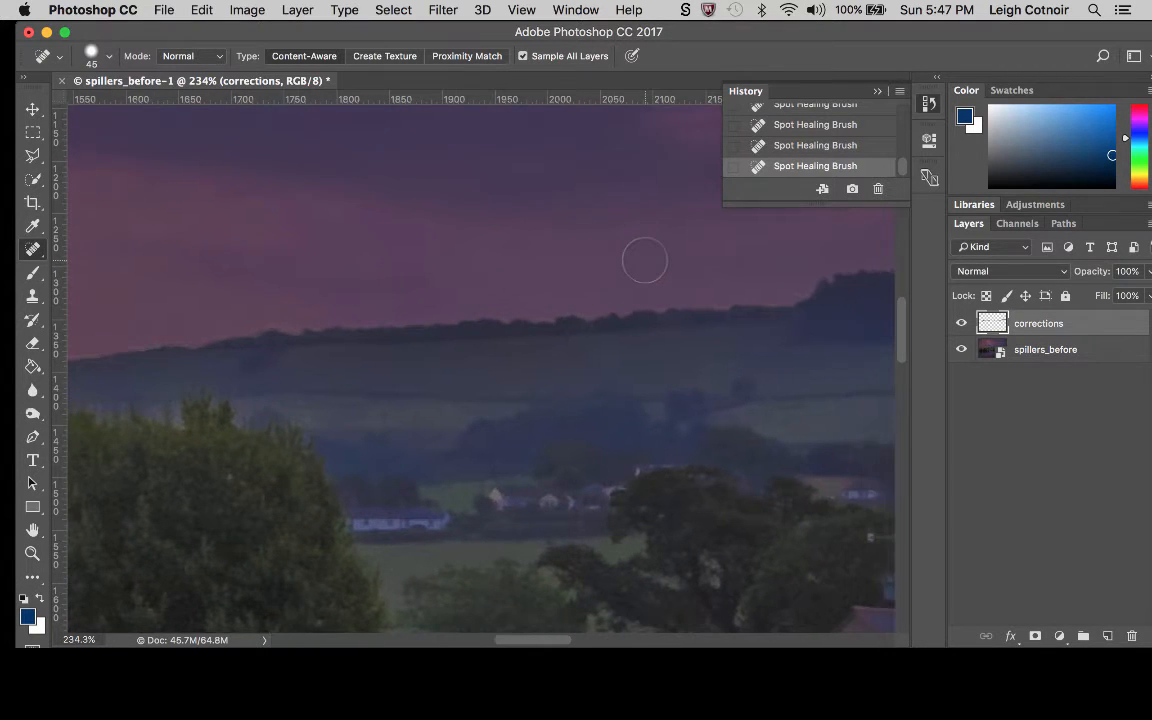
pyautogui.hscroll(12, 645, 260)
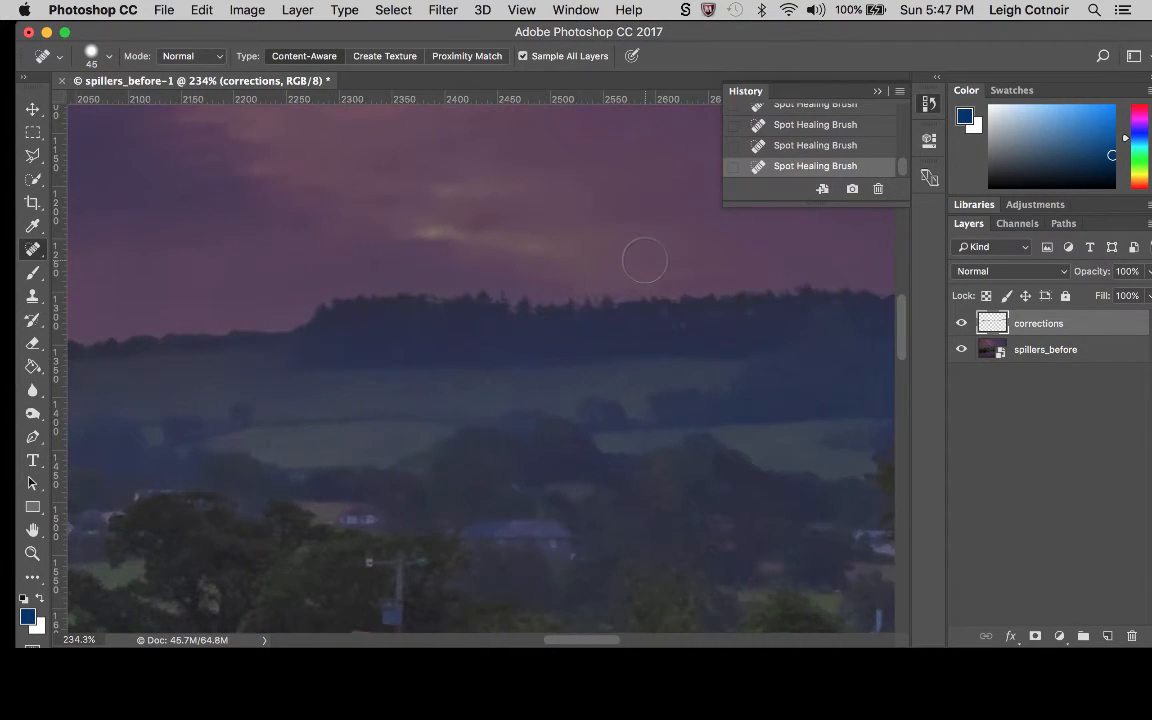
pyautogui.hscroll(7, 645, 260)
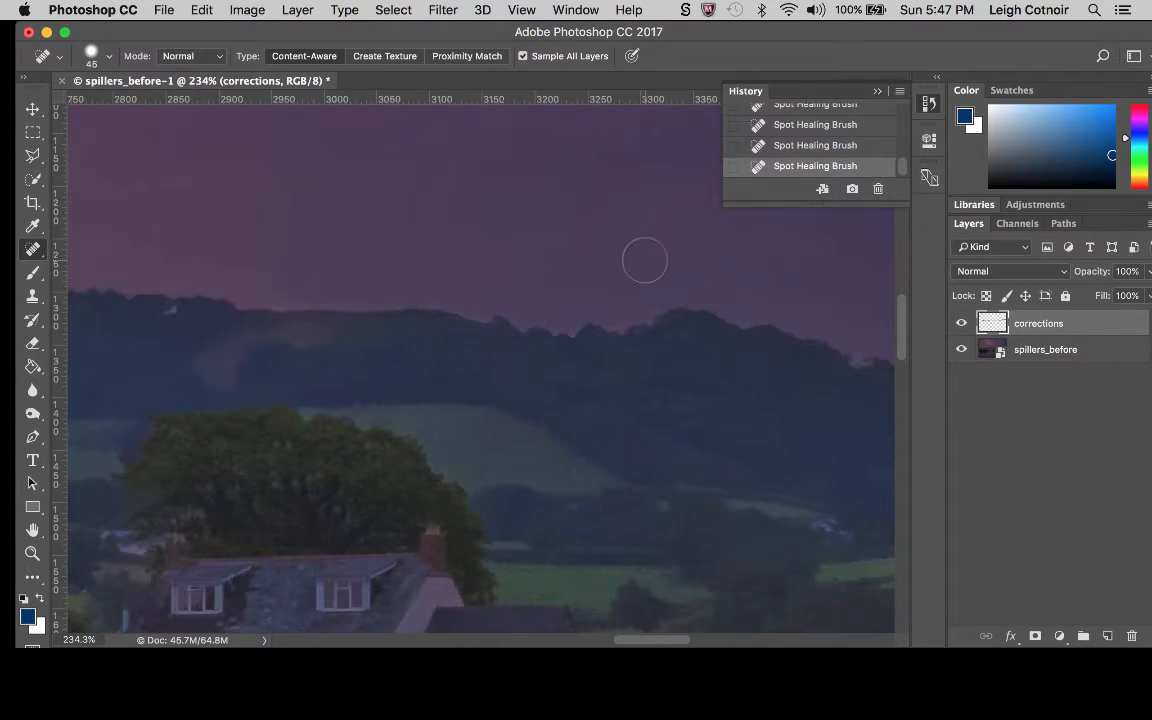
pyautogui.hscroll(10, 645, 260)
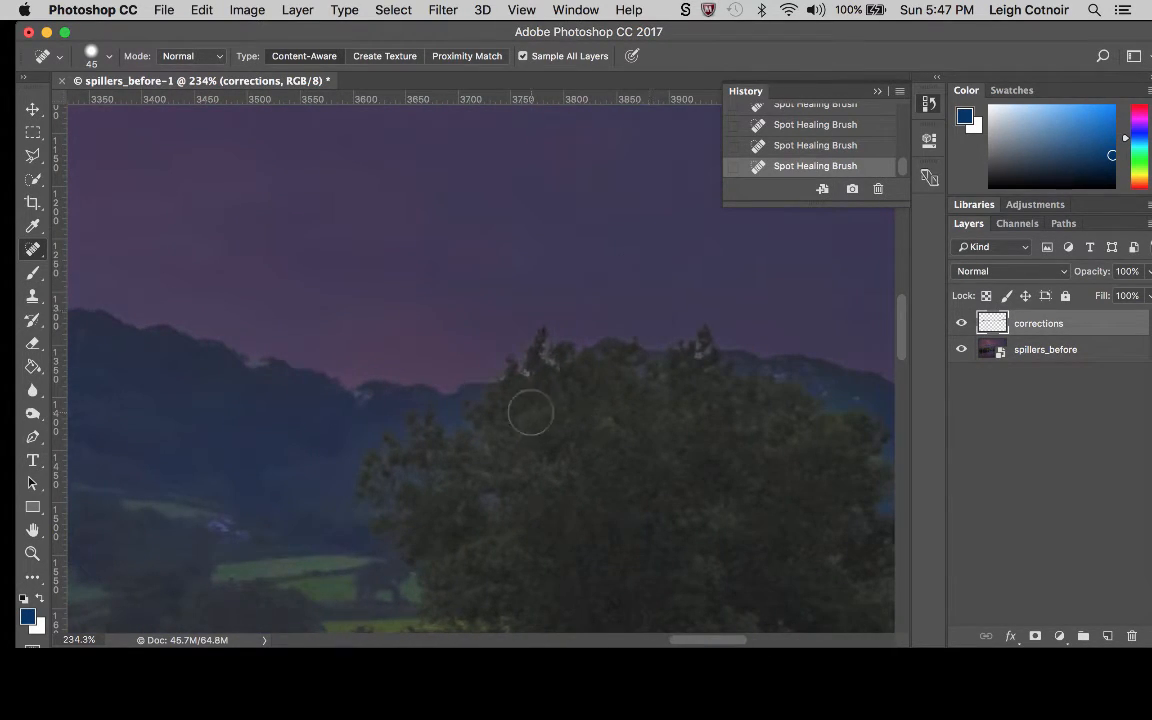
pyautogui.click(530, 381)
pyautogui.click(548, 361)
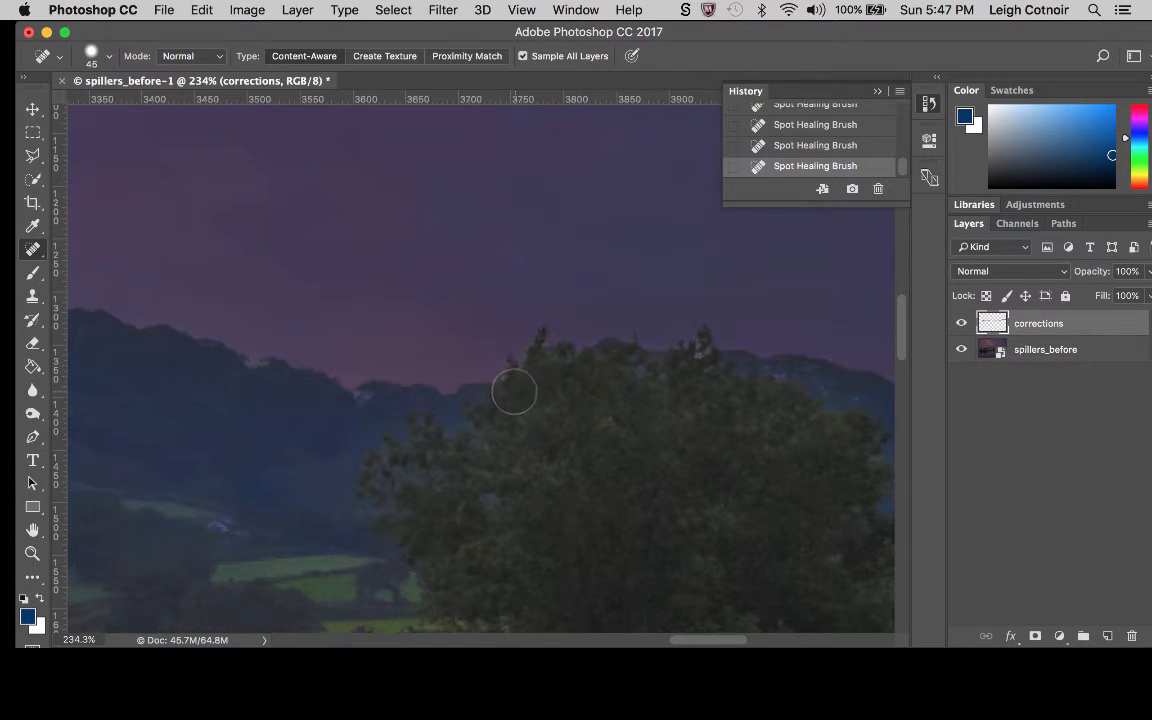
pyautogui.click(532, 363)
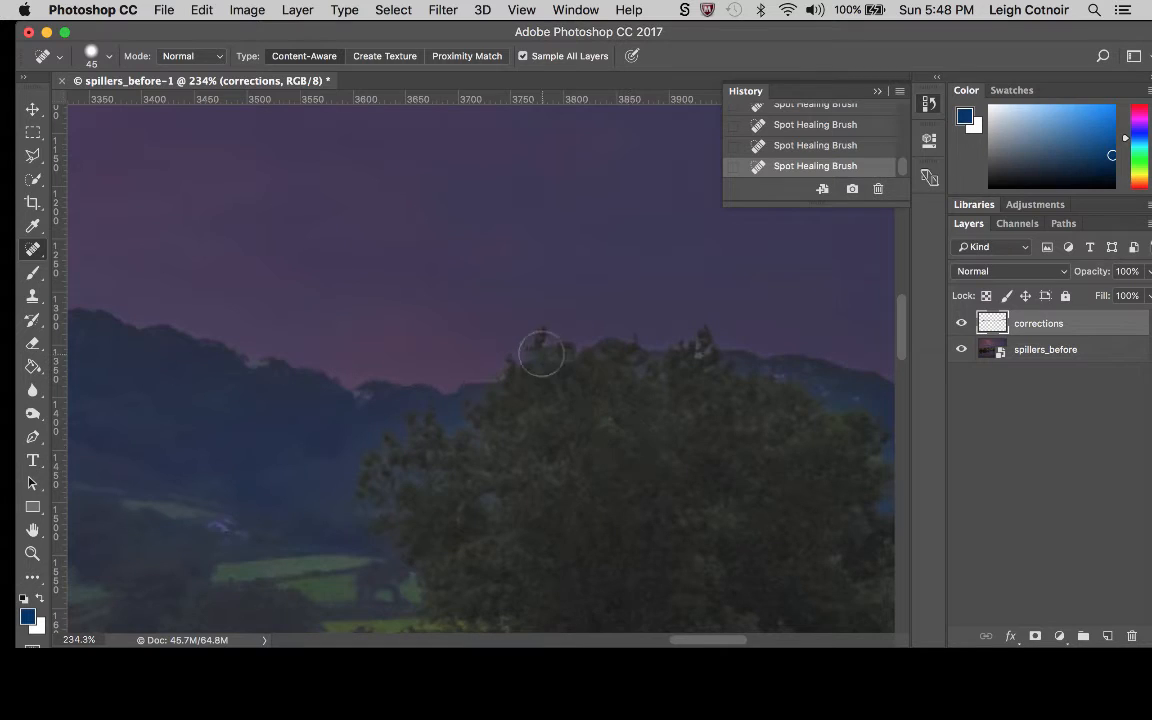
pyautogui.press('super+z')
pyautogui.press('[')
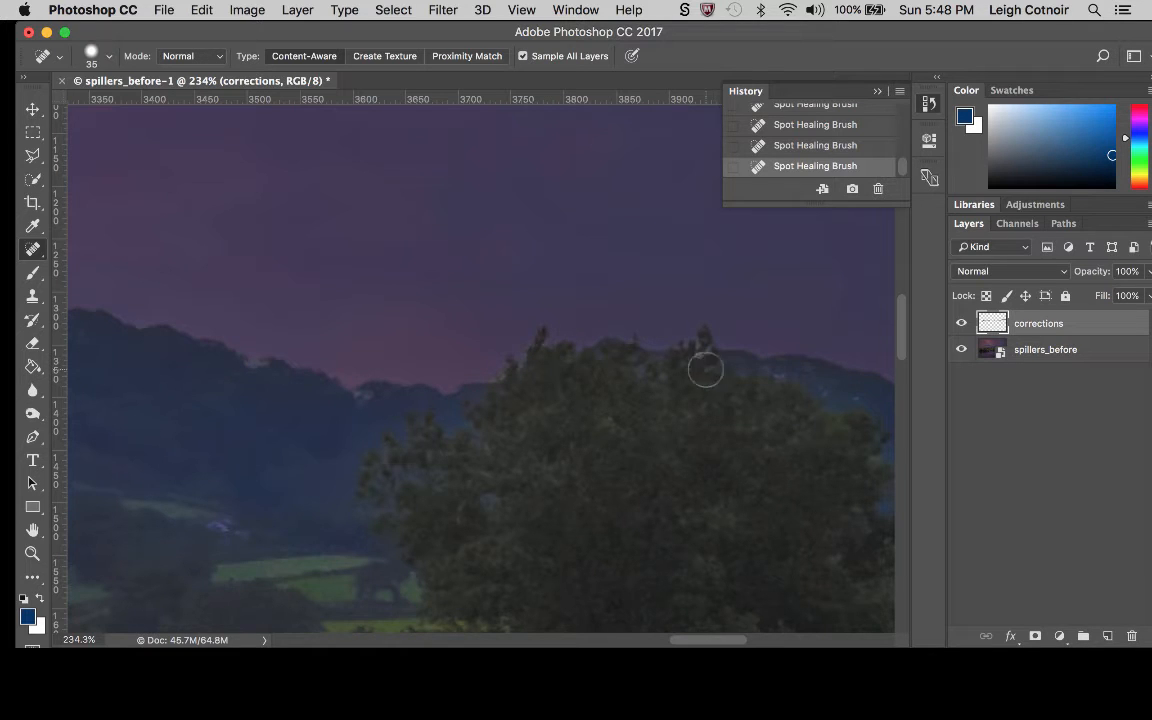
# Spot-heal the treetop blemish at the photo's far right edge with the 35 px brush.
pyautogui.hscroll(10, 733, 485)
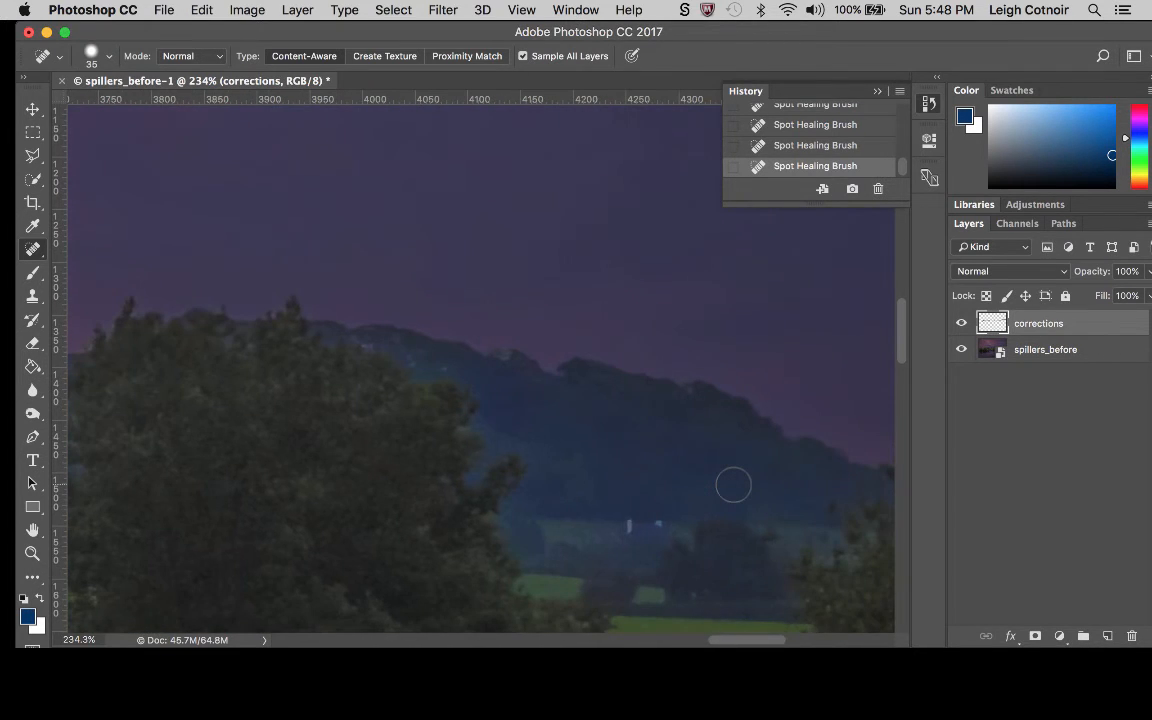
pyautogui.hscroll(6, 733, 485)
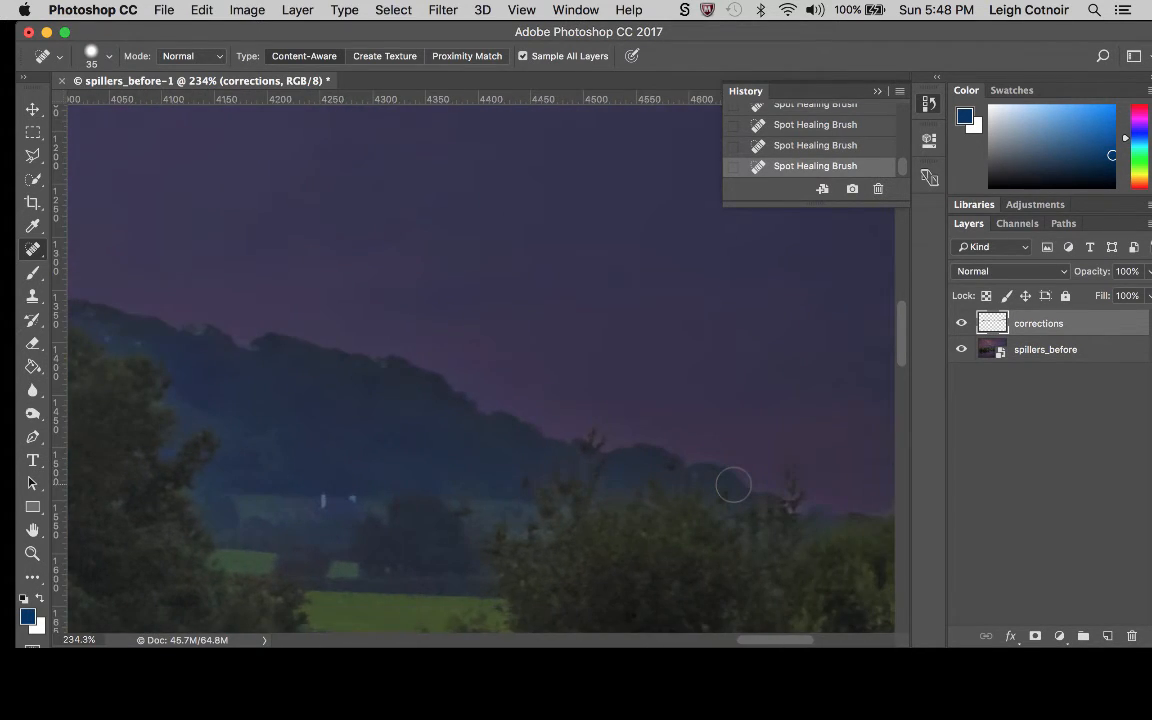
pyautogui.hscroll(7, 733, 485)
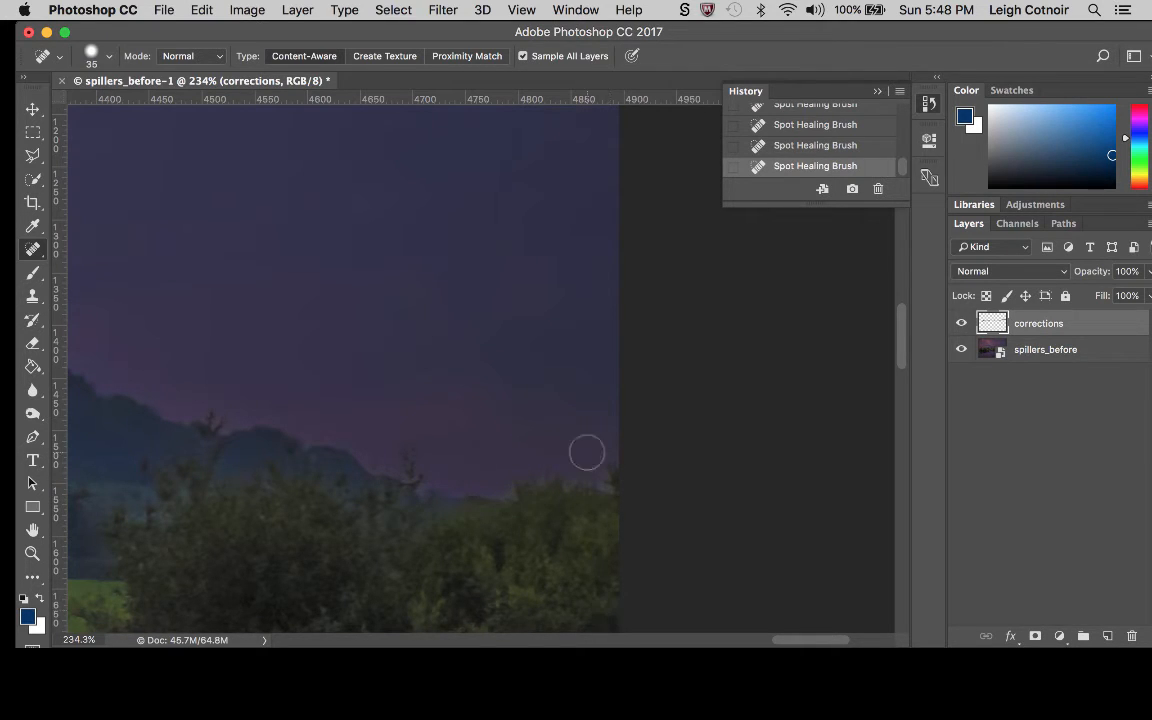
pyautogui.click(613, 497)
pyautogui.scroll(-5, 438, 464)
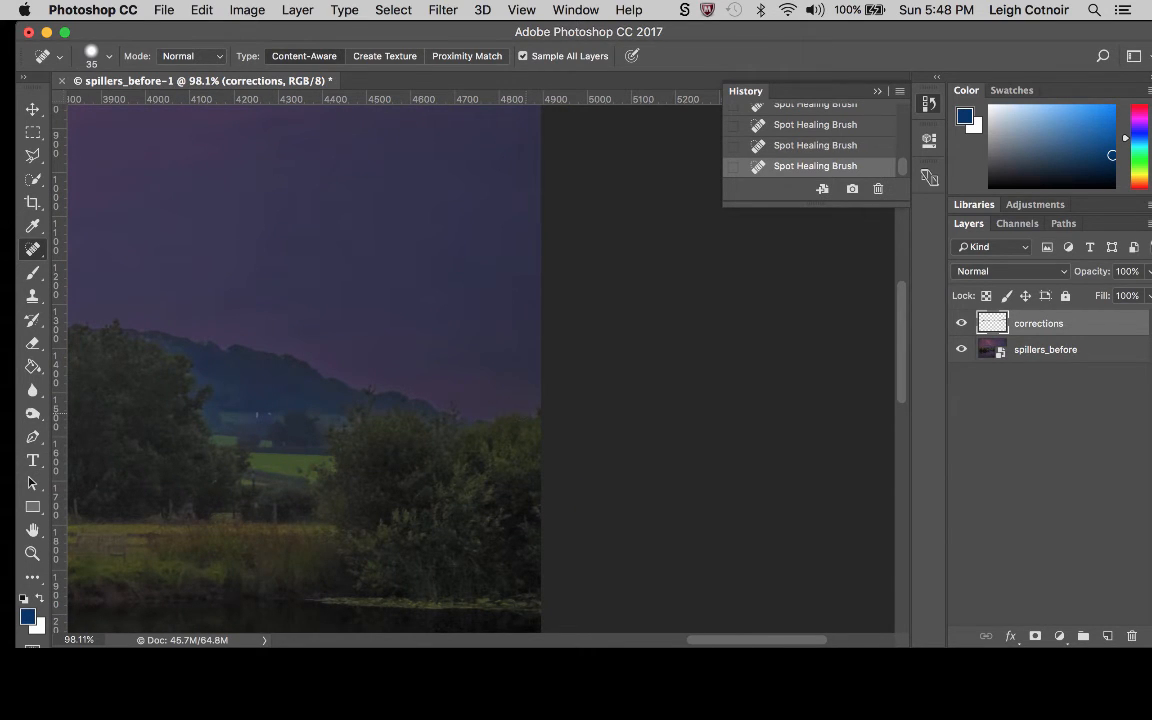
pyautogui.scroll(-4, 438, 267)
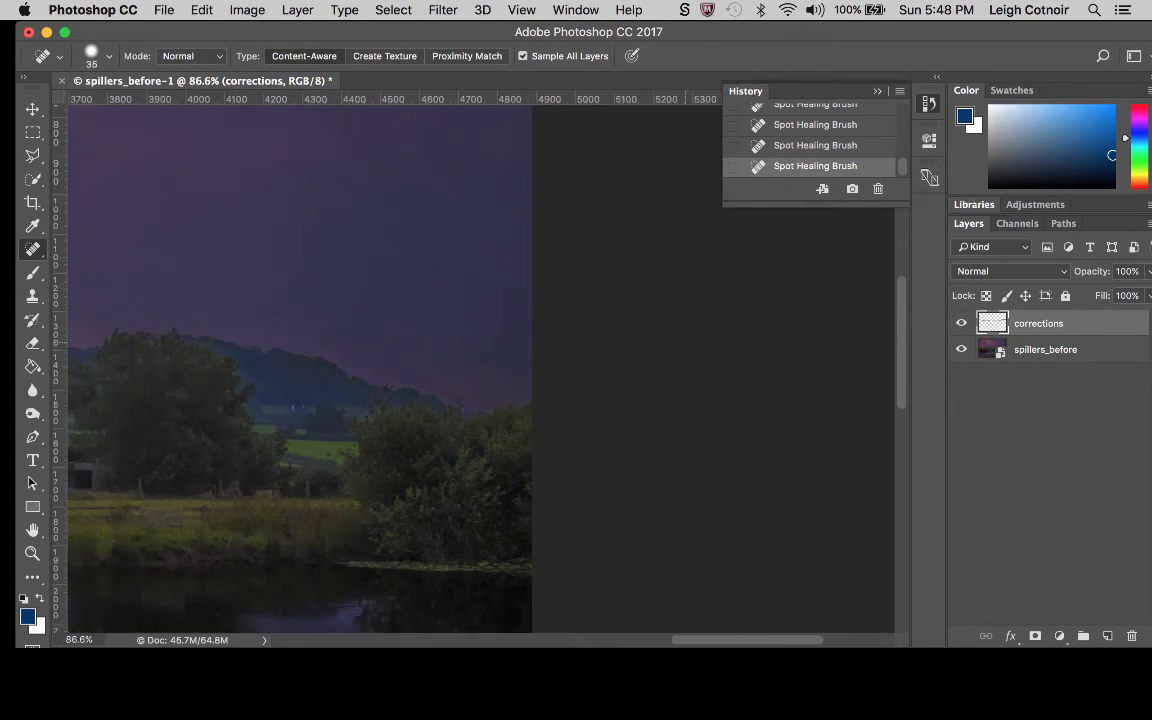
pyautogui.hscroll(-10, 438, 267)
pyautogui.scroll(-6, 480, 368)
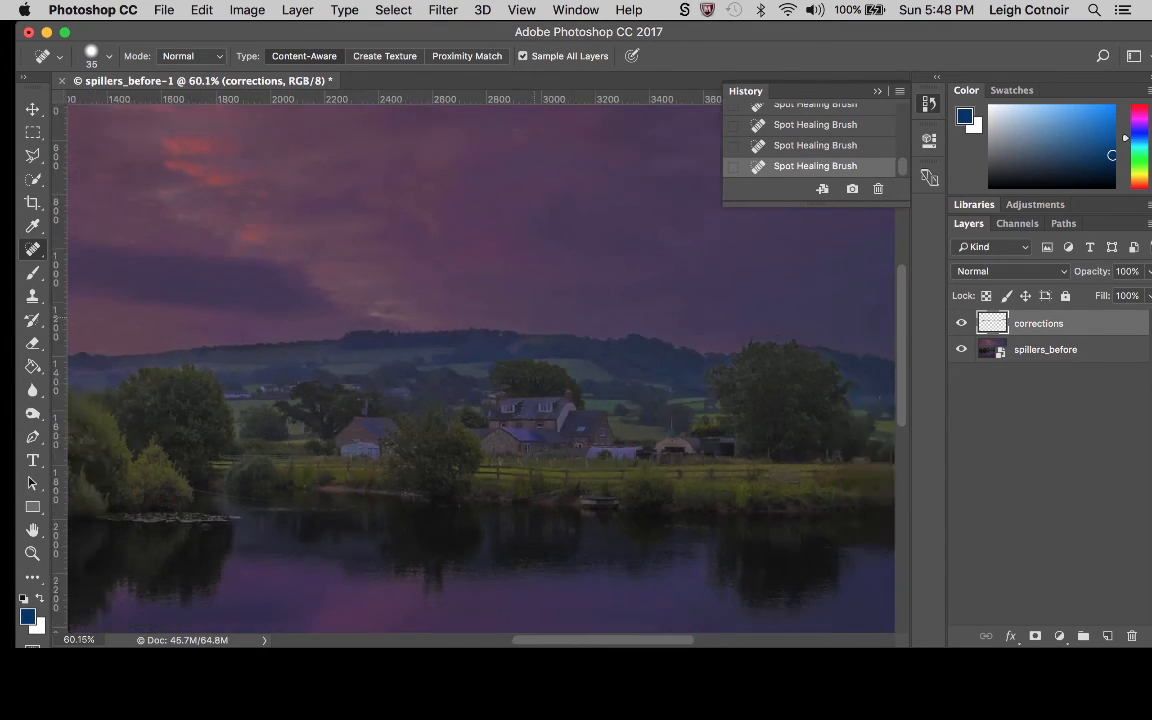
pyautogui.scroll(-1, 480, 368)
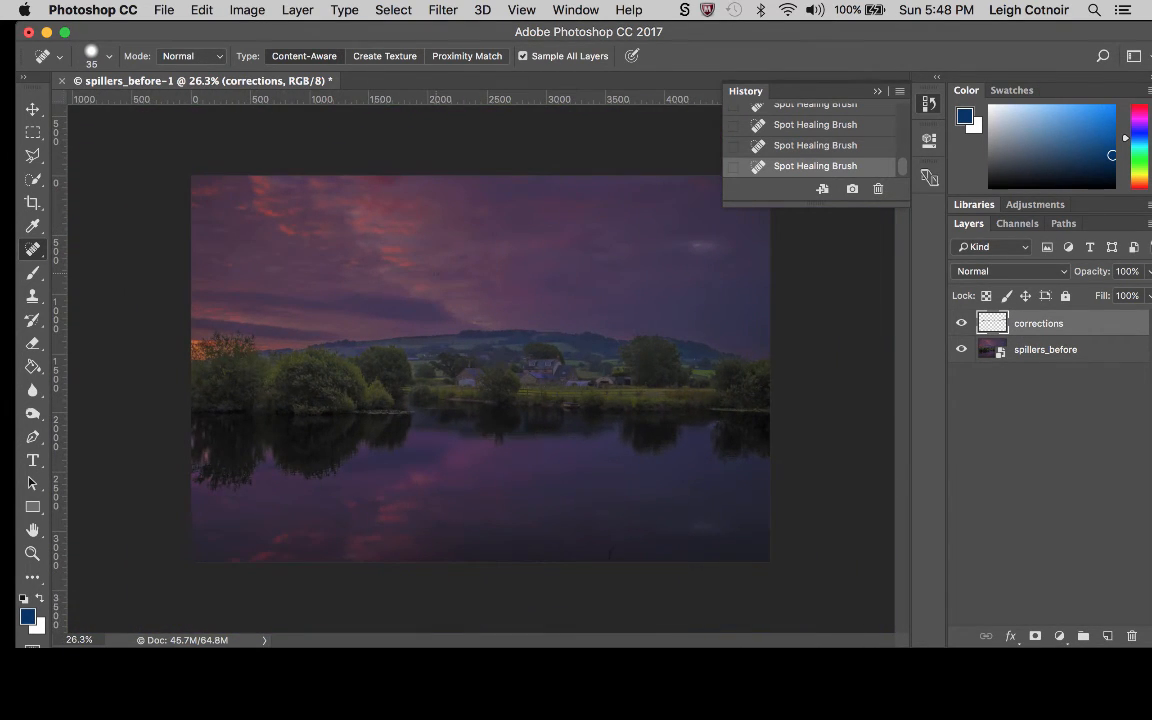
pyautogui.scroll(1, 480, 368)
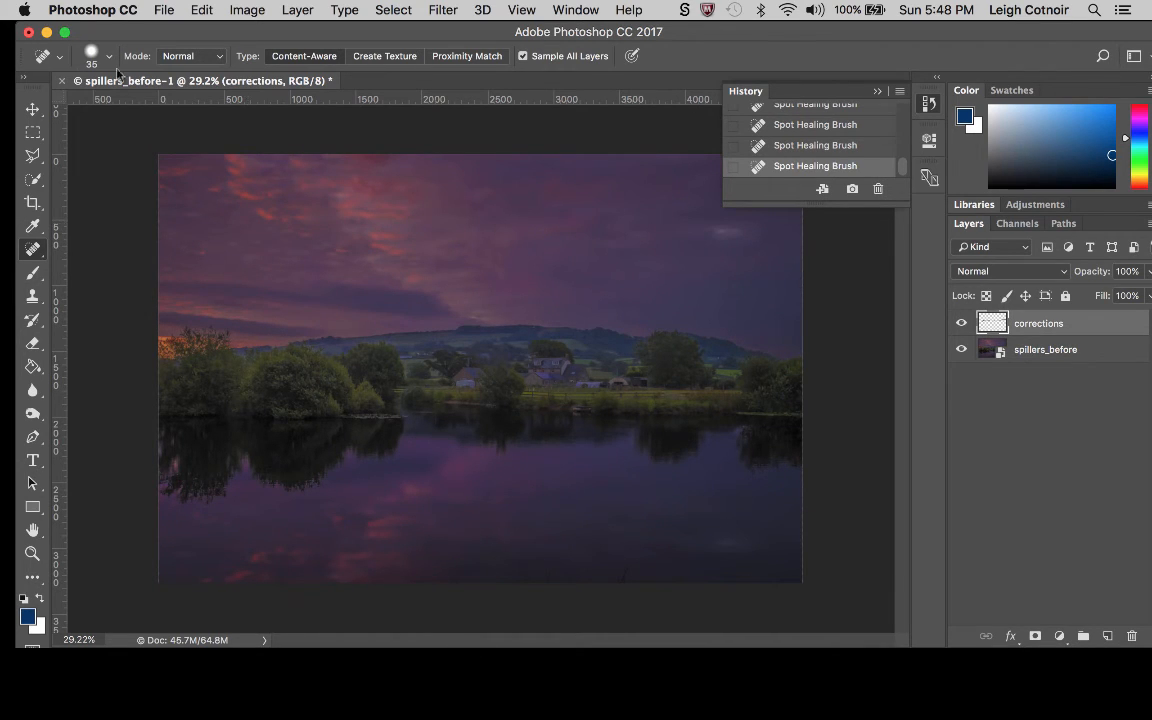
# Save the layered document in Photoshop format as spillers_after.psd with Maximize Compatibility enabled.
pyautogui.click(166, 12)
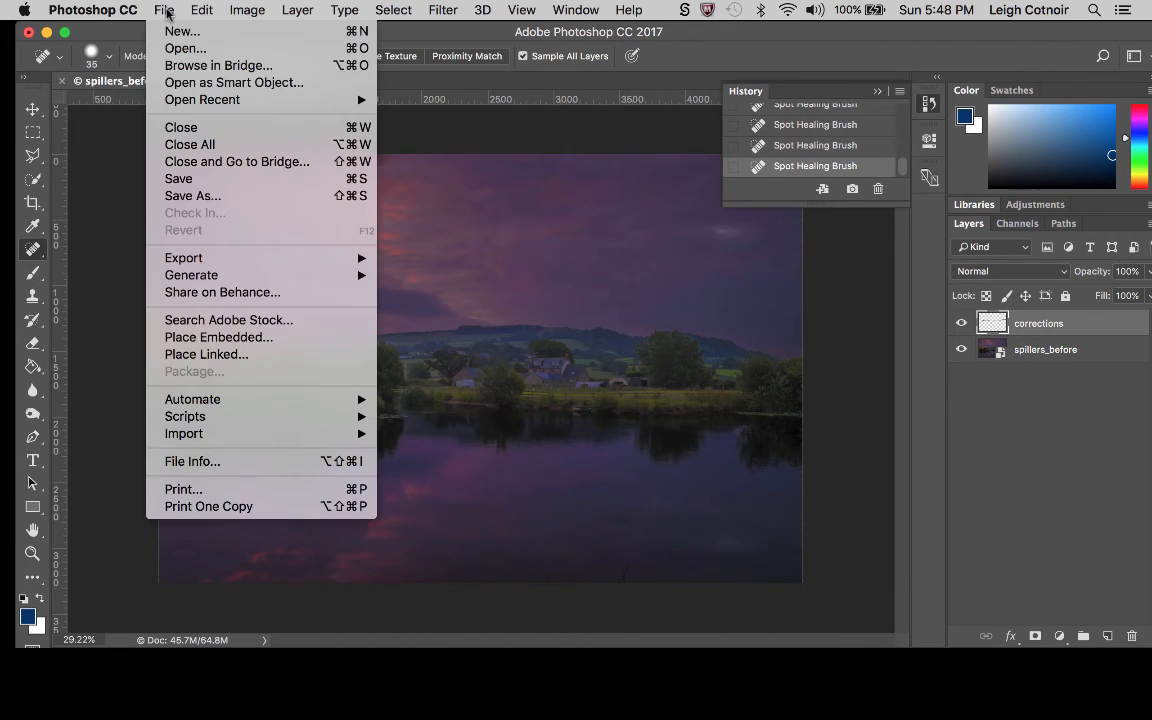
pyautogui.click(183, 184)
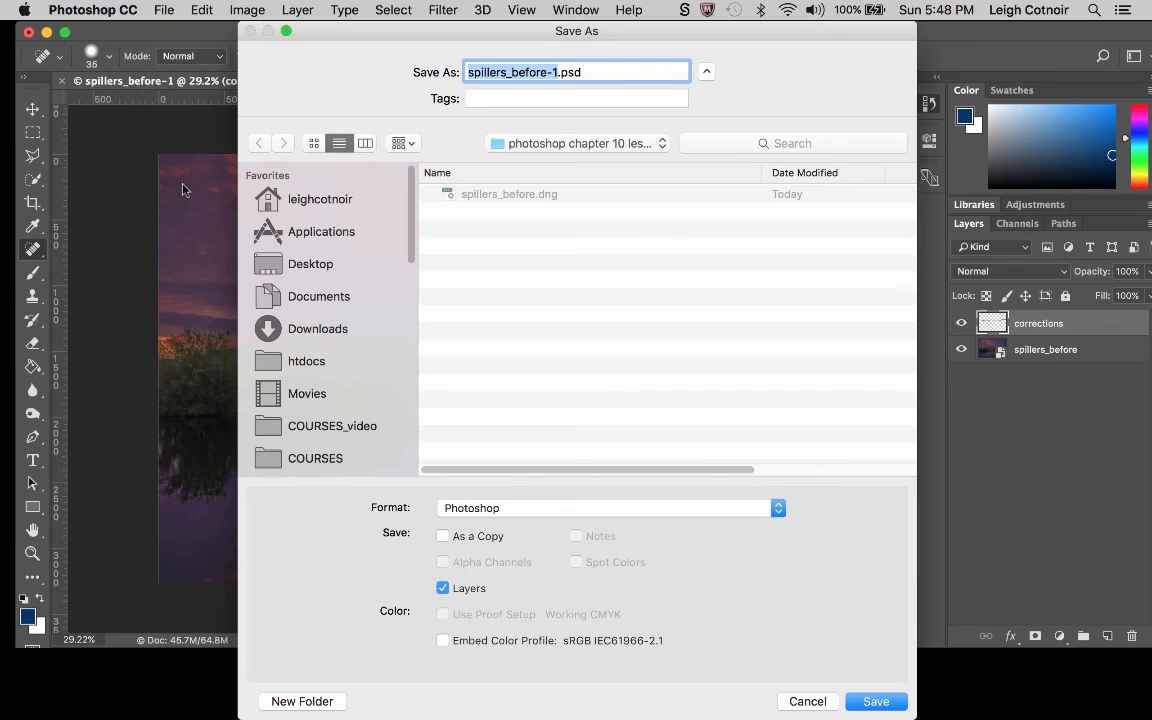
pyautogui.click(557, 73)
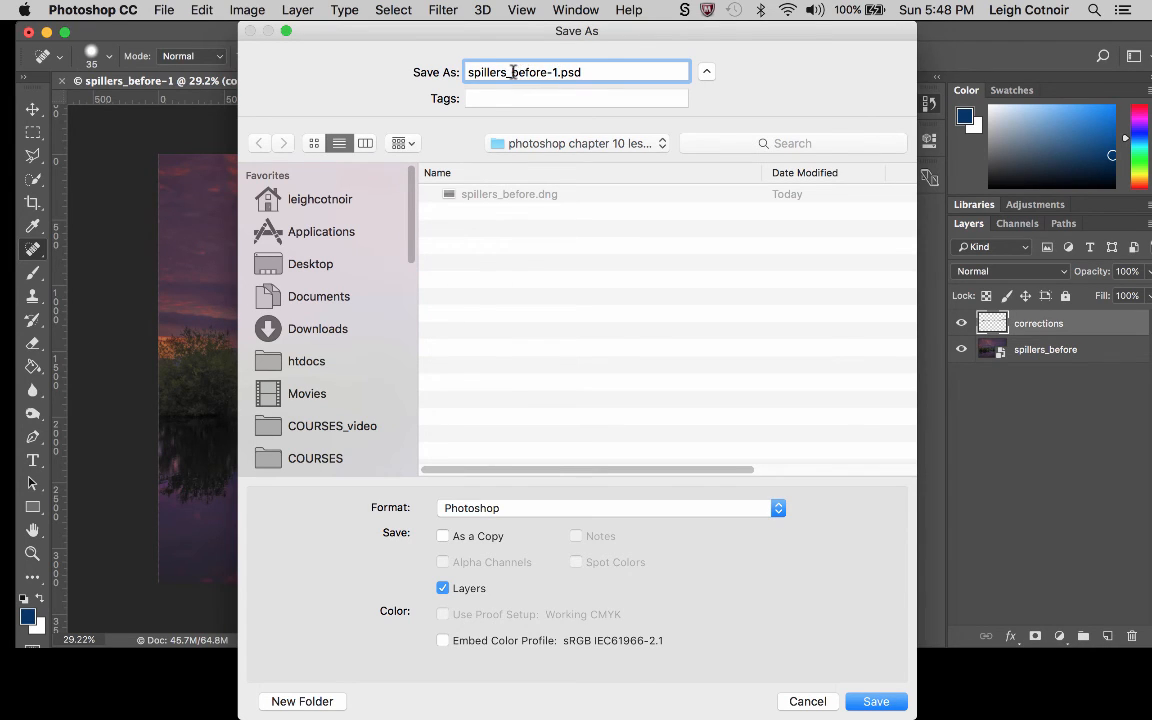
pyautogui.moveTo(511, 72); pyautogui.dragTo(557, 69)
pyautogui.write('after')
pyautogui.press('Return')
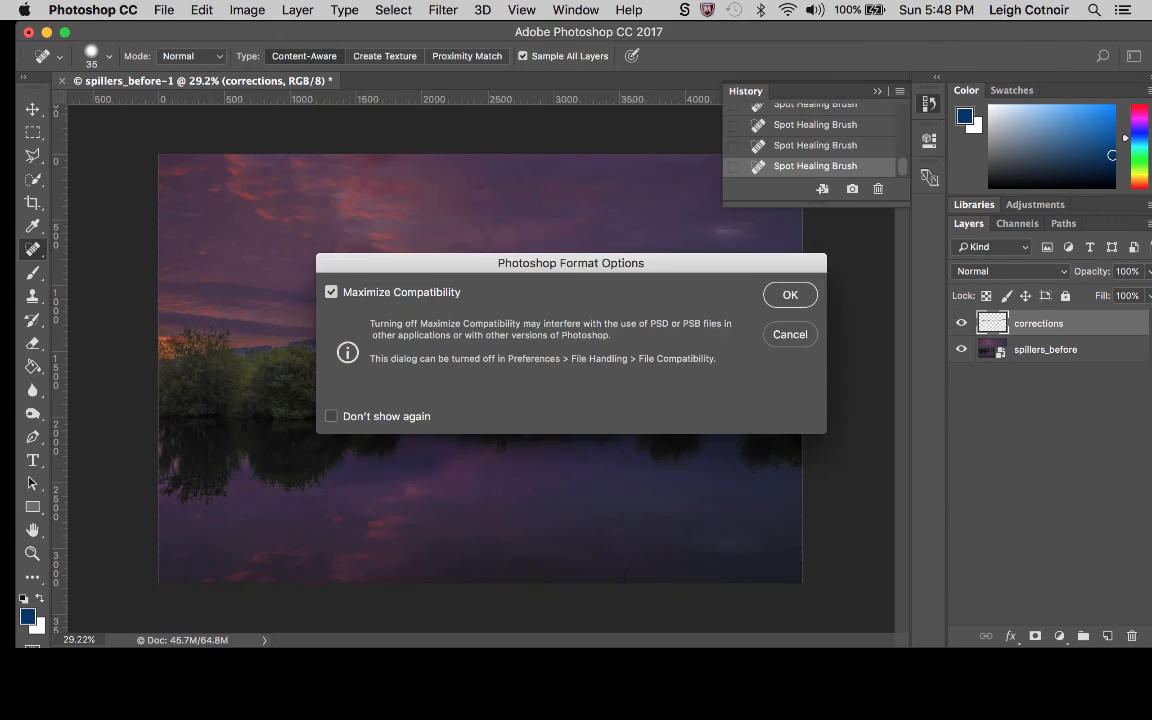
pyautogui.click(790, 294)
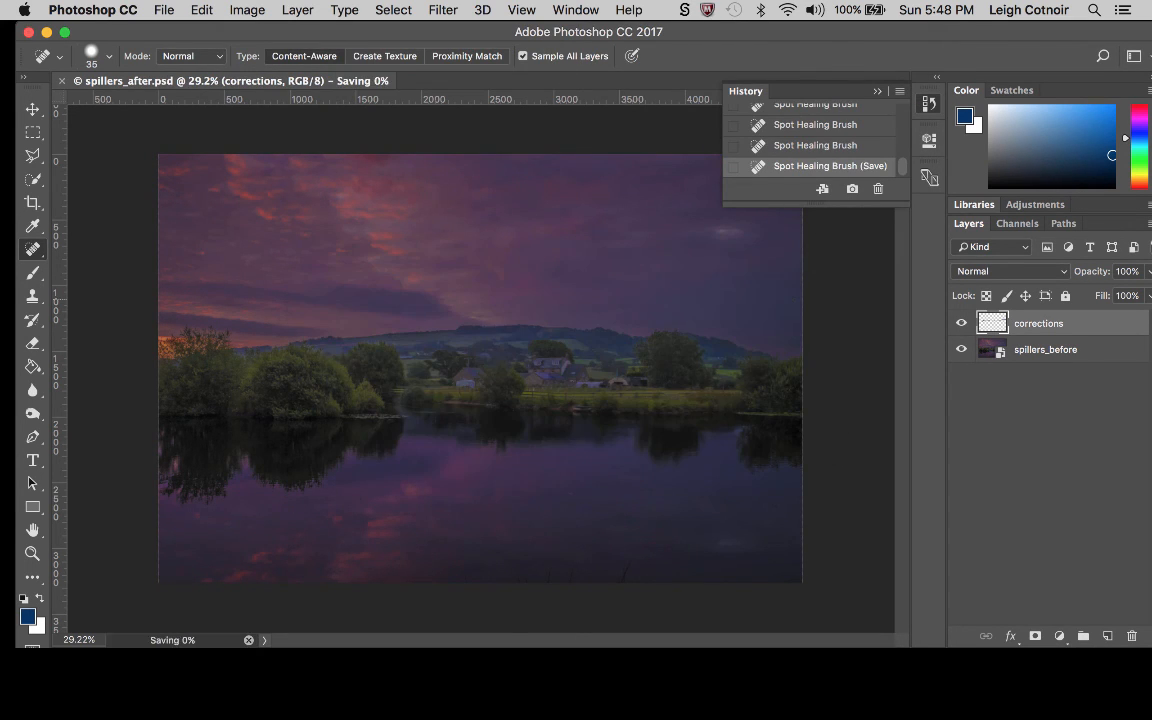